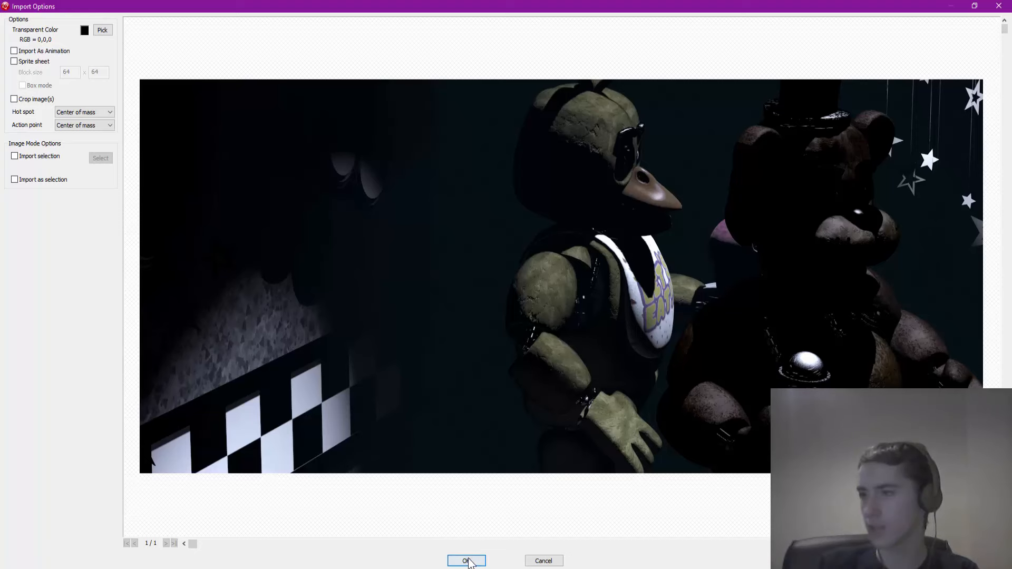
Accept the C&F.png import and import F1.png from the Stage folder into the left-facing direction of Cam_Stage
{"action": "left_click", "coordinate": [466, 560]}
{"action": "left_click", "coordinate": [64, 512]}
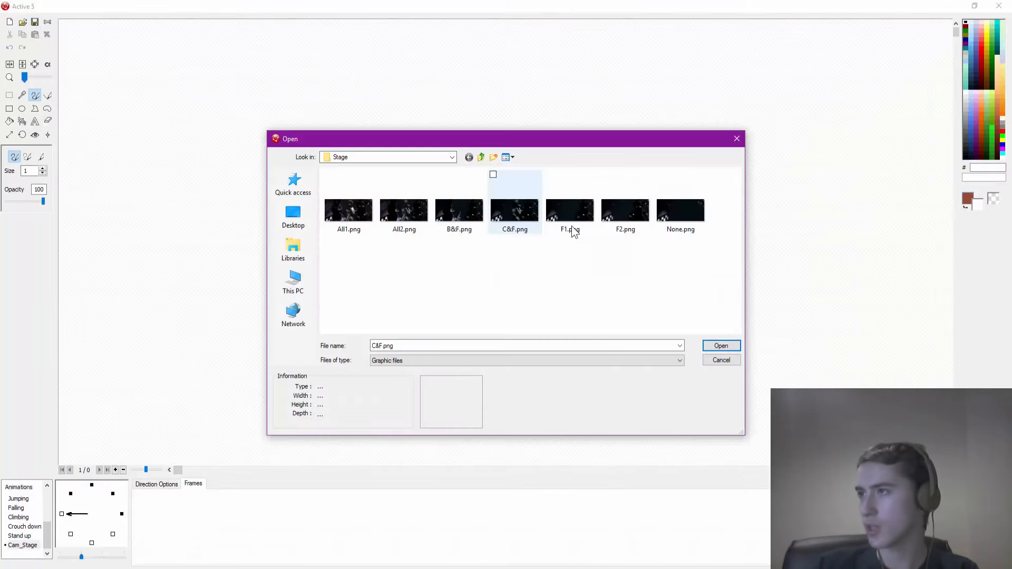
{"action": "double_click", "coordinate": [578, 214]}
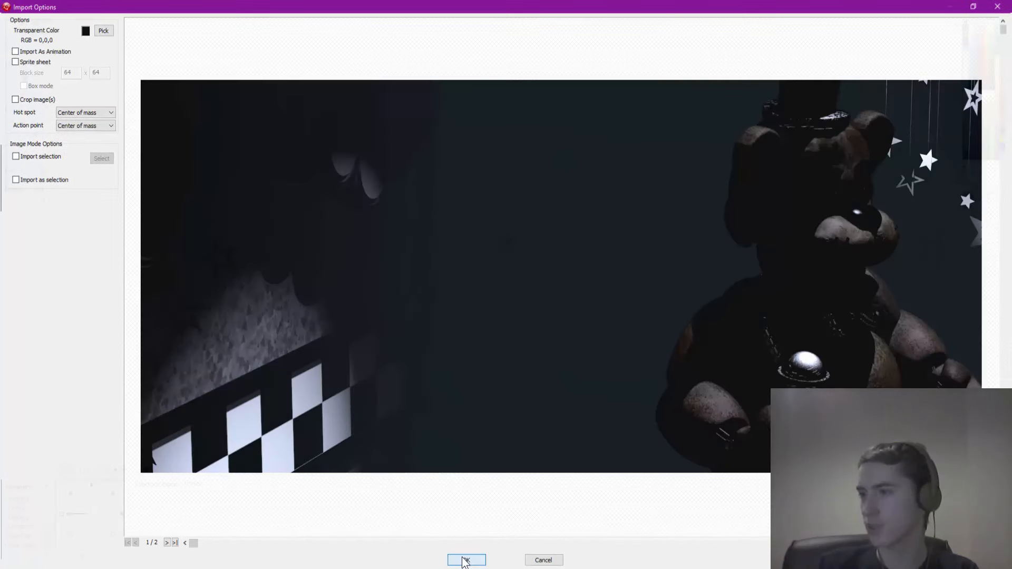
{"action": "left_click", "coordinate": [465, 560]}
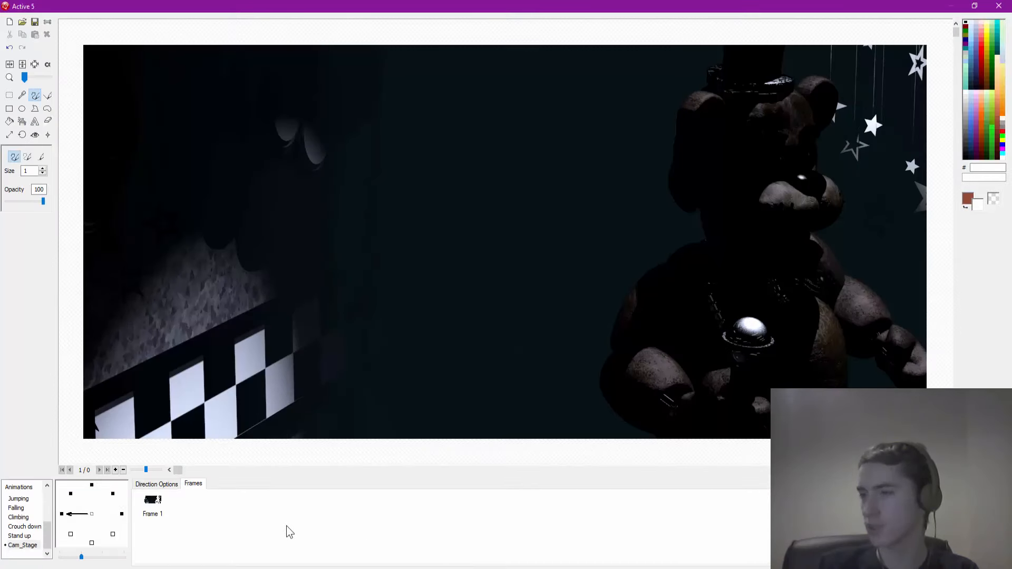
Import F2.png from the Stage folder into the down-left direction of the Cam_Stage animation
{"action": "left_click", "coordinate": [71, 534]}
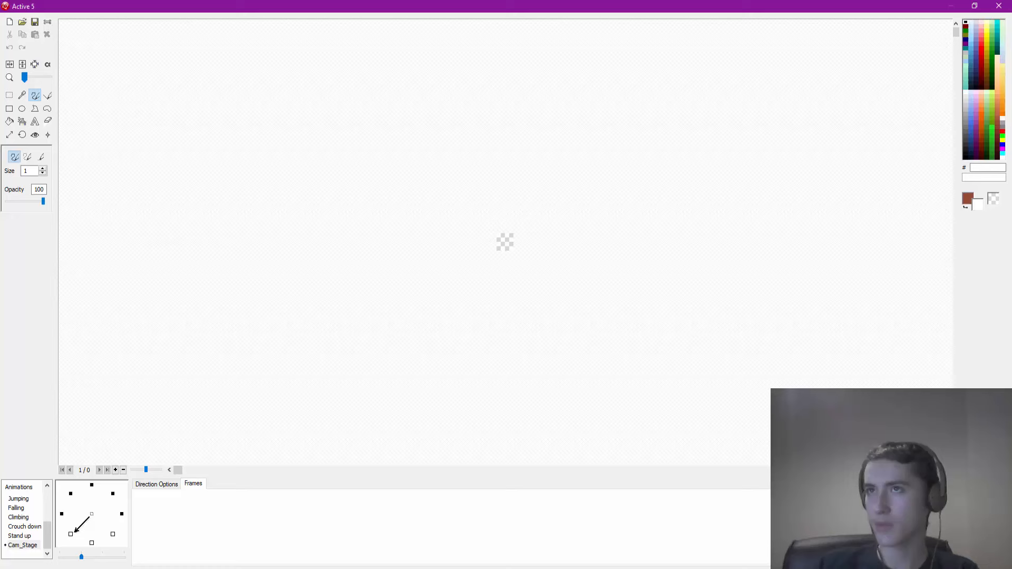
{"action": "left_click", "coordinate": [22, 22]}
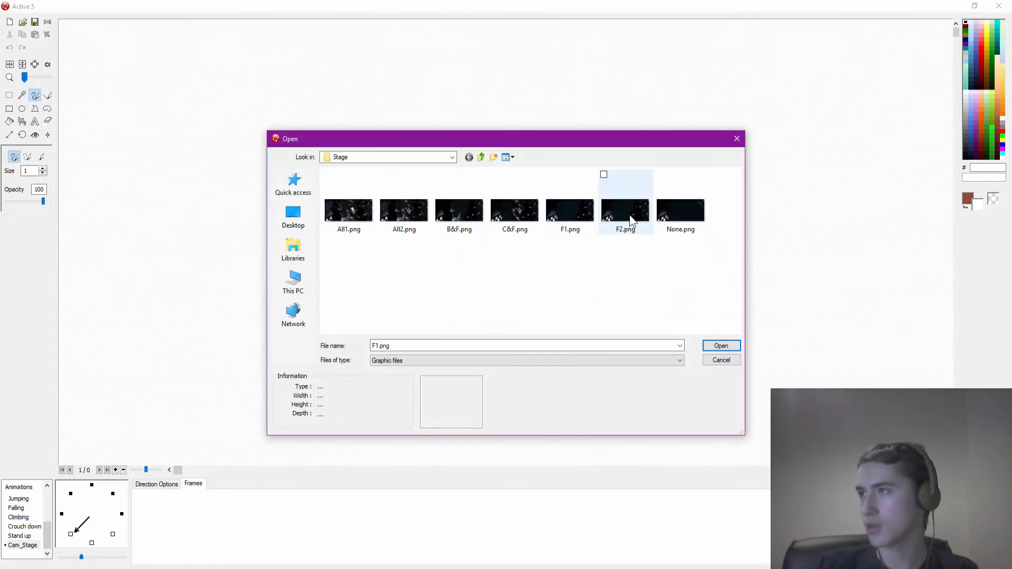
{"action": "double_click", "coordinate": [625, 210]}
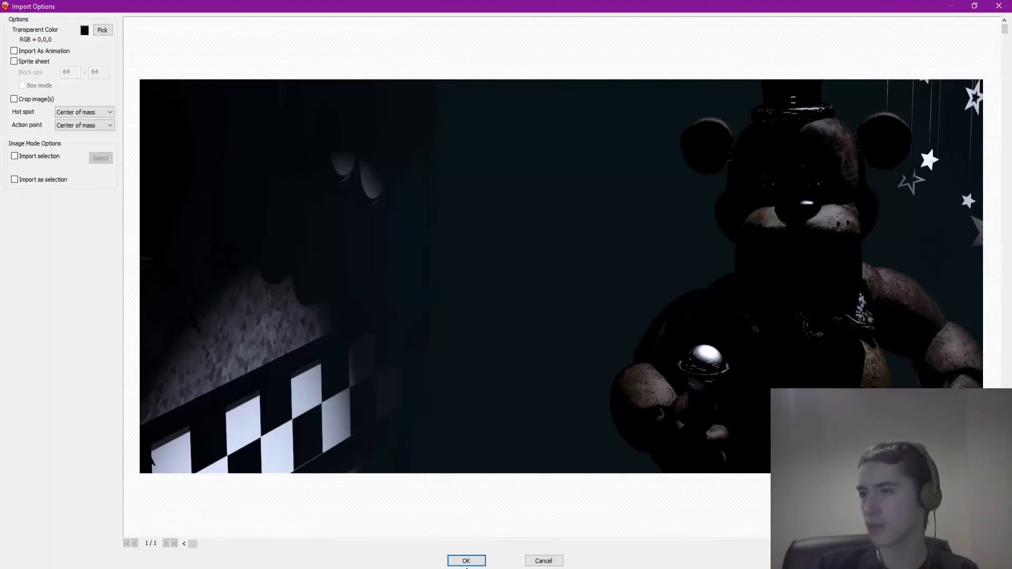
{"action": "left_click", "coordinate": [467, 561]}
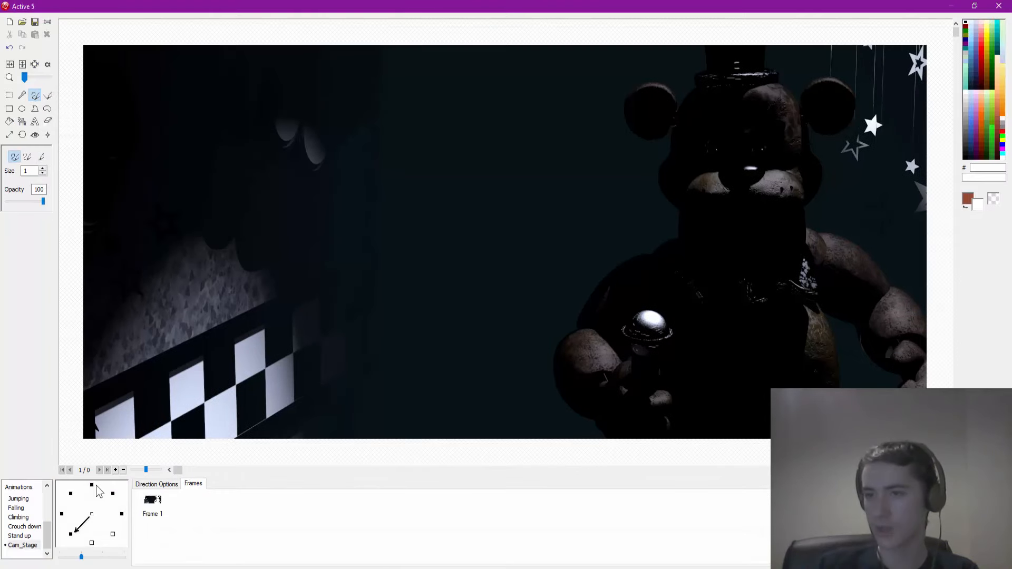
Import None.png from the Stage folder into the straight-down direction of the Cam_Stage animation
{"action": "left_click", "coordinate": [91, 543]}
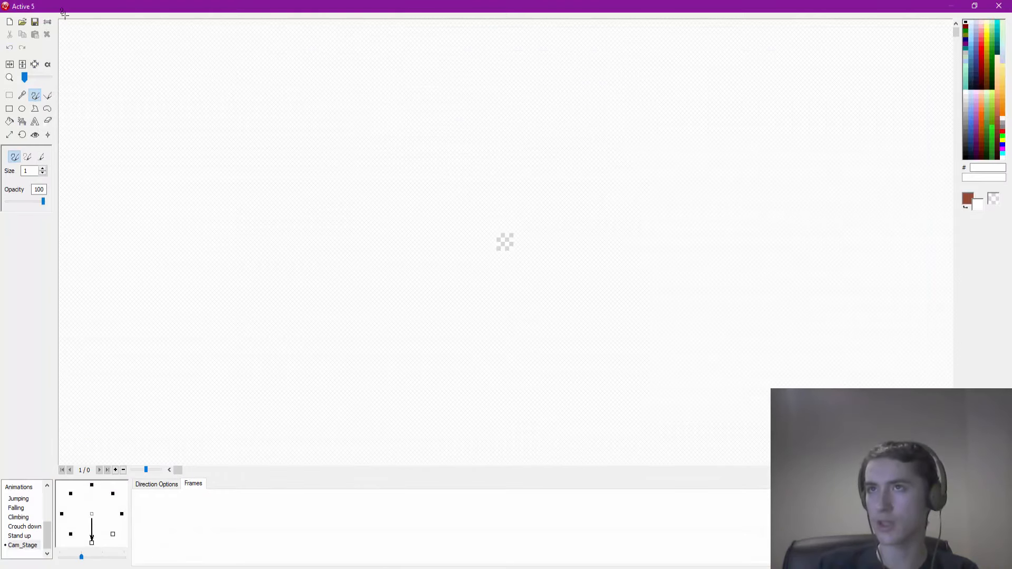
{"action": "key", "text": "ctrl+o"}
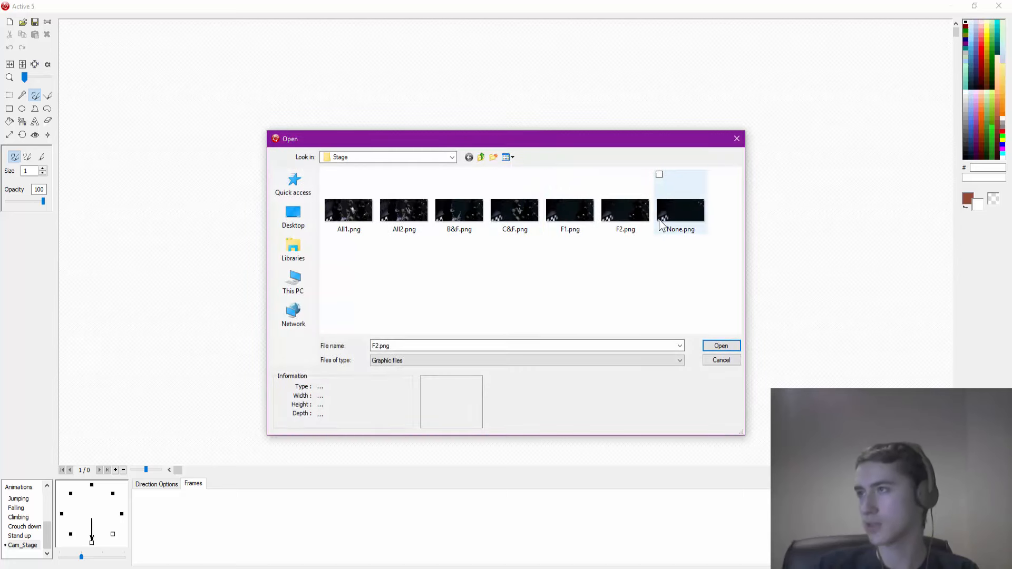
{"action": "double_click", "coordinate": [677, 210]}
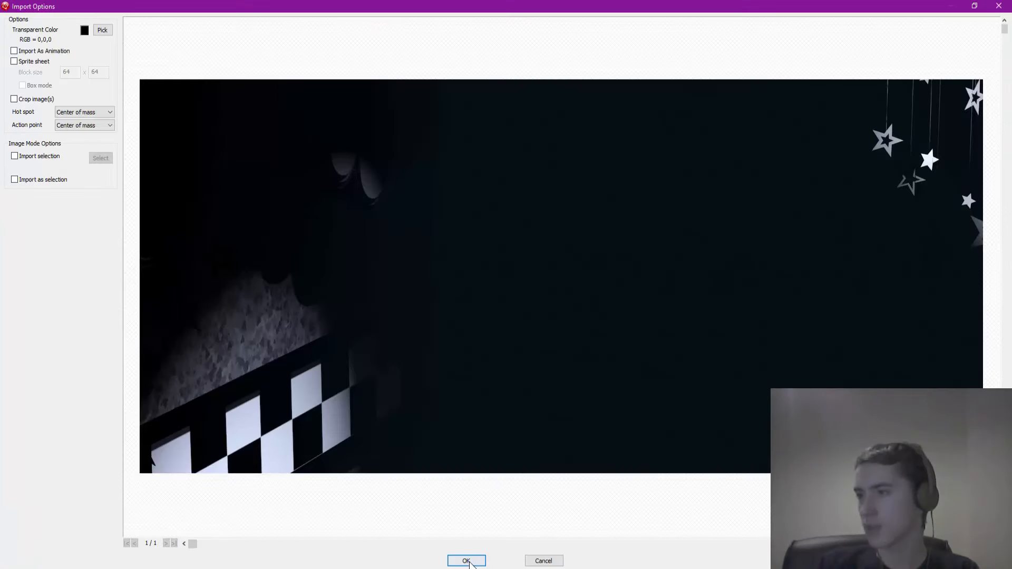
{"action": "left_click", "coordinate": [466, 560]}
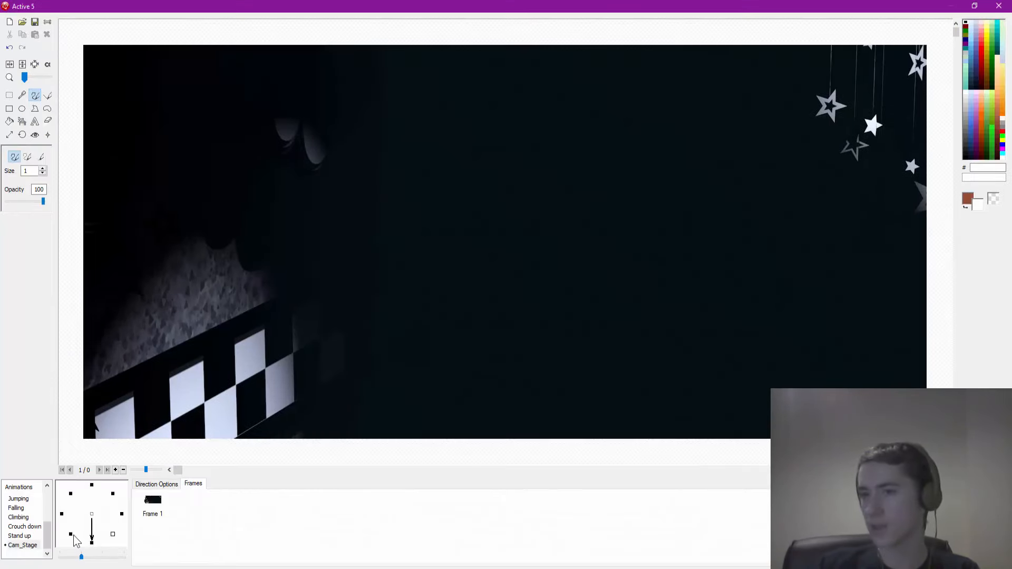
Check the down-left and down-right directions of Cam_Stage and accept the animation changes to return to the frame
{"action": "left_click", "coordinate": [71, 534]}
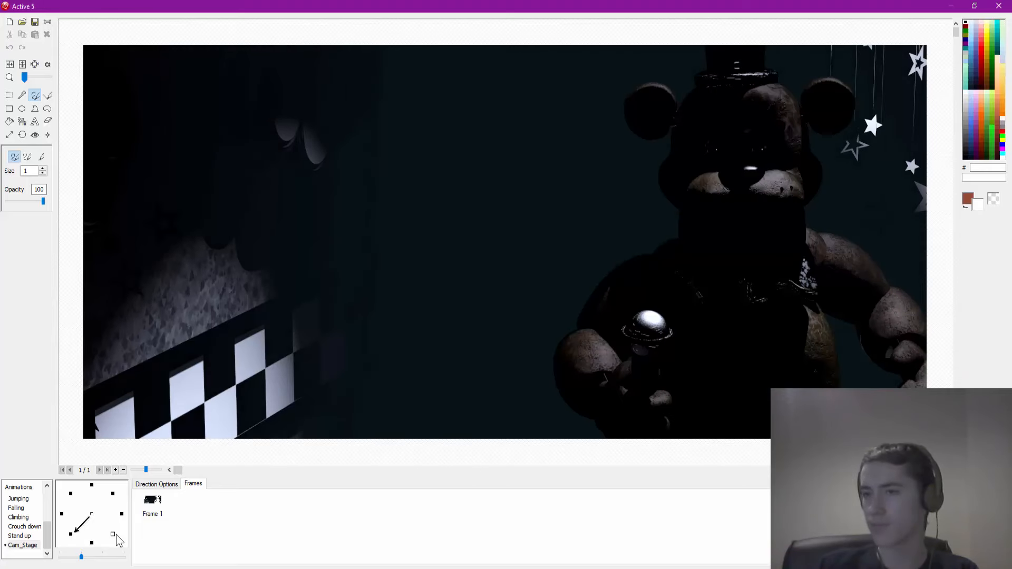
{"action": "left_click", "coordinate": [112, 534]}
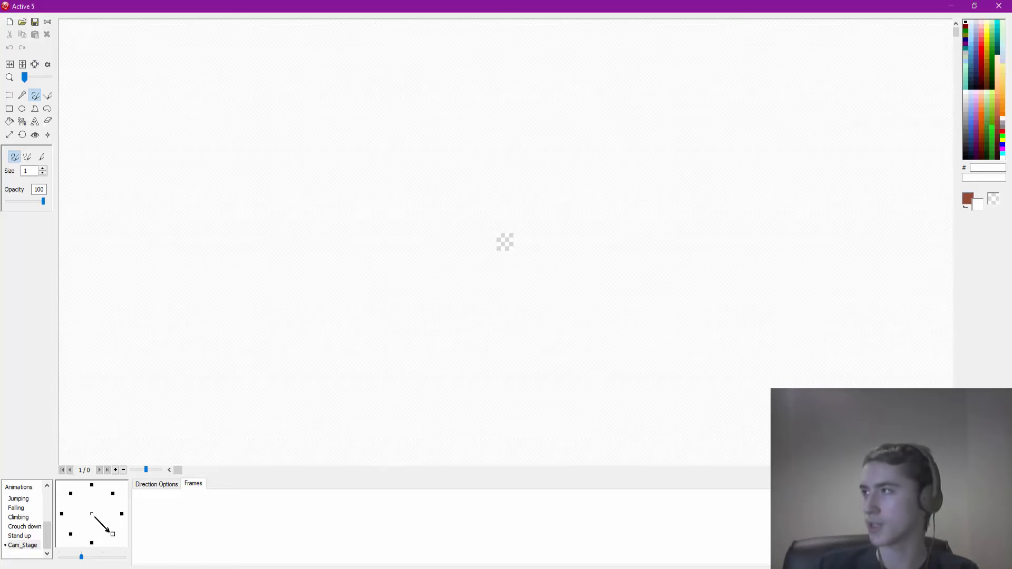
{"action": "key", "text": "Return"}
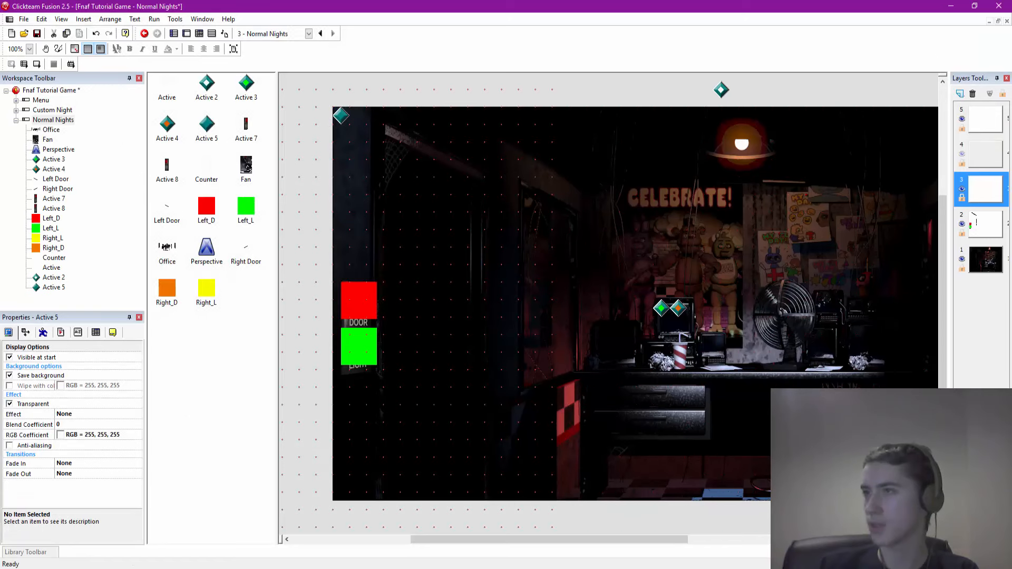
Reopen the Active 5 object's animations and add a new animation named "Cam_Dinning area"
{"action": "double_click", "coordinate": [339, 118]}
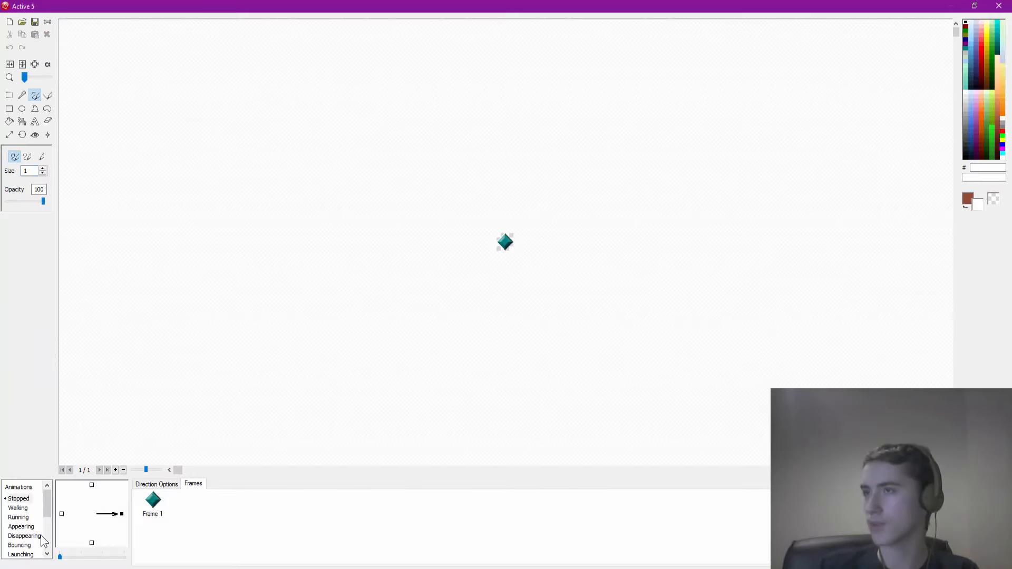
{"action": "right_click", "coordinate": [25, 499]}
{"action": "left_click", "coordinate": [59, 424]}
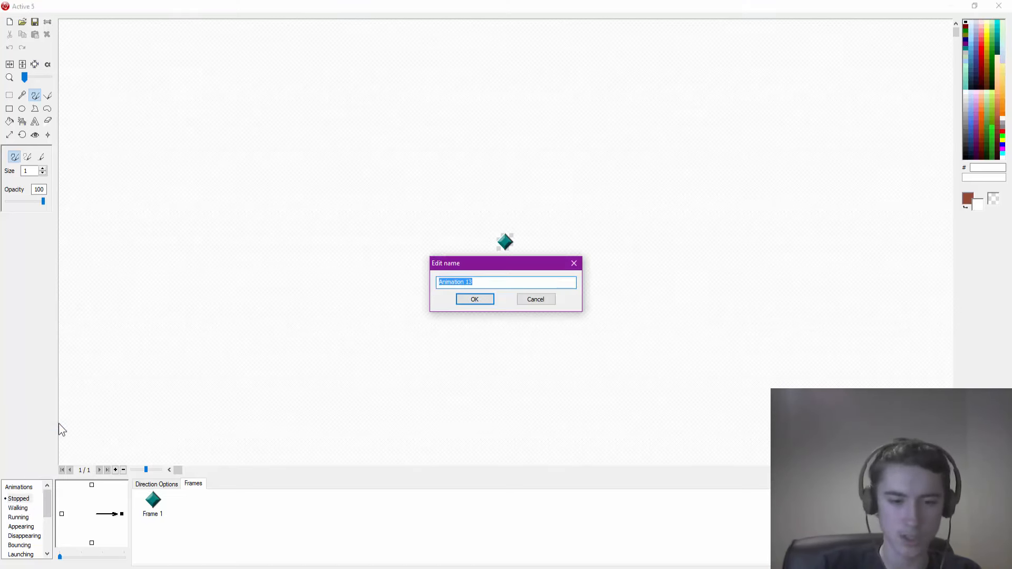
{"action": "type", "text": "Cam_Dinning area"}
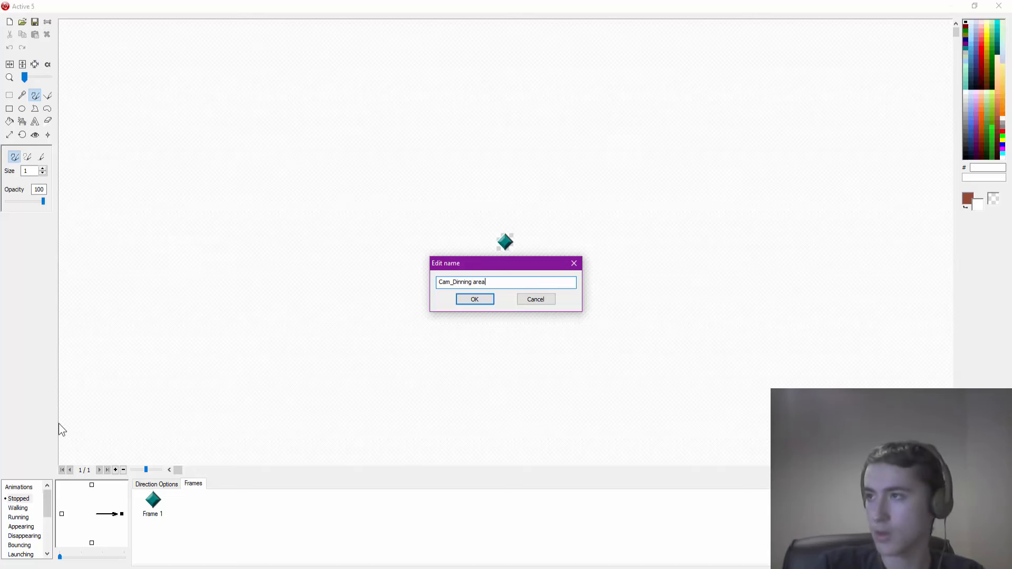
{"action": "key", "text": "Return"}
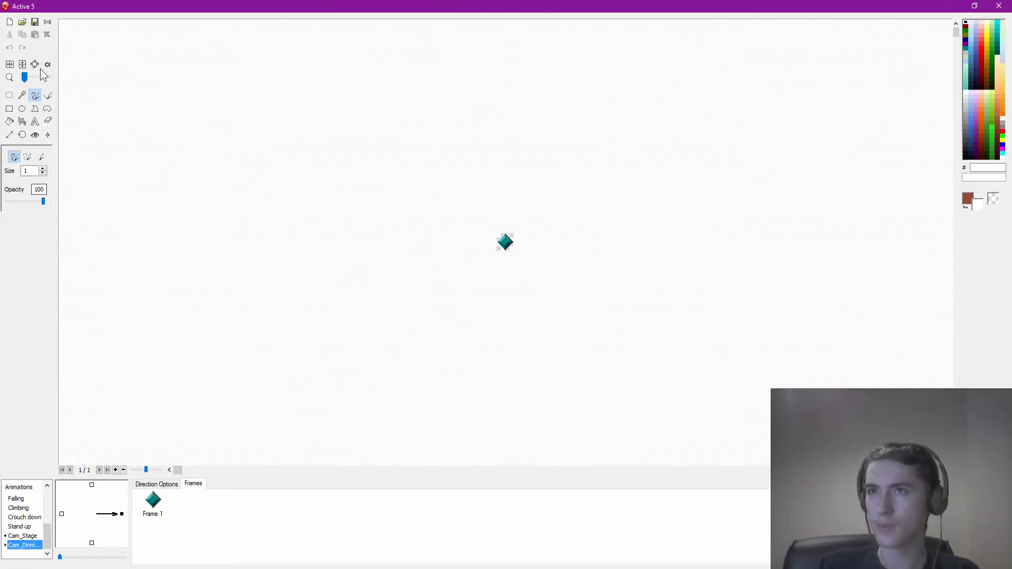
Import DRoomB1.png from the Dinning Room folder in Rooms into the right-facing direction of Cam_Dinning area
{"action": "left_click", "coordinate": [22, 22]}
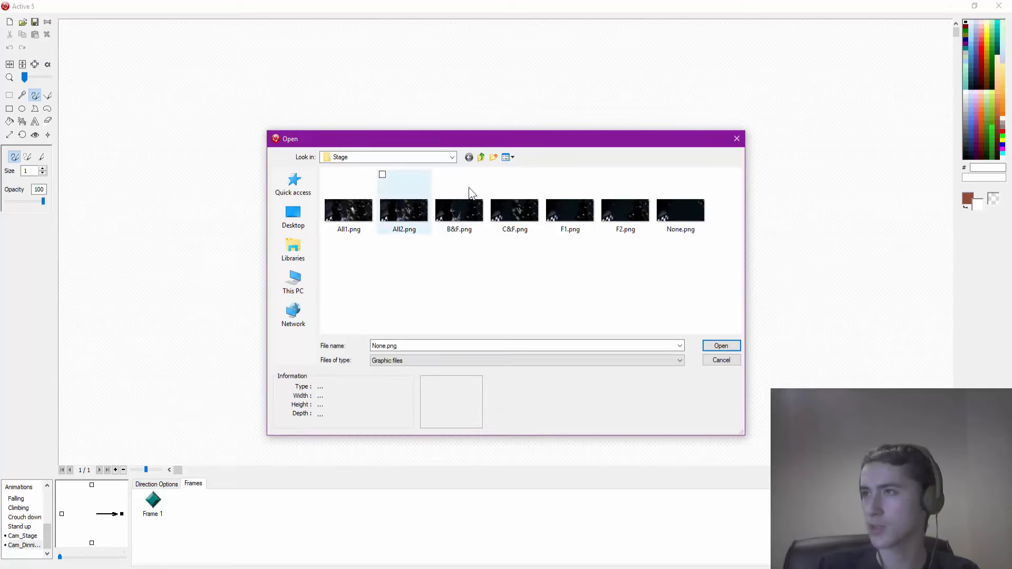
{"action": "left_click", "coordinate": [453, 156]}
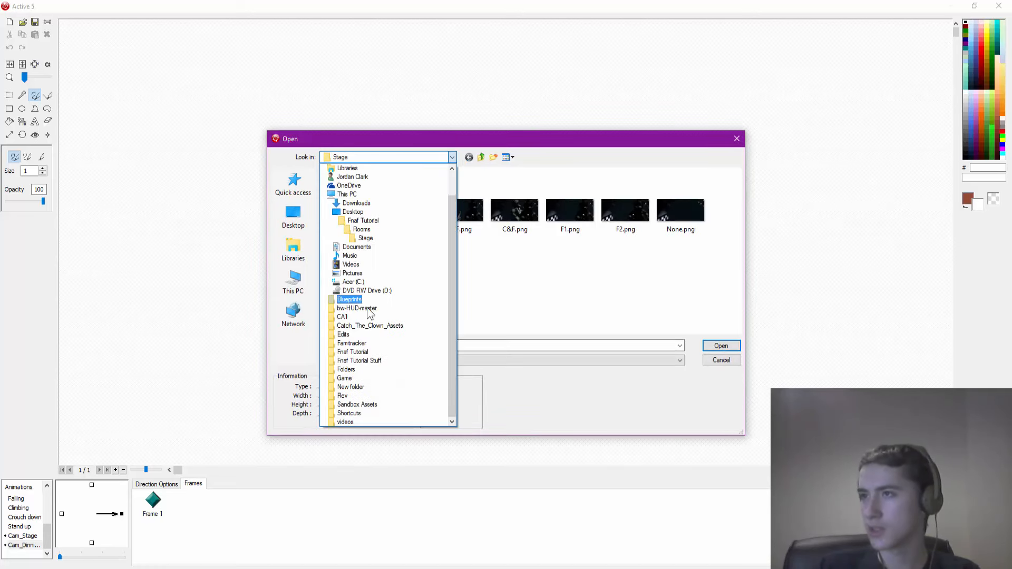
{"action": "left_click", "coordinate": [368, 264]}
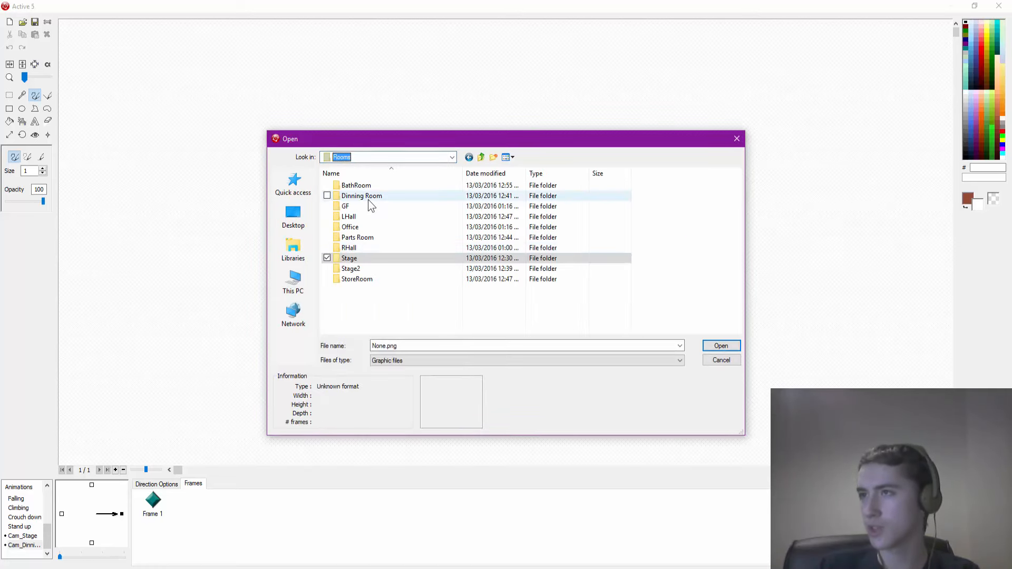
{"action": "double_click", "coordinate": [367, 198]}
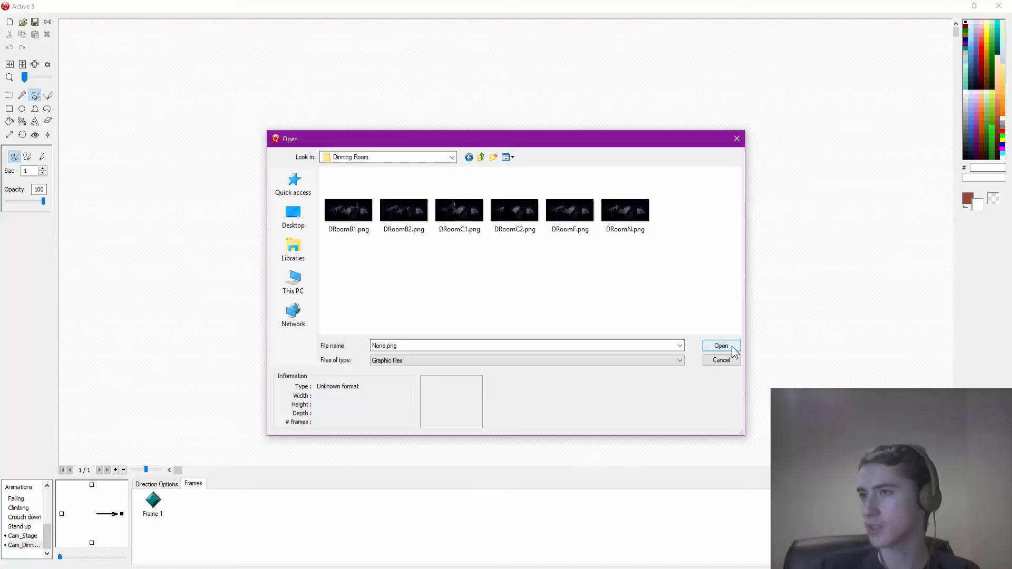
{"action": "double_click", "coordinate": [351, 219]}
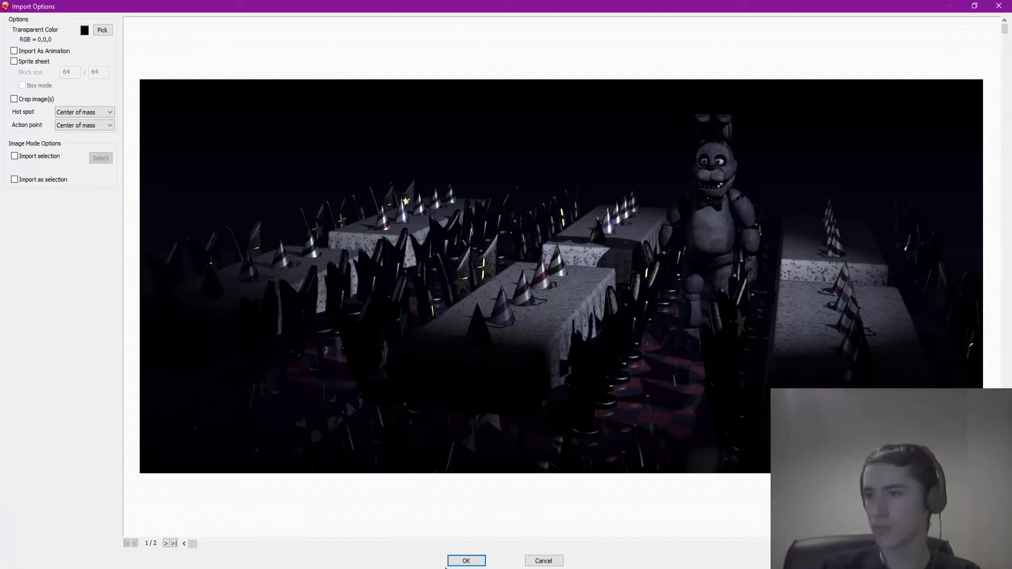
{"action": "left_click", "coordinate": [463, 561]}
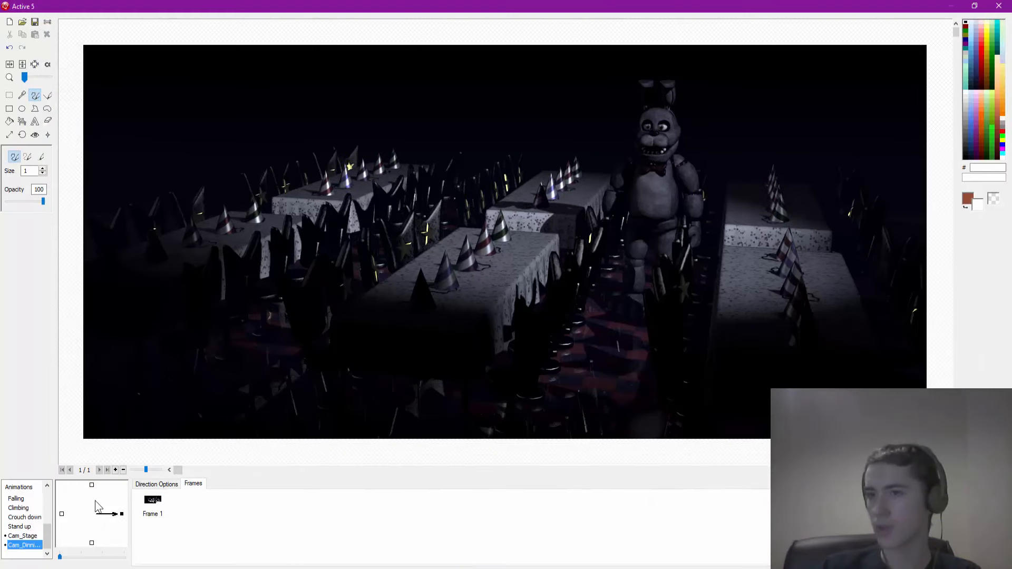
Set Cam_Dinning area to eight directions and import DRoomB2.png into its up-right direction
{"action": "left_click", "coordinate": [82, 555]}
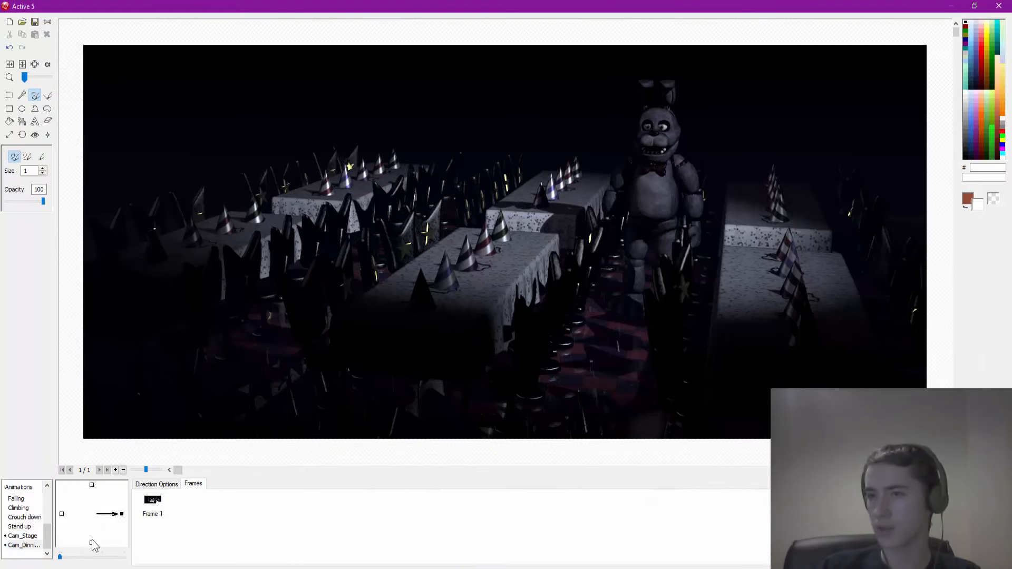
{"action": "left_click_drag", "start_coordinate": [61, 557], "coordinate": [81, 556]}
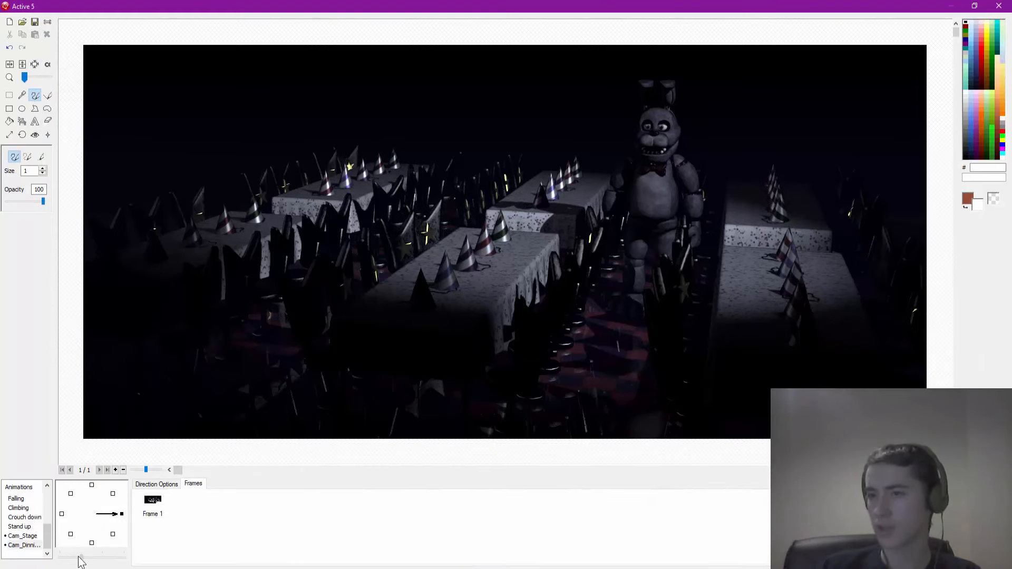
{"action": "left_click", "coordinate": [112, 495]}
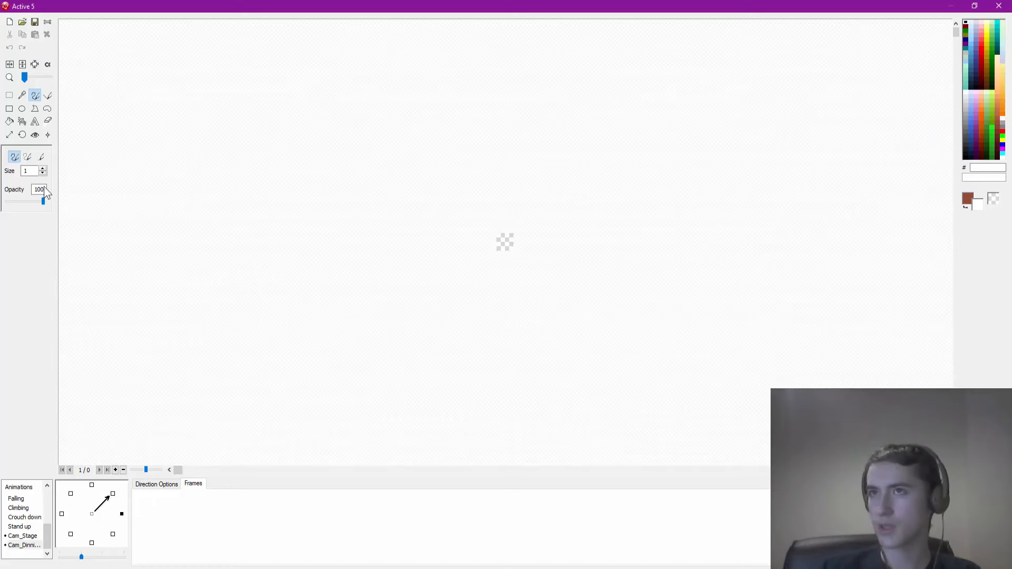
{"action": "left_click", "coordinate": [22, 22]}
{"action": "left_click", "coordinate": [404, 211]}
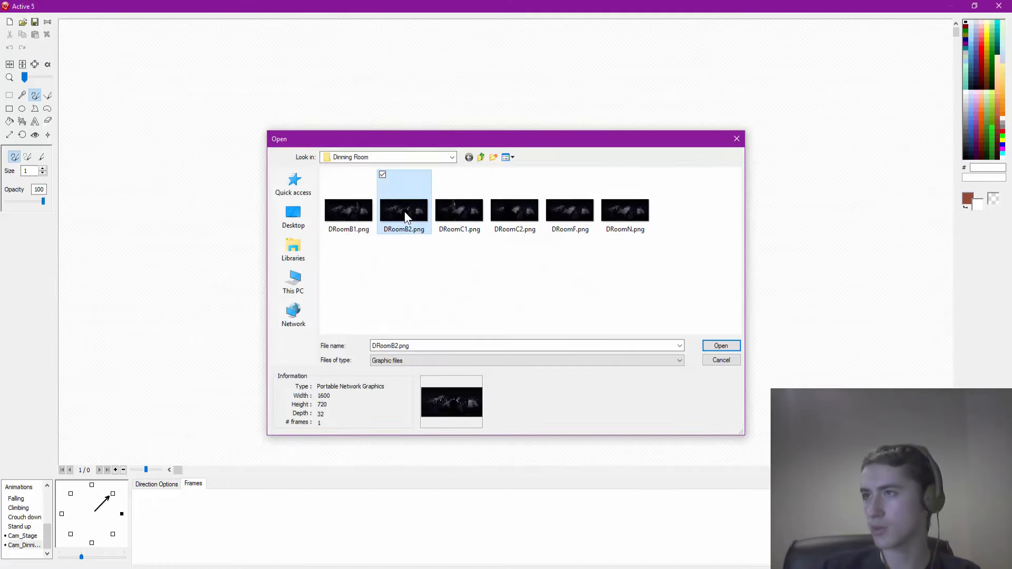
{"action": "double_click", "coordinate": [403, 210]}
{"action": "left_click", "coordinate": [464, 554]}
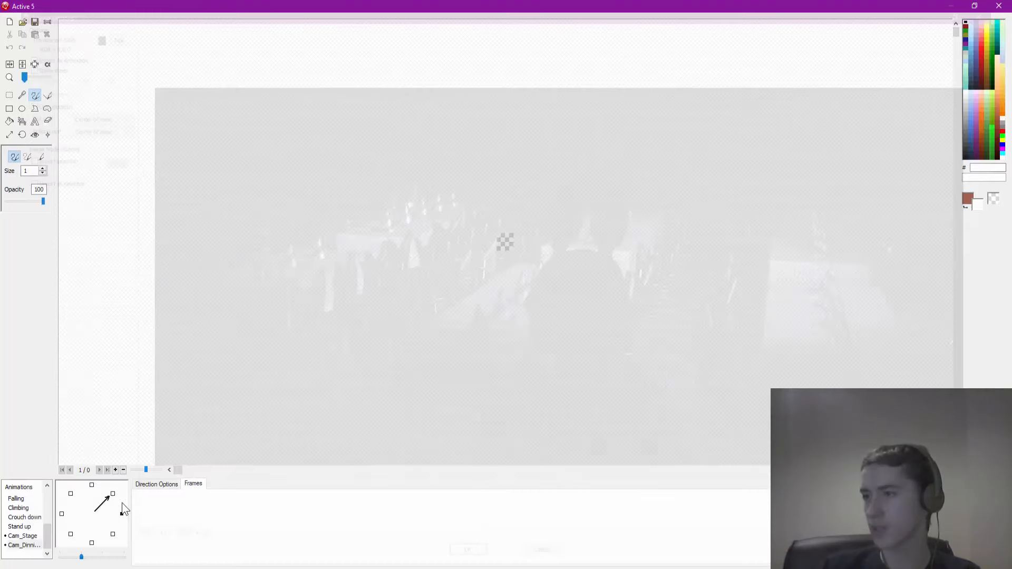
Import DRoomC1.png into the straight-up direction of the Cam_Dinning area animation
{"action": "left_click", "coordinate": [92, 485]}
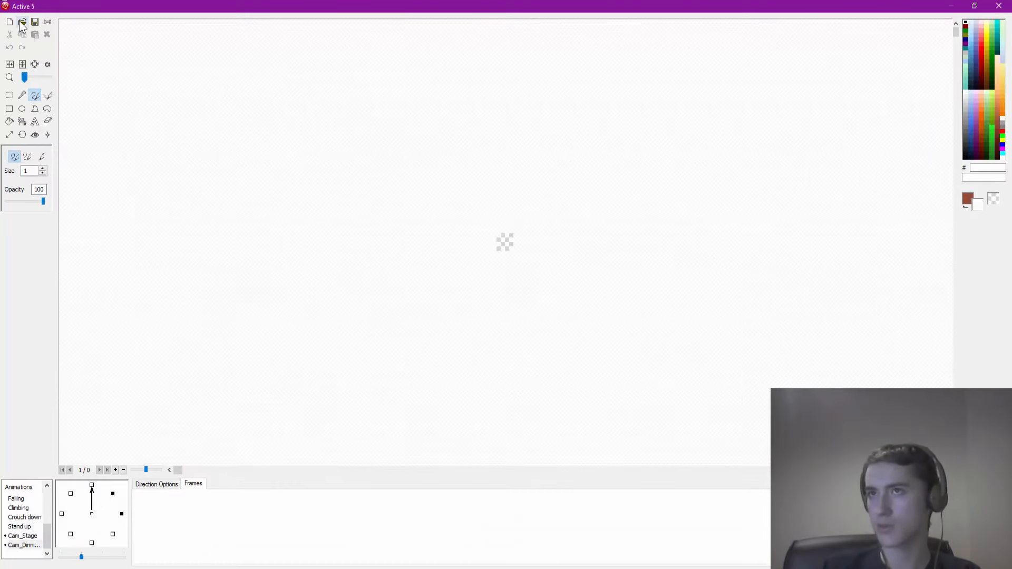
{"action": "left_click", "coordinate": [22, 22]}
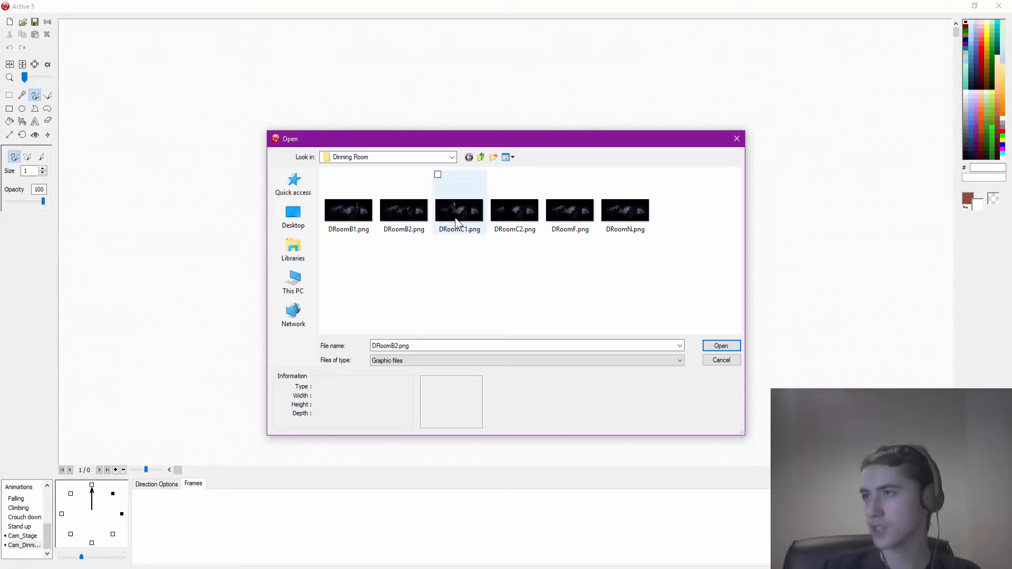
{"action": "double_click", "coordinate": [456, 213]}
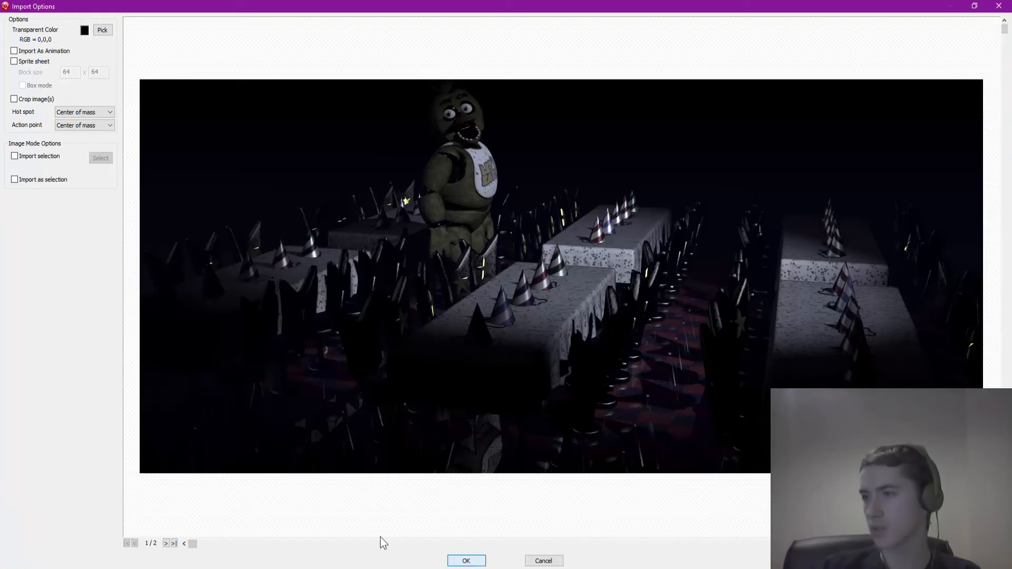
{"action": "key", "text": "Return"}
Import DRoomC2.png into the up-left direction of the Cam_Dinning area animation
{"action": "left_click", "coordinate": [70, 493]}
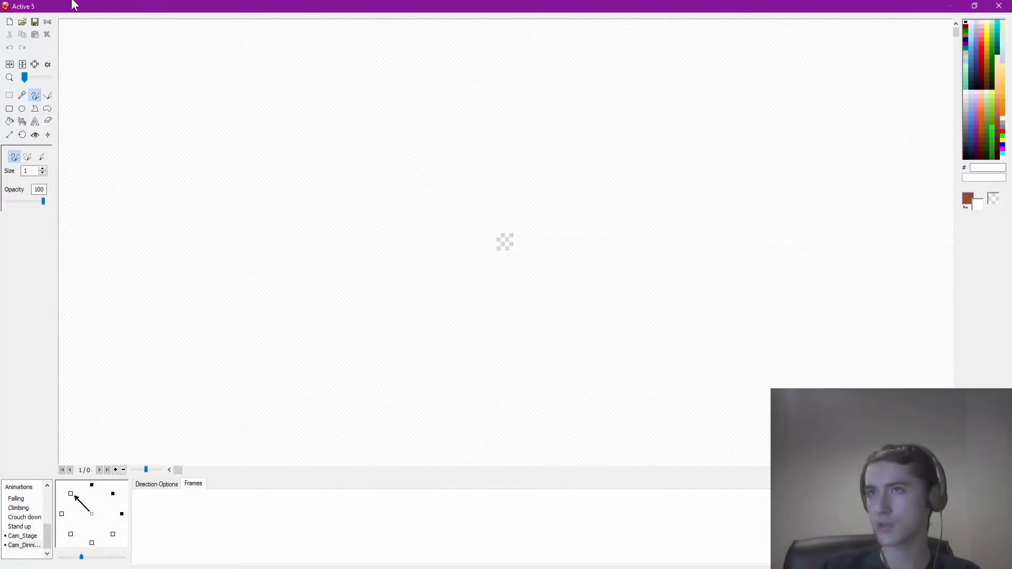
{"action": "left_click", "coordinate": [24, 23]}
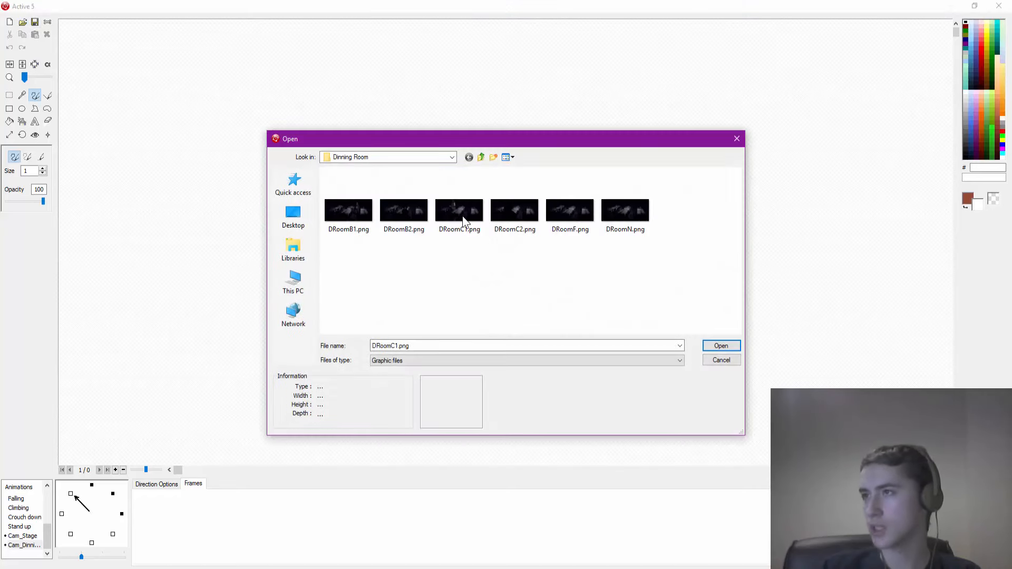
{"action": "double_click", "coordinate": [531, 216]}
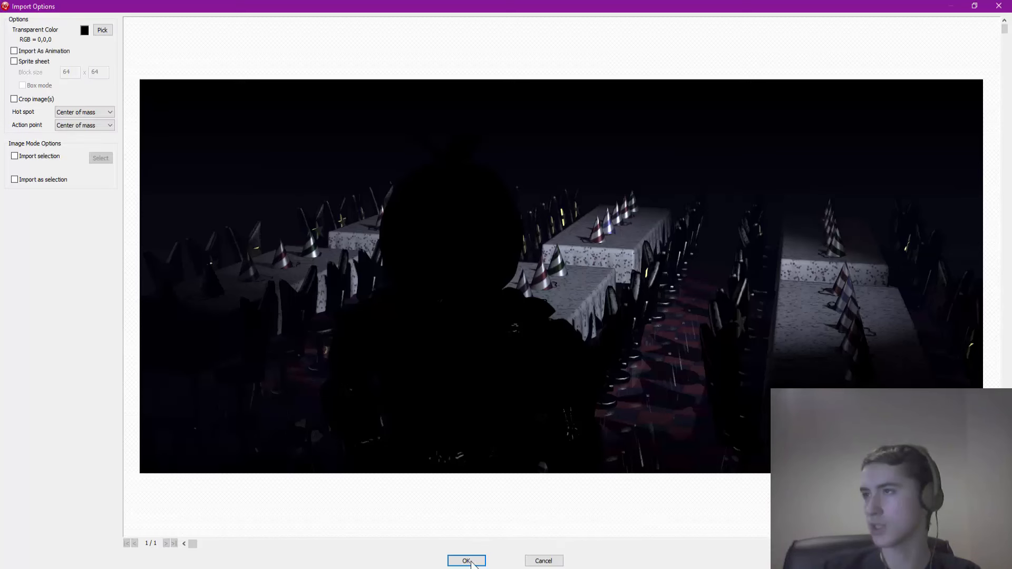
{"action": "left_click", "coordinate": [473, 562]}
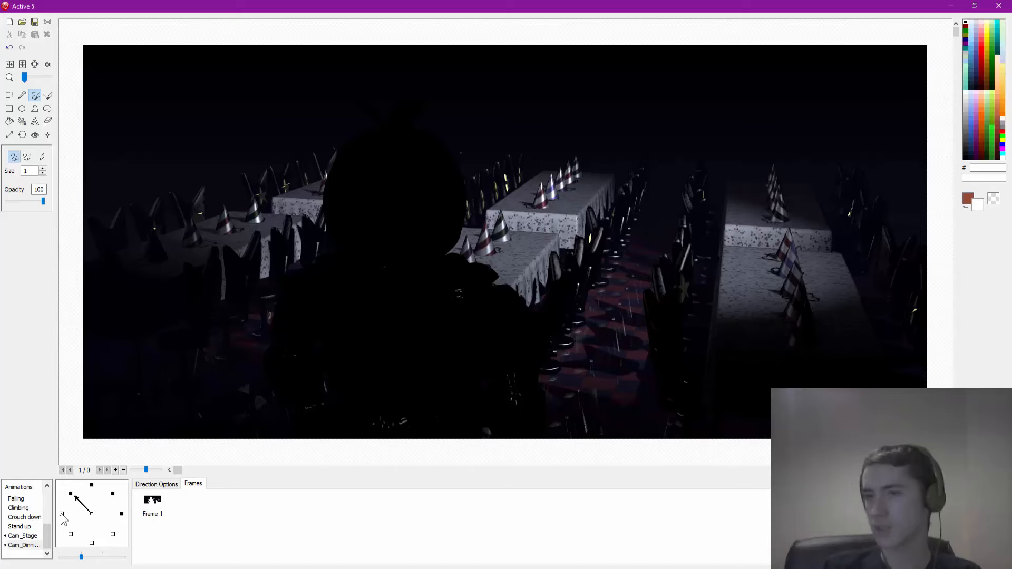
Import DRoomF.png into the left-facing direction of the Cam_Dinning area animation
{"action": "left_click", "coordinate": [62, 514]}
{"action": "left_click", "coordinate": [22, 24]}
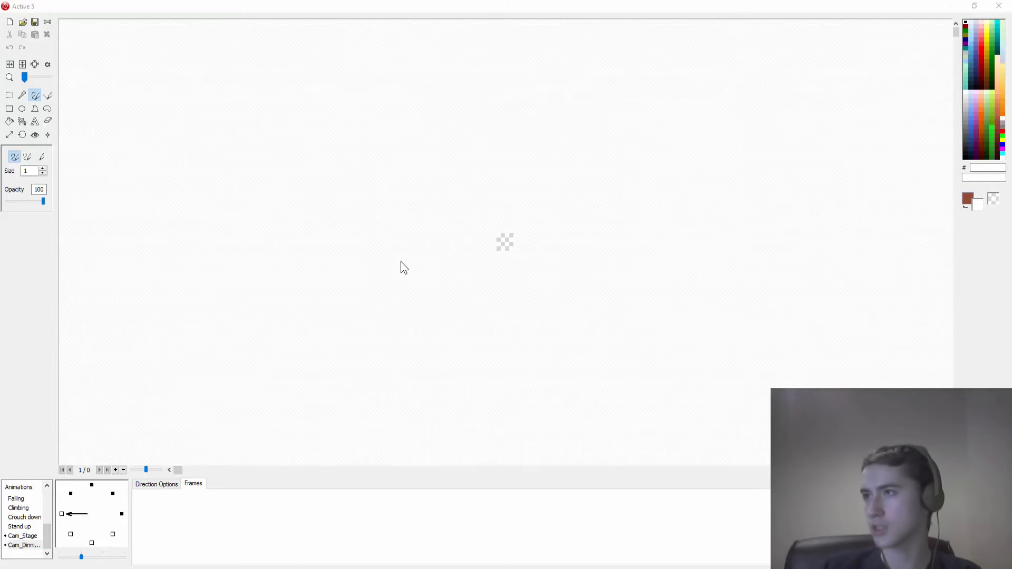
{"action": "double_click", "coordinate": [574, 218]}
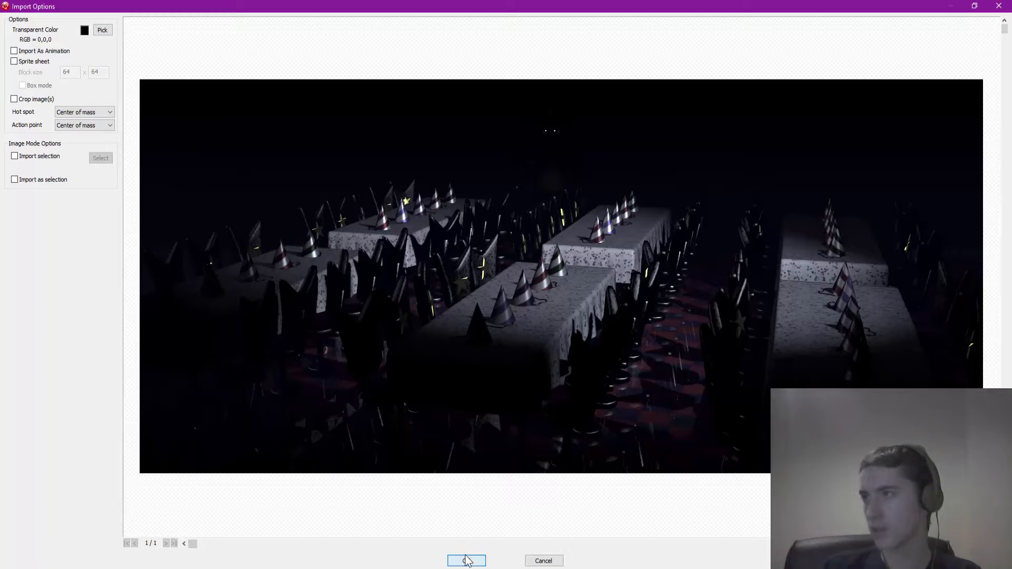
{"action": "left_click", "coordinate": [467, 560]}
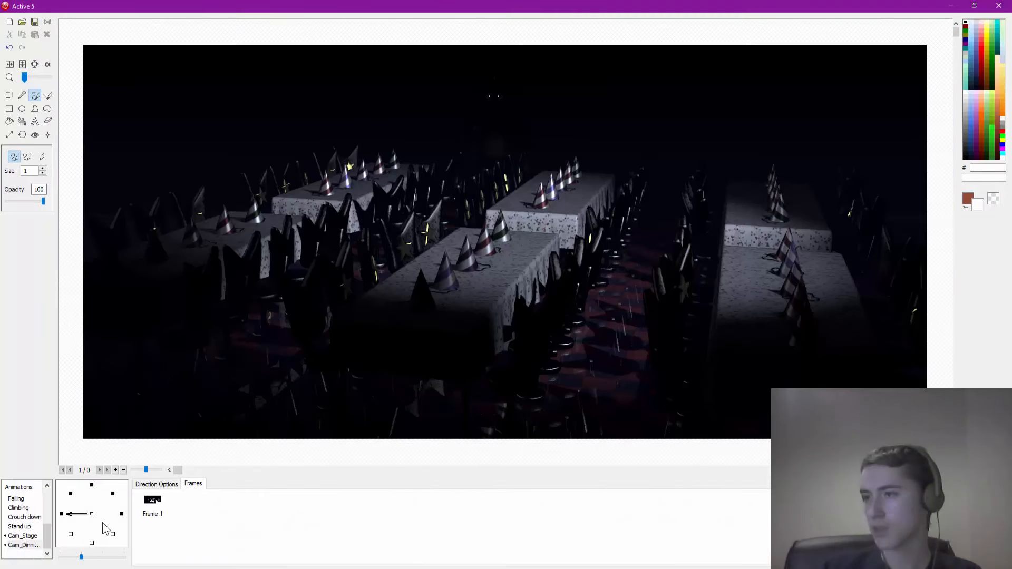
Import DRoomN.png into the down-left direction of the Cam_Dinning area animation
{"action": "left_click", "coordinate": [71, 535]}
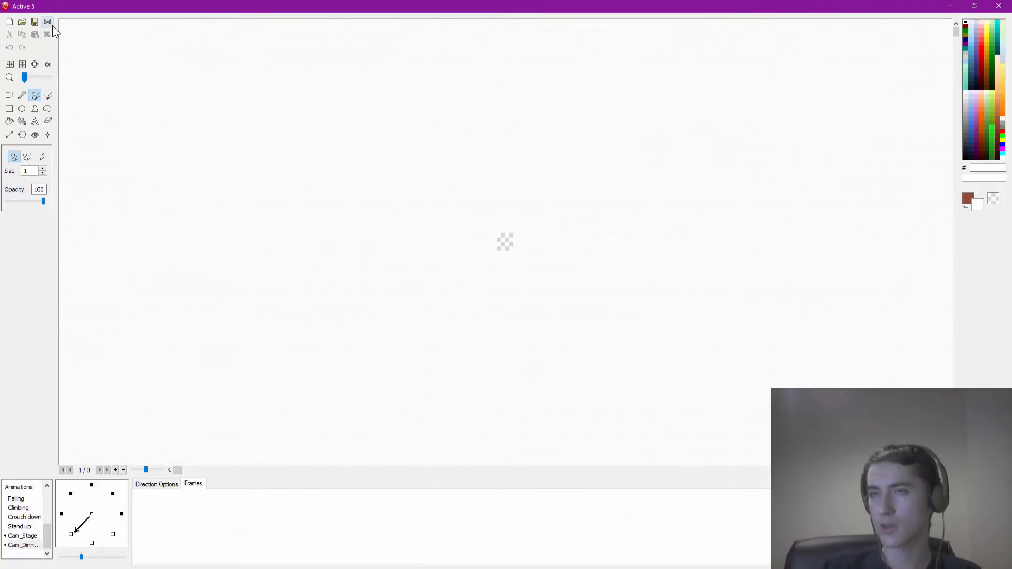
{"action": "left_click", "coordinate": [35, 22]}
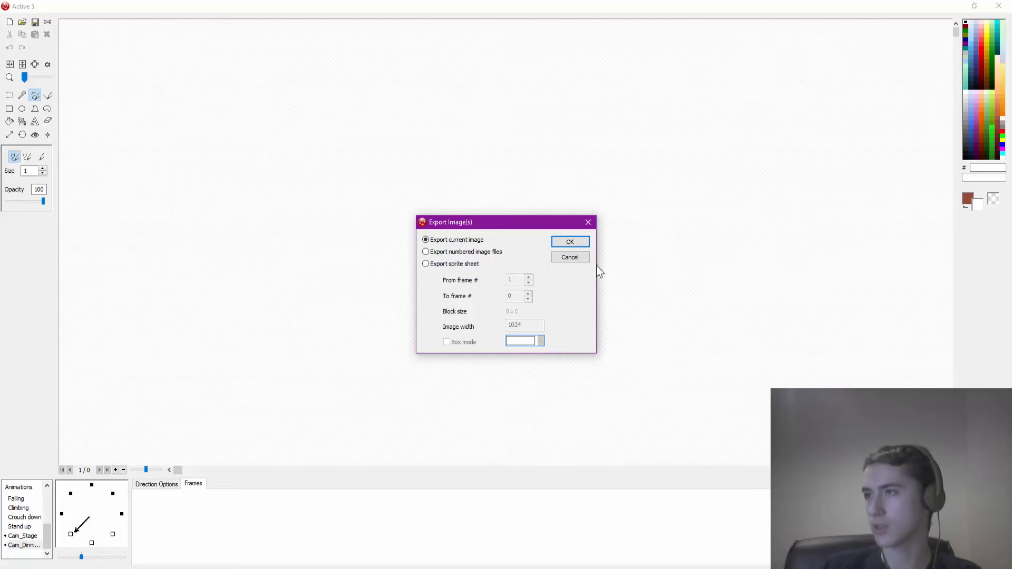
{"action": "key", "text": "Escape"}
{"action": "left_click", "coordinate": [23, 21]}
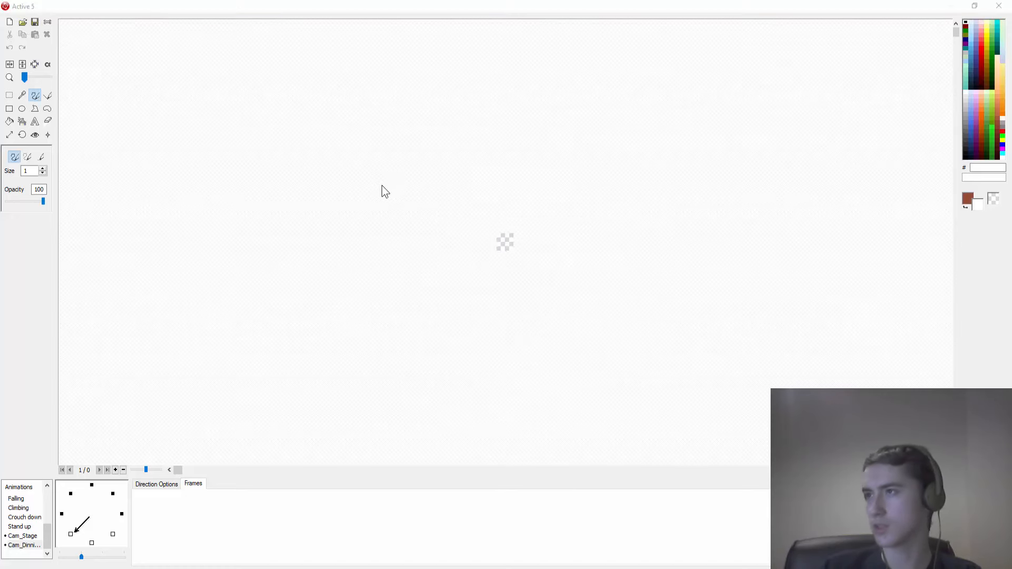
{"action": "double_click", "coordinate": [620, 214]}
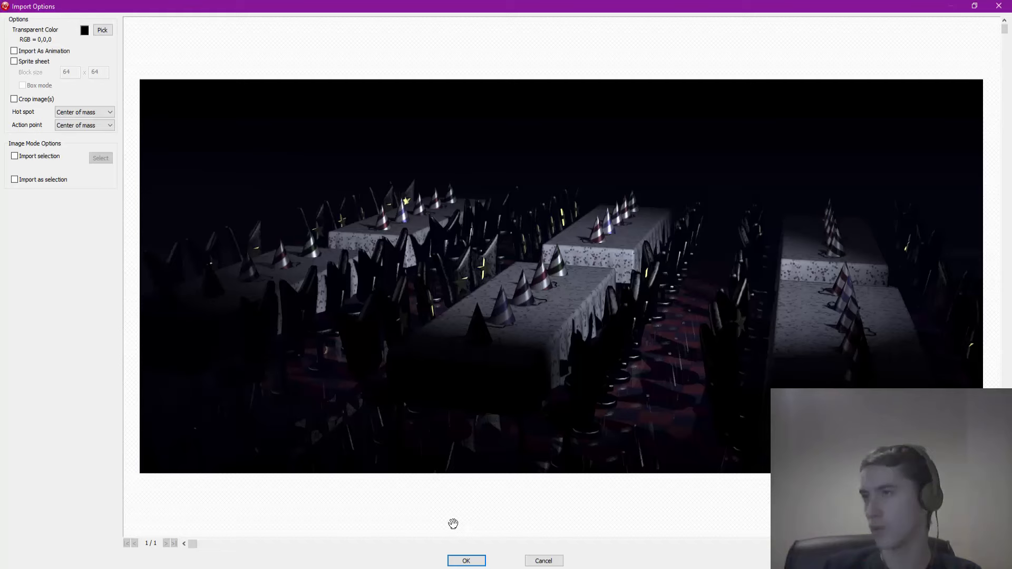
{"action": "left_click", "coordinate": [463, 558]}
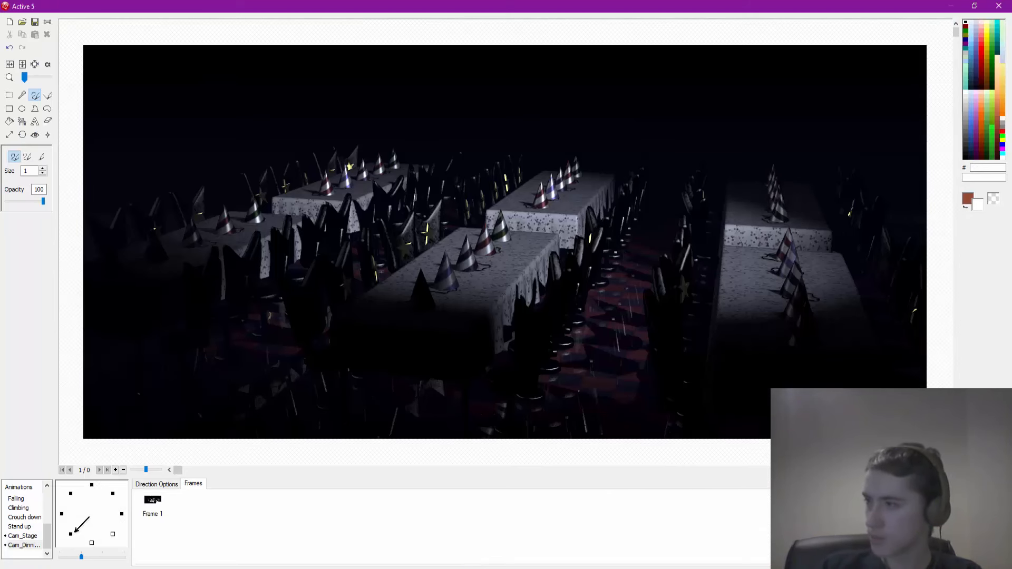
Add a new animation named "Cam_Pirates cove" to the Active 5 object
{"action": "right_click", "coordinate": [24, 517]}
{"action": "left_click", "coordinate": [51, 445]}
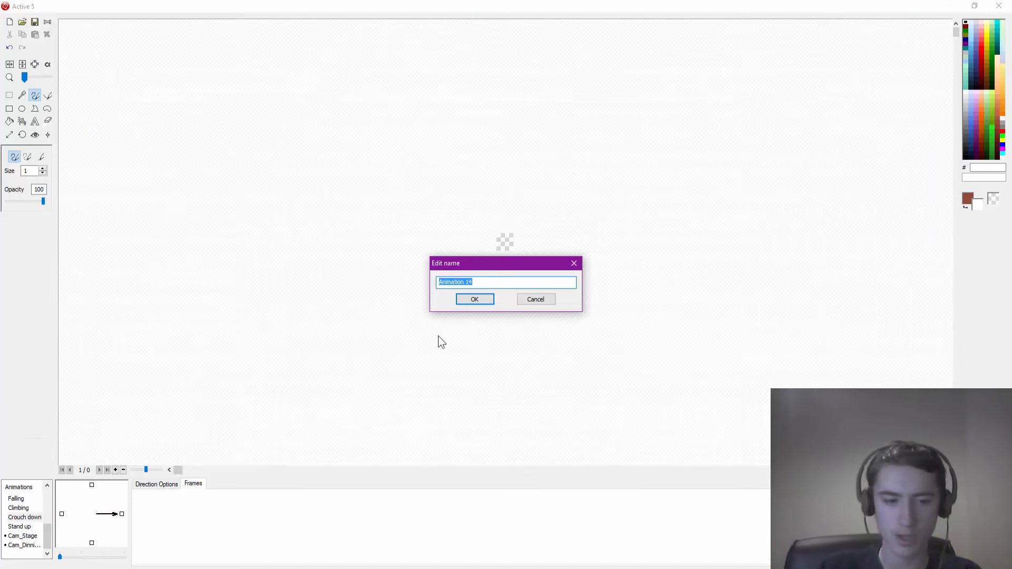
{"action": "type", "text": "CAm"}
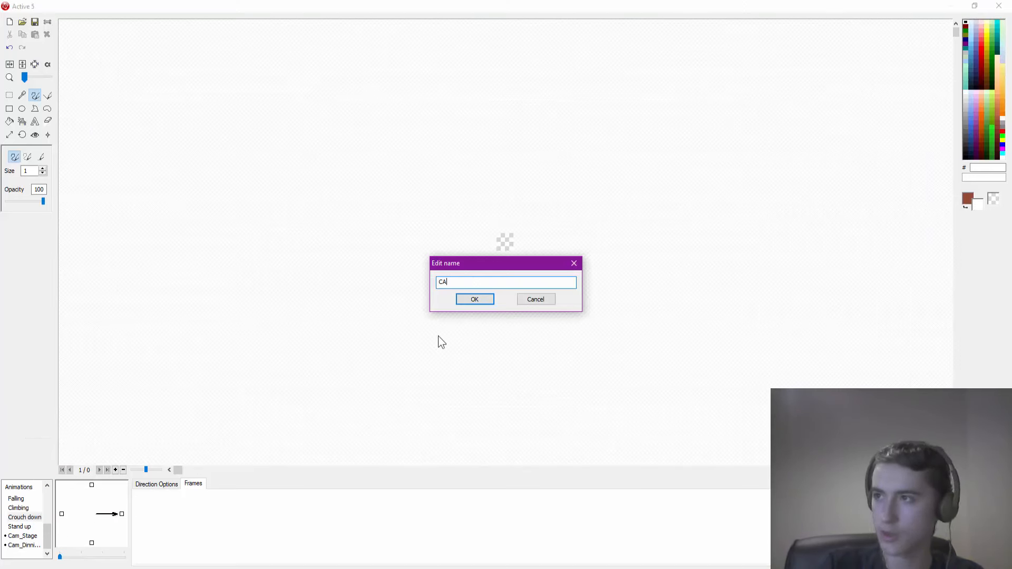
{"action": "key", "text": "BackSpace"}
{"action": "key", "text": "BackSpace"}
{"action": "type", "text": "am"}
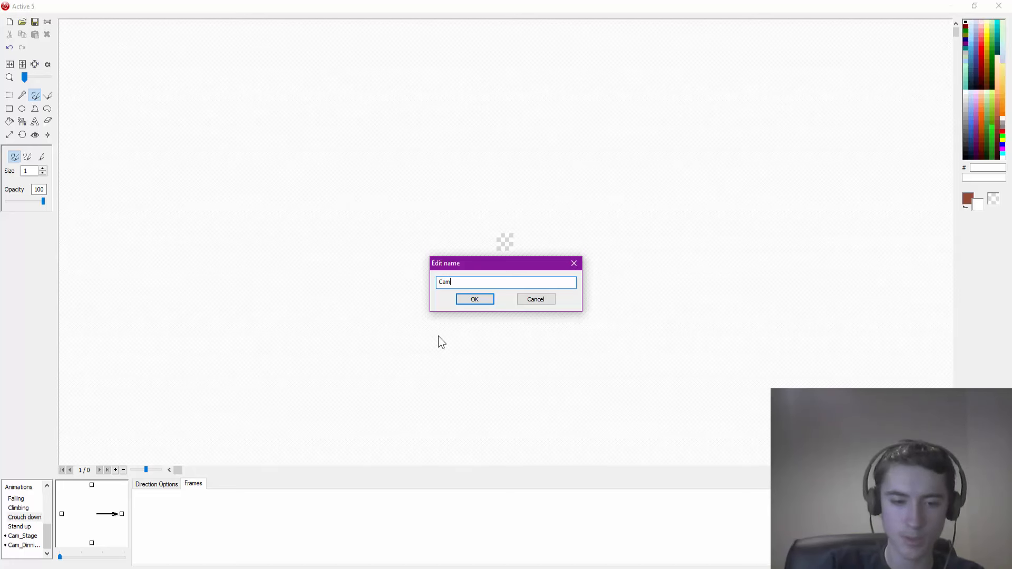
{"action": "type", "text": "_"}
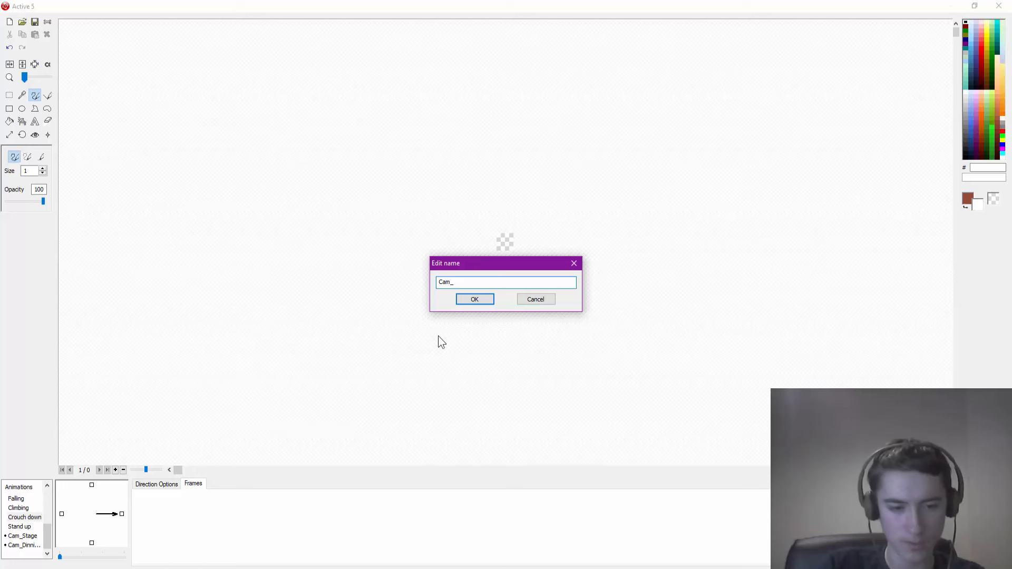
{"action": "type", "text": "Foc"}
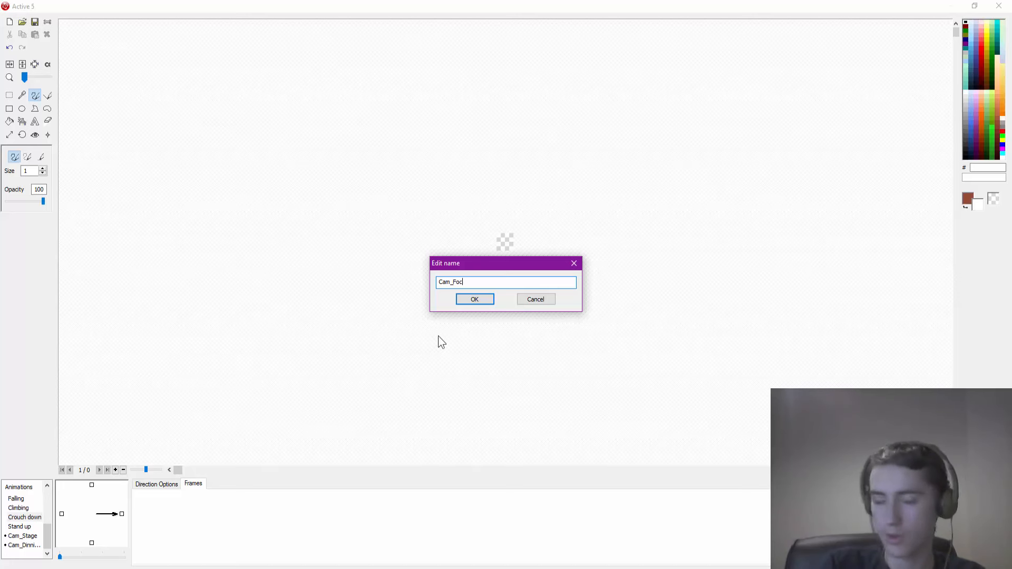
{"action": "key", "text": "BackSpace"}
{"action": "type", "text": "xy"}
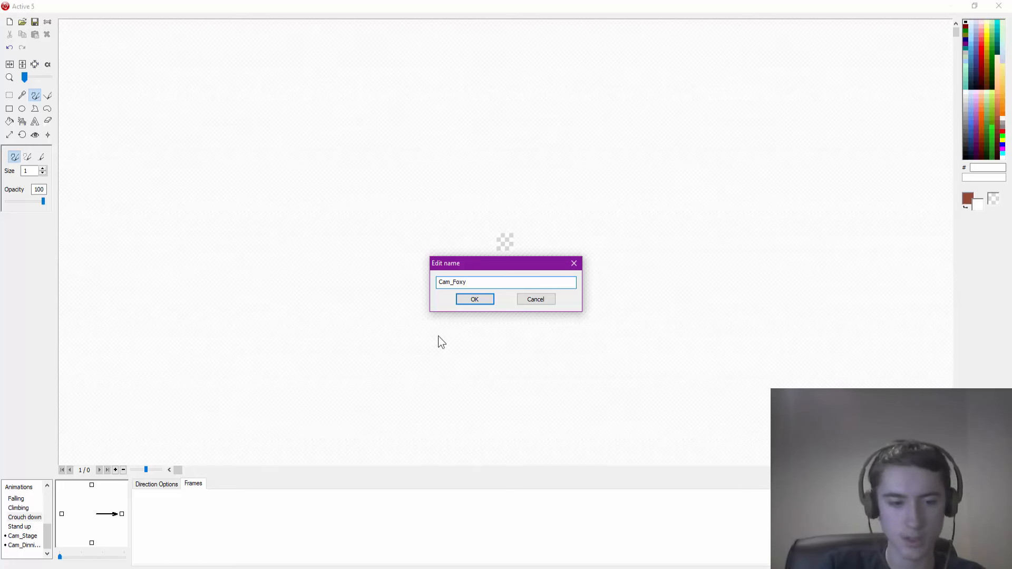
{"action": "type", "text": "stage"}
{"action": "key", "text": "BackSpace"}
{"action": "key", "text": "BackSpace"}
{"action": "key", "text": "BackSpace"}
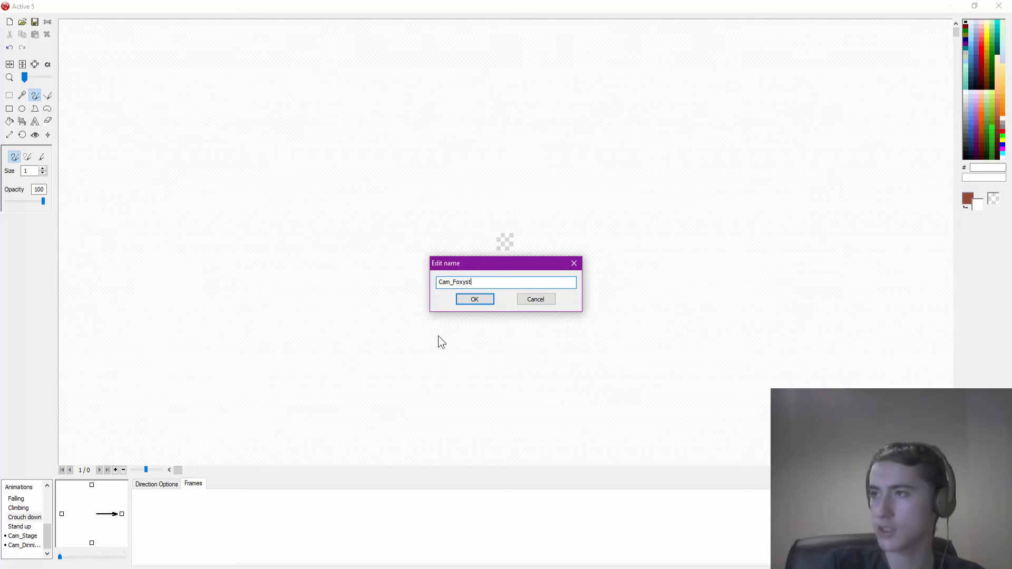
{"action": "key", "text": "BackSpace"}
{"action": "key", "text": "BackSpace"}
{"action": "key", "text": "BackSpace"}
{"action": "key", "text": "BackSpace"}
{"action": "key", "text": "BackSpace"}
{"action": "key", "text": "BackSpace"}
{"action": "type", "text": "P"}
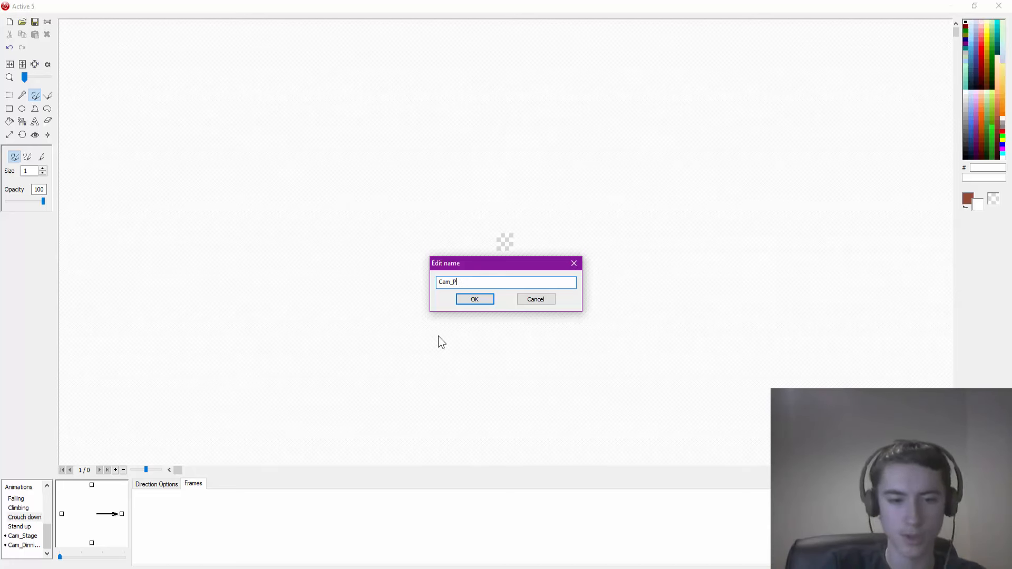
{"action": "type", "text": "irat"}
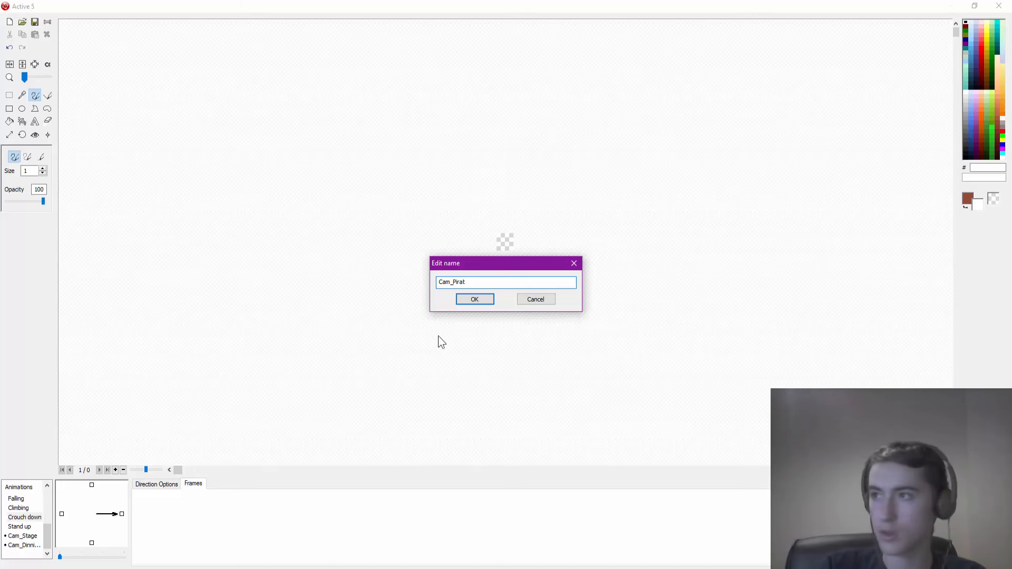
{"action": "type", "text": "es cove"}
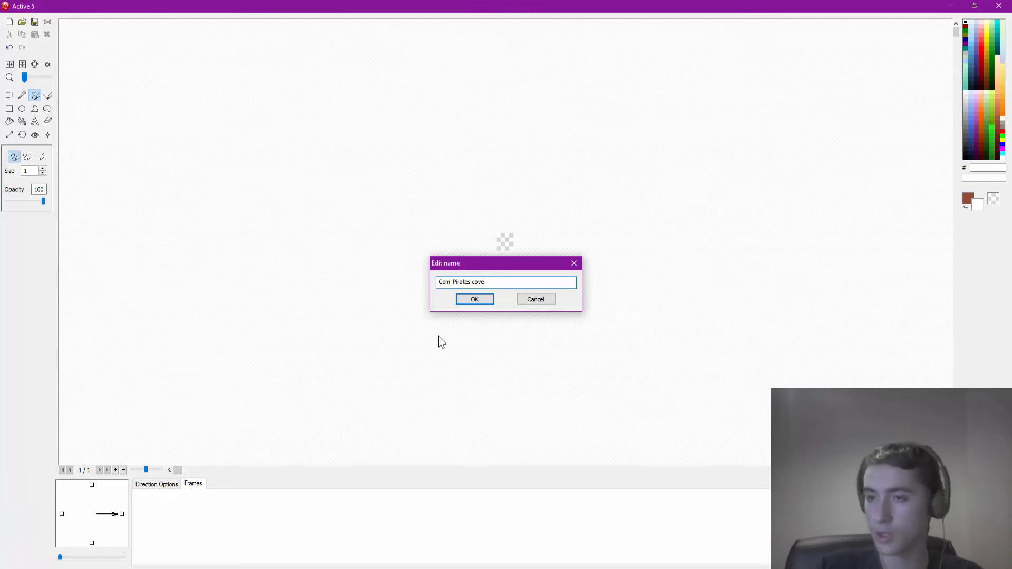
{"action": "key", "text": "Return"}
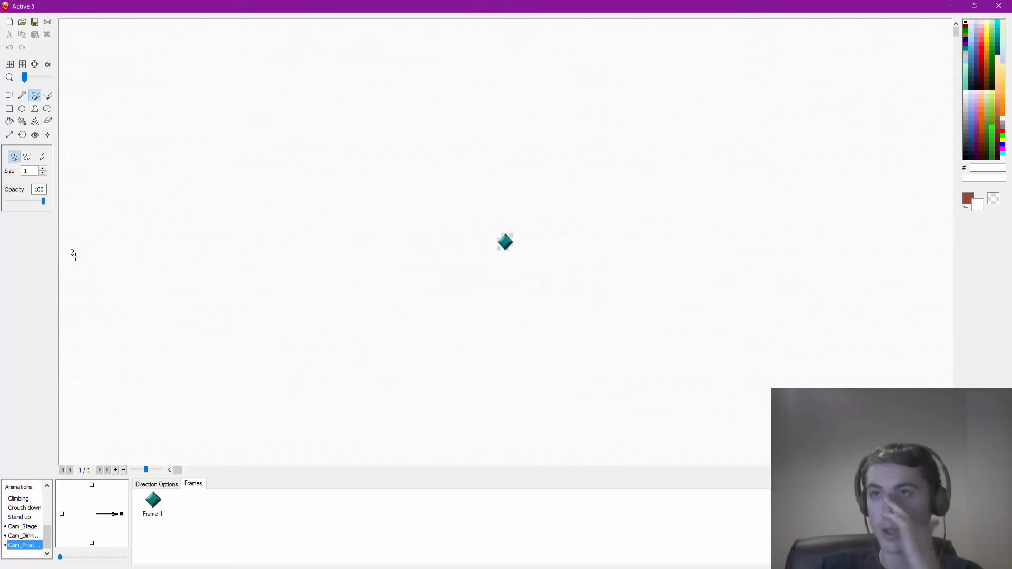
Import Stage2(1).png from the Stage2 folder into the right-facing direction of Cam_Pirates cove
{"action": "left_click", "coordinate": [23, 21]}
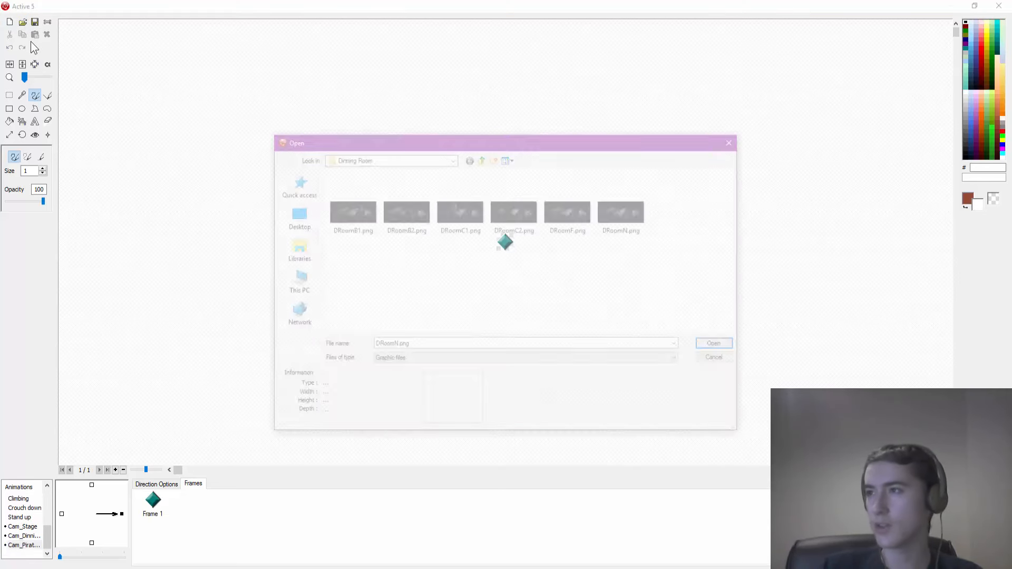
{"action": "left_click", "coordinate": [452, 157]}
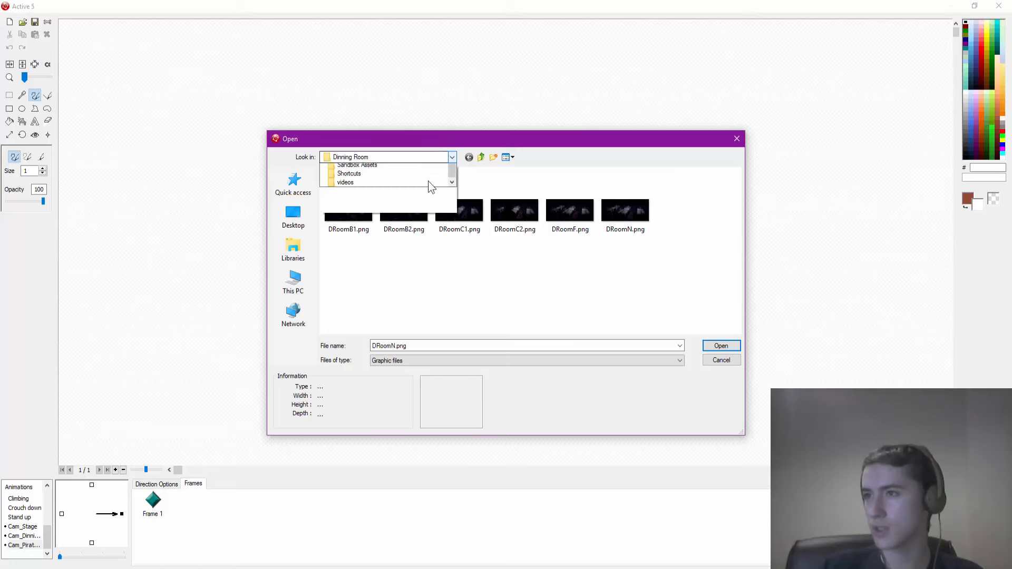
{"action": "left_click", "coordinate": [362, 229]}
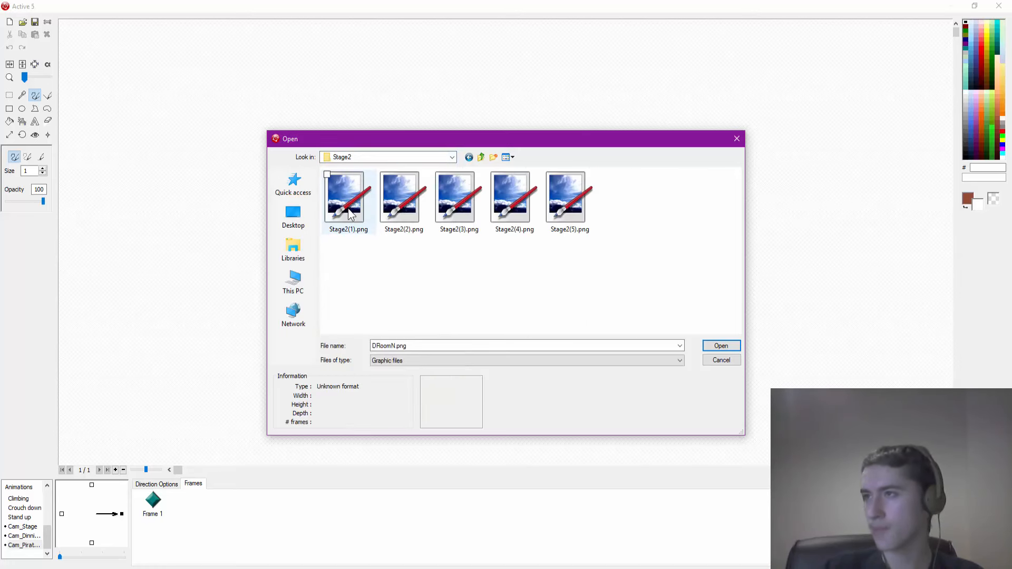
{"action": "left_click", "coordinate": [721, 346]}
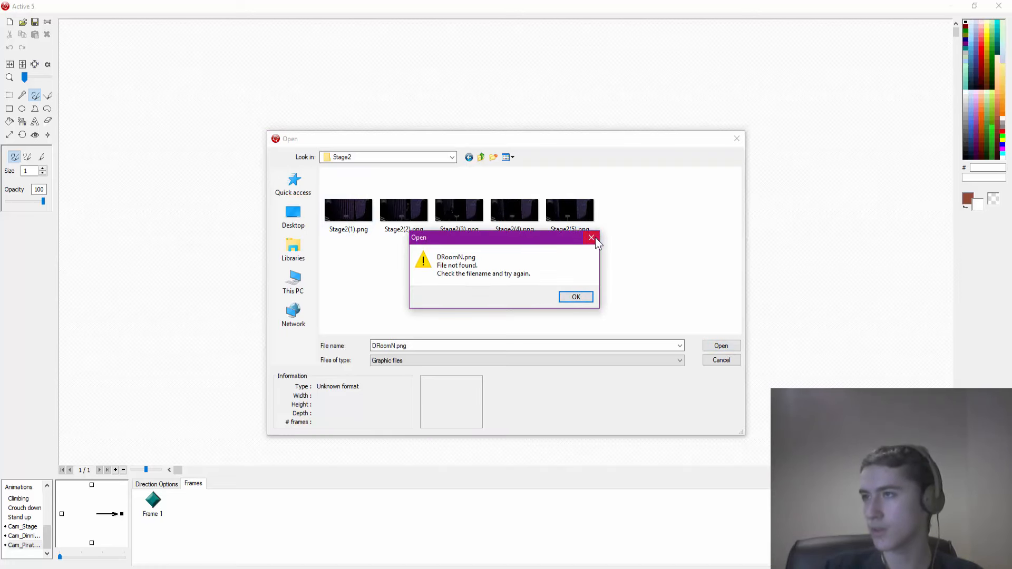
{"action": "left_click", "coordinate": [594, 238]}
{"action": "double_click", "coordinate": [339, 227]}
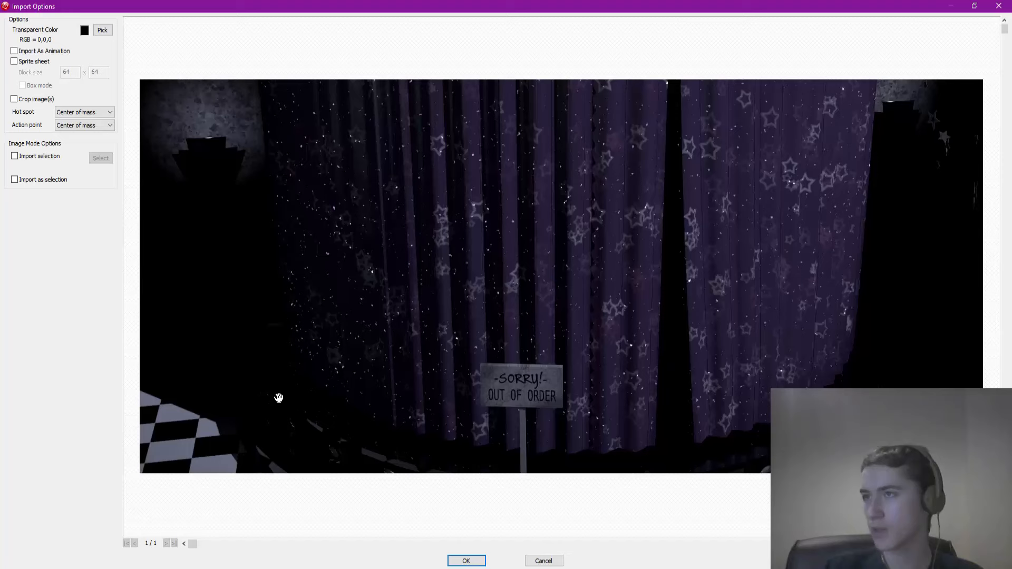
{"action": "left_click", "coordinate": [466, 560]}
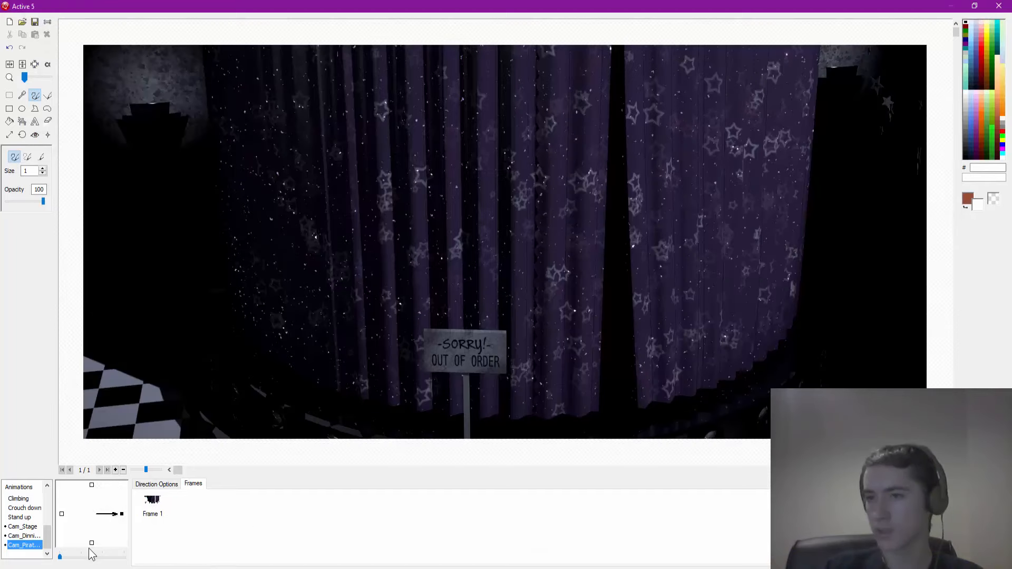
Set Cam_Pirates cove to eight directions and import Stage2(2).png into its up-right direction
{"action": "left_click", "coordinate": [81, 557]}
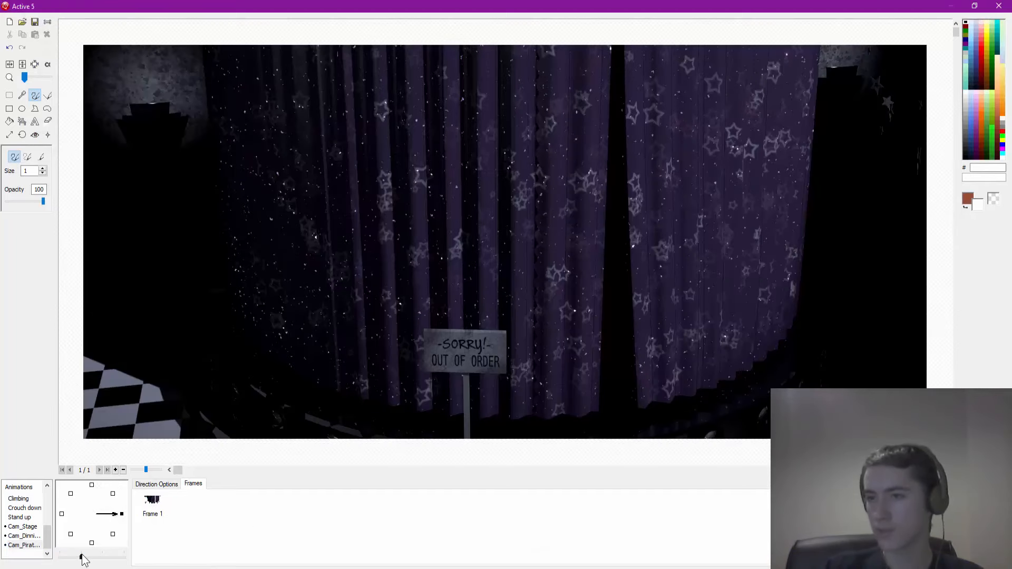
{"action": "left_click", "coordinate": [113, 493]}
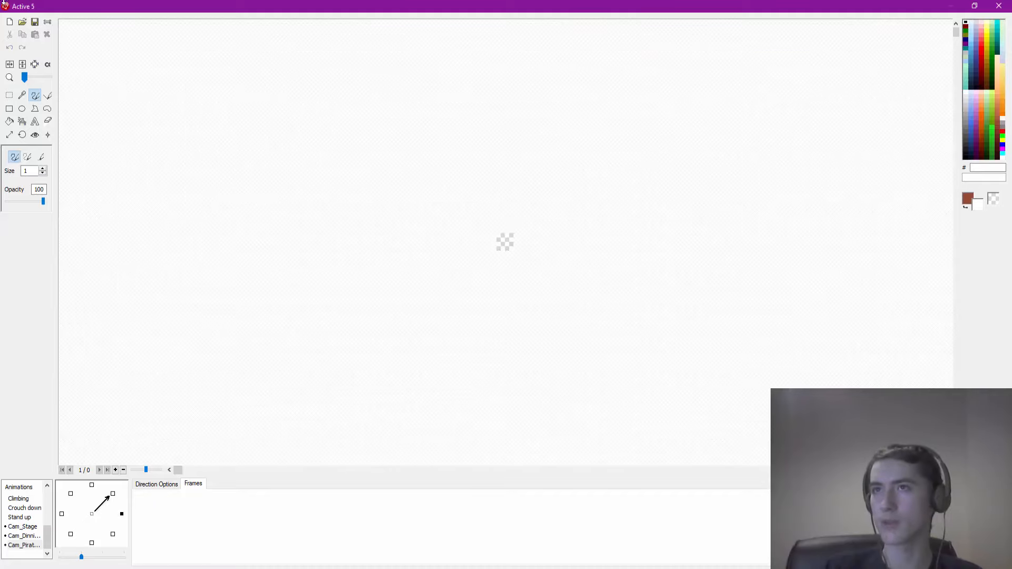
{"action": "left_click", "coordinate": [23, 22]}
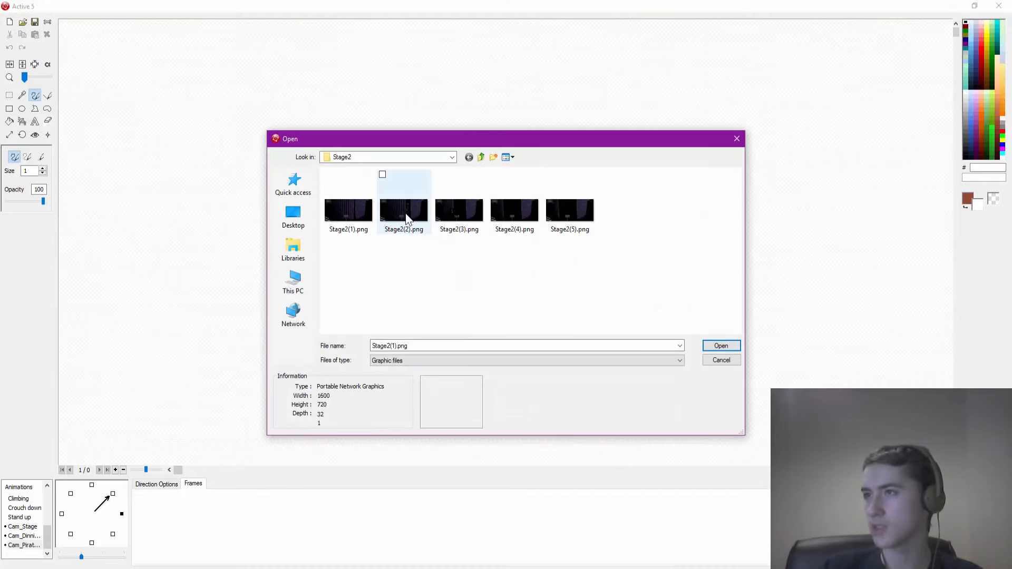
{"action": "double_click", "coordinate": [406, 218]}
{"action": "left_click", "coordinate": [465, 552]}
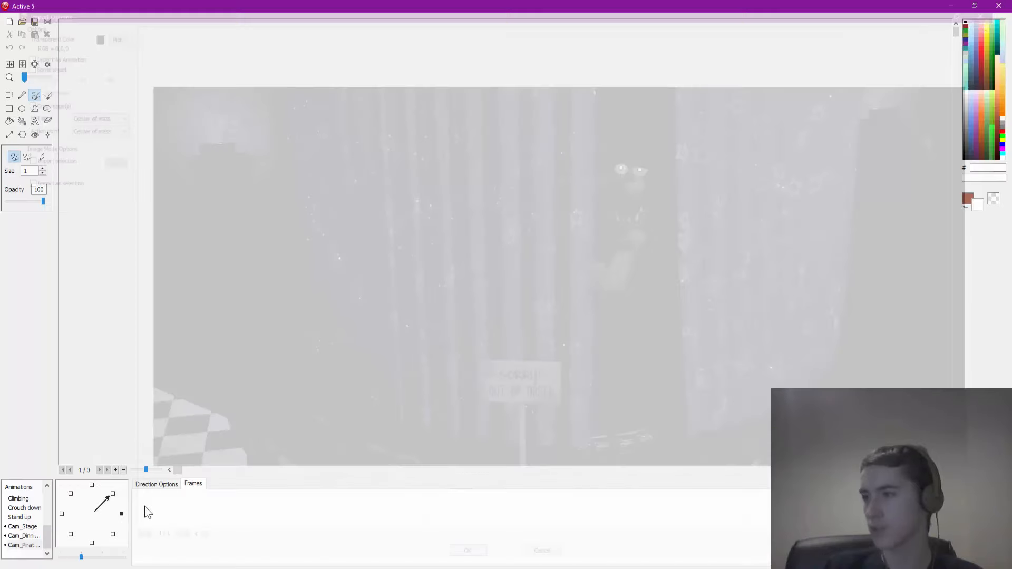
Import Stage2(3).png into the upward direction of the Cam_Pirates cove animation
{"action": "left_click", "coordinate": [92, 484]}
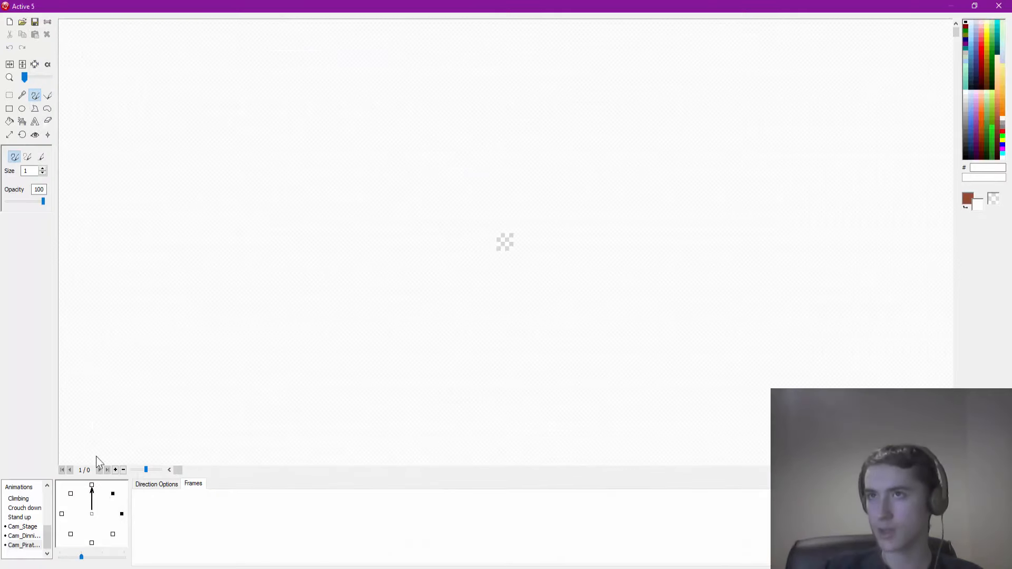
{"action": "left_click", "coordinate": [23, 23]}
{"action": "double_click", "coordinate": [463, 216]}
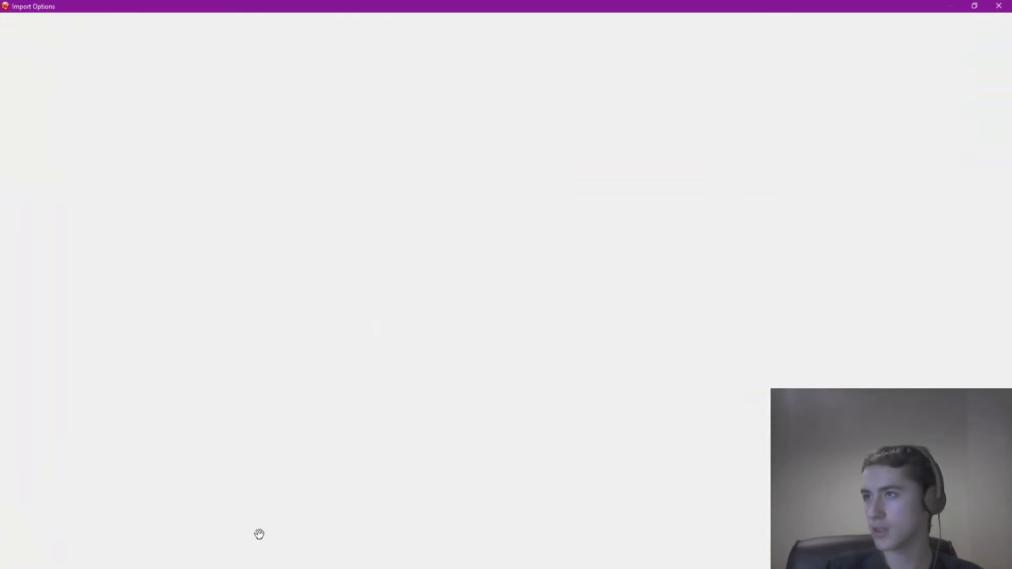
{"action": "left_click", "coordinate": [465, 551]}
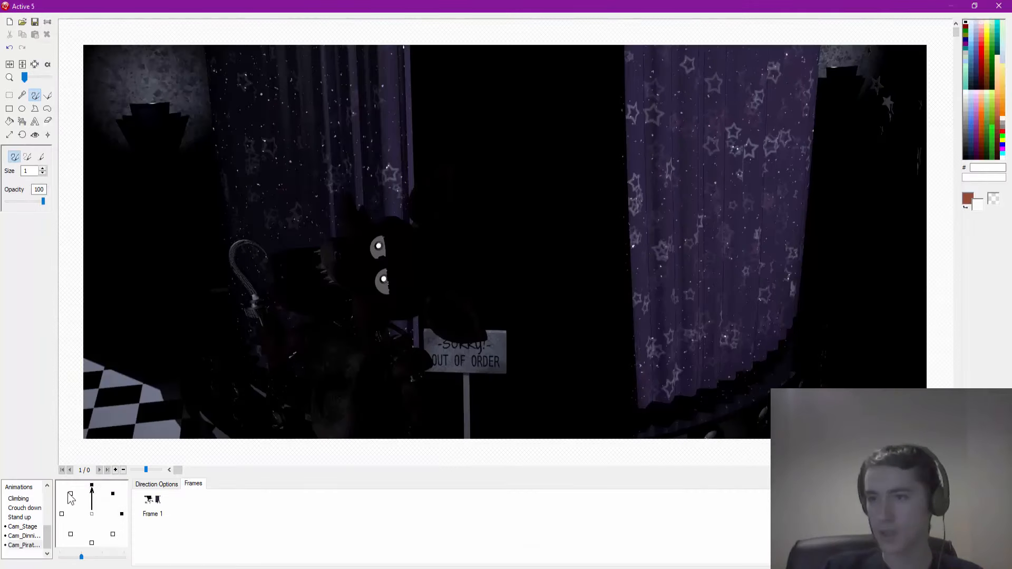
Import Stage2(4).png into the up-left direction of the Cam_Pirates cove animation
{"action": "left_click", "coordinate": [71, 493]}
{"action": "left_click", "coordinate": [23, 23]}
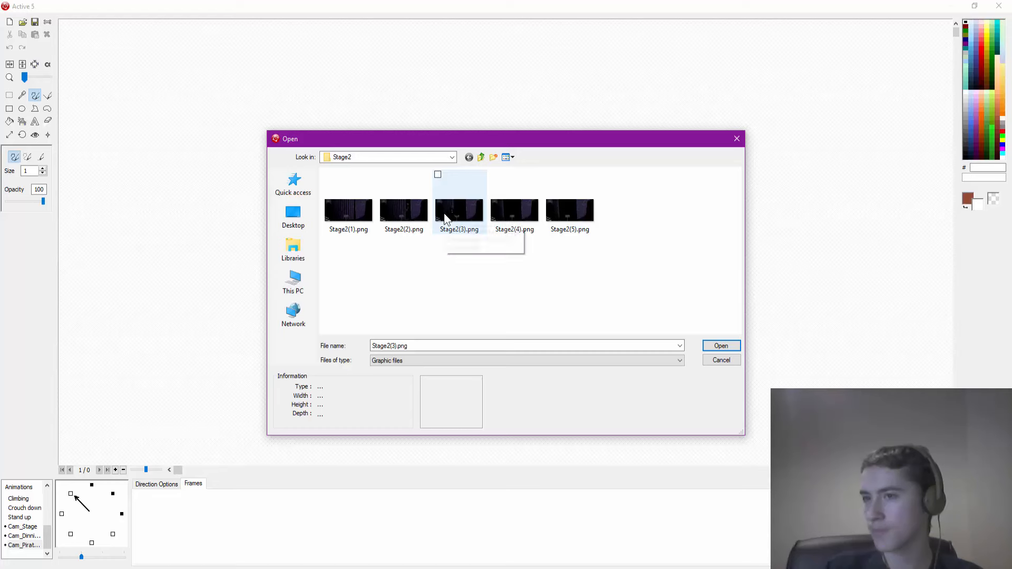
{"action": "double_click", "coordinate": [514, 220]}
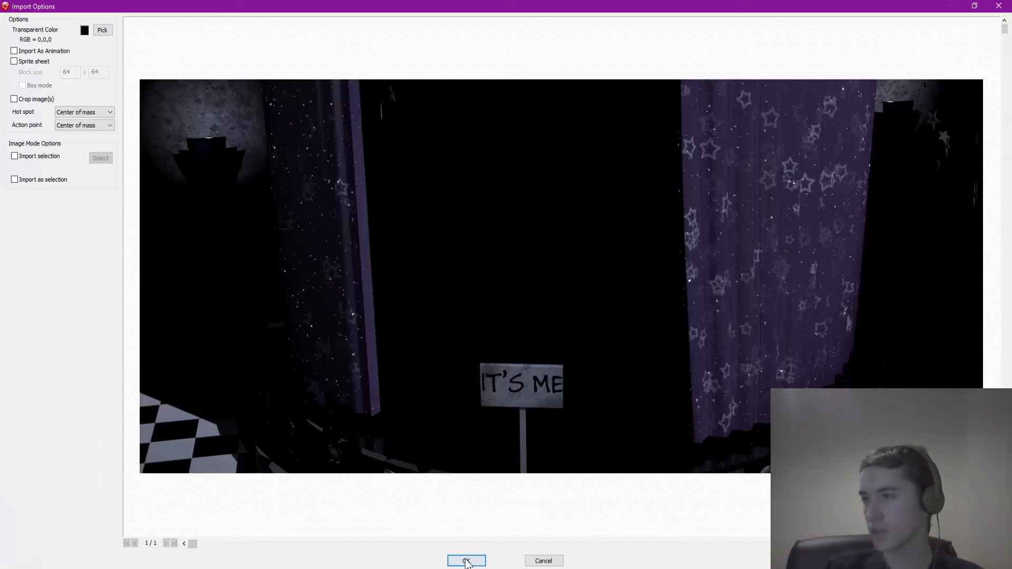
{"action": "left_click", "coordinate": [465, 558]}
Import Stage2(5).png into the left-facing direction of the Cam_Pirates cove animation
{"action": "left_click", "coordinate": [61, 514]}
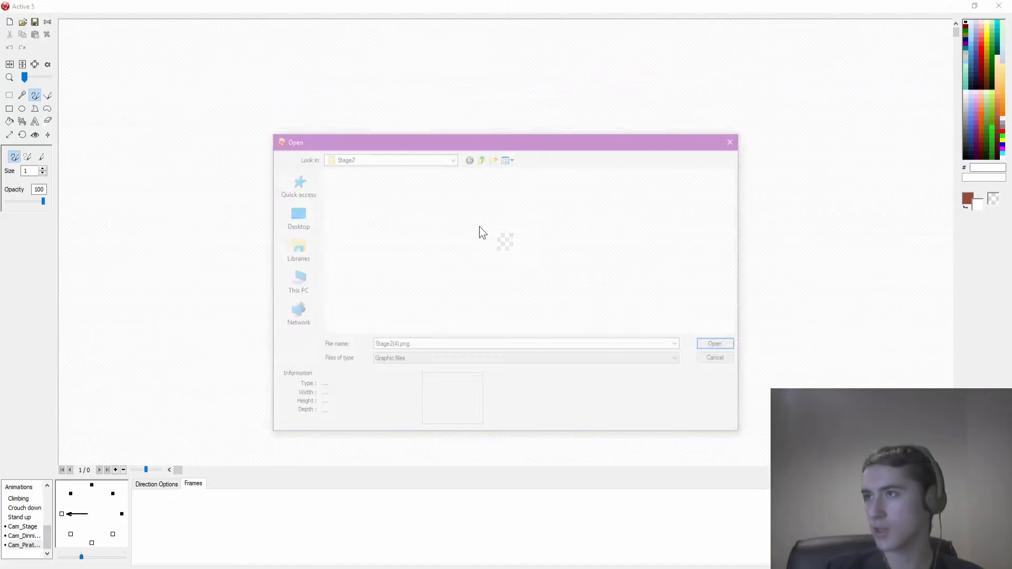
{"action": "left_click", "coordinate": [580, 207]}
{"action": "key", "text": "Return"}
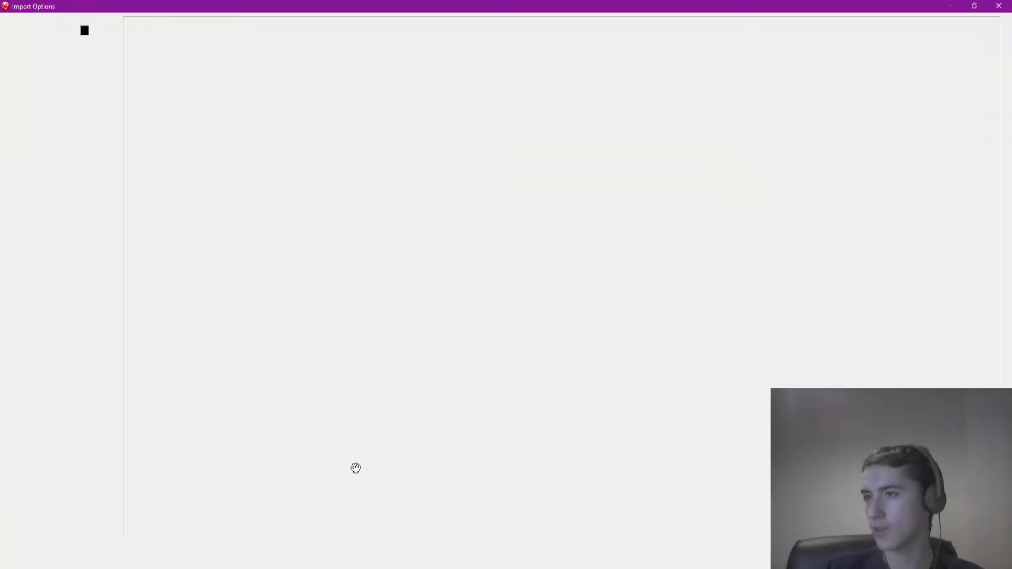
{"action": "left_click", "coordinate": [465, 558]}
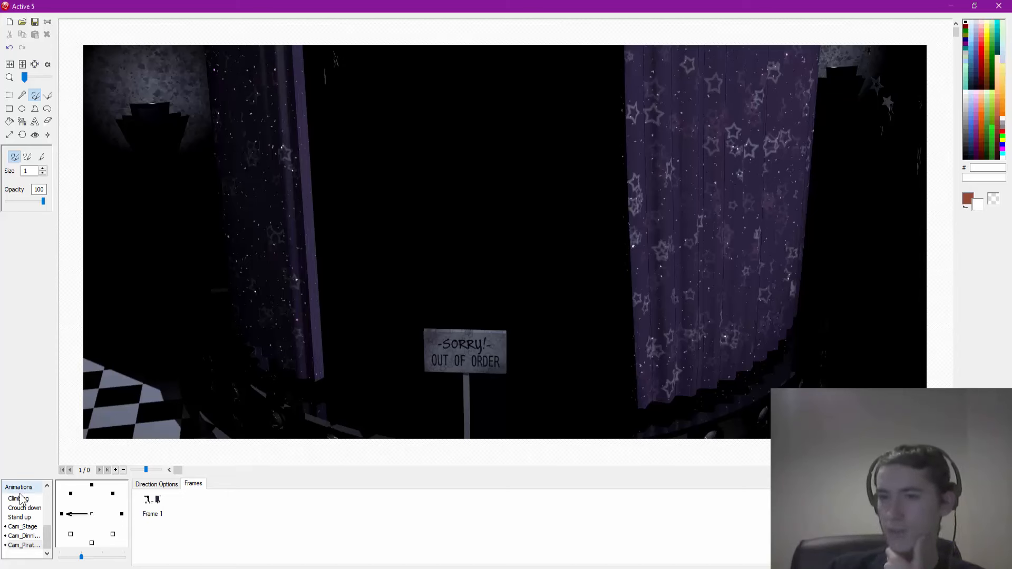
Add a new animation for the parts room to the Active 5 object, with a name beginning "Cam_Parts"
{"action": "left_click", "coordinate": [19, 517]}
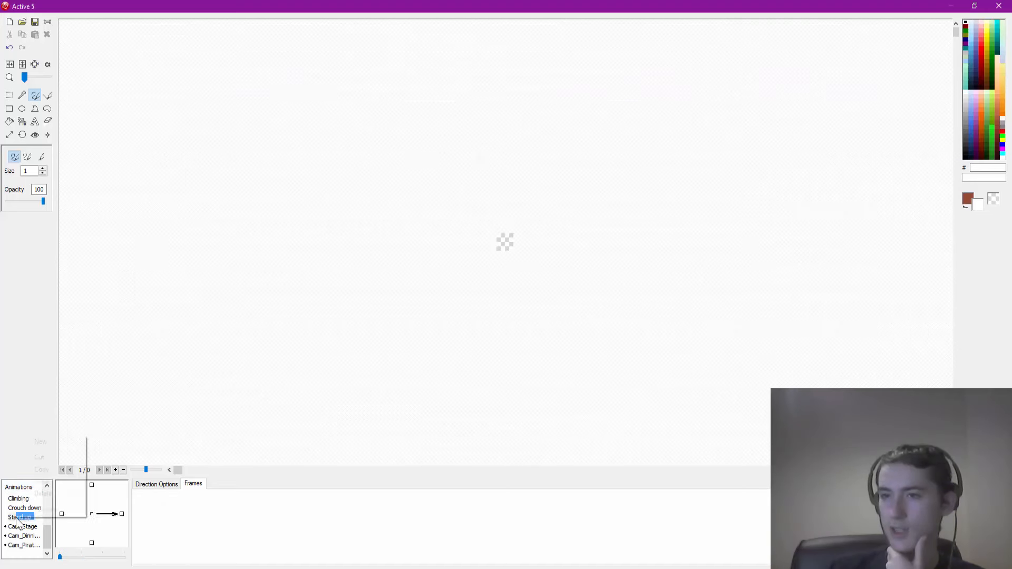
{"action": "right_click", "coordinate": [17, 518]}
{"action": "left_click", "coordinate": [46, 441]}
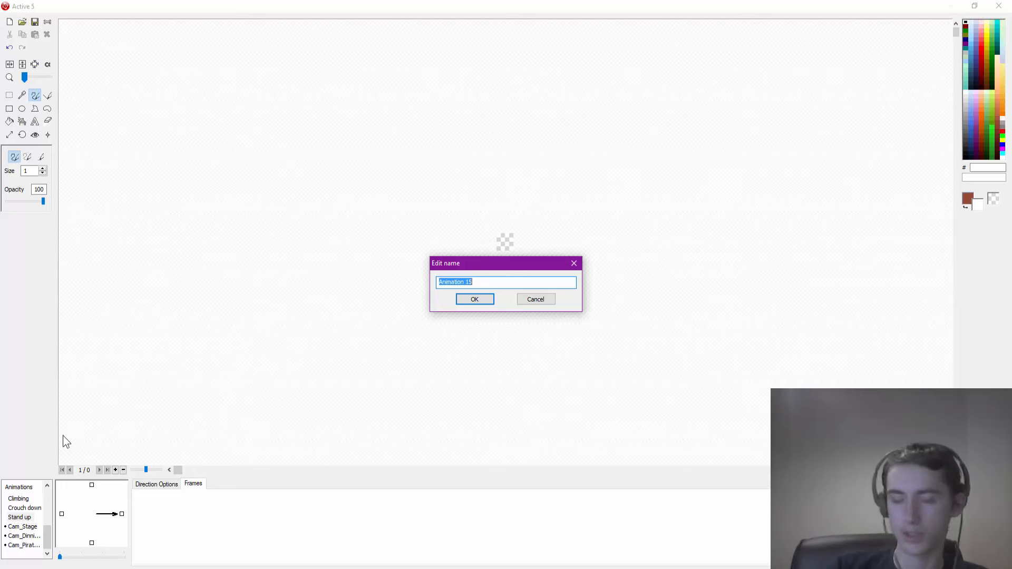
{"action": "type", "text": "Cam_Parts"}
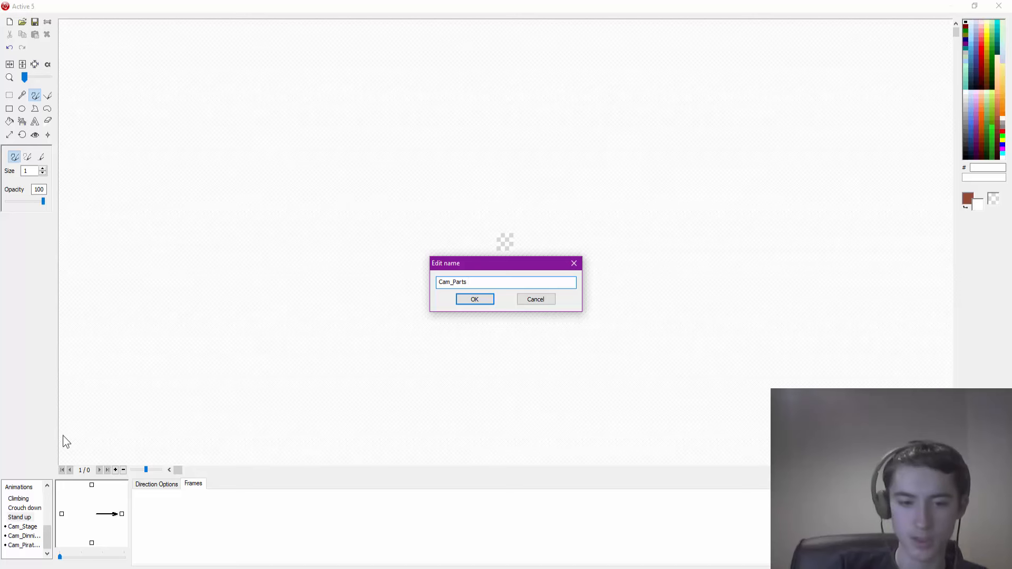
{"action": "type", "text": "m"}
{"action": "key", "text": "Return"}
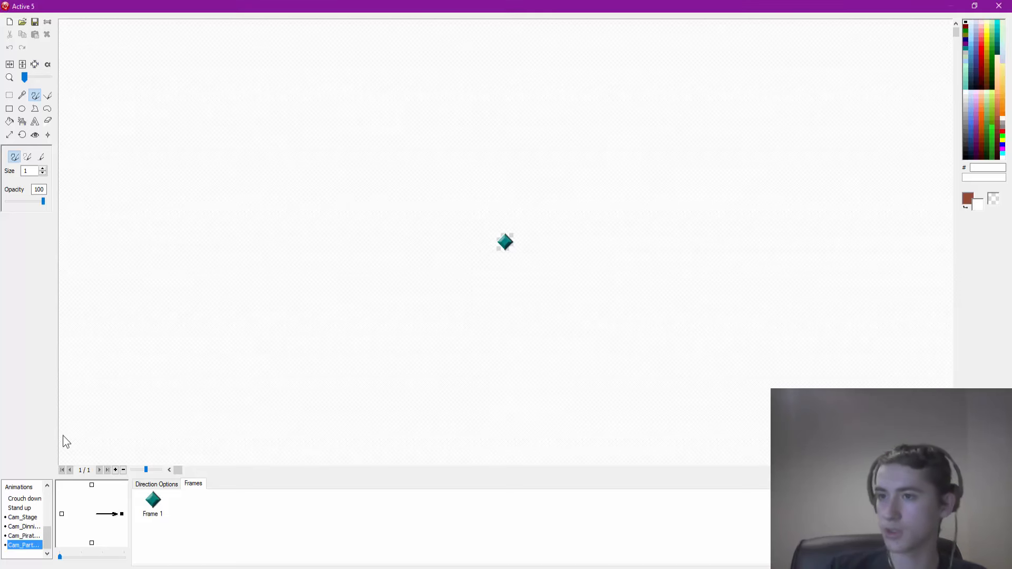
Import PRoomB1.png from the Parts Room folder inside Rooms into the right-facing direction of the Cam_Parts animation
{"action": "left_click", "coordinate": [22, 22]}
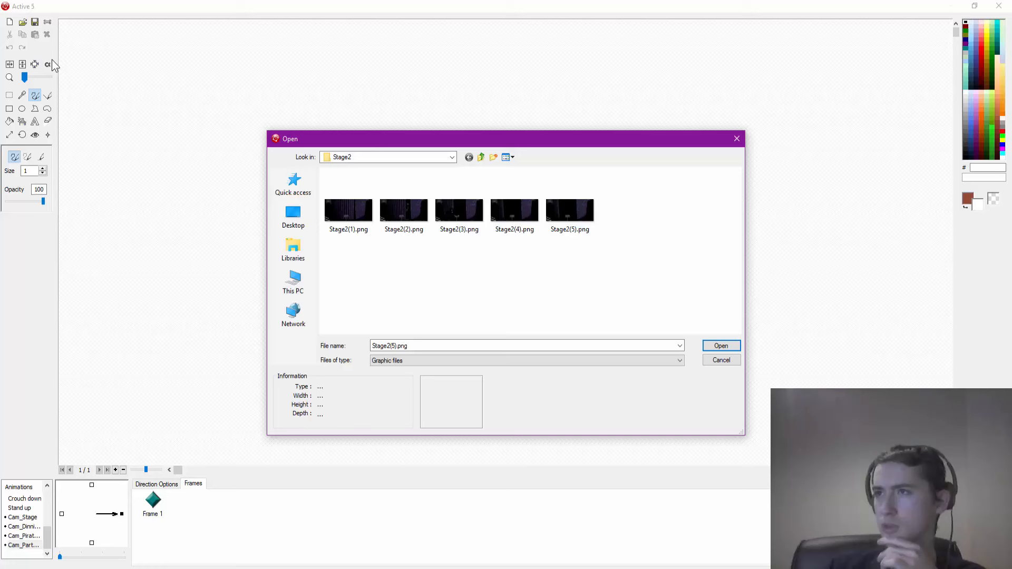
{"action": "left_click", "coordinate": [442, 157]}
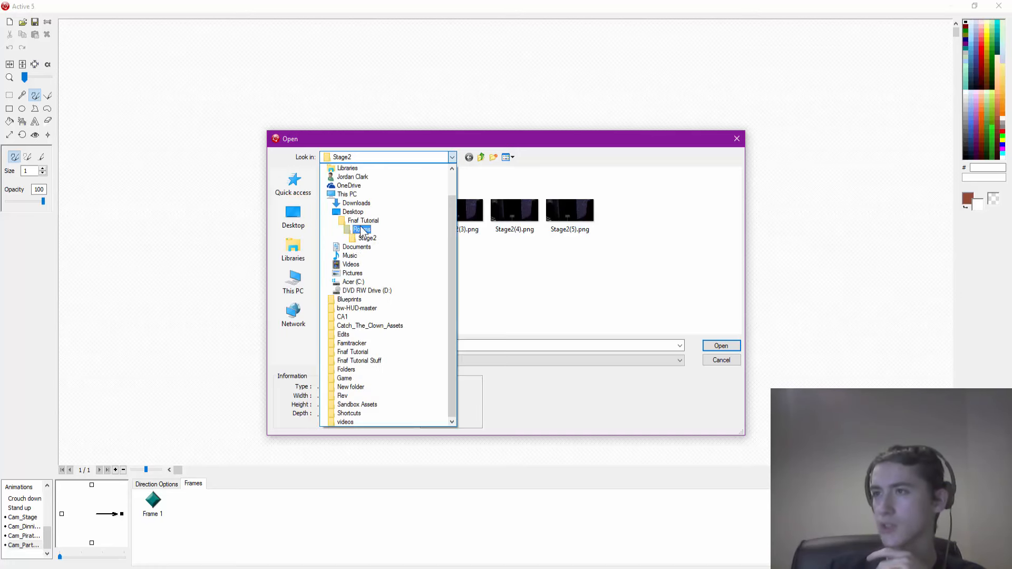
{"action": "left_click", "coordinate": [361, 229]}
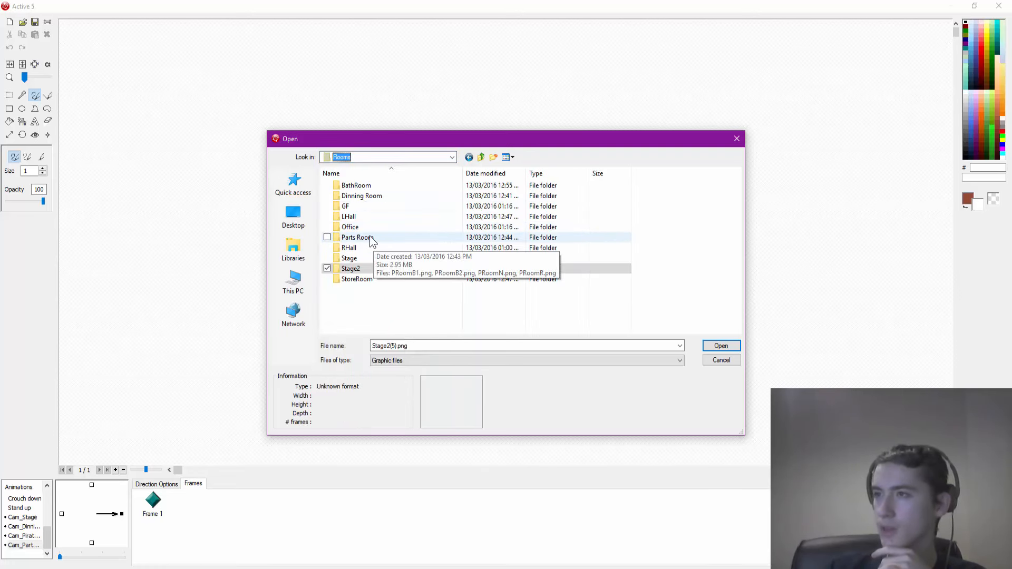
{"action": "double_click", "coordinate": [368, 237]}
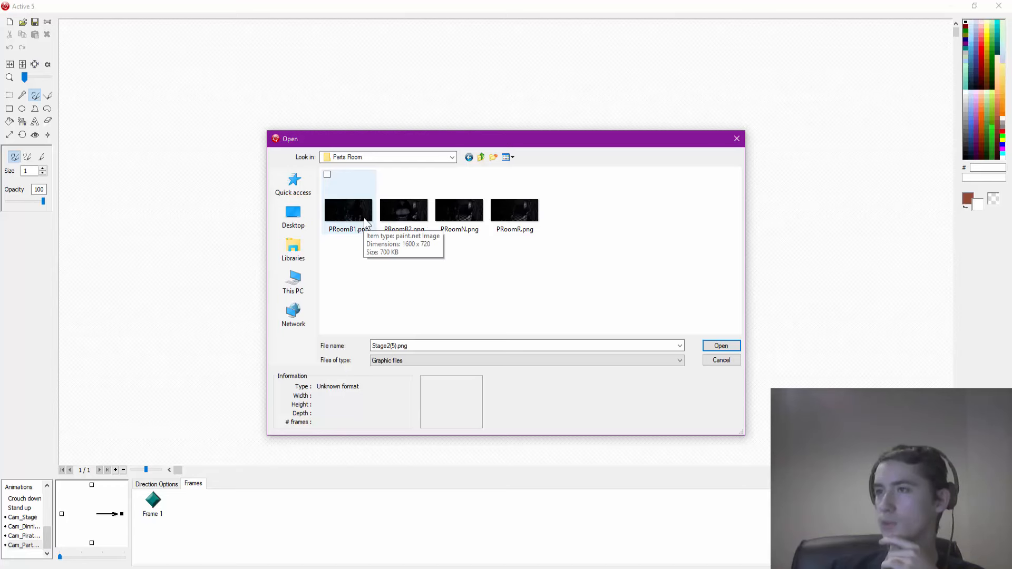
{"action": "double_click", "coordinate": [363, 219]}
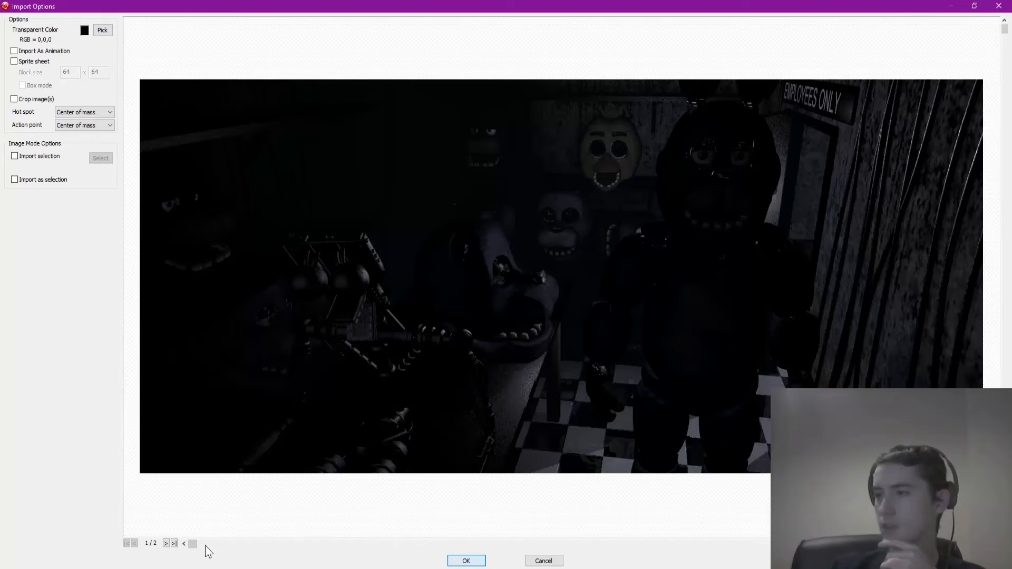
{"action": "left_click", "coordinate": [464, 557]}
Import PRoomB2.png into the upward direction of the Cam_Parts animation
{"action": "left_click", "coordinate": [92, 485]}
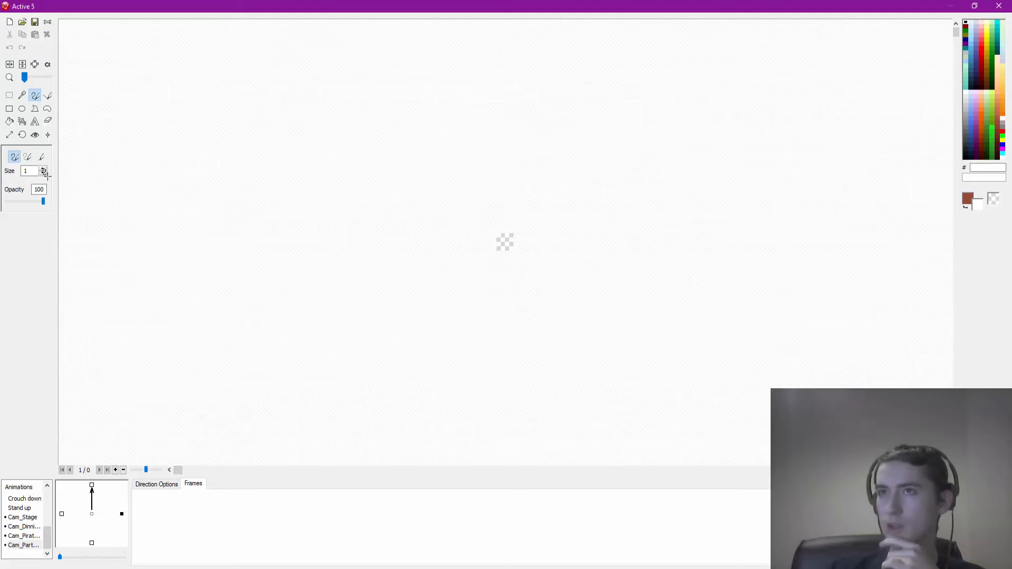
{"action": "left_click", "coordinate": [22, 22]}
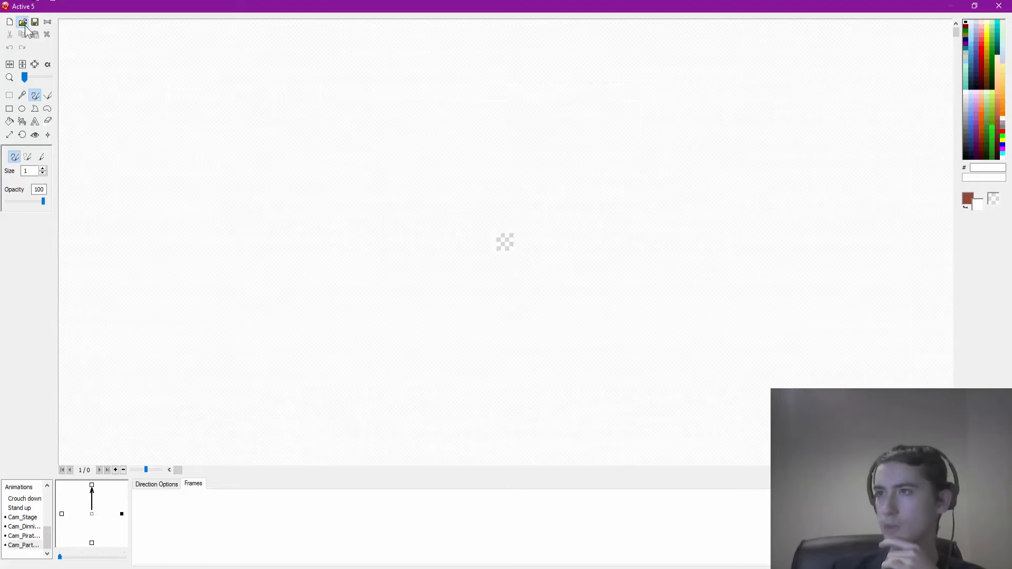
{"action": "double_click", "coordinate": [404, 214]}
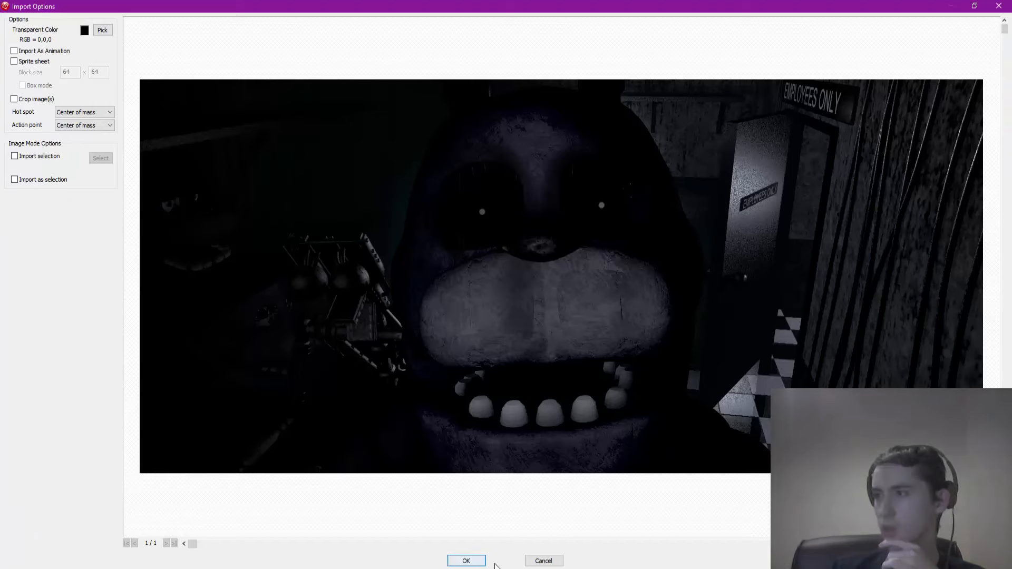
{"action": "left_click", "coordinate": [473, 560]}
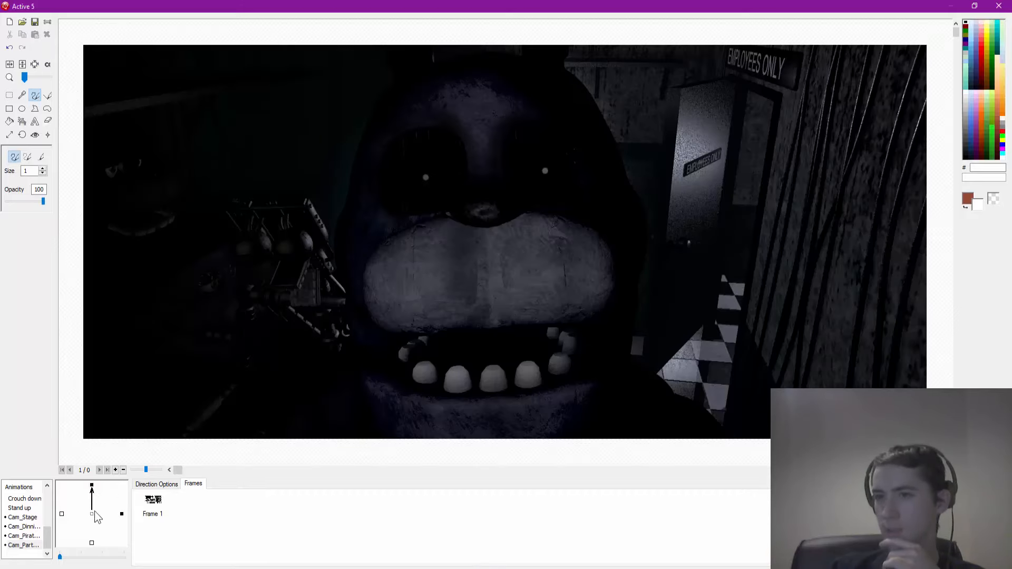
Import PRoomN.png into the left-facing direction of the Cam_Parts animation
{"action": "left_click", "coordinate": [62, 513]}
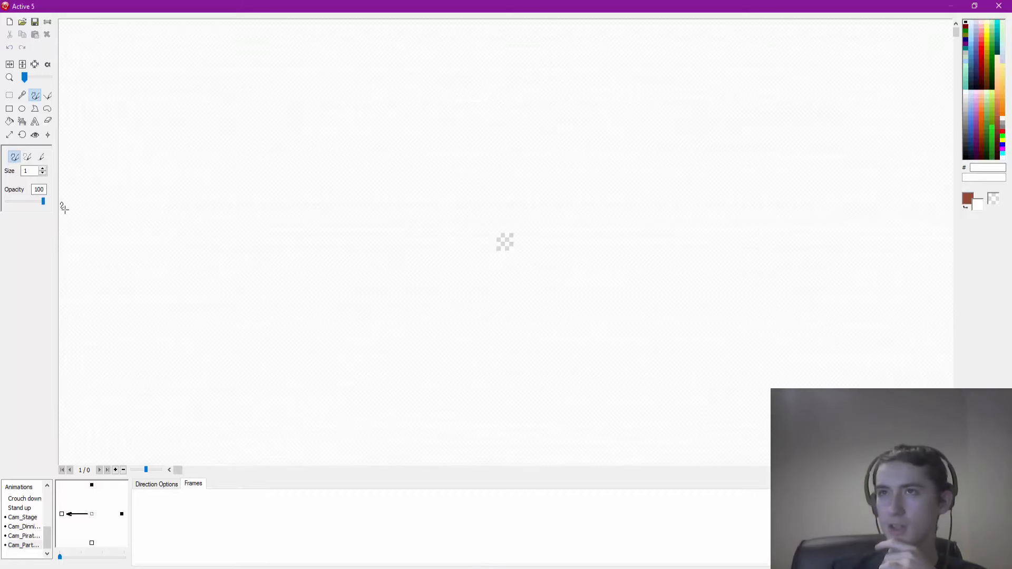
{"action": "left_click", "coordinate": [22, 22]}
{"action": "double_click", "coordinate": [464, 213]}
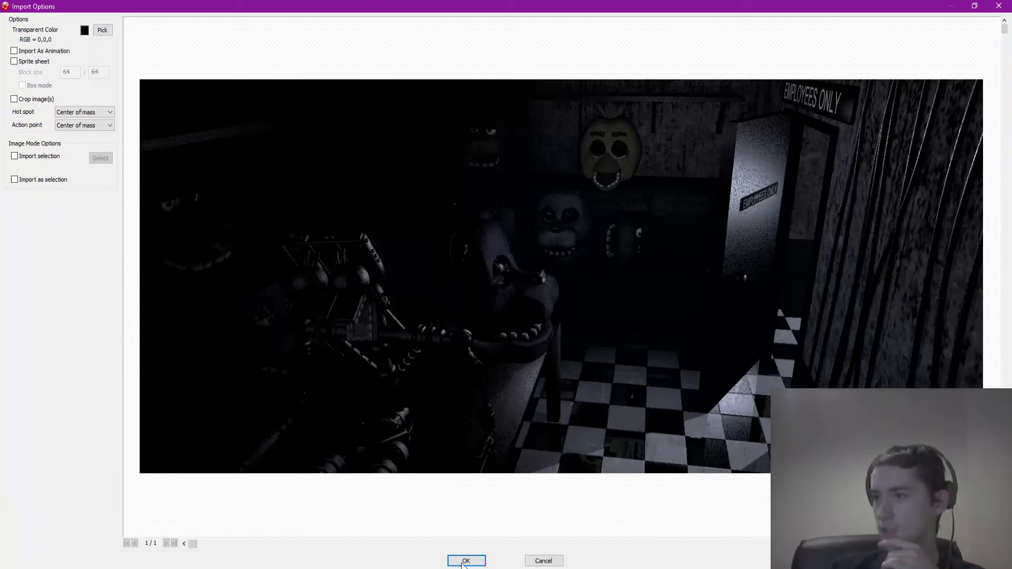
{"action": "left_click", "coordinate": [466, 561]}
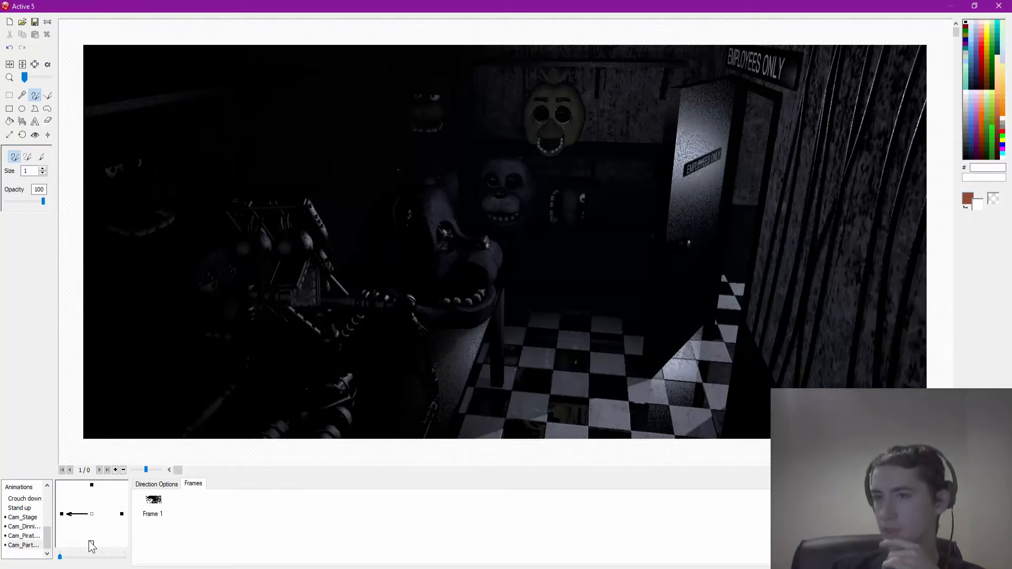
Import PRoomR.png into the downward direction of the Cam_Parts animation
{"action": "left_click", "coordinate": [92, 543]}
{"action": "left_click", "coordinate": [22, 21]}
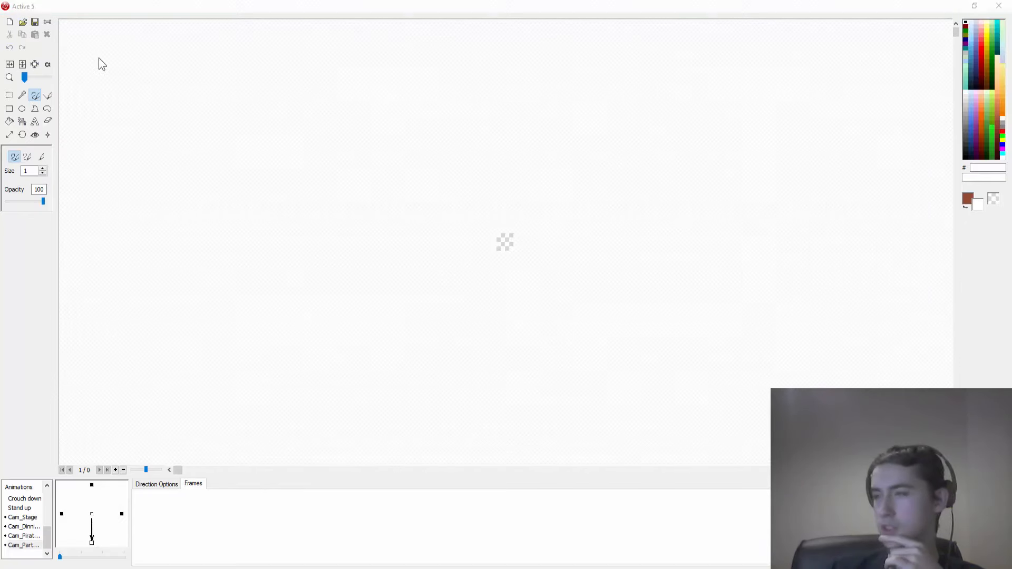
{"action": "double_click", "coordinate": [513, 211]}
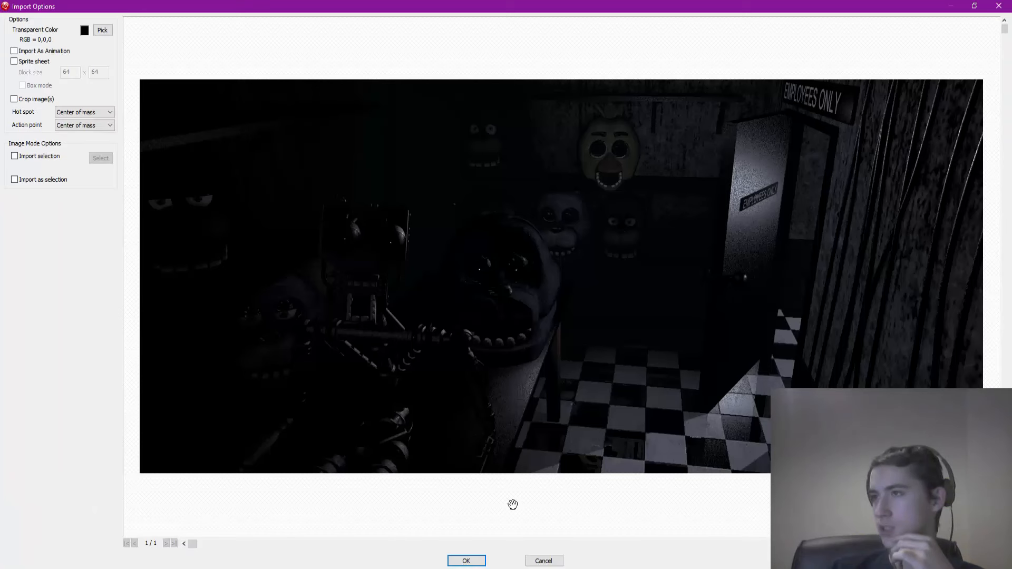
{"action": "left_click", "coordinate": [466, 561]}
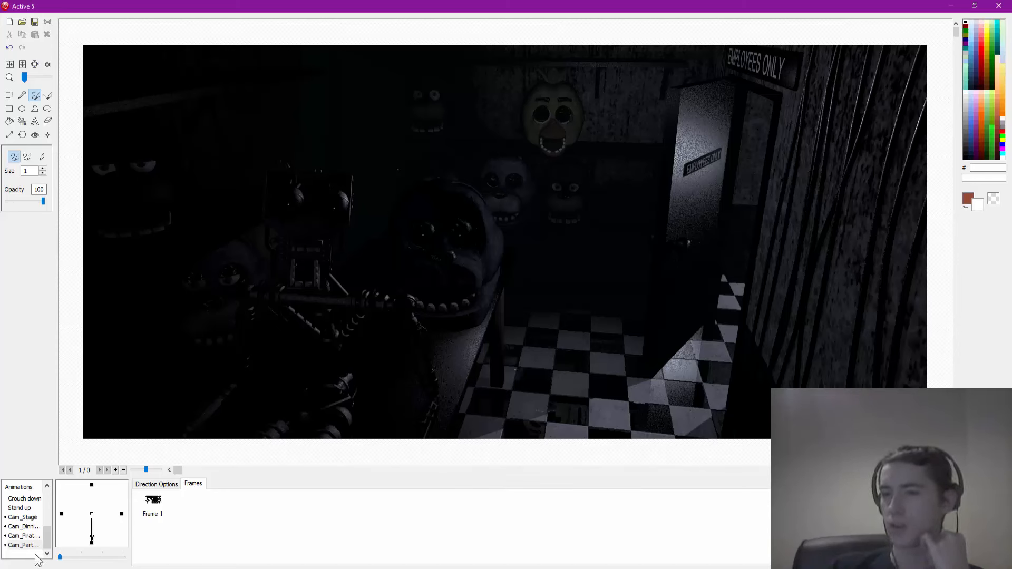
Add a new animation named "Cam_Bathroom" to the Active 5 object
{"action": "right_click", "coordinate": [37, 537]}
{"action": "left_click", "coordinate": [62, 472]}
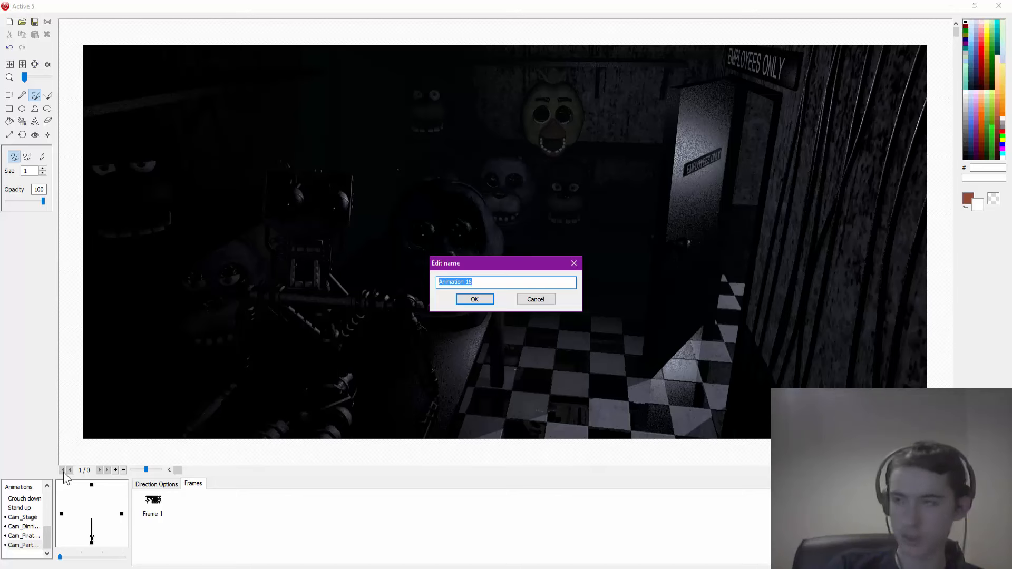
{"action": "type", "text": "Cam_"}
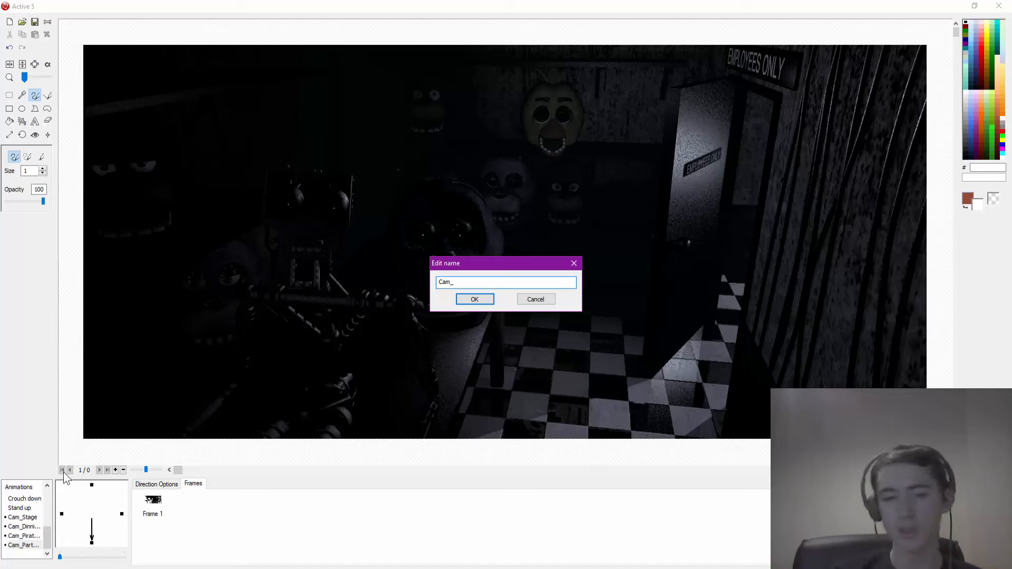
{"action": "type", "text": "Bat"}
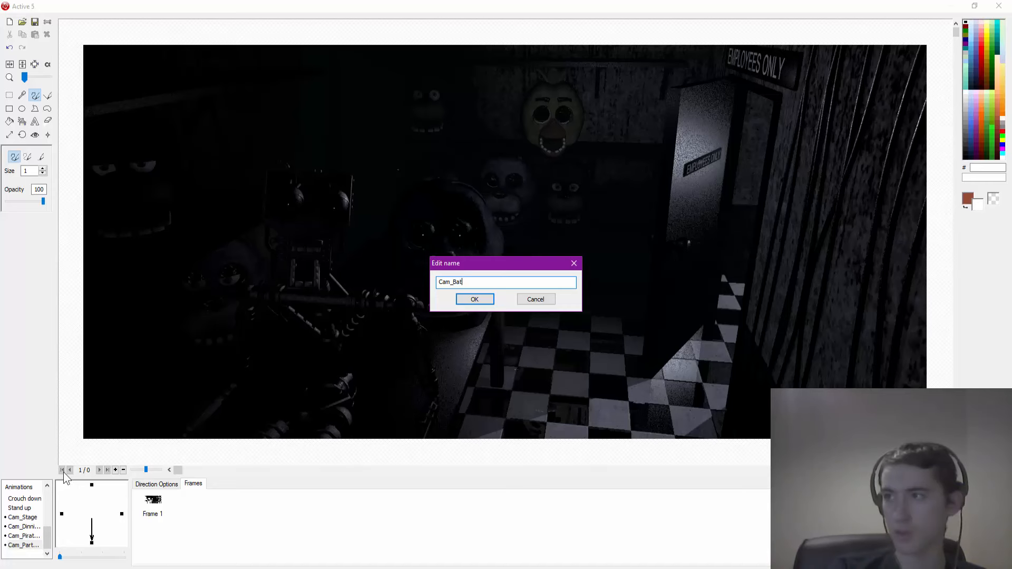
{"action": "type", "text": "hroom"}
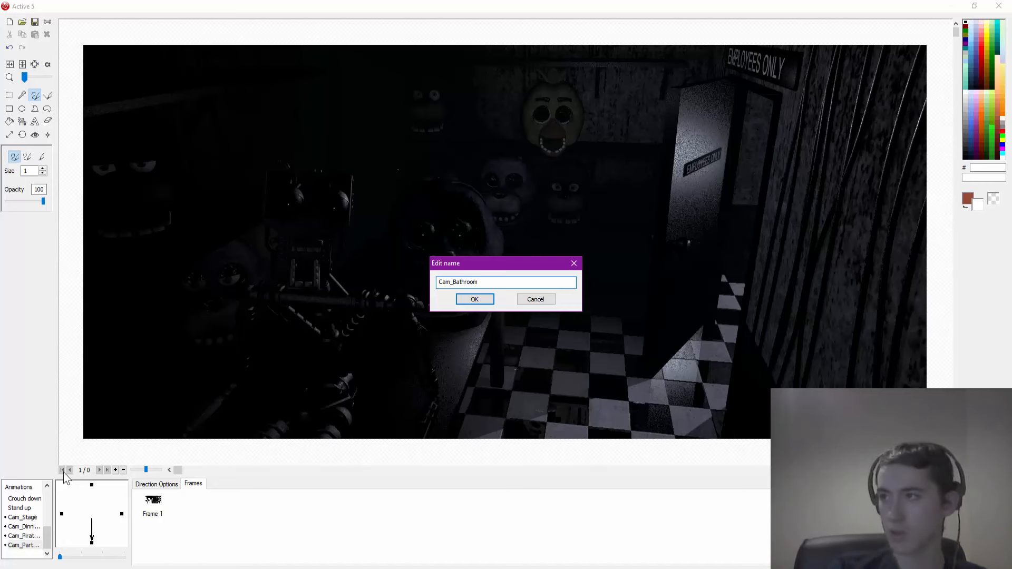
{"action": "key", "text": "Return"}
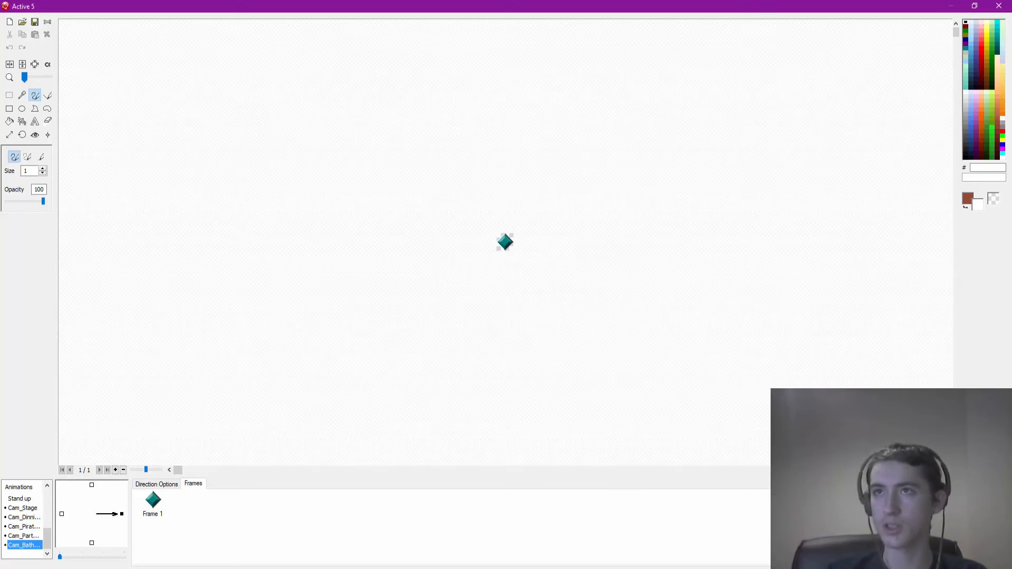
Import BRoomC1.png from the BathRoom folder into the right-facing direction of the Cam_Bathroom animation
{"action": "left_click", "coordinate": [22, 22]}
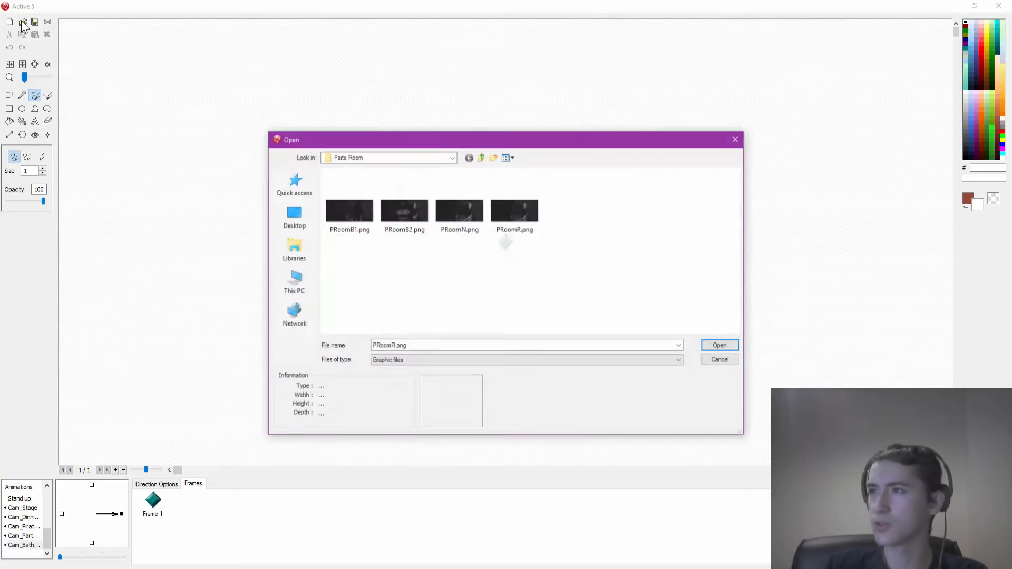
{"action": "left_click", "coordinate": [452, 157]}
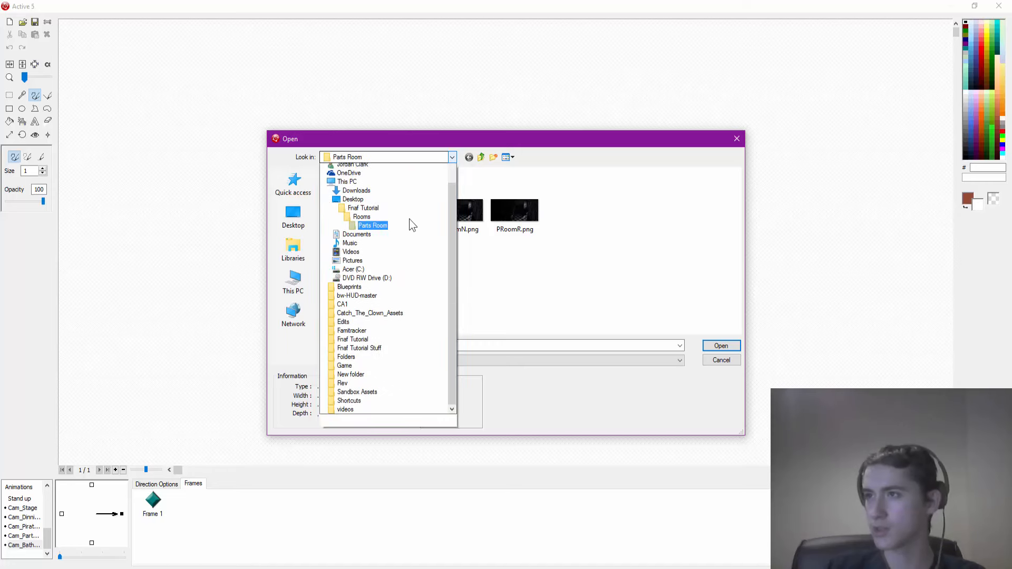
{"action": "left_click", "coordinate": [367, 231]}
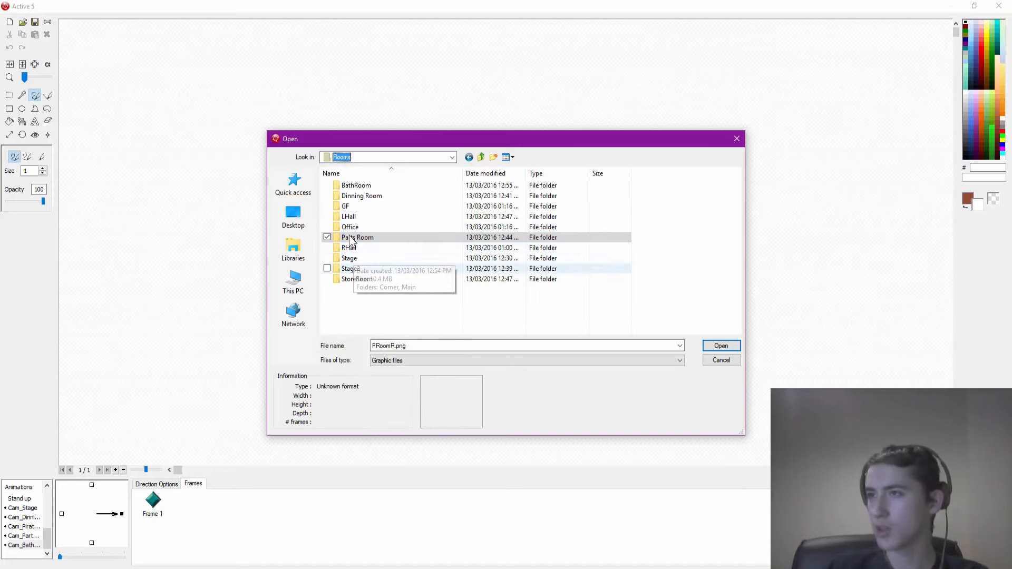
{"action": "double_click", "coordinate": [365, 186]}
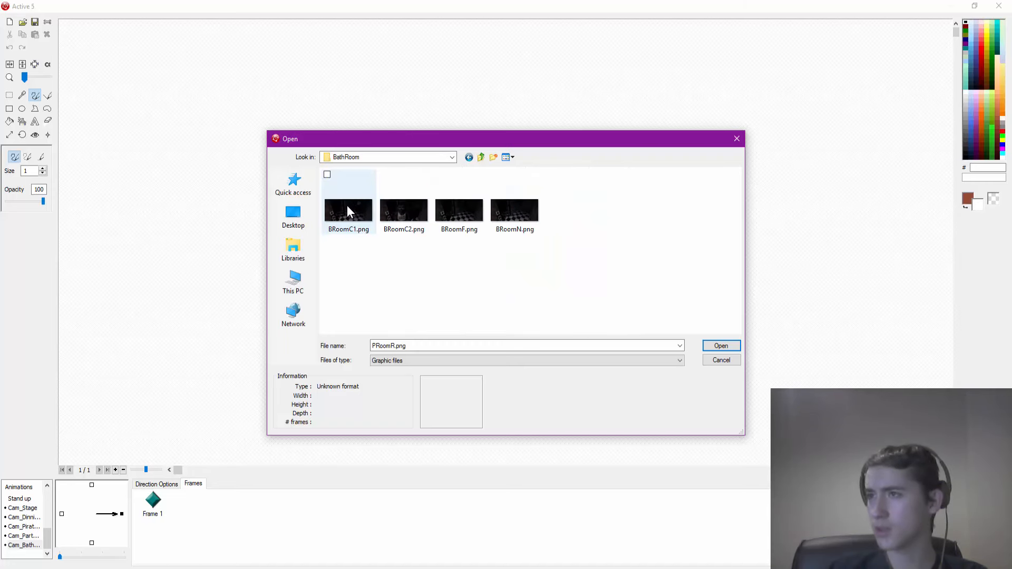
{"action": "double_click", "coordinate": [347, 205]}
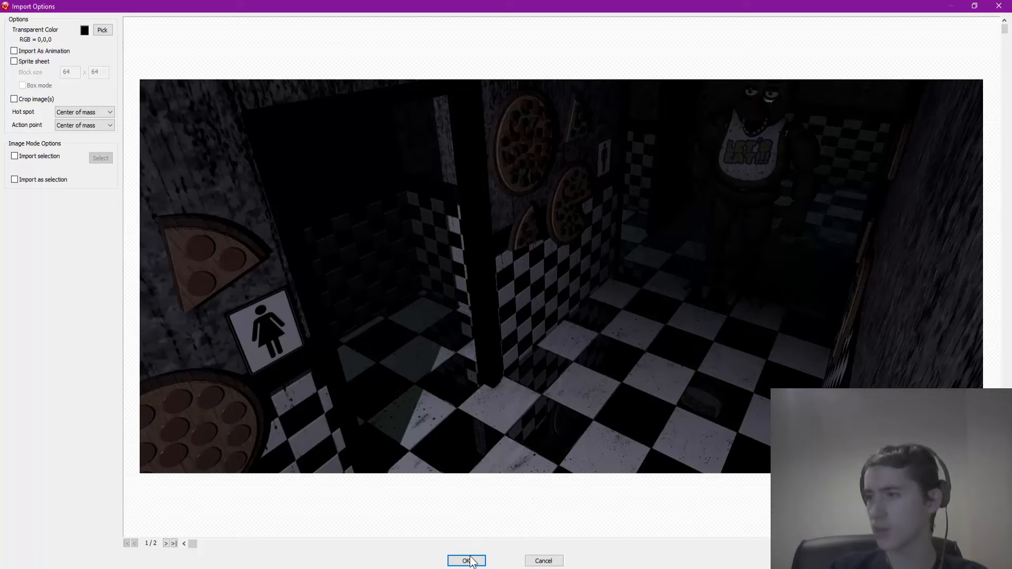
{"action": "left_click", "coordinate": [467, 561]}
Import BRoomC2.png into the upward direction of the Cam_Bathroom animation
{"action": "left_click", "coordinate": [92, 486]}
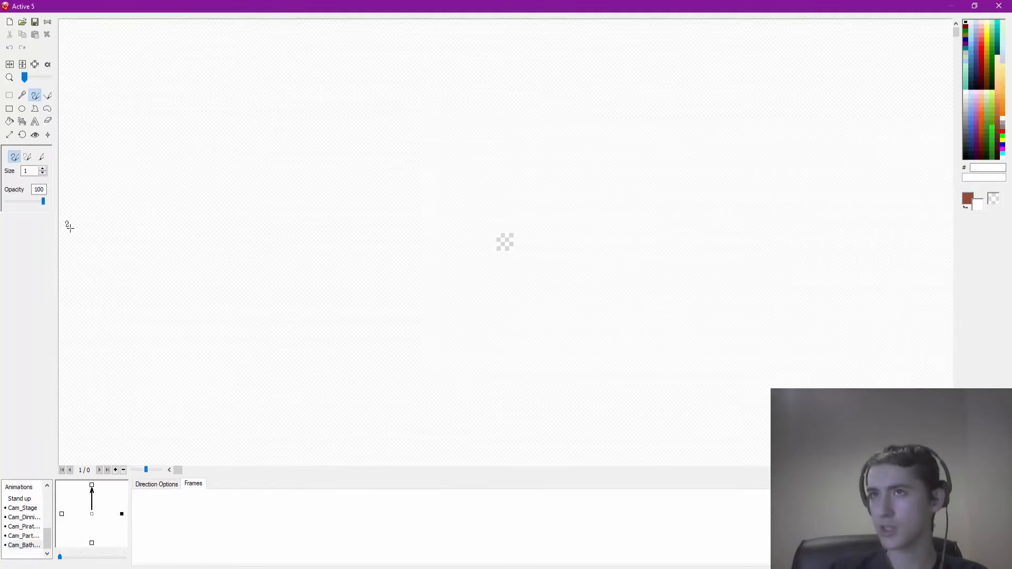
{"action": "left_click", "coordinate": [22, 23]}
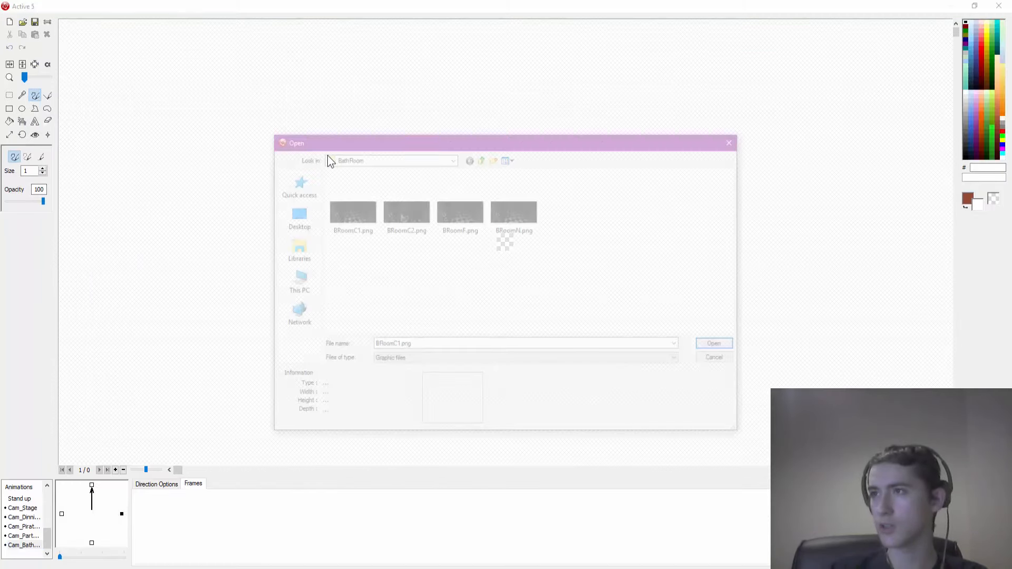
{"action": "double_click", "coordinate": [405, 212]}
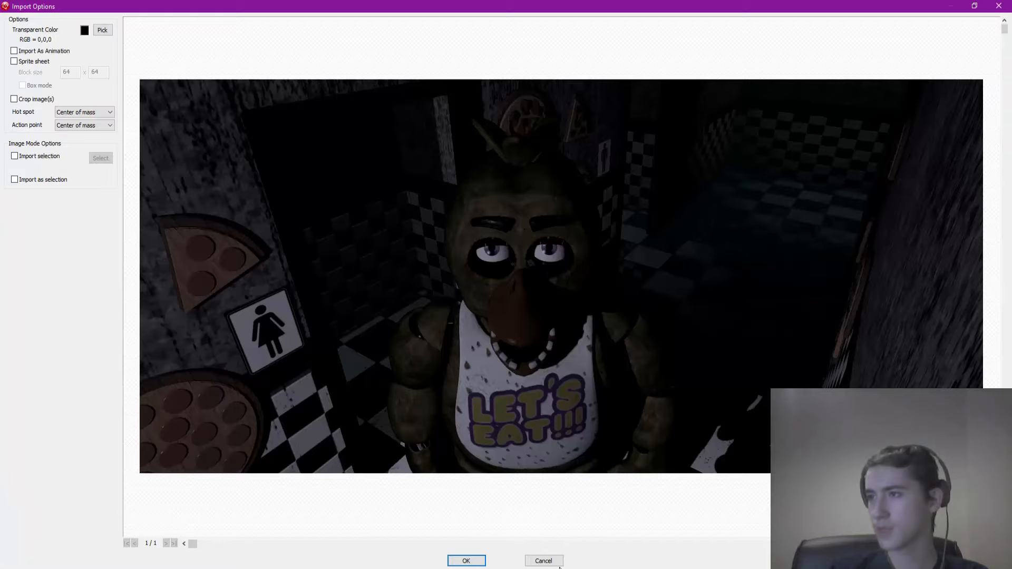
{"action": "left_click", "coordinate": [466, 560]}
Import BRoomF.png into the left-facing direction of the Cam_Bathroom animation
{"action": "left_click", "coordinate": [62, 513]}
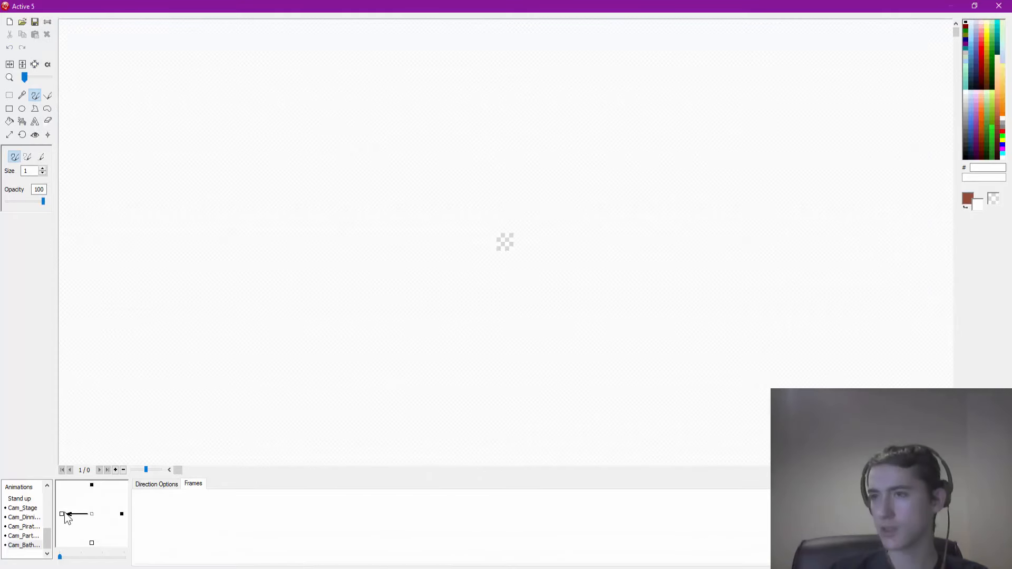
{"action": "left_click", "coordinate": [24, 21]}
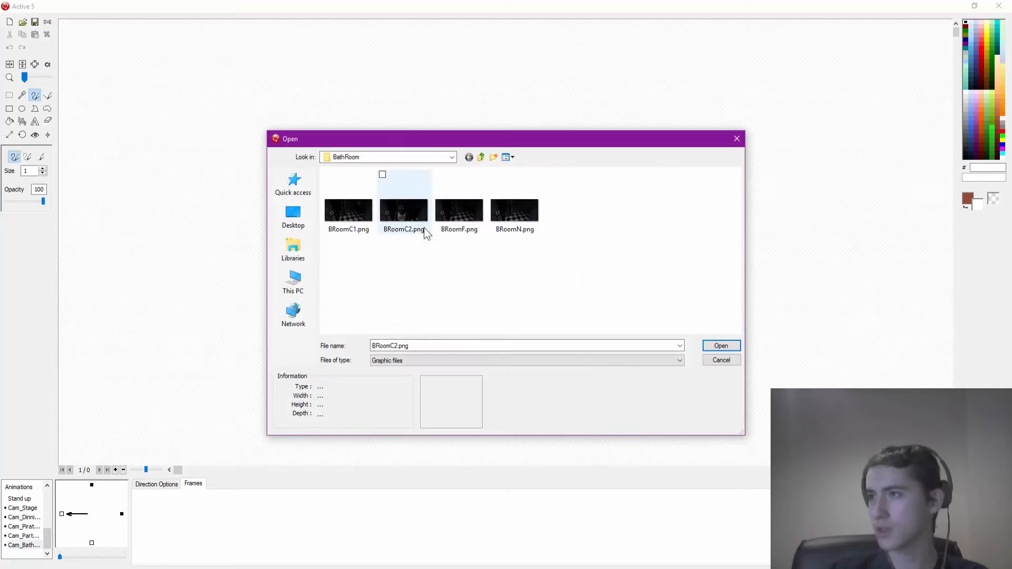
{"action": "double_click", "coordinate": [459, 224]}
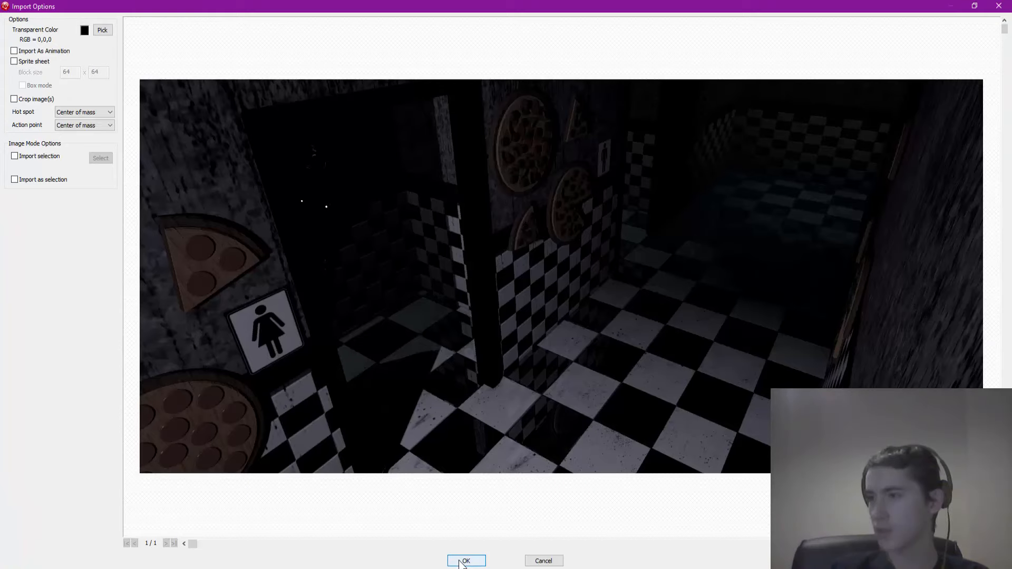
{"action": "left_click", "coordinate": [465, 560]}
Import BRoomN.png into the downward direction of the Cam_Bathroom animation
{"action": "left_click", "coordinate": [92, 543]}
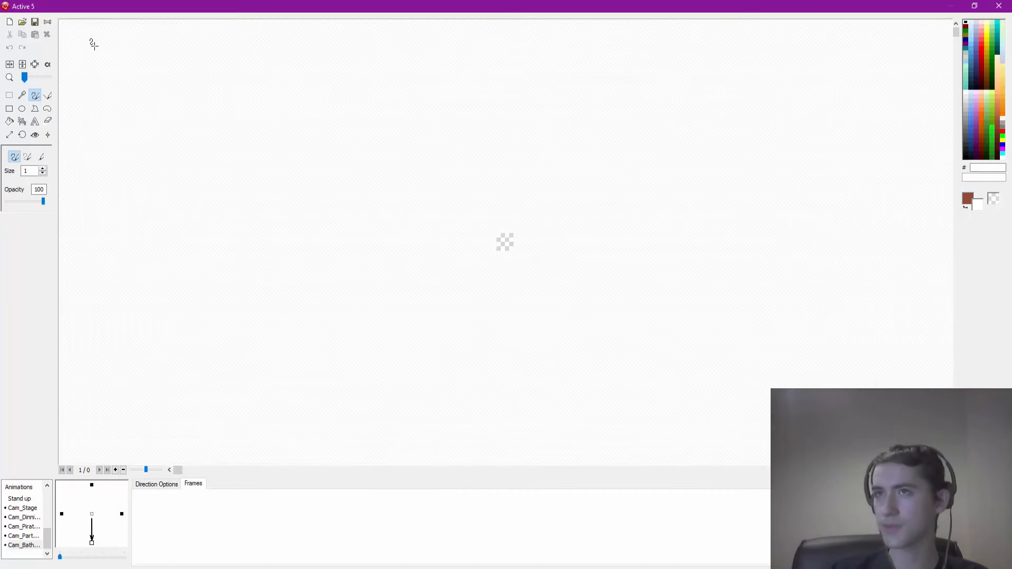
{"action": "left_click", "coordinate": [24, 21]}
{"action": "double_click", "coordinate": [513, 210]}
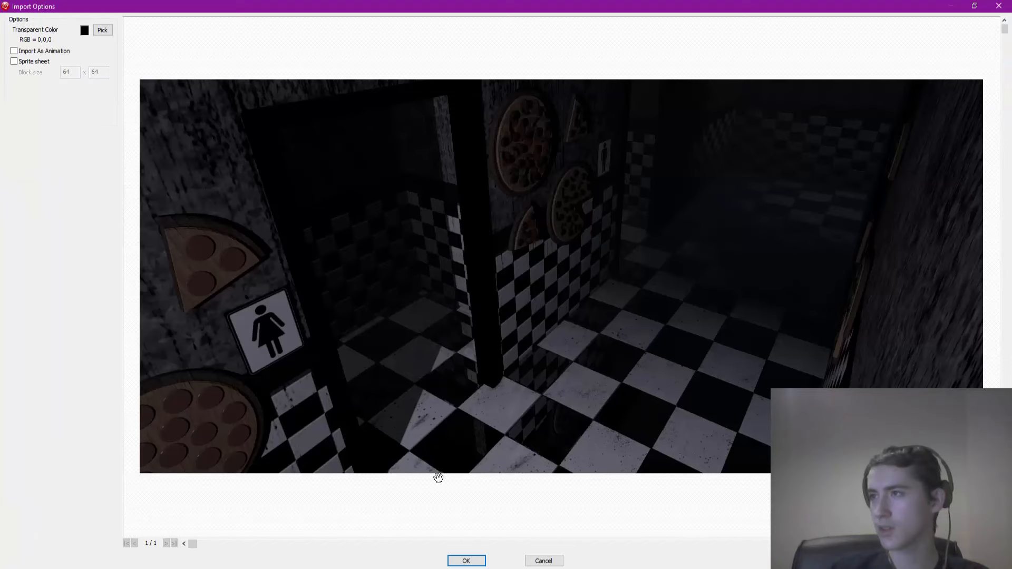
{"action": "left_click", "coordinate": [466, 560]}
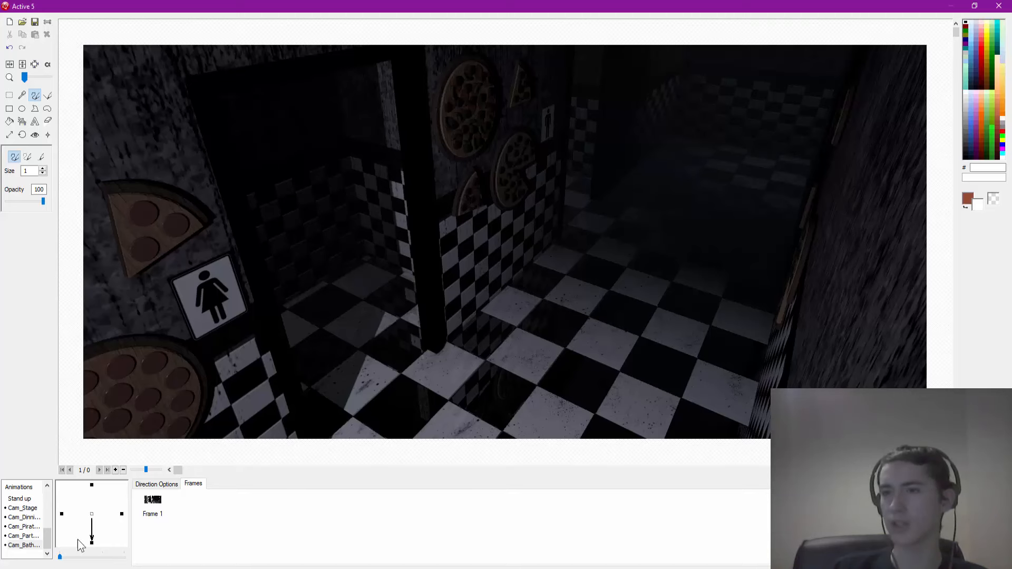
Add a new animation named "Cam_Left Hall" to the Active 5 object
{"action": "right_click", "coordinate": [27, 536]}
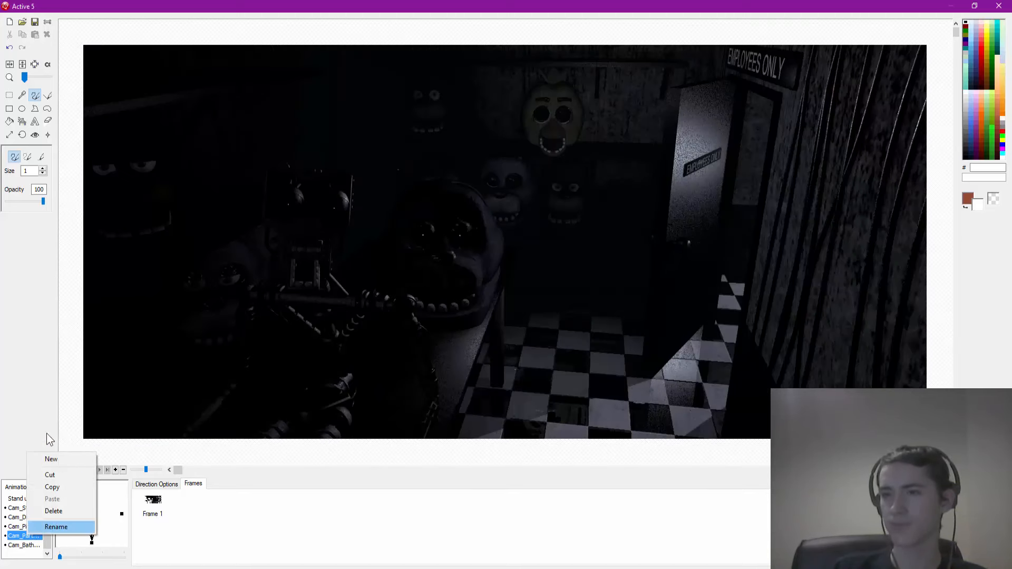
{"action": "left_click", "coordinate": [55, 460]}
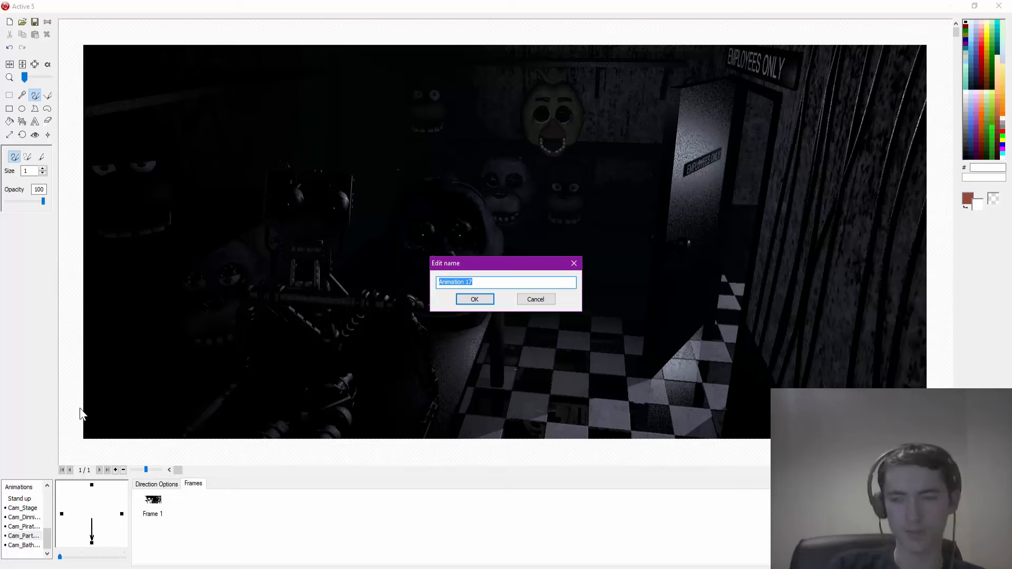
{"action": "type", "text": "CA"}
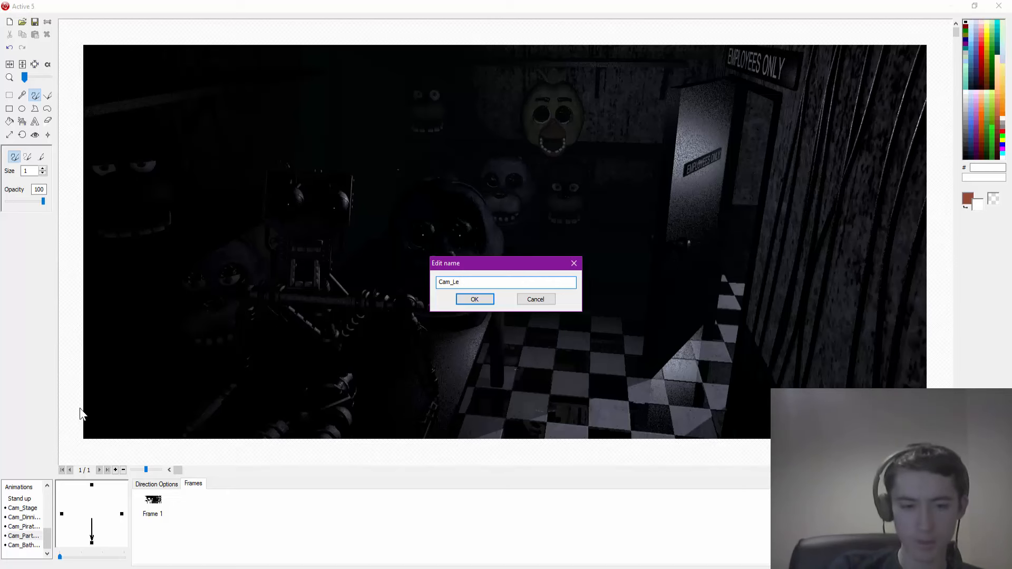
{"action": "type", "text": "H"}
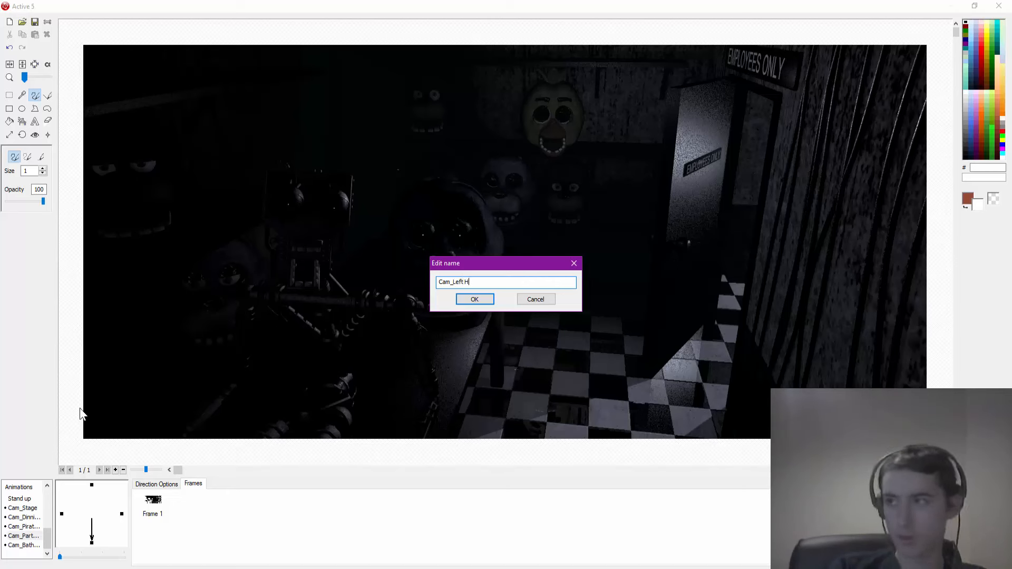
{"action": "type", "text": "all"}
{"action": "key", "text": "Return"}
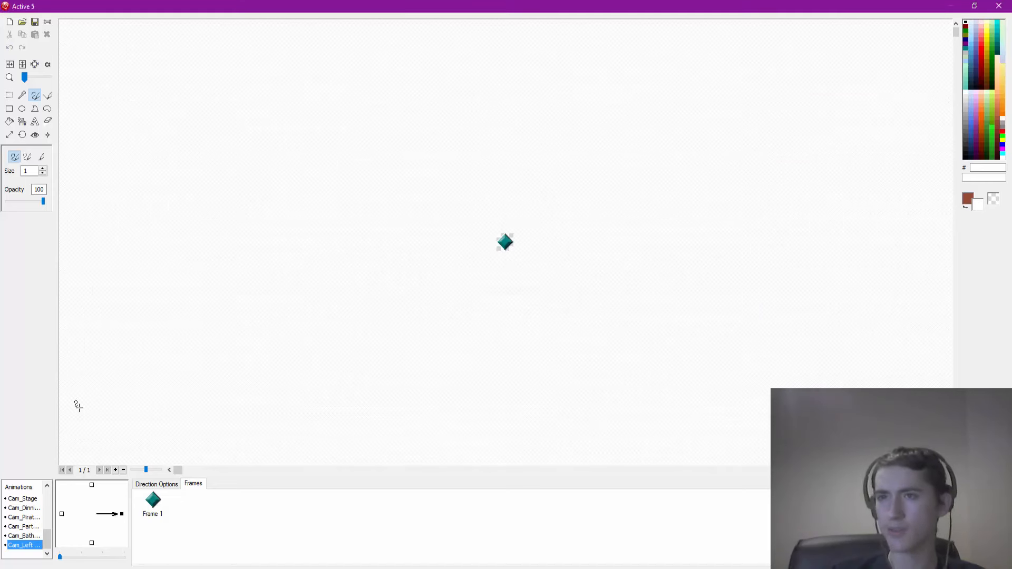
Import LHallM1.png from the Main subfolder of LHall into the right-facing direction of the Cam_Left Hall animation
{"action": "left_click", "coordinate": [22, 22]}
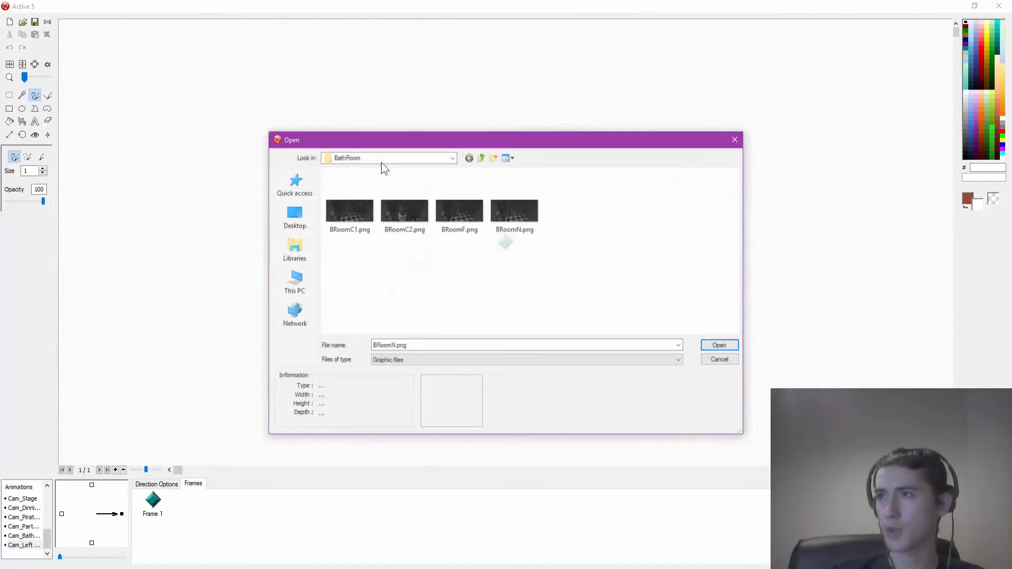
{"action": "left_click", "coordinate": [452, 159]}
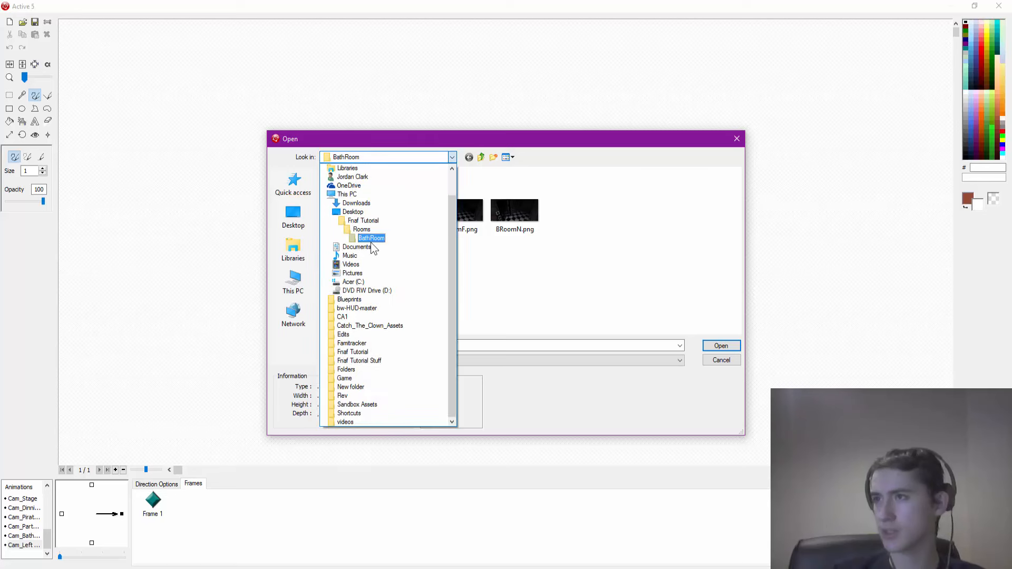
{"action": "left_click", "coordinate": [360, 230]}
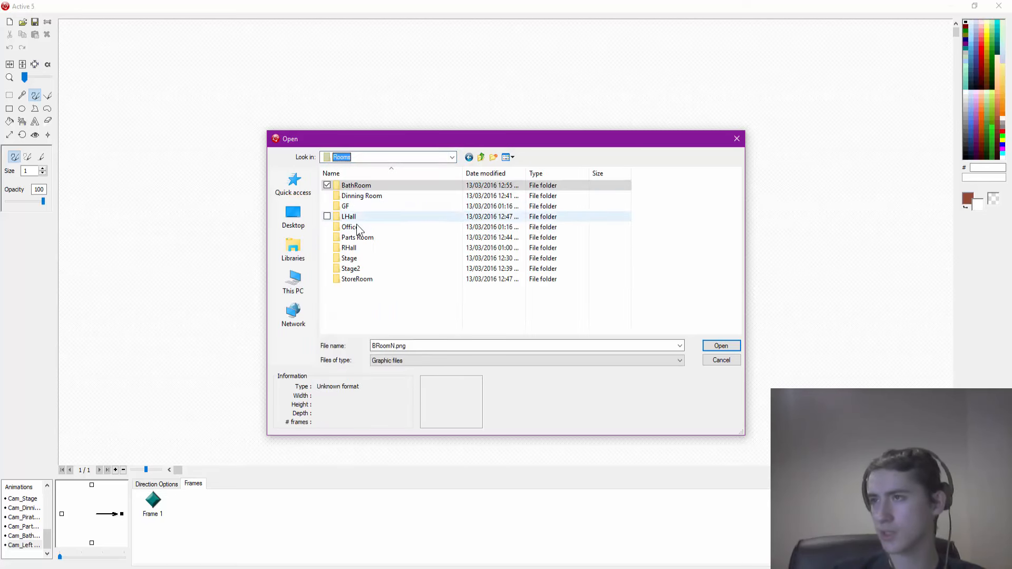
{"action": "double_click", "coordinate": [357, 217]}
{"action": "double_click", "coordinate": [355, 196]}
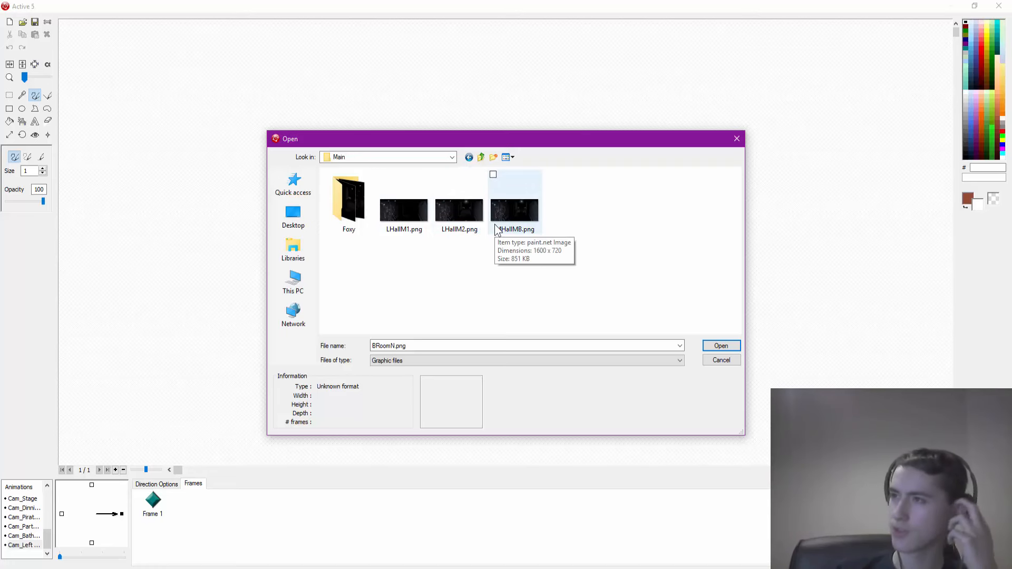
{"action": "left_click", "coordinate": [405, 216]}
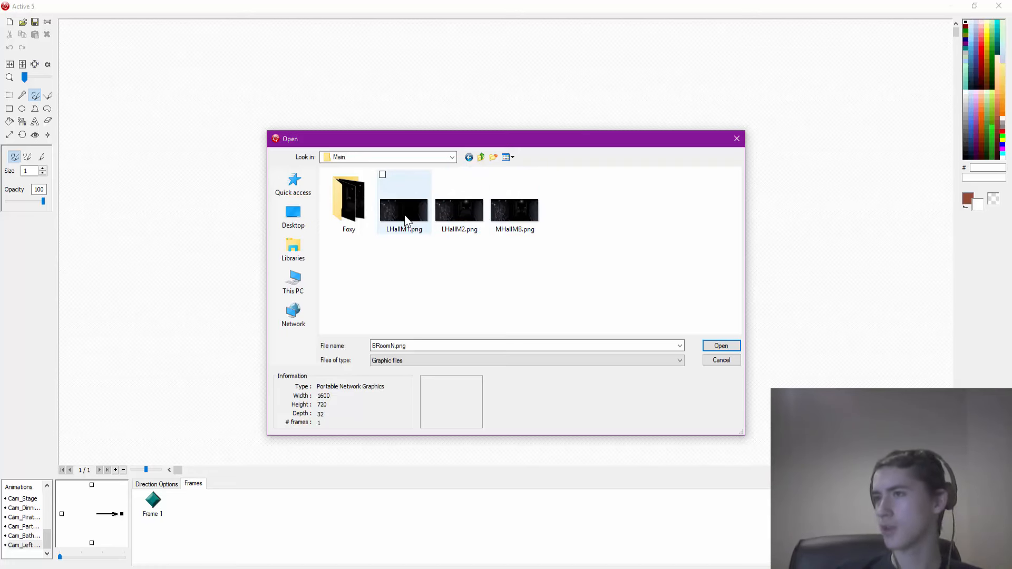
{"action": "left_click", "coordinate": [465, 217]}
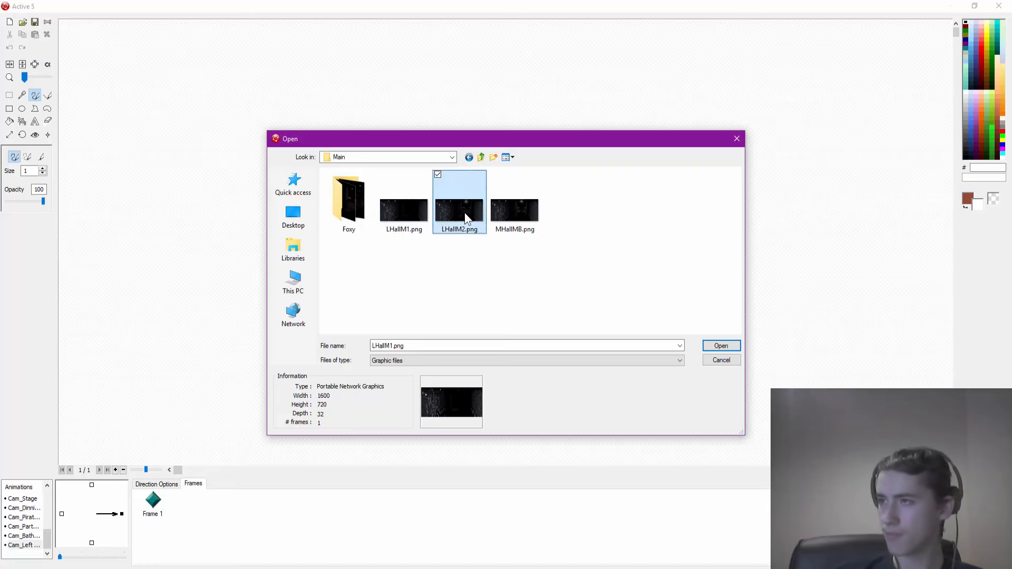
{"action": "left_click", "coordinate": [410, 218]}
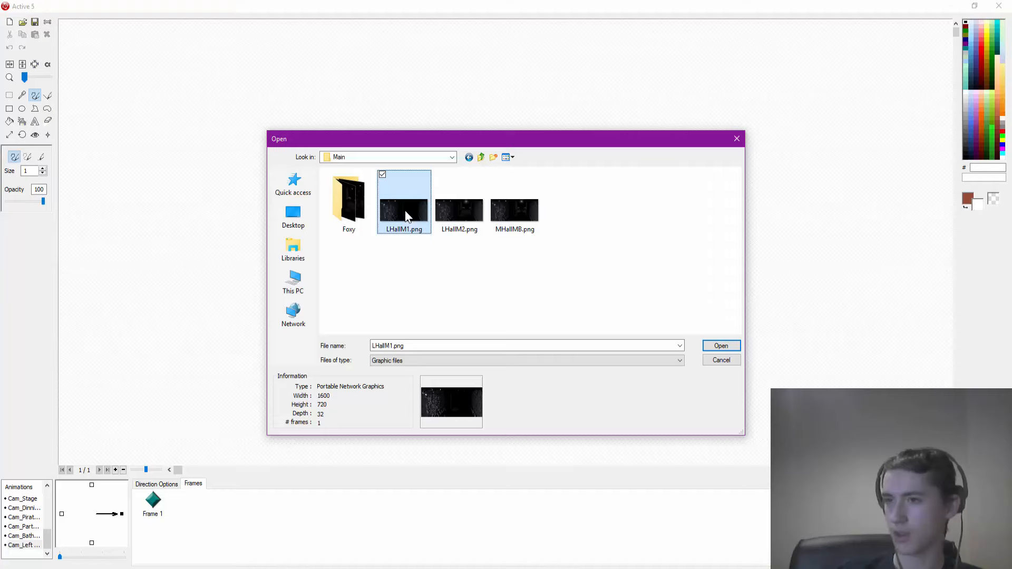
{"action": "double_click", "coordinate": [405, 210]}
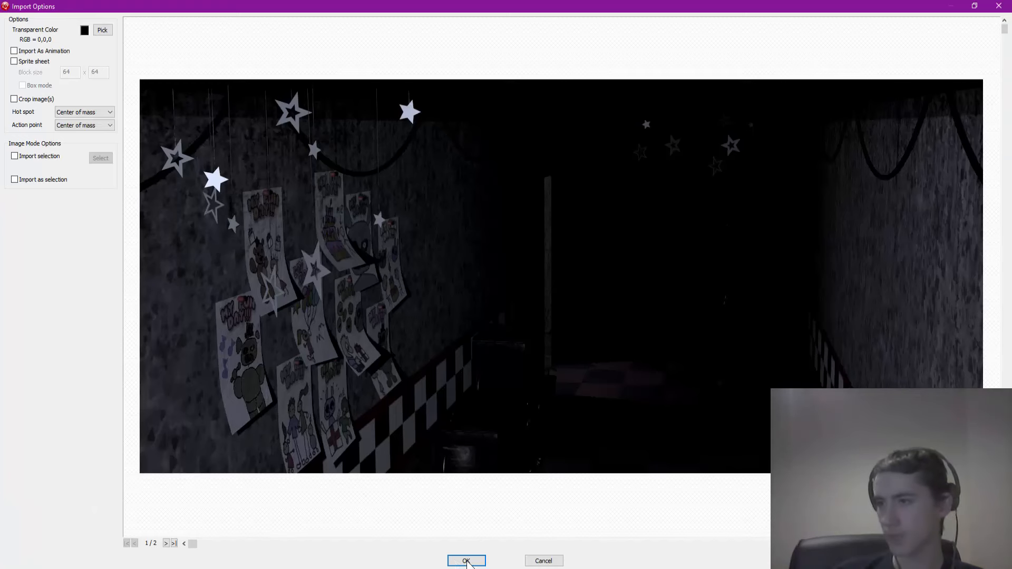
{"action": "left_click", "coordinate": [466, 561]}
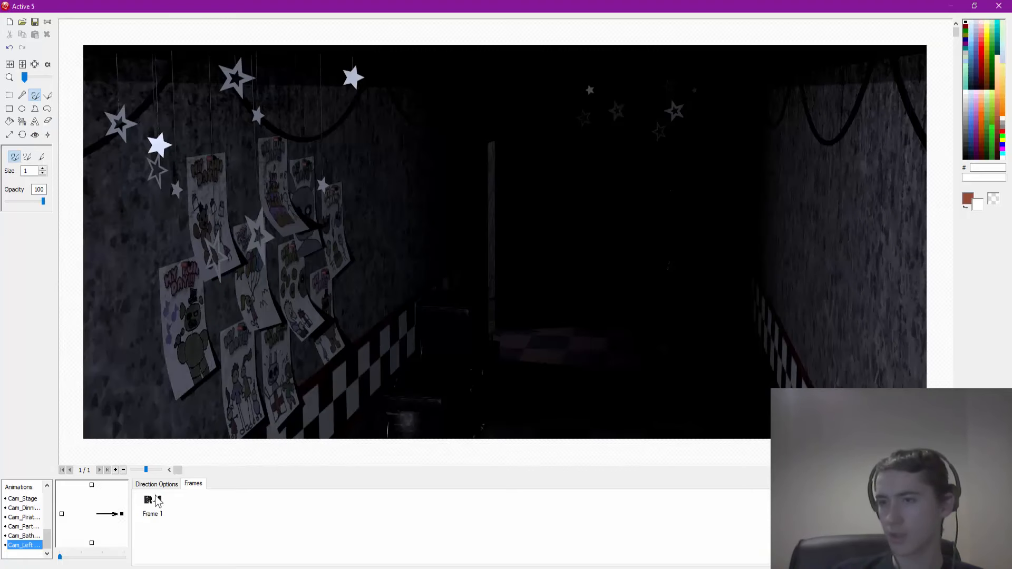
Add a second frame to the right-facing direction of Cam_Left Hall and import LHallM2.png into it
{"action": "left_click", "coordinate": [168, 484]}
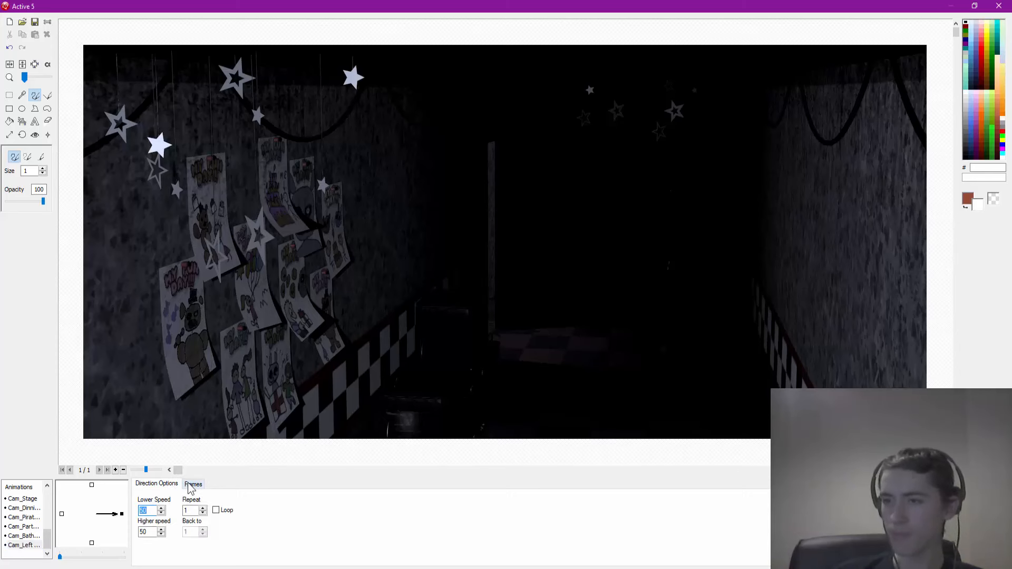
{"action": "left_click", "coordinate": [191, 485]}
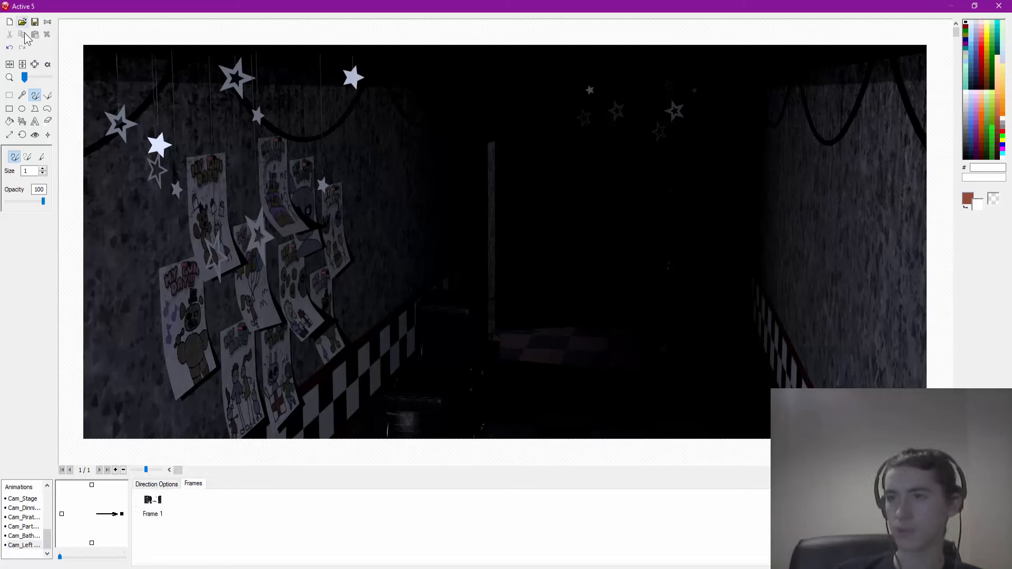
{"action": "right_click", "coordinate": [186, 505]}
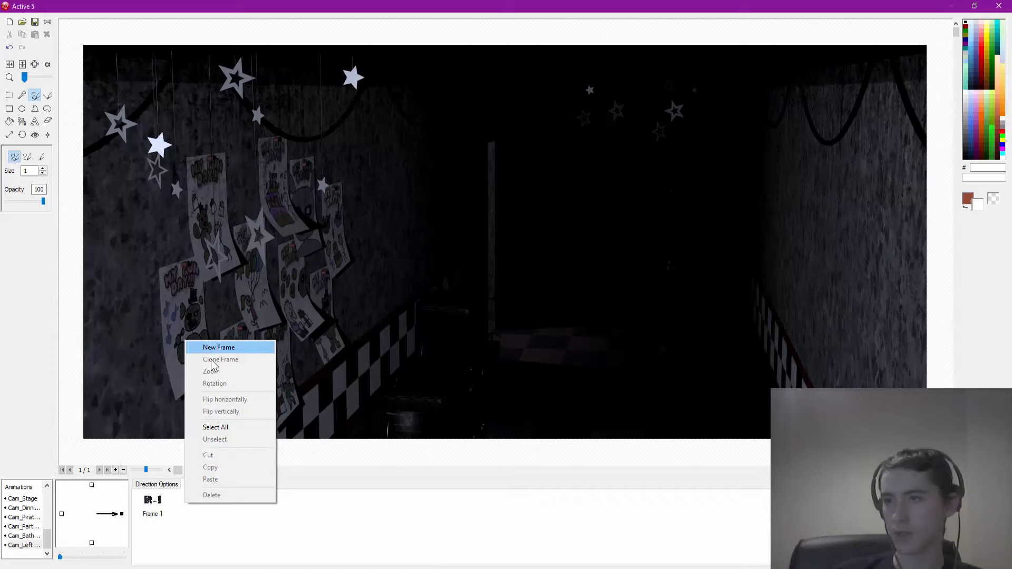
{"action": "left_click", "coordinate": [211, 346]}
{"action": "left_click", "coordinate": [189, 516]}
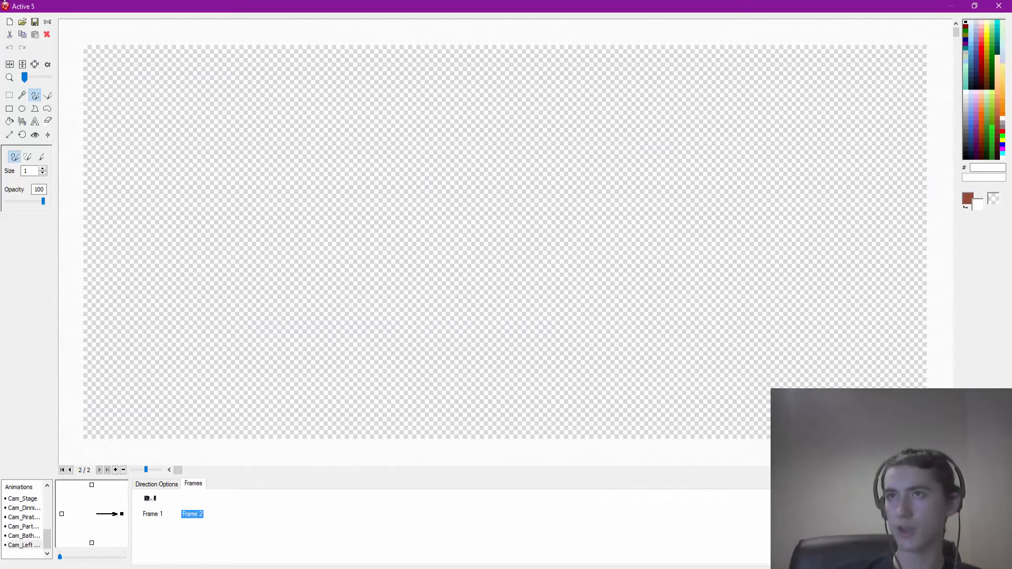
{"action": "left_click", "coordinate": [25, 22]}
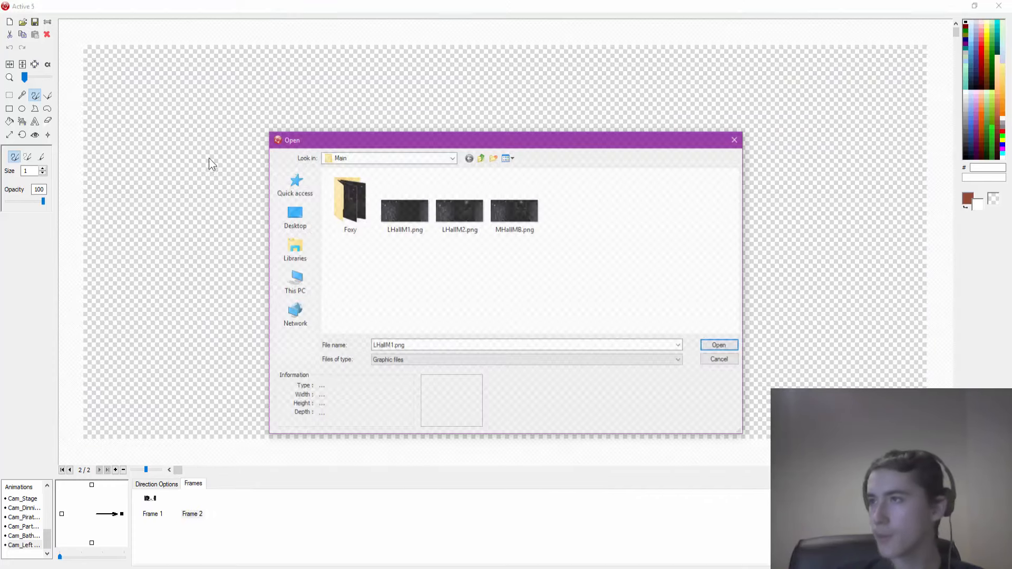
{"action": "double_click", "coordinate": [452, 215]}
Play a preview of the two-frame Cam_Left Hall animation and close it
{"action": "right_click", "coordinate": [24, 546]}
{"action": "left_click", "coordinate": [50, 532]}
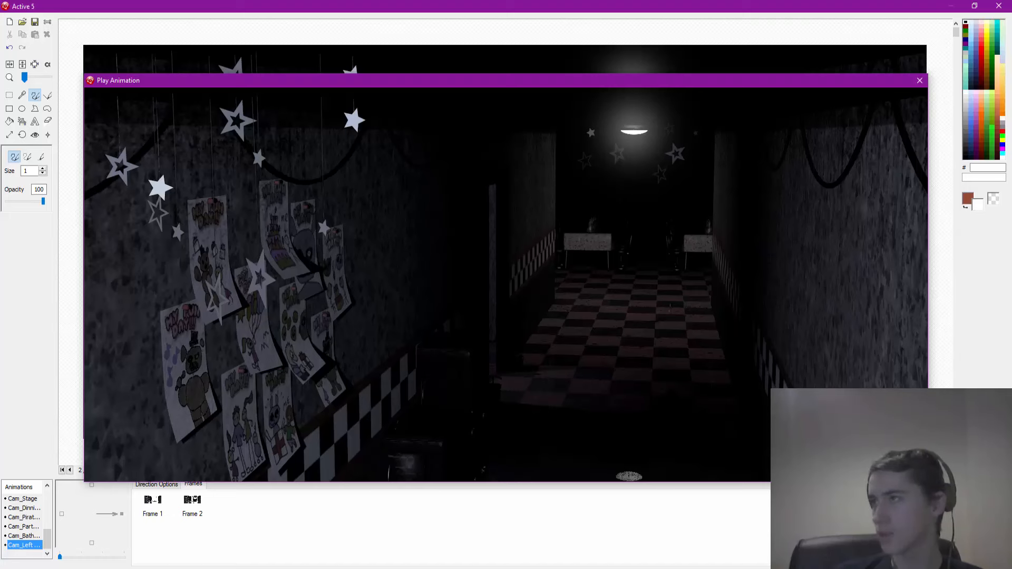
{"action": "left_click", "coordinate": [919, 82]}
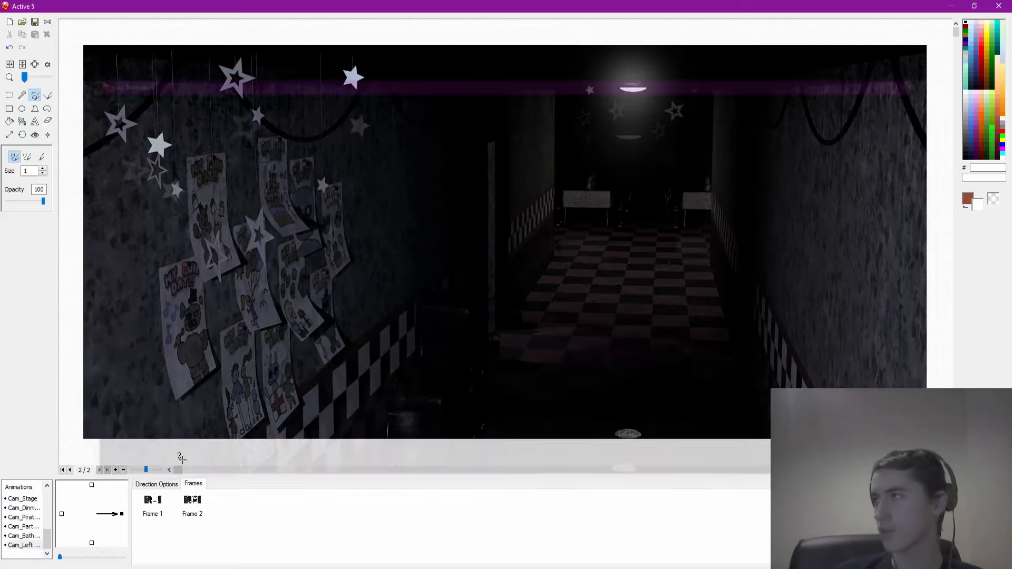
Loop the right-facing direction of Cam_Left Hall with lower speed 3 and higher speed 30, and preview the animation
{"action": "left_click", "coordinate": [156, 484]}
{"action": "left_click", "coordinate": [216, 510]}
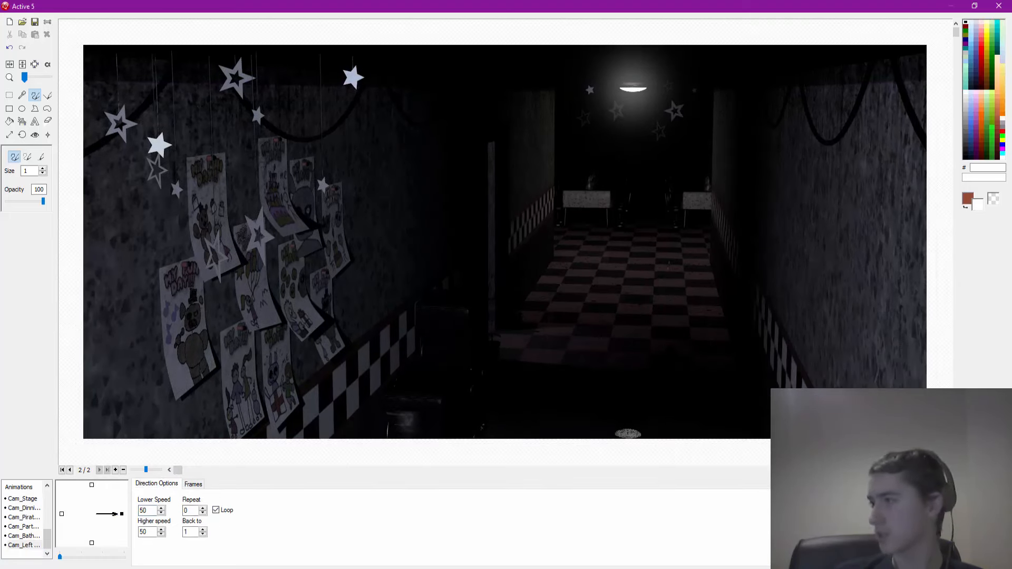
{"action": "right_click", "coordinate": [24, 545]}
{"action": "left_click", "coordinate": [50, 532]}
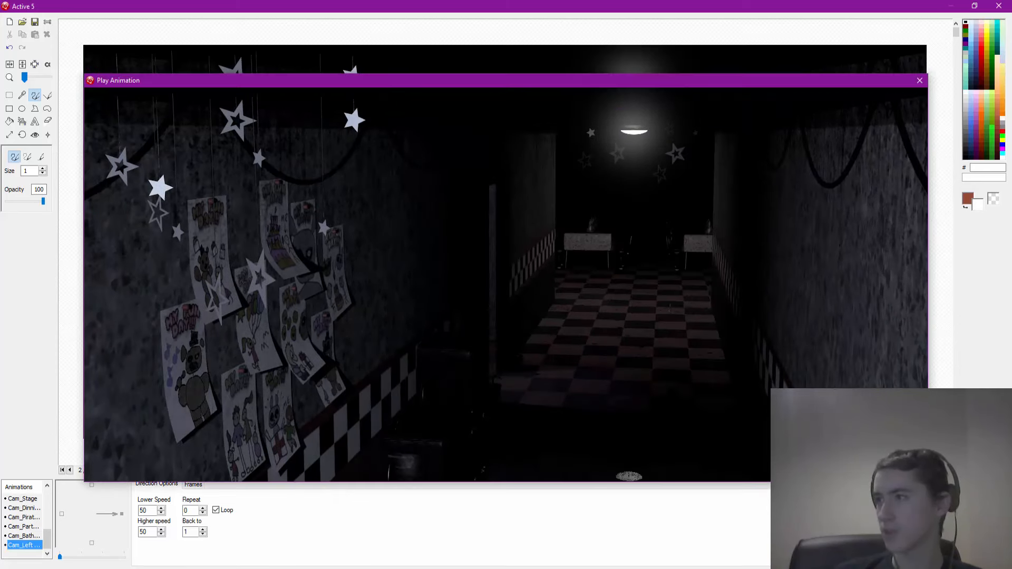
{"action": "left_click", "coordinate": [919, 80]}
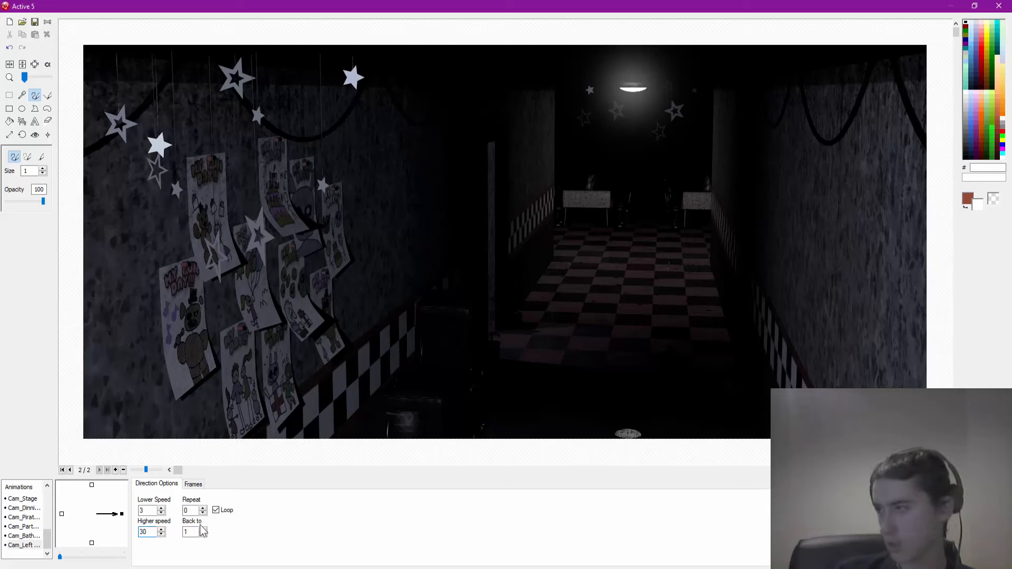
{"action": "double_click", "coordinate": [23, 545]}
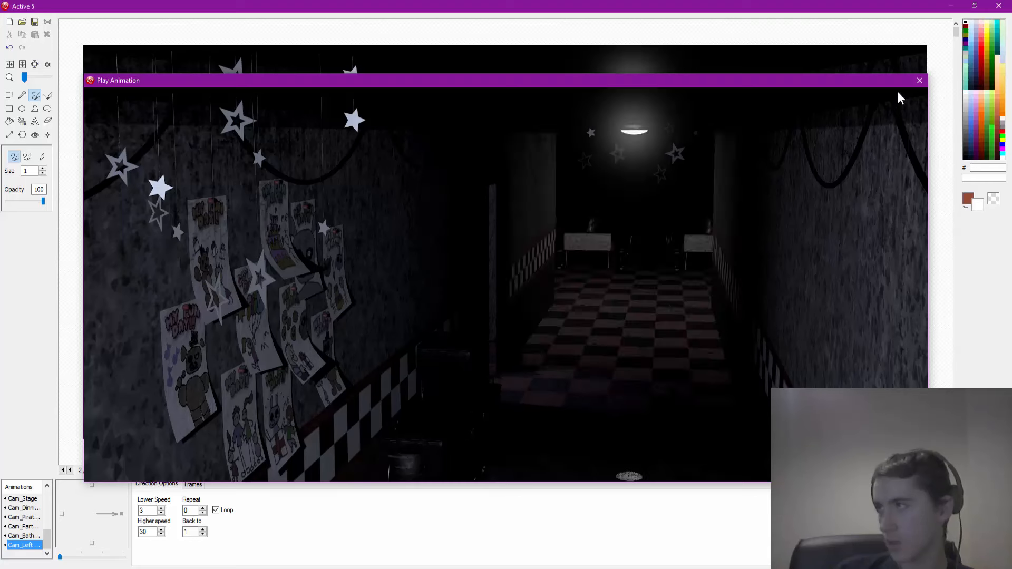
{"action": "left_click", "coordinate": [919, 80]}
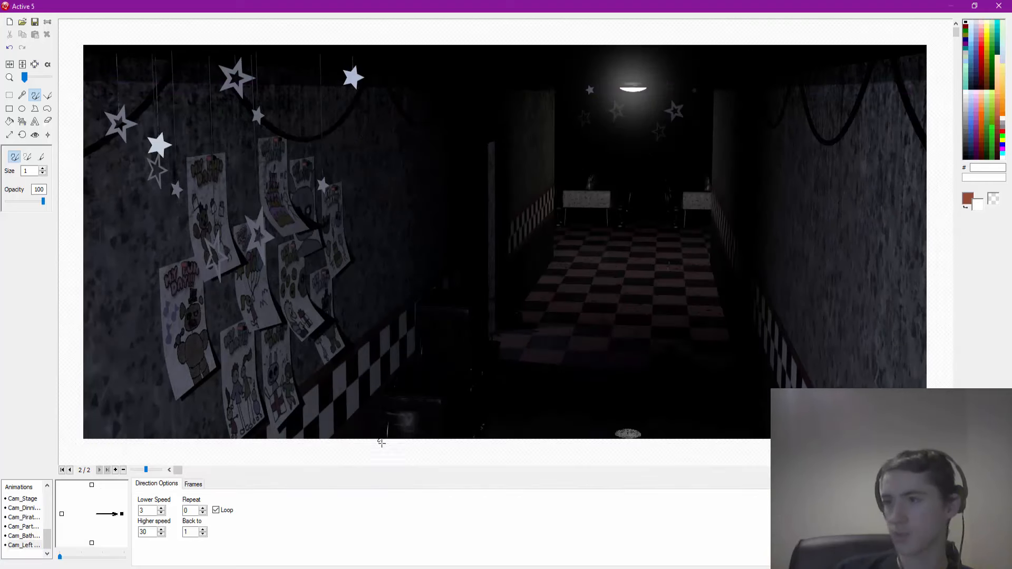
Import MHallMB.png from the Main folder into the up-facing direction of Cam_Left Hall
{"action": "left_click", "coordinate": [193, 484]}
{"action": "left_click", "coordinate": [91, 485]}
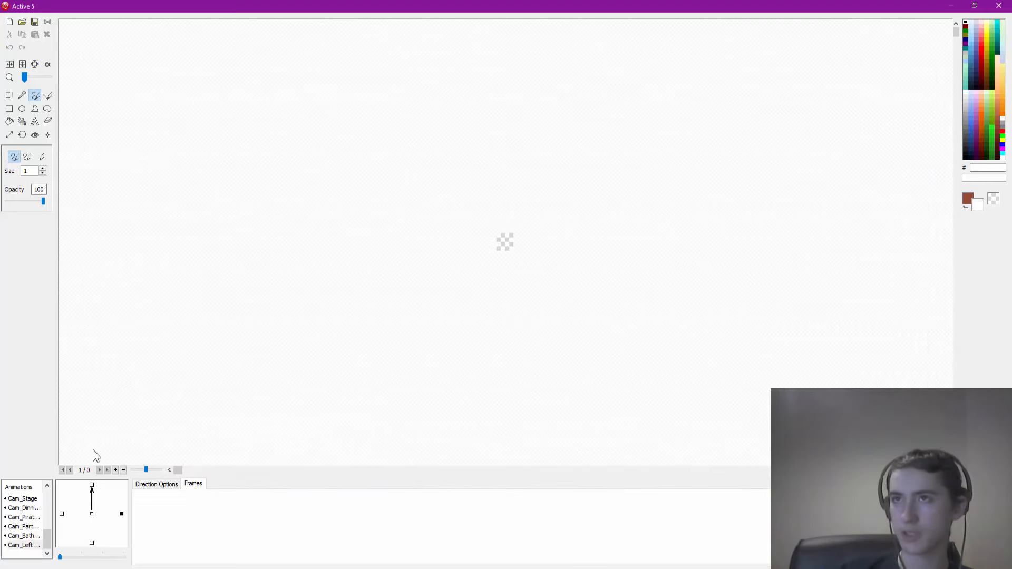
{"action": "left_click", "coordinate": [22, 23]}
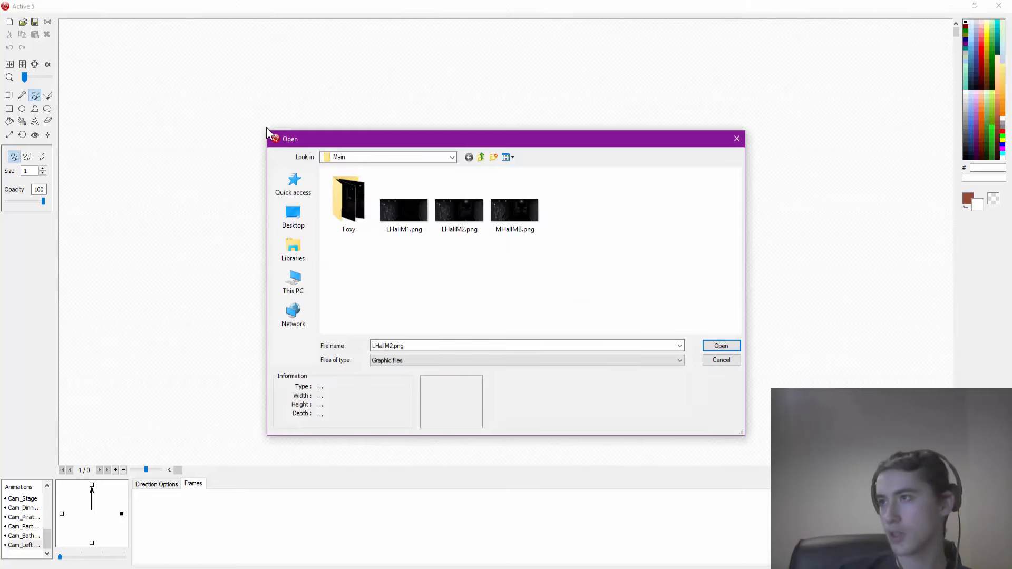
{"action": "double_click", "coordinate": [514, 213]}
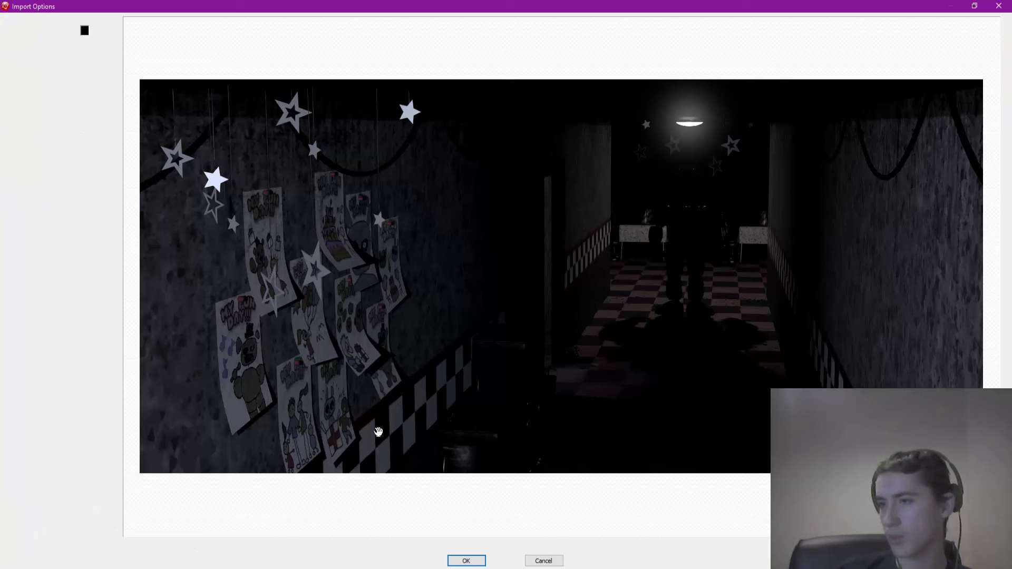
{"action": "left_click", "coordinate": [467, 561]}
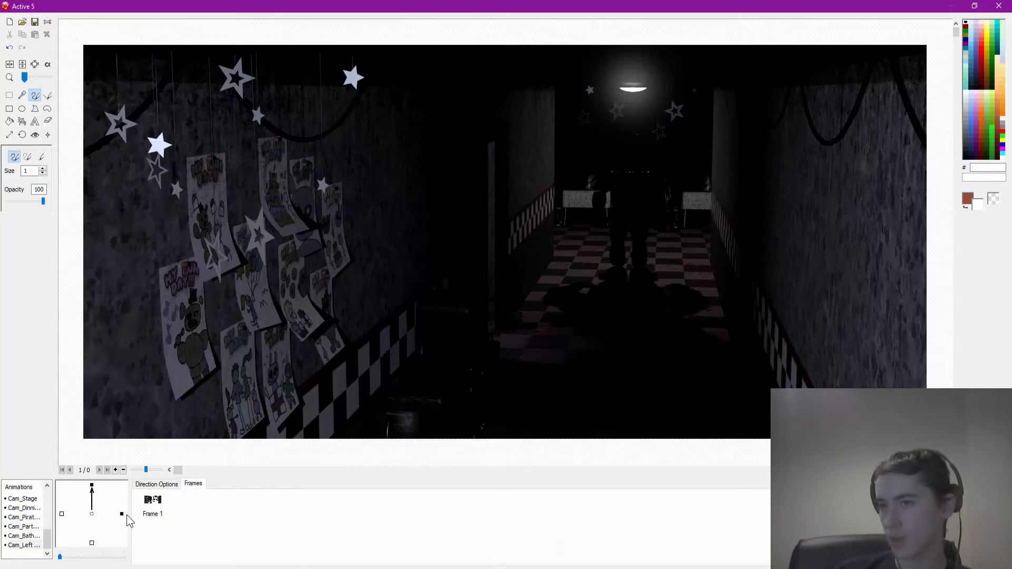
Copy Frame 1 of the right-facing direction and paste it into the up-facing direction of Cam_Left Hall
{"action": "left_click", "coordinate": [122, 513]}
{"action": "left_click", "coordinate": [153, 506]}
{"action": "right_click", "coordinate": [150, 504]}
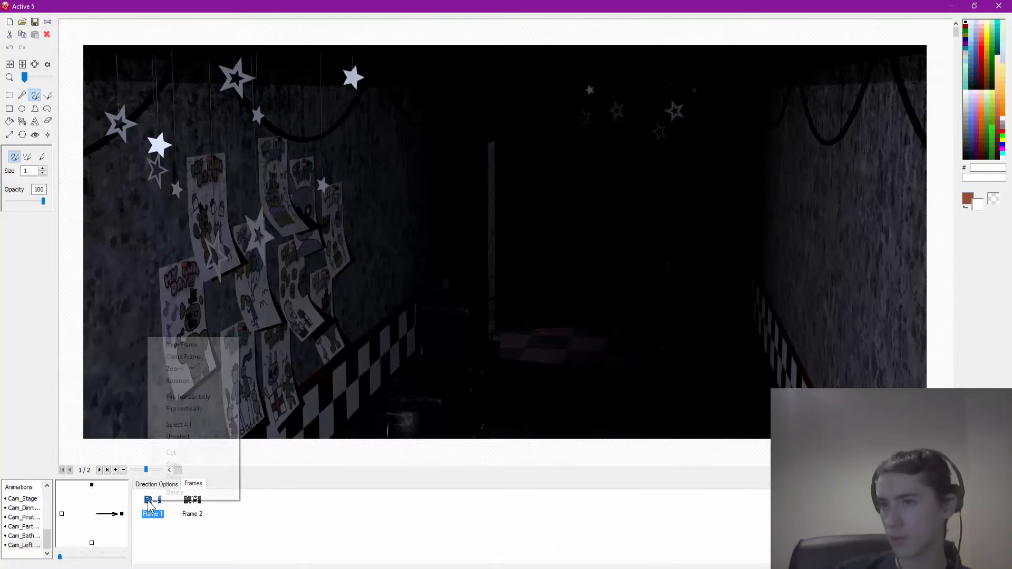
{"action": "left_click", "coordinate": [164, 465]}
{"action": "left_click", "coordinate": [92, 484]}
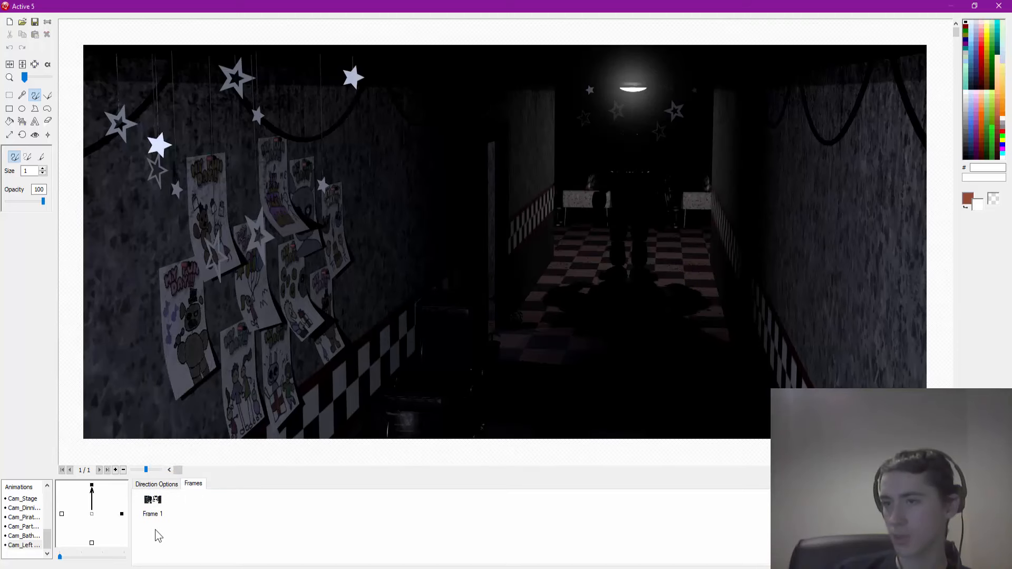
{"action": "right_click", "coordinate": [156, 525]}
{"action": "left_click", "coordinate": [179, 502]}
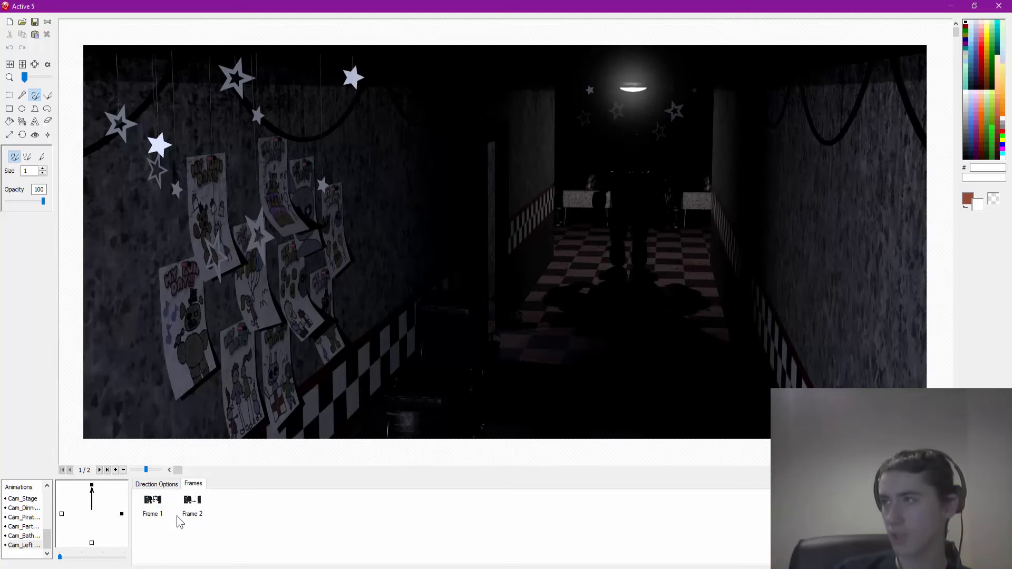
Move the pasted dark hall frame ahead of the MHallMB frame in the up-facing direction and check both frames
{"action": "left_click", "coordinate": [190, 508]}
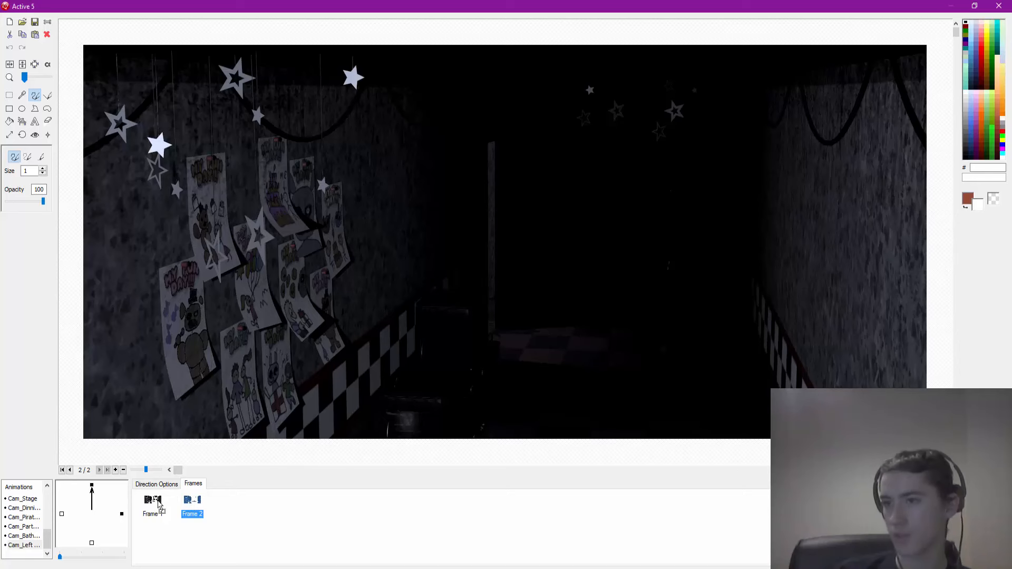
{"action": "left_click_drag", "start_coordinate": [158, 504], "coordinate": [150, 506]}
{"action": "left_click", "coordinate": [188, 505]}
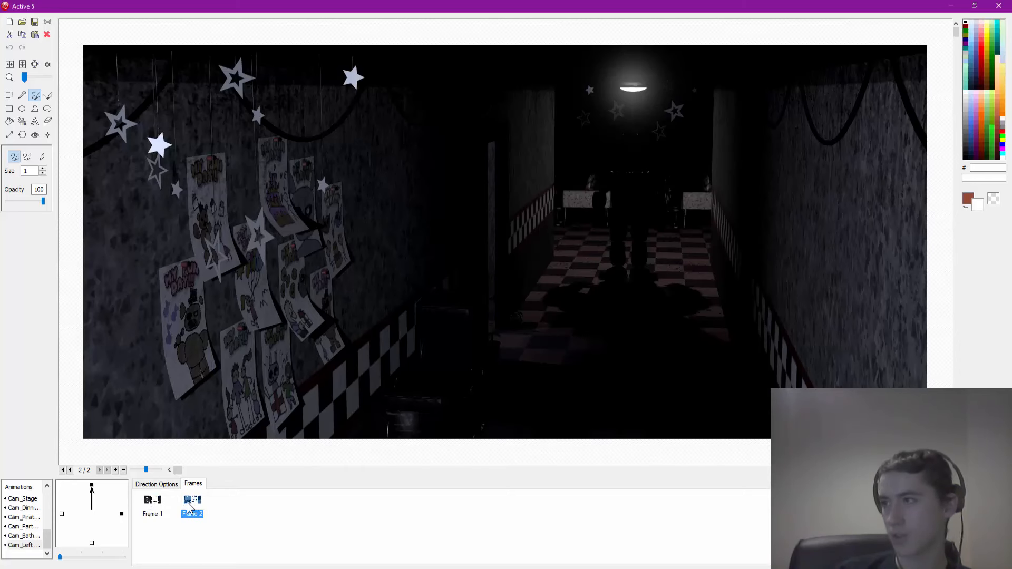
{"action": "left_click", "coordinate": [147, 502]}
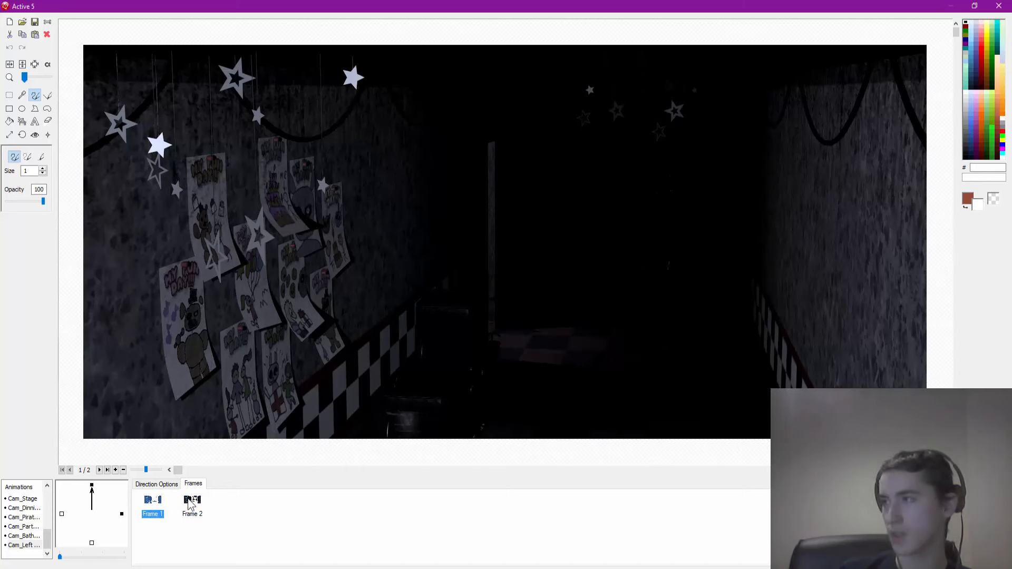
{"action": "left_click", "coordinate": [188, 500]}
{"action": "left_click", "coordinate": [148, 499]}
Loop the up-facing direction of Cam_Left Hall with lower speed 3 and higher speed 30, and preview the animation
{"action": "left_click", "coordinate": [158, 484]}
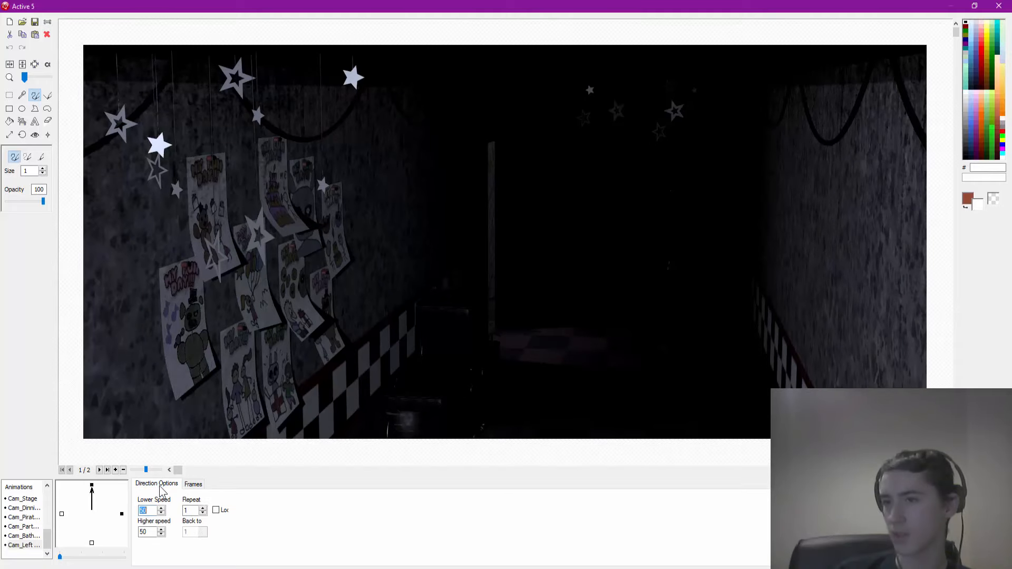
{"action": "left_click", "coordinate": [214, 510]}
{"action": "double_click", "coordinate": [148, 530]}
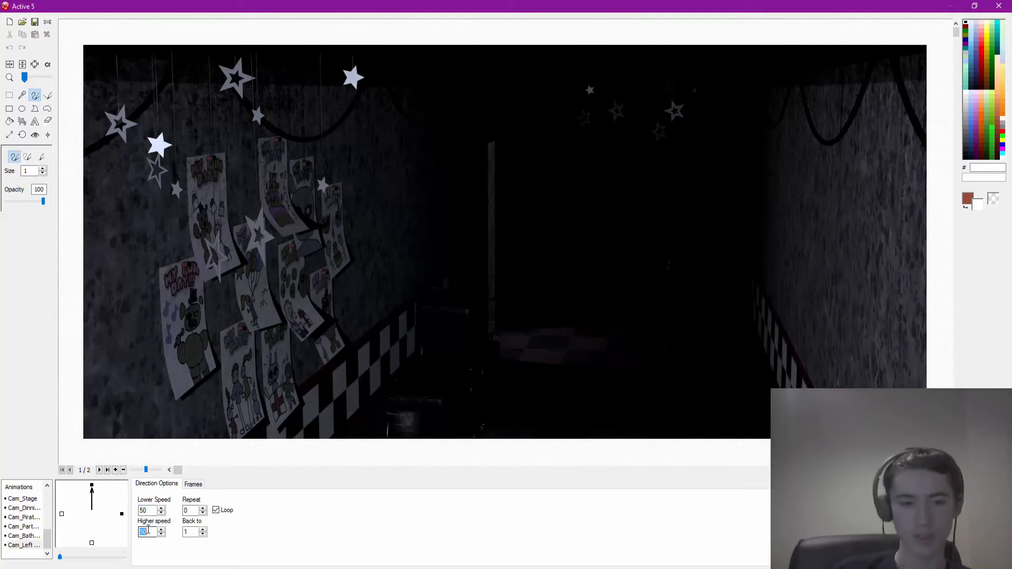
{"action": "type", "text": "30"}
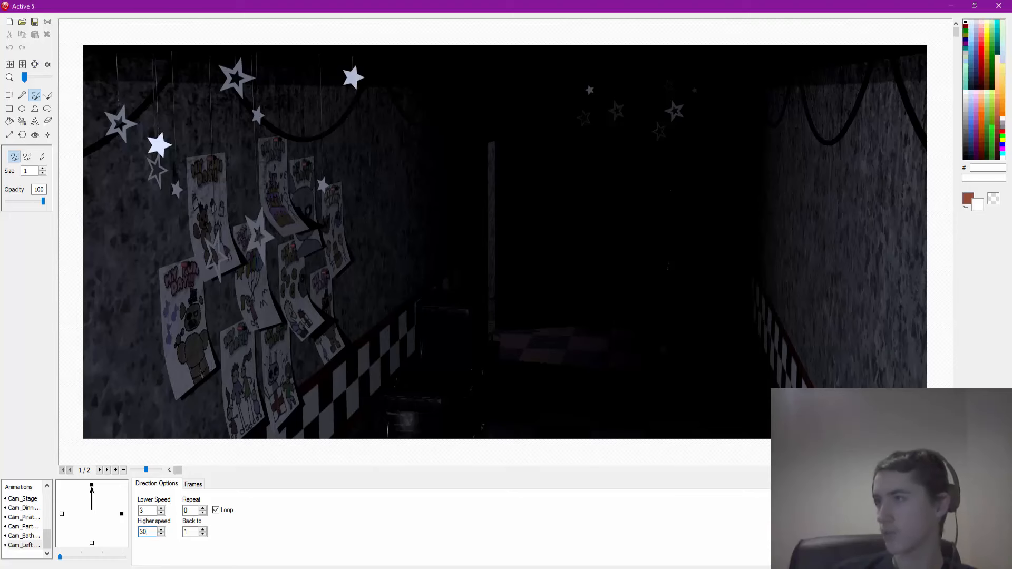
{"action": "left_click", "coordinate": [981, 490]}
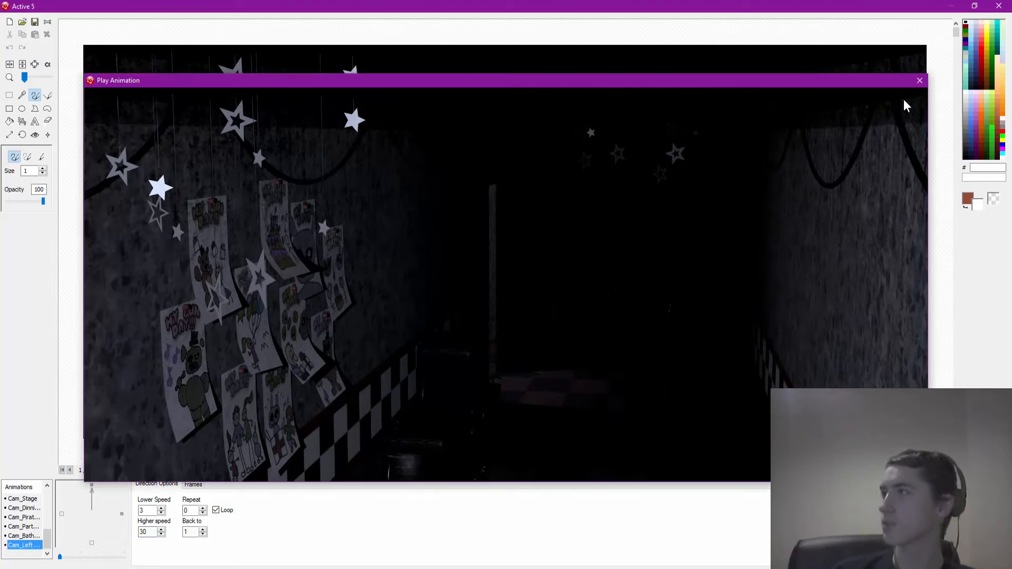
{"action": "left_click", "coordinate": [919, 81]}
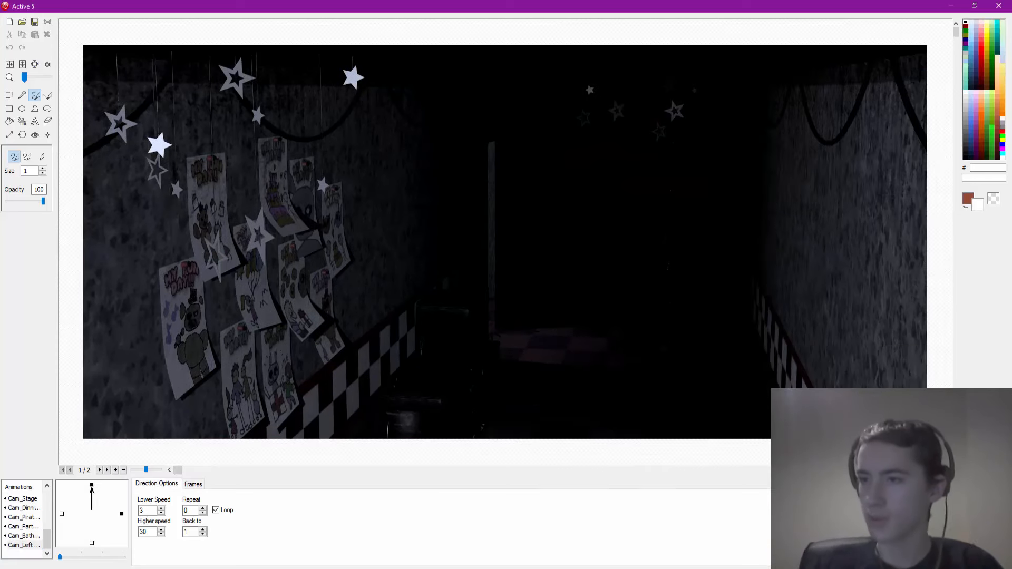
Import Foxy(1).png through Foxy(31).png from the Foxy folder as frames of the left-facing direction of Cam_Left Hall
{"action": "left_click", "coordinate": [62, 514]}
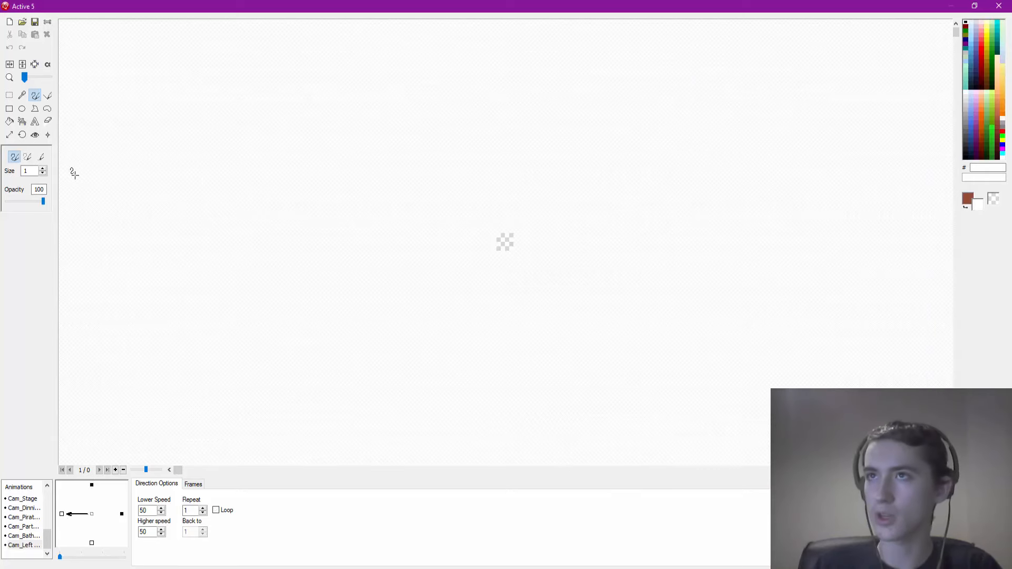
{"action": "left_click", "coordinate": [22, 23]}
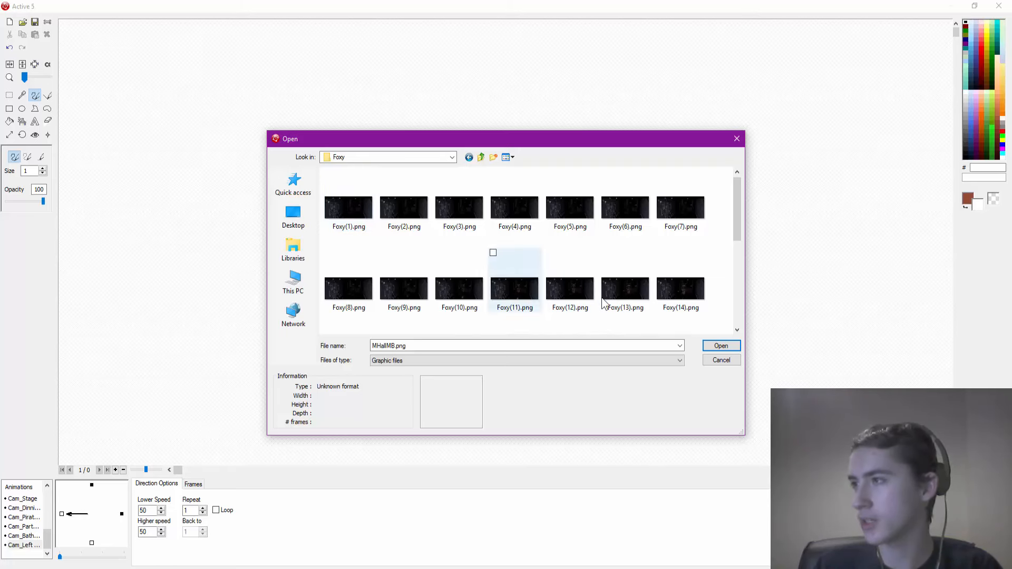
{"action": "scroll", "coordinate": [602, 296], "scroll_direction": "down", "scroll_amount": 5}
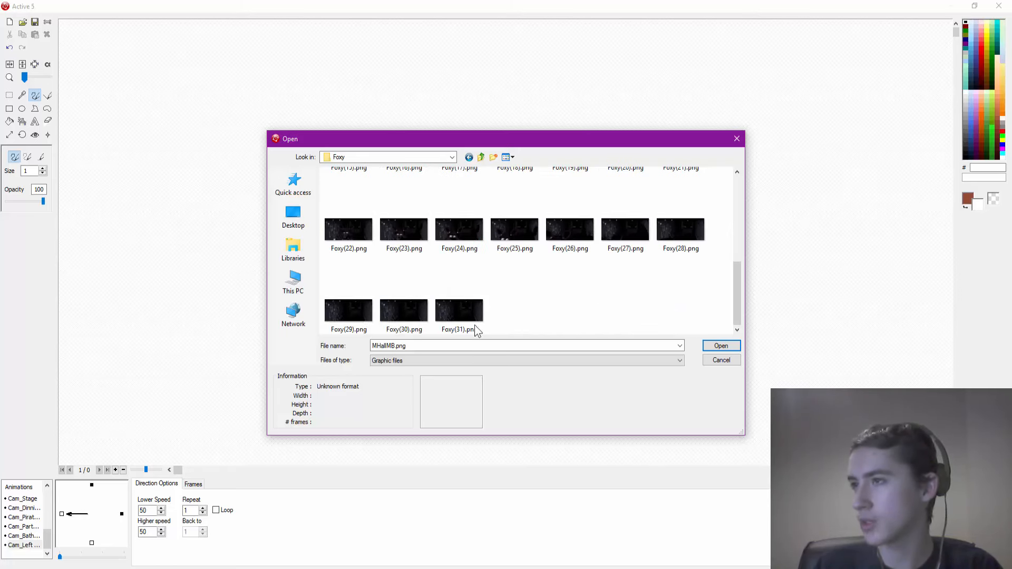
{"action": "scroll", "coordinate": [469, 277], "scroll_direction": "up", "scroll_amount": 5}
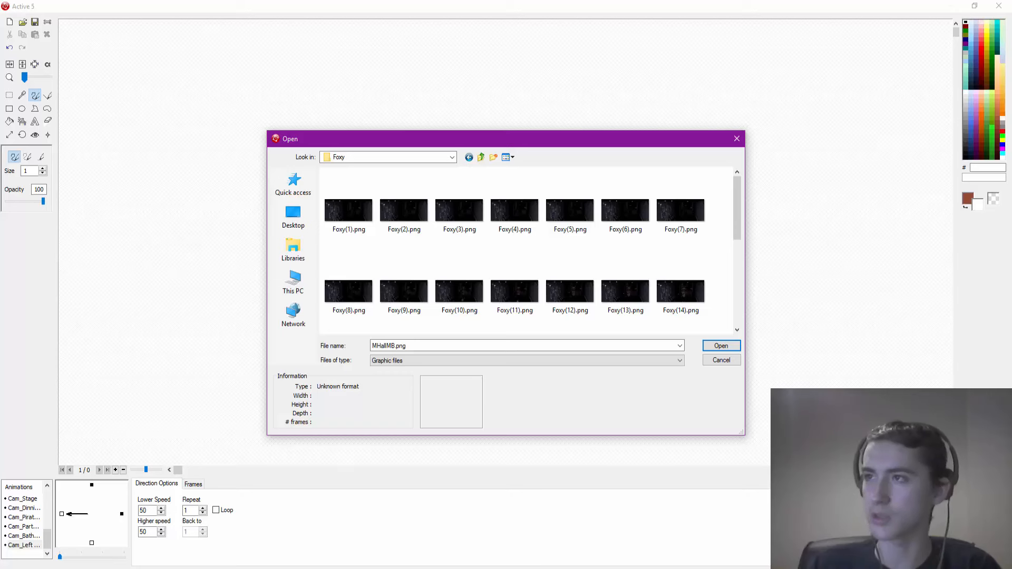
{"action": "key", "text": "alt+Tab"}
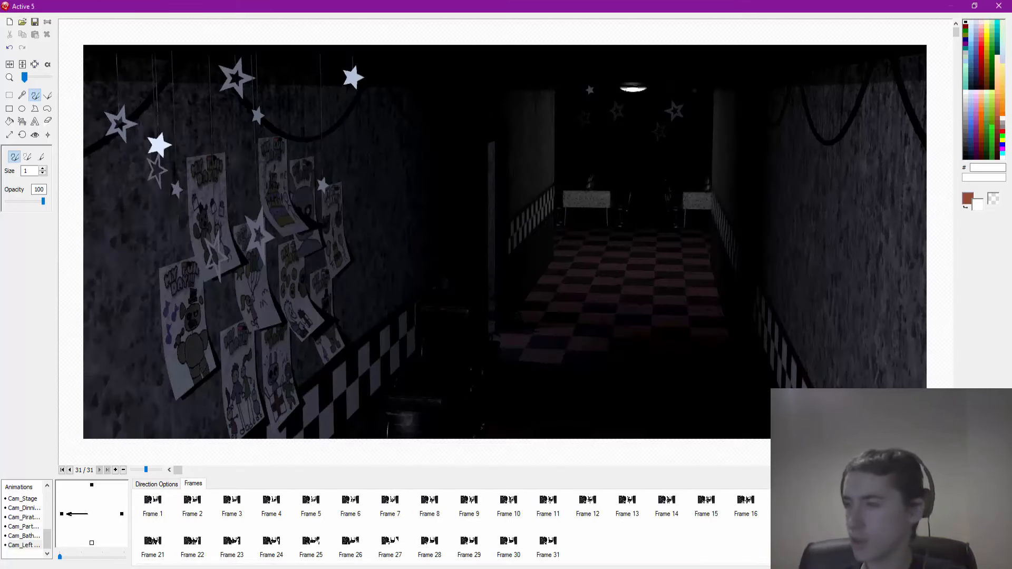
Preview the Foxy running animation in the left-facing direction of Cam_Left Hall, replay it and close the preview
{"action": "double_click", "coordinate": [23, 545]}
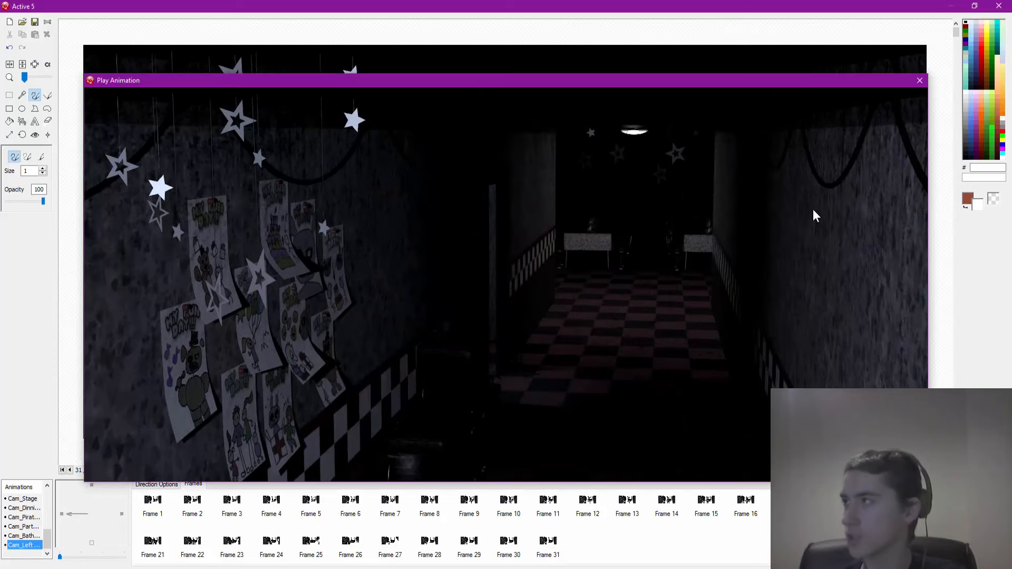
{"action": "left_click", "coordinate": [919, 80]}
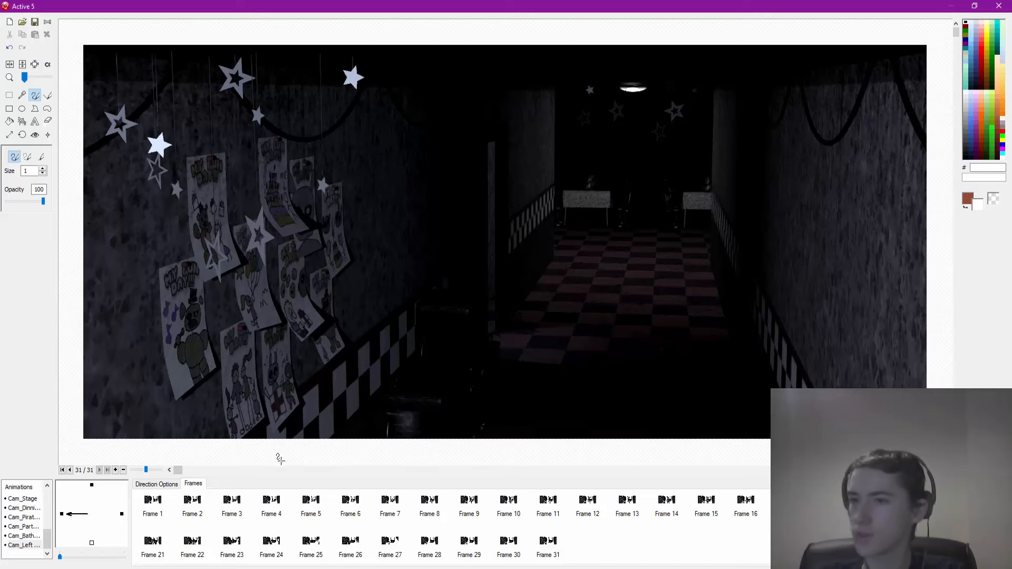
{"action": "left_click", "coordinate": [92, 485]}
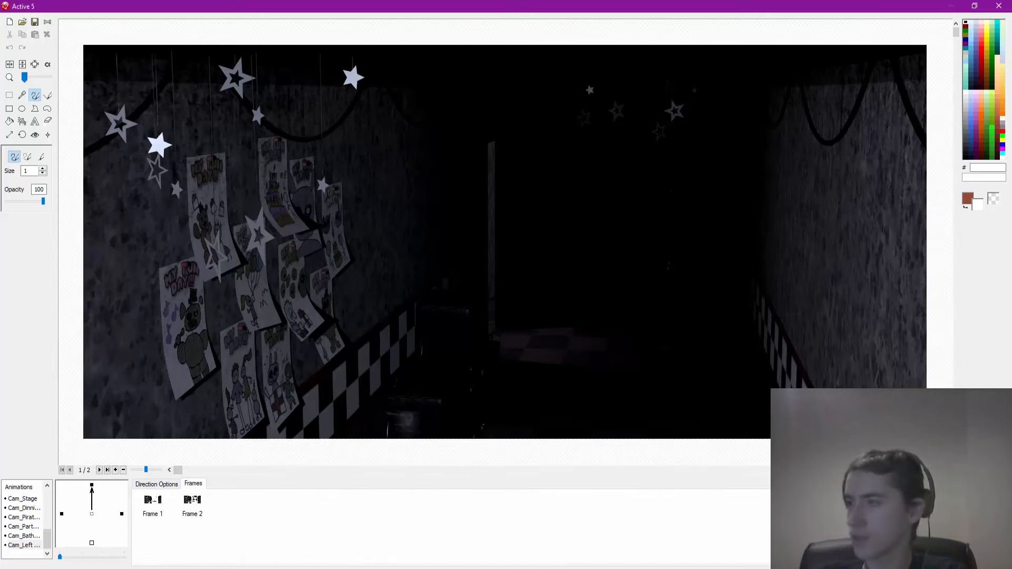
{"action": "left_click", "coordinate": [62, 514]}
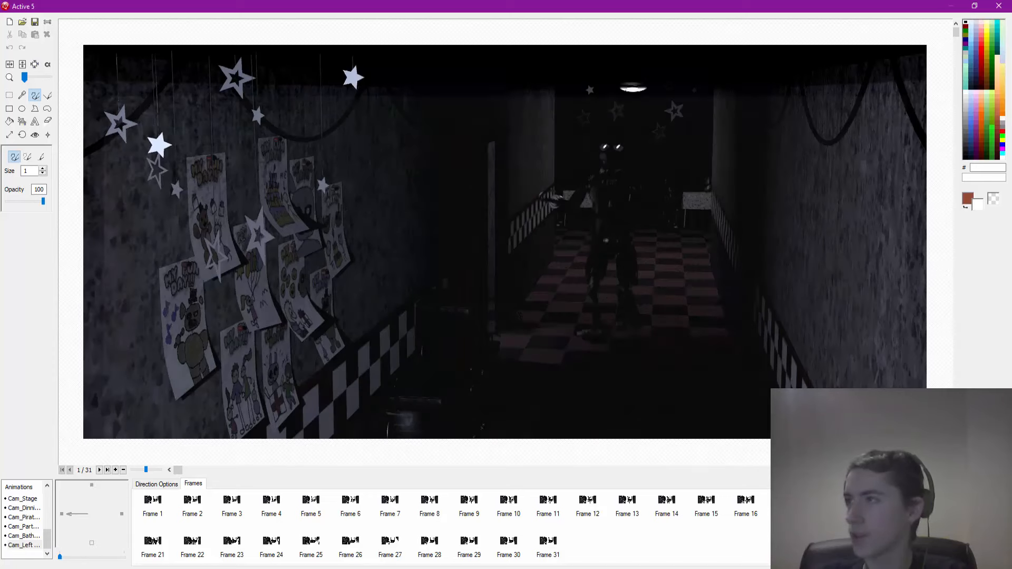
{"action": "double_click", "coordinate": [24, 546]}
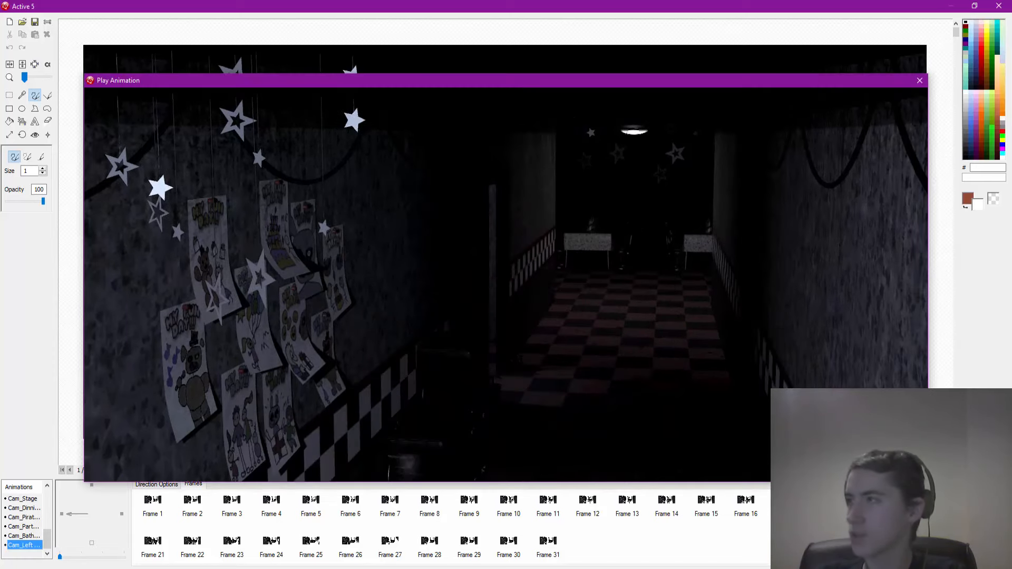
{"action": "left_click", "coordinate": [919, 81]}
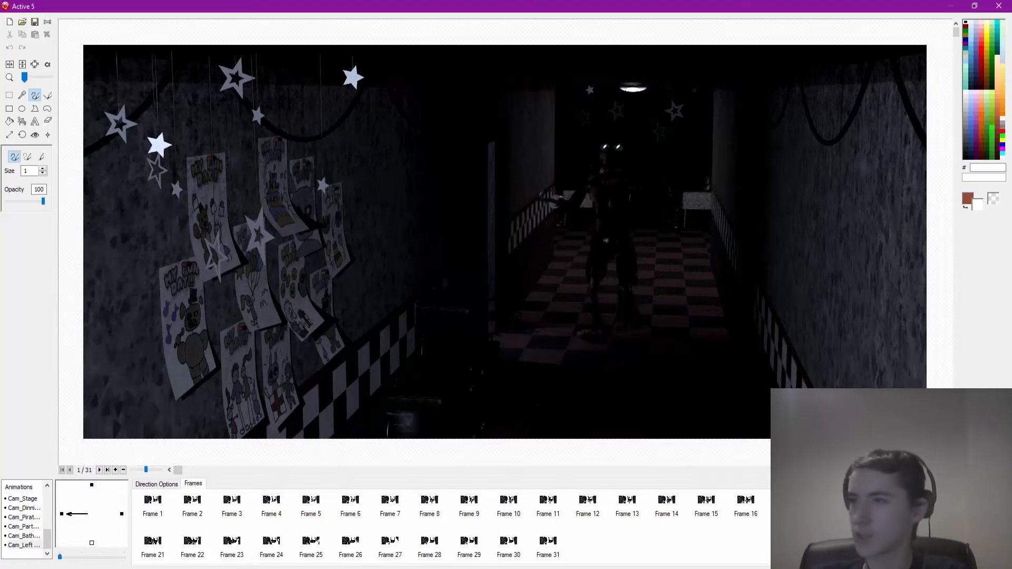
Add a new animation named "Cam_Storage Room" to the Active 5 object
{"action": "right_click", "coordinate": [21, 550]}
{"action": "left_click", "coordinate": [40, 469]}
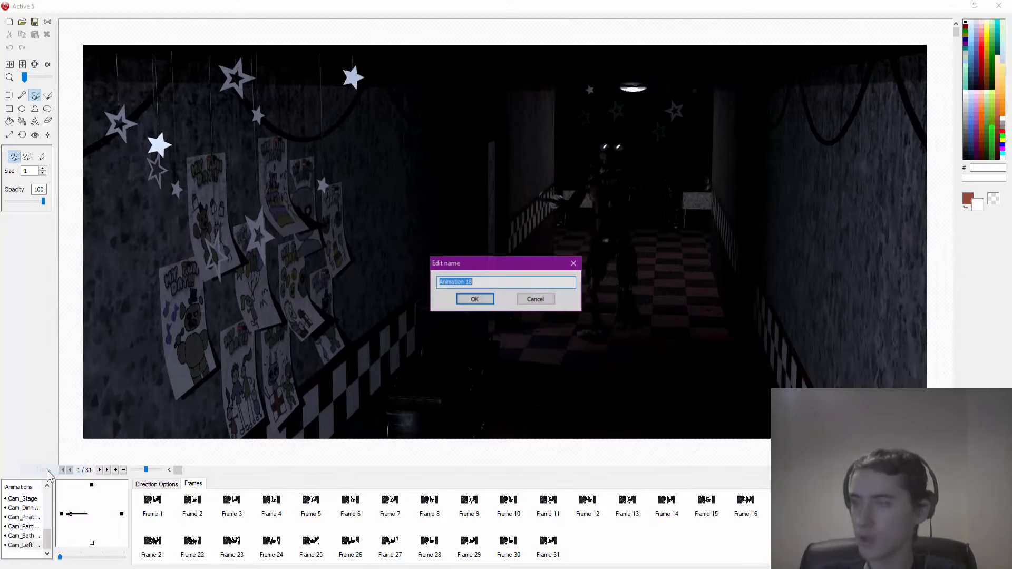
{"action": "type", "text": "Cam_Storage"}
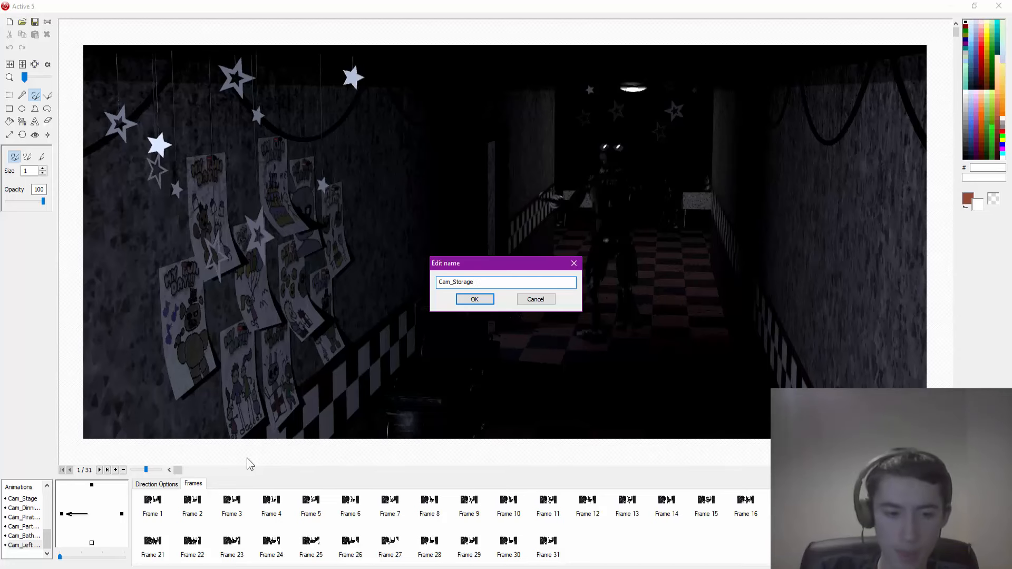
{"action": "type", "text": "Room"}
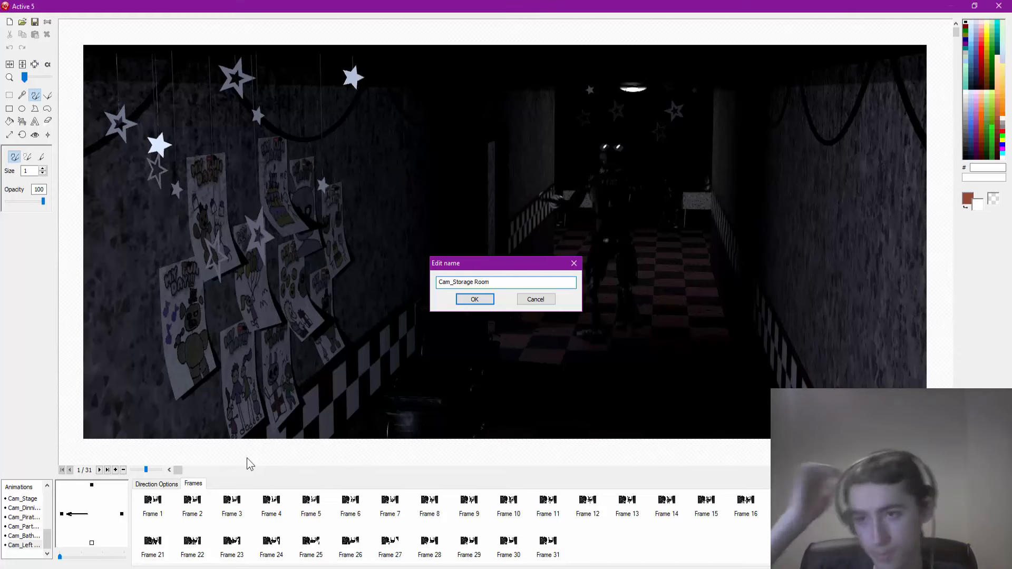
{"action": "key", "text": "Return"}
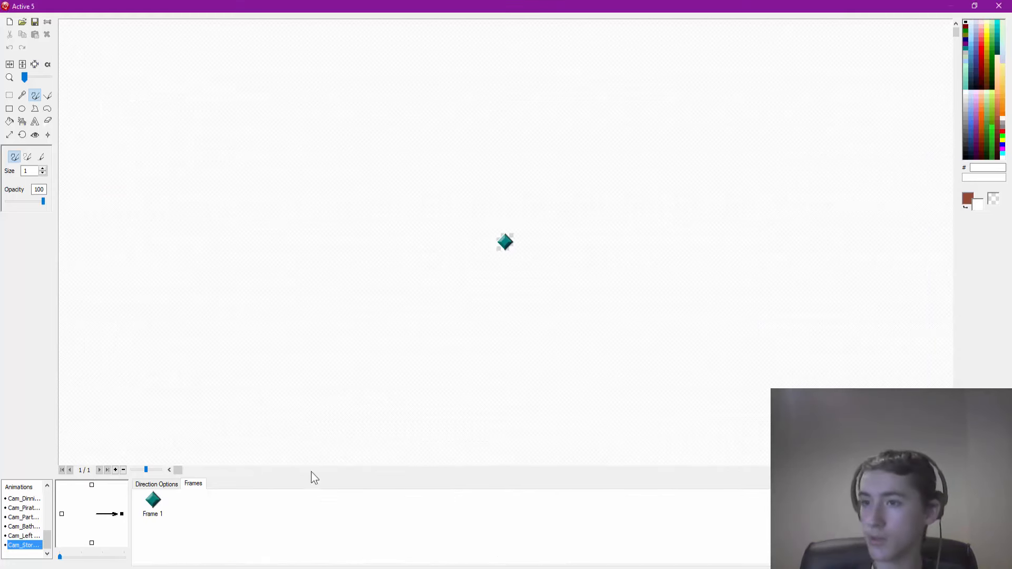
Import SRoomN.png from the StoreRoom folder inside Rooms into the right-facing direction of Cam_Storage Room
{"action": "left_click", "coordinate": [24, 22]}
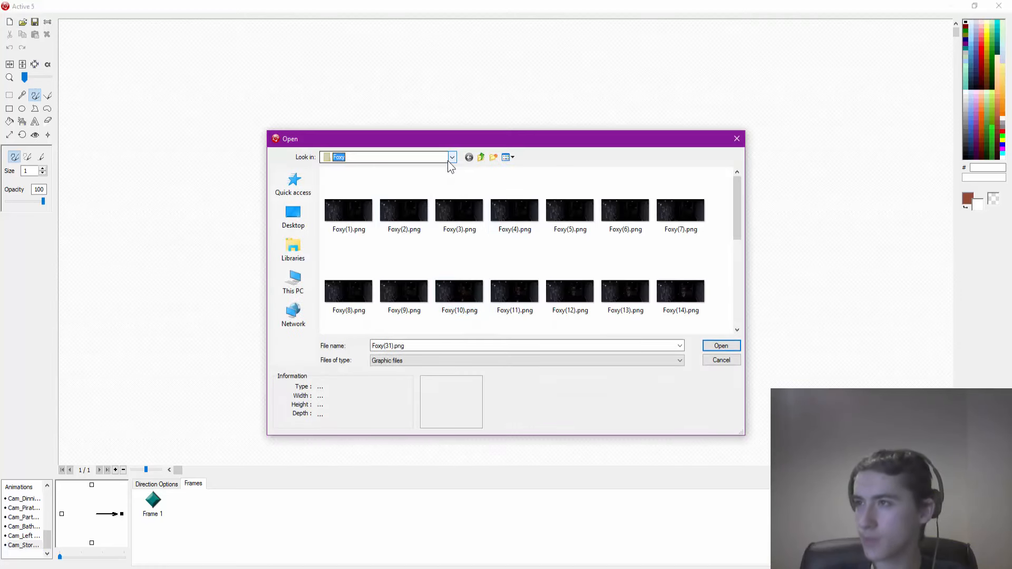
{"action": "left_click", "coordinate": [446, 157]}
{"action": "left_click", "coordinate": [364, 223]}
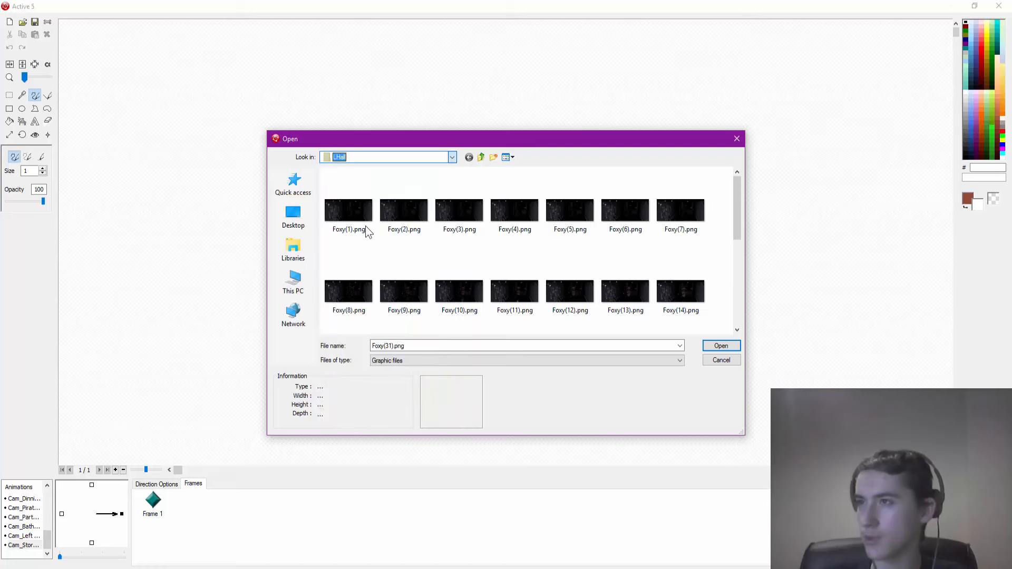
{"action": "double_click", "coordinate": [360, 184]}
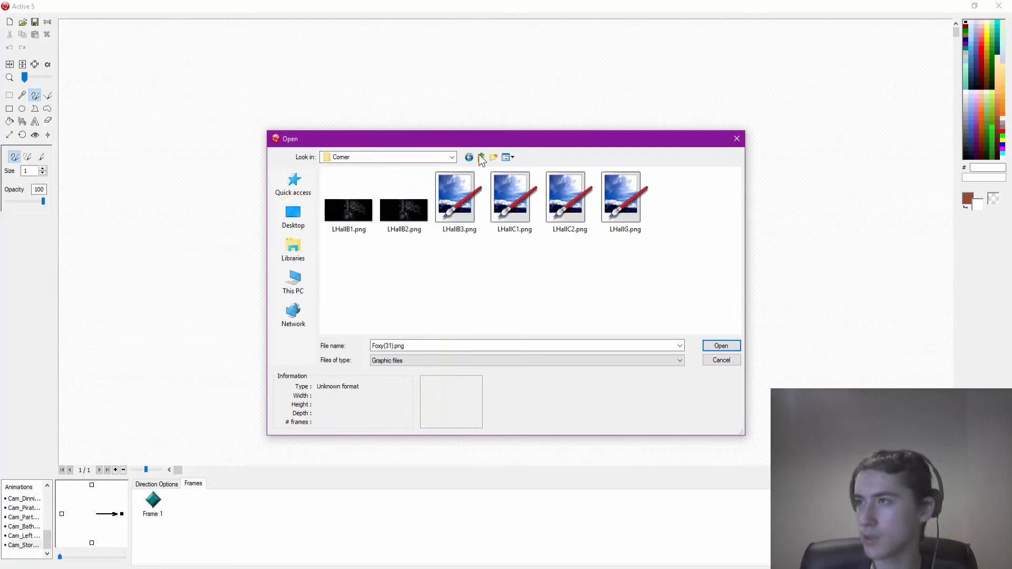
{"action": "left_click", "coordinate": [452, 157]}
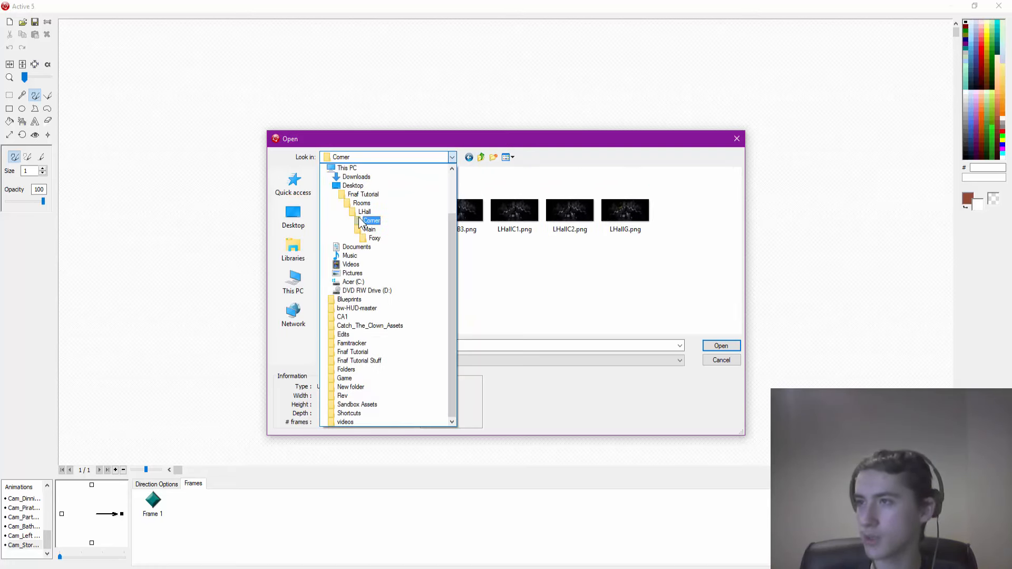
{"action": "left_click", "coordinate": [364, 211]}
{"action": "left_click", "coordinate": [451, 161]}
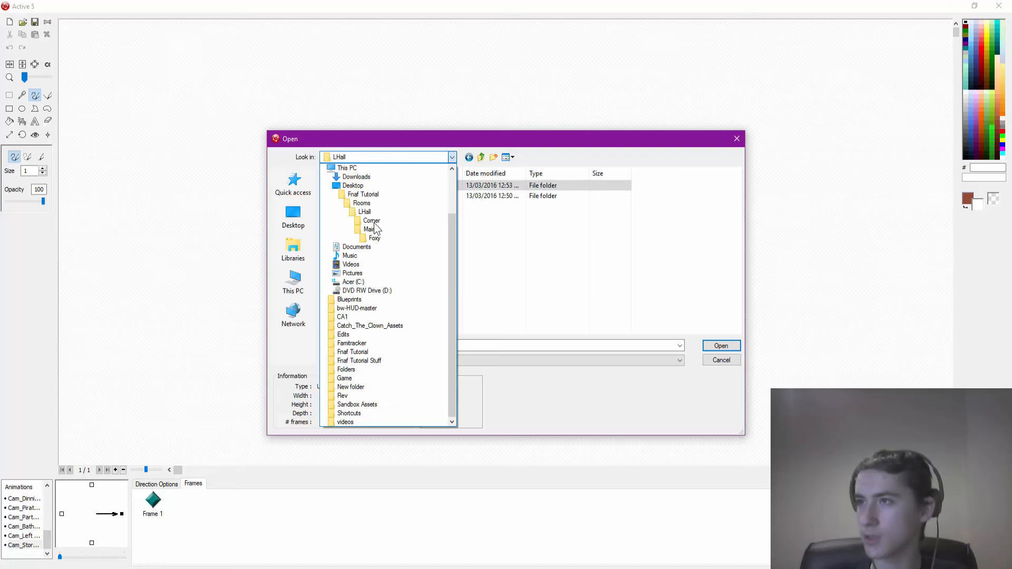
{"action": "left_click", "coordinate": [363, 204]}
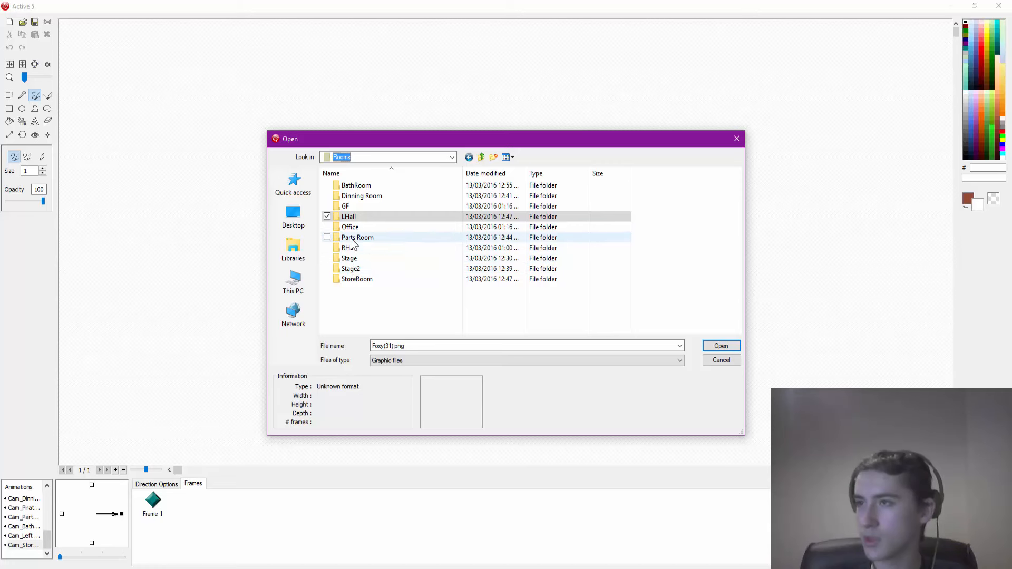
{"action": "double_click", "coordinate": [356, 278]}
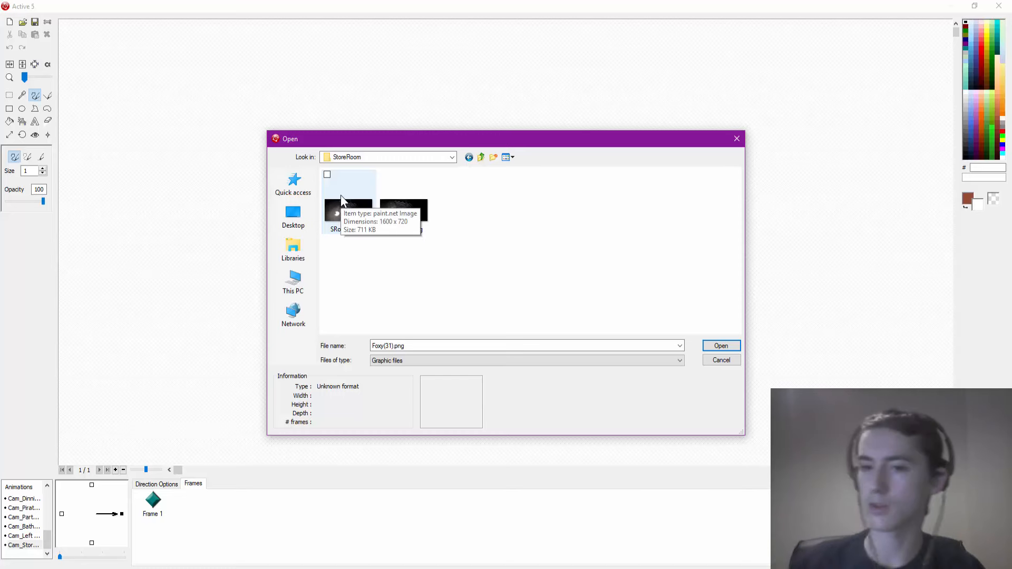
{"action": "double_click", "coordinate": [400, 211]}
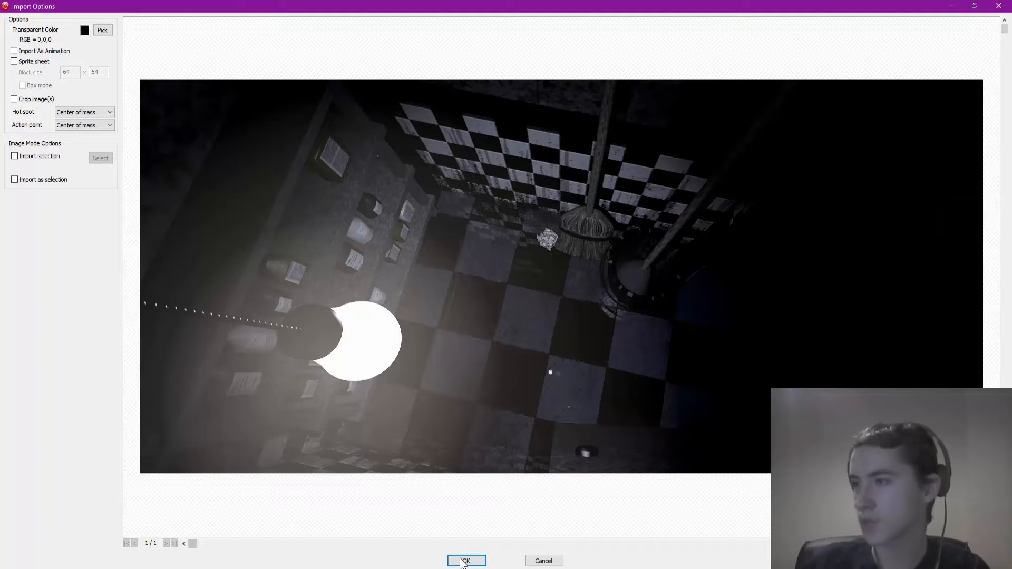
{"action": "left_click", "coordinate": [463, 557]}
Import SRoomB.png into the up-facing direction of Cam_Storage Room
{"action": "left_click", "coordinate": [92, 485]}
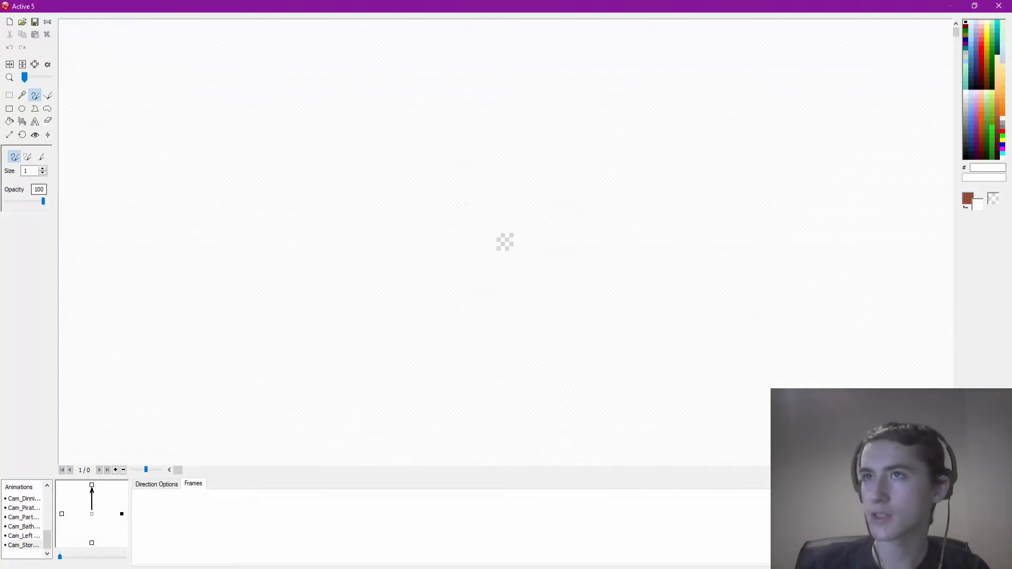
{"action": "left_click", "coordinate": [22, 22]}
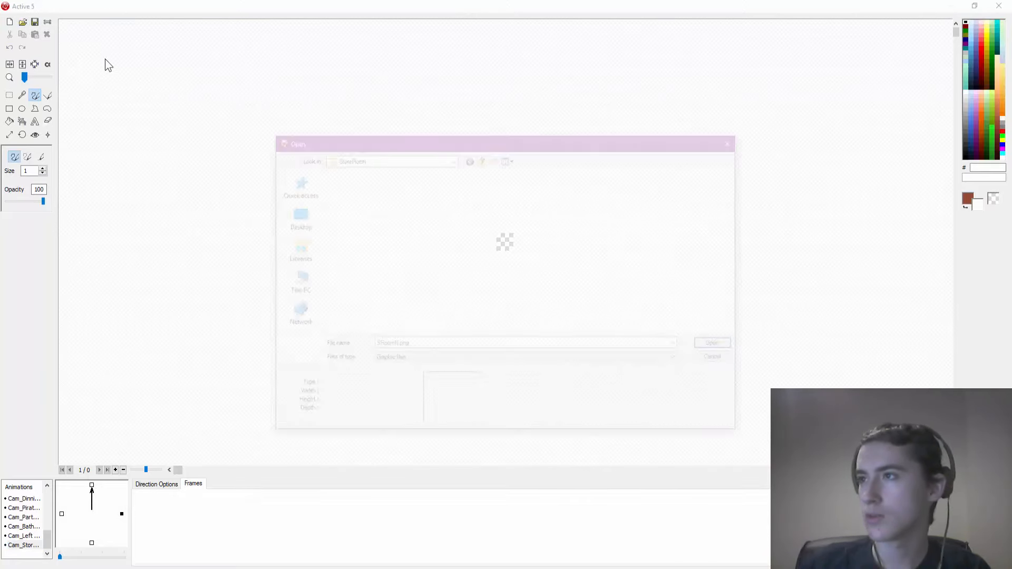
{"action": "double_click", "coordinate": [377, 225]}
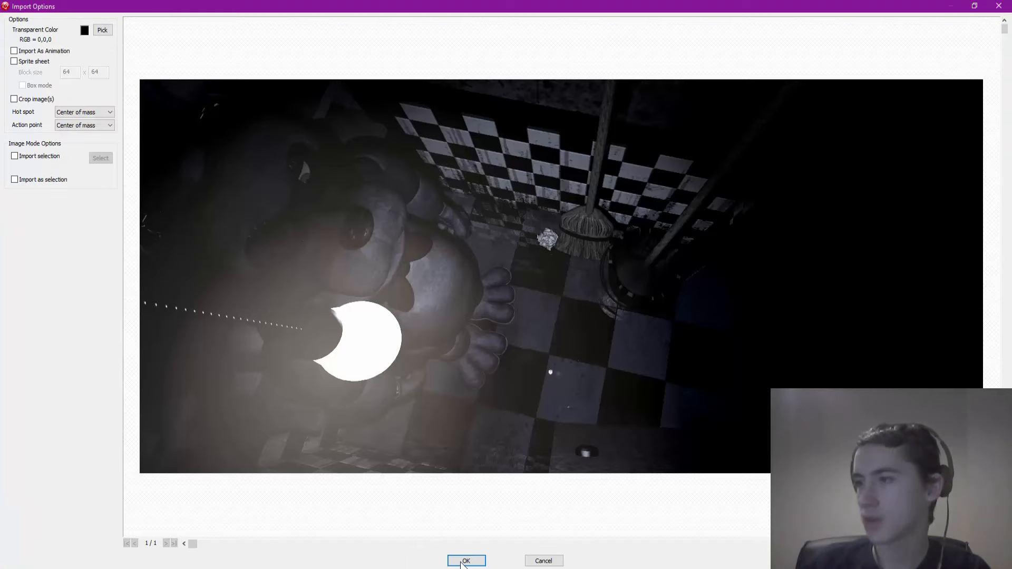
{"action": "left_click", "coordinate": [463, 559]}
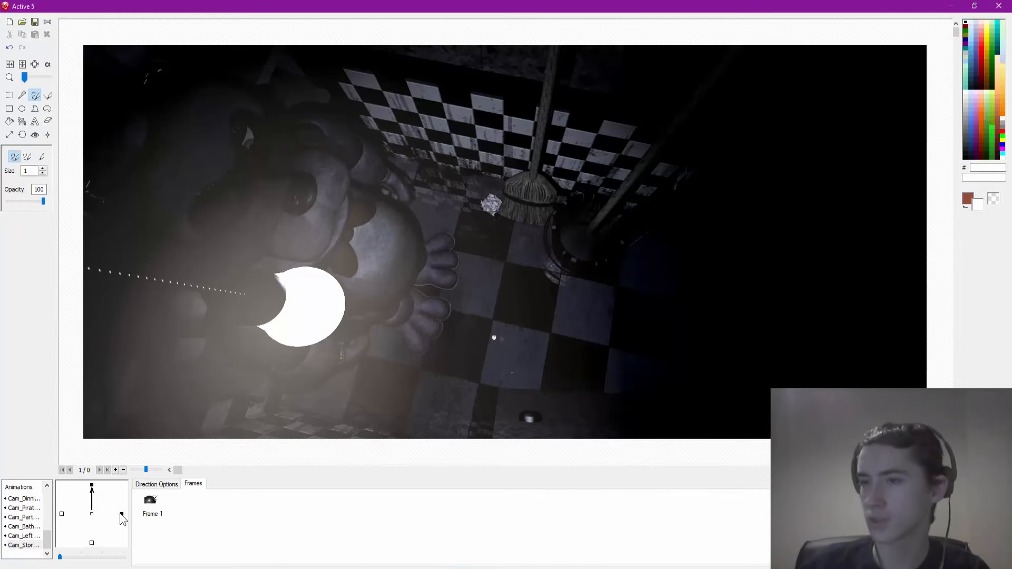
Add a new animation named "Cam_Left Hall Corner" to the Active 5 object
{"action": "right_click", "coordinate": [26, 545]}
{"action": "left_click", "coordinate": [51, 471]}
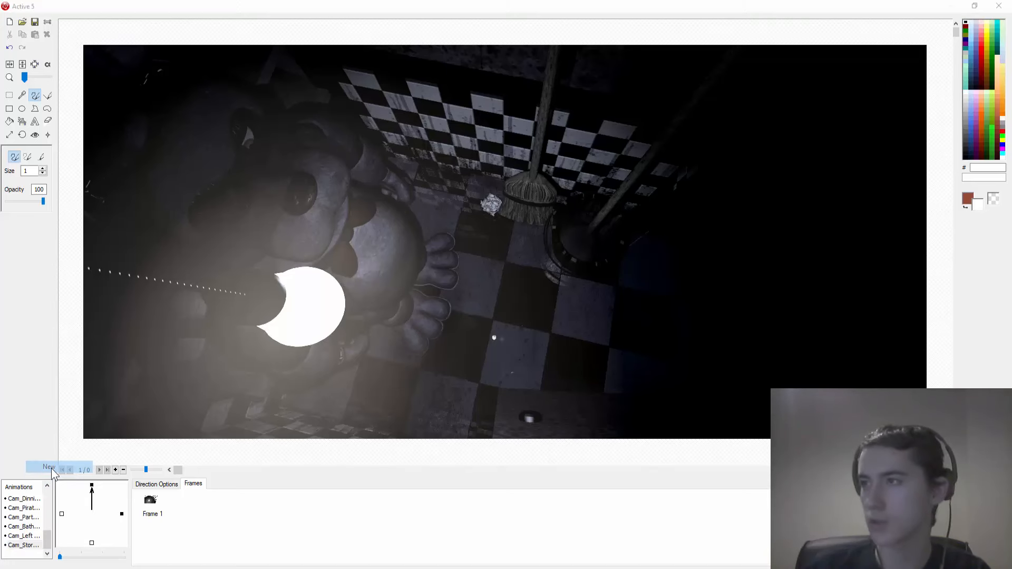
{"action": "type", "text": "Cam"}
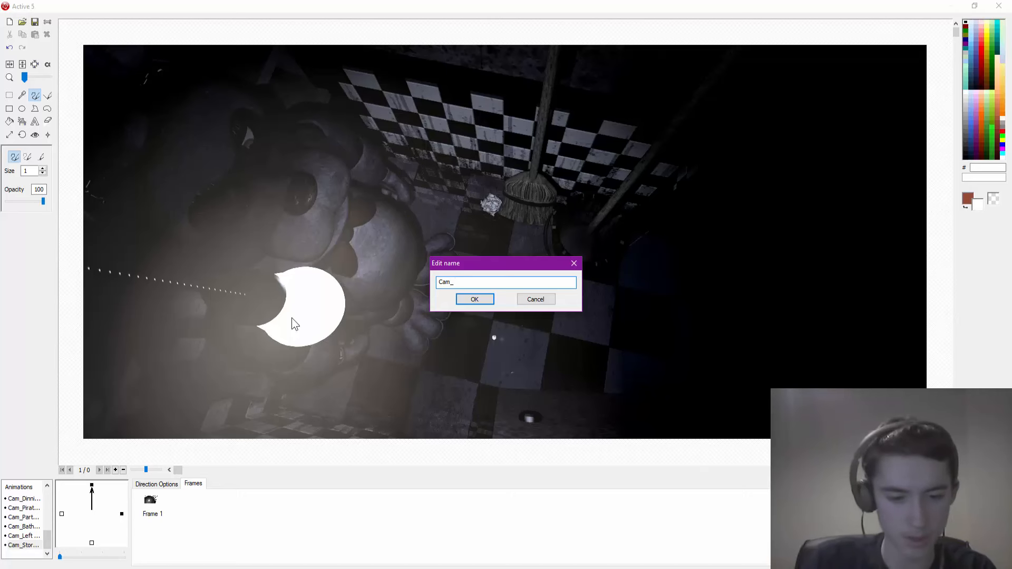
{"action": "type", "text": "_Le"}
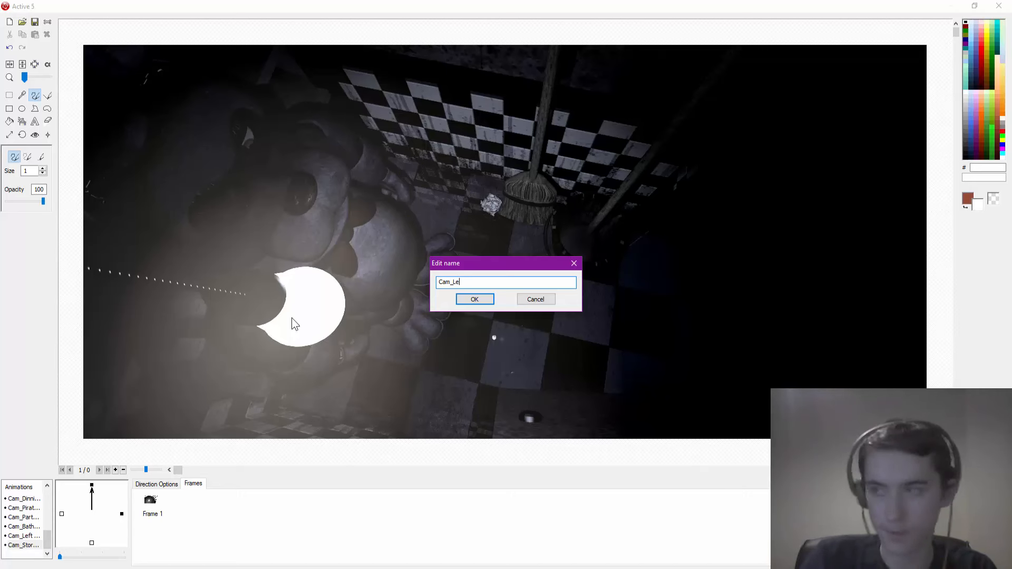
{"action": "type", "text": "ft Hall Cor"}
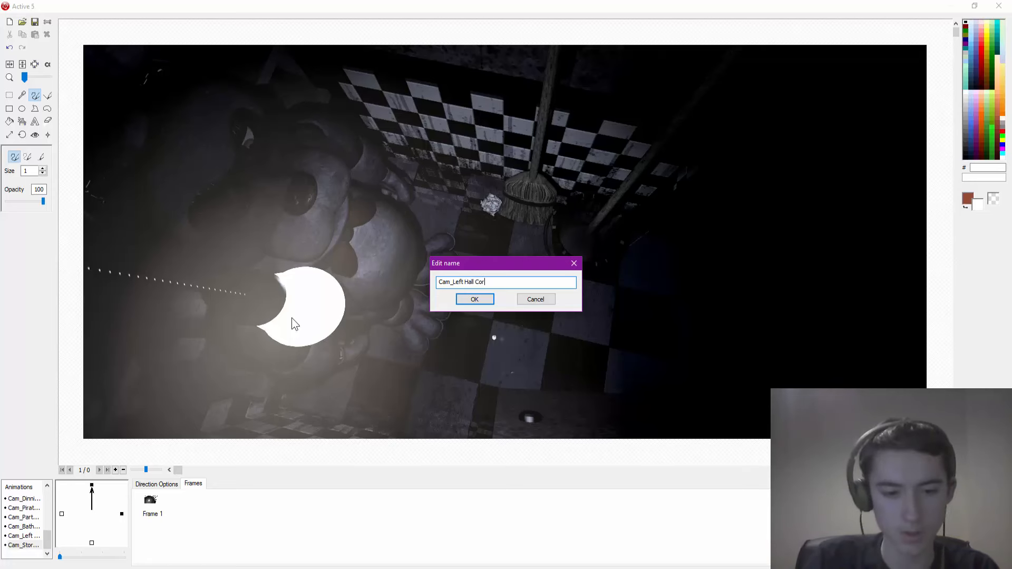
{"action": "type", "text": "ner"}
{"action": "key", "text": "Return"}
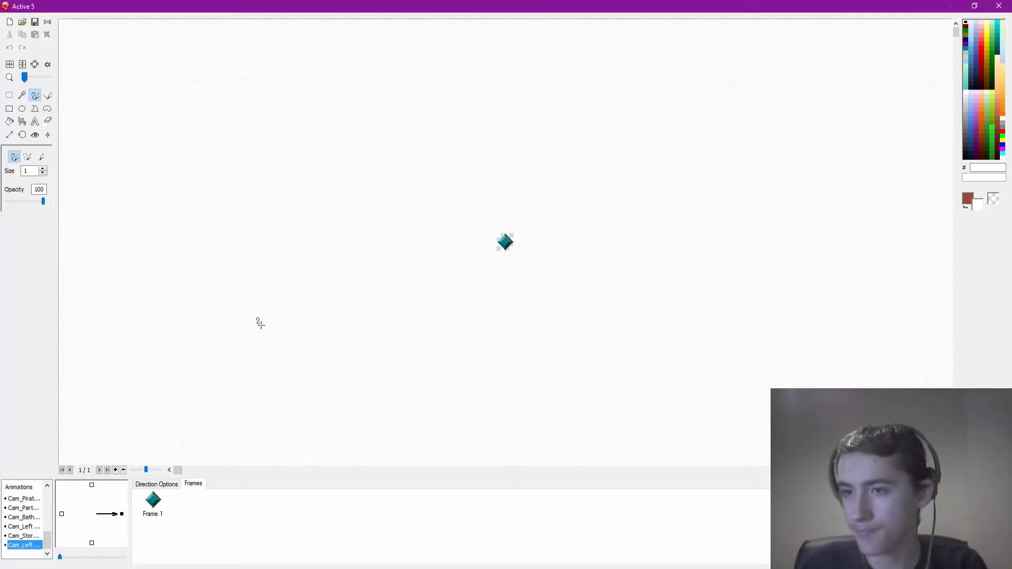
Import LHallC1.png from the Corner folder inside LHall into the right-facing direction of Cam_Left Hall Corner
{"action": "left_click", "coordinate": [22, 22]}
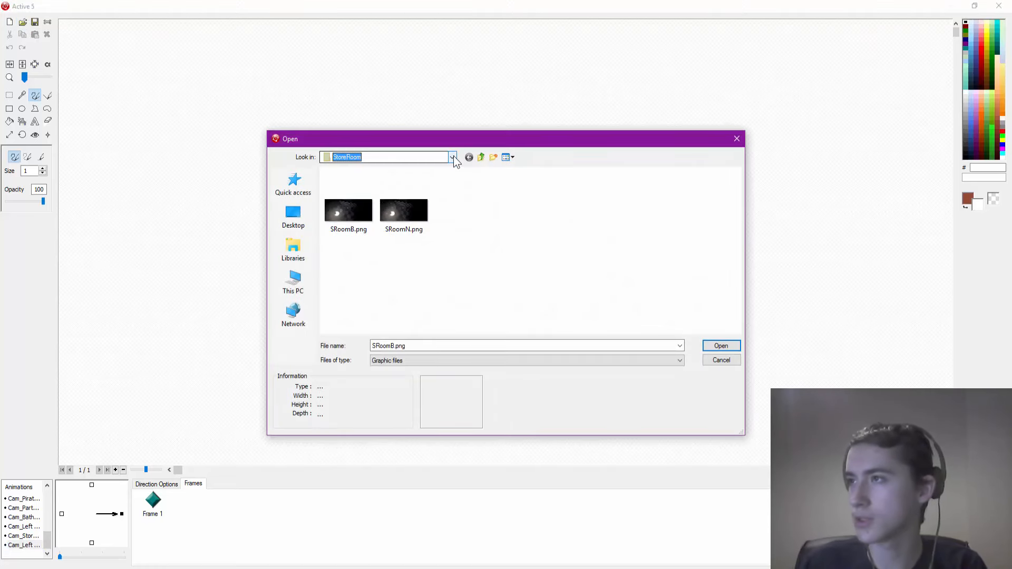
{"action": "left_click", "coordinate": [452, 157]}
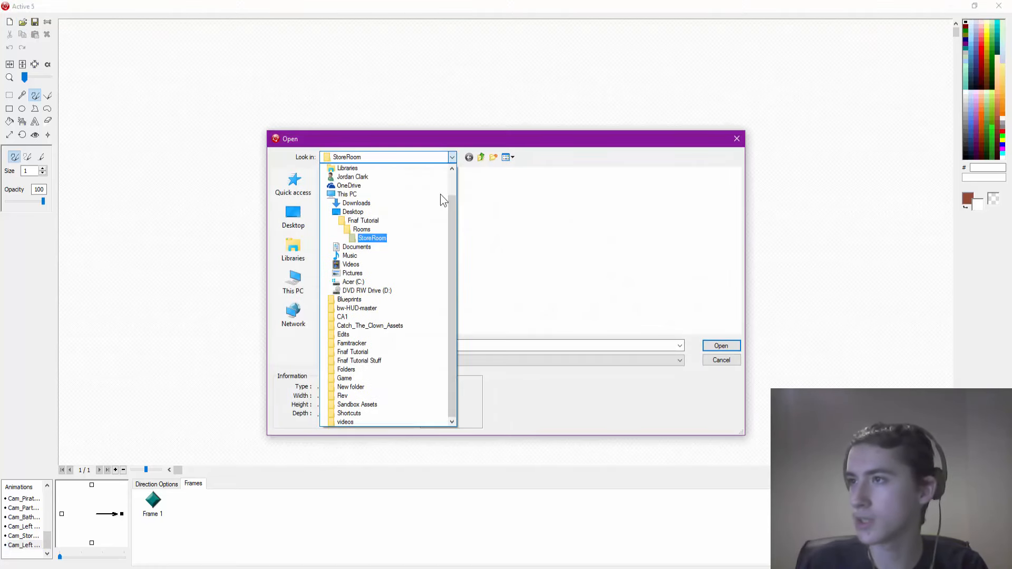
{"action": "left_click", "coordinate": [359, 231]}
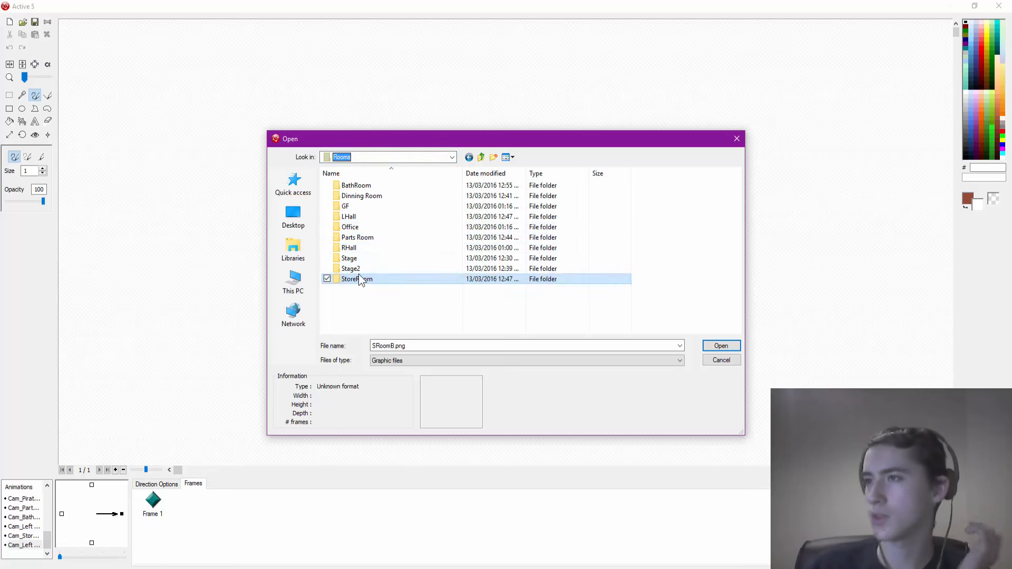
{"action": "left_click", "coordinate": [359, 216]}
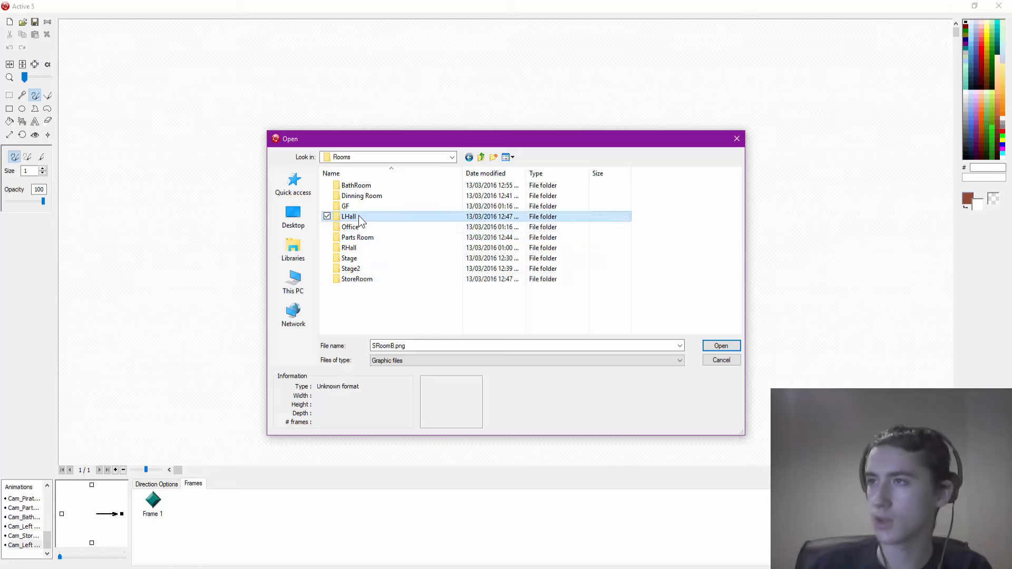
{"action": "double_click", "coordinate": [358, 216]}
{"action": "double_click", "coordinate": [364, 183]}
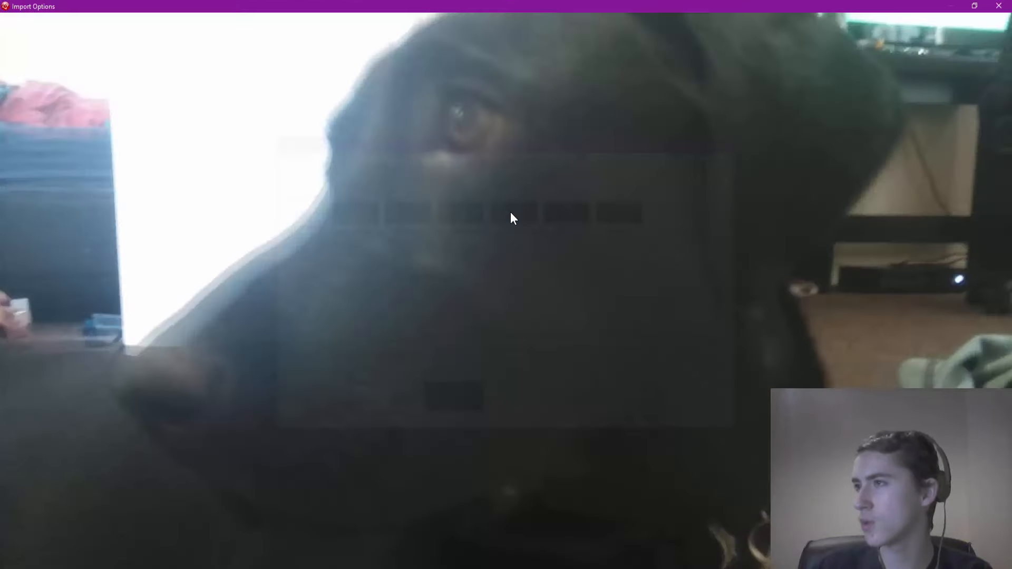
{"action": "double_click", "coordinate": [510, 212]}
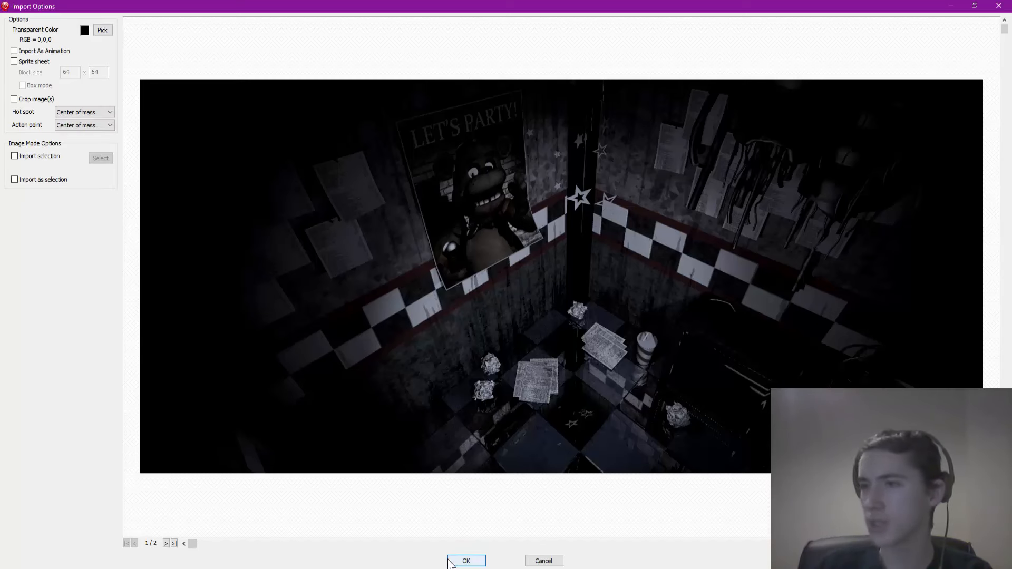
{"action": "left_click", "coordinate": [452, 561]}
Increase Cam_Left Hall Corner to eight directions and import LHallC2.png into its up-right direction
{"action": "left_click", "coordinate": [92, 485]}
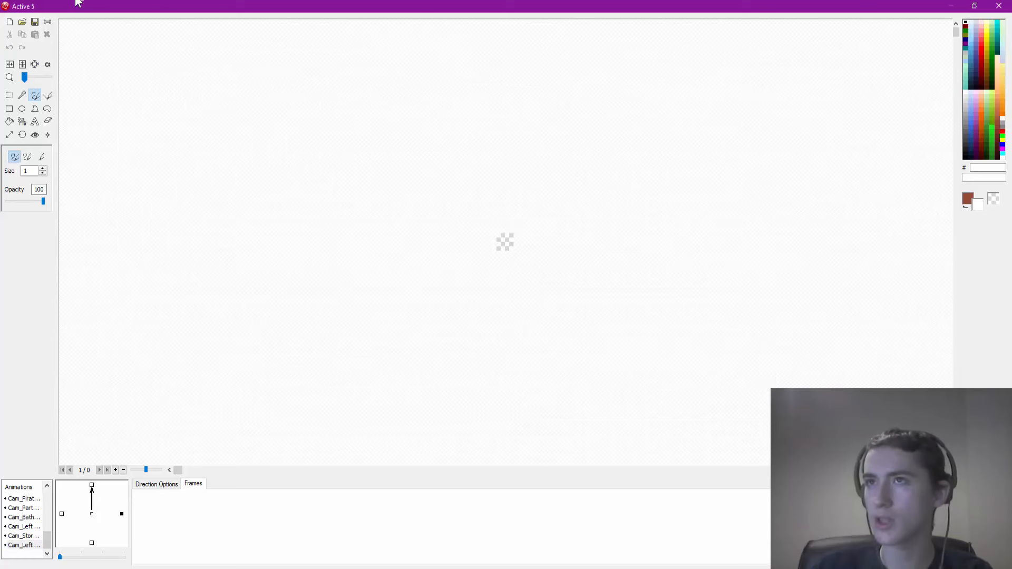
{"action": "left_click", "coordinate": [81, 557]}
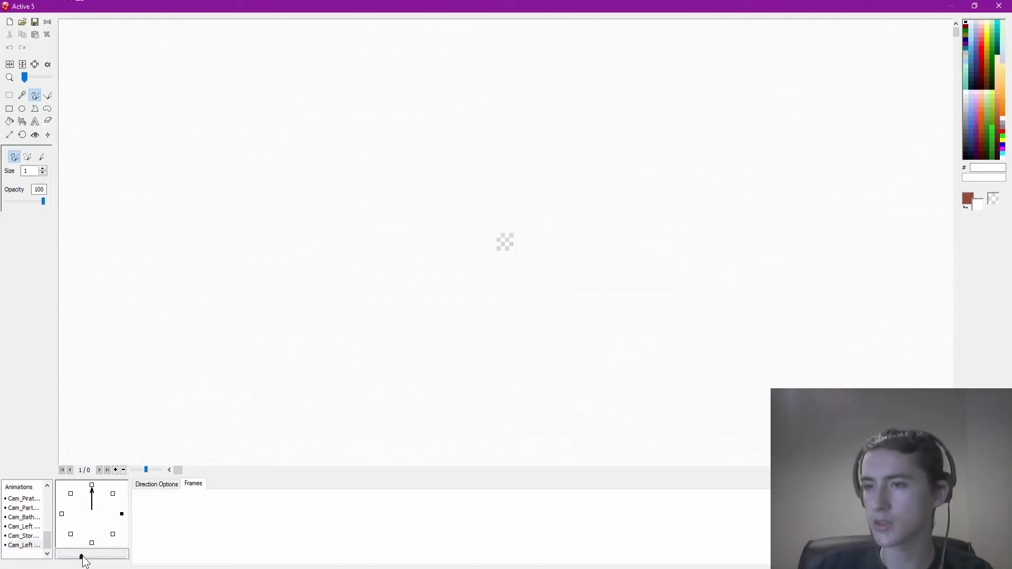
{"action": "left_click", "coordinate": [113, 494]}
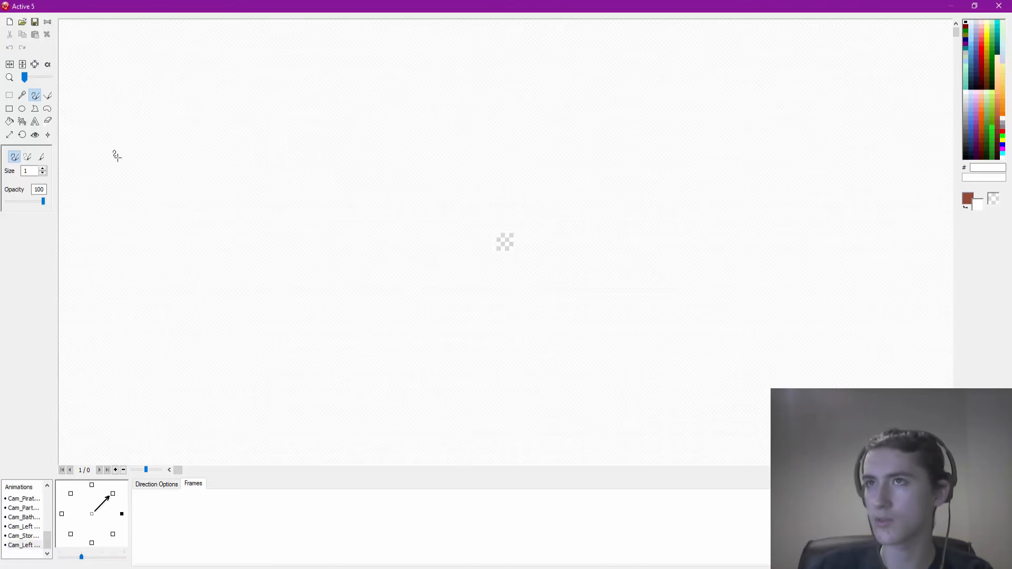
{"action": "left_click", "coordinate": [22, 22]}
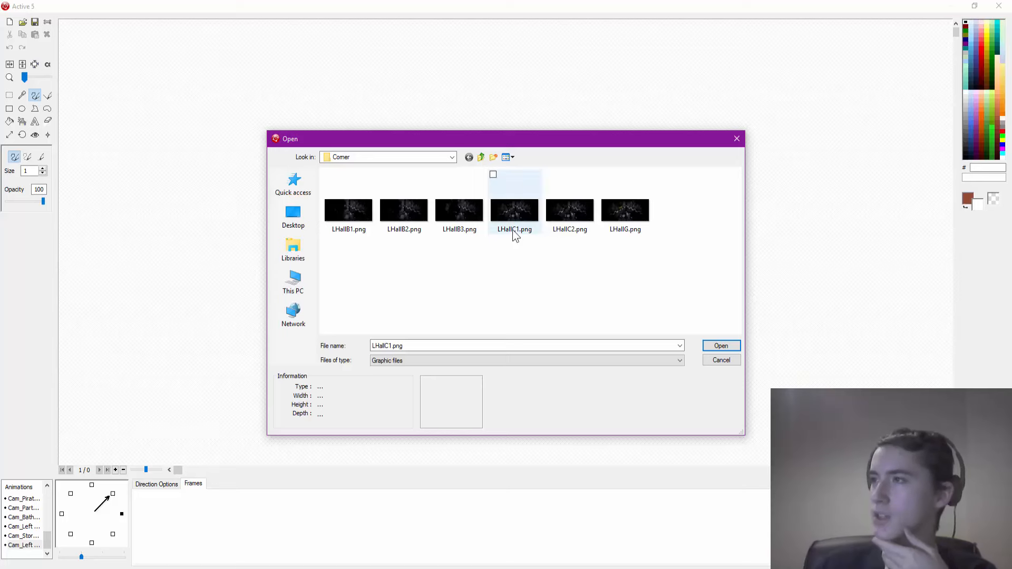
{"action": "double_click", "coordinate": [572, 218]}
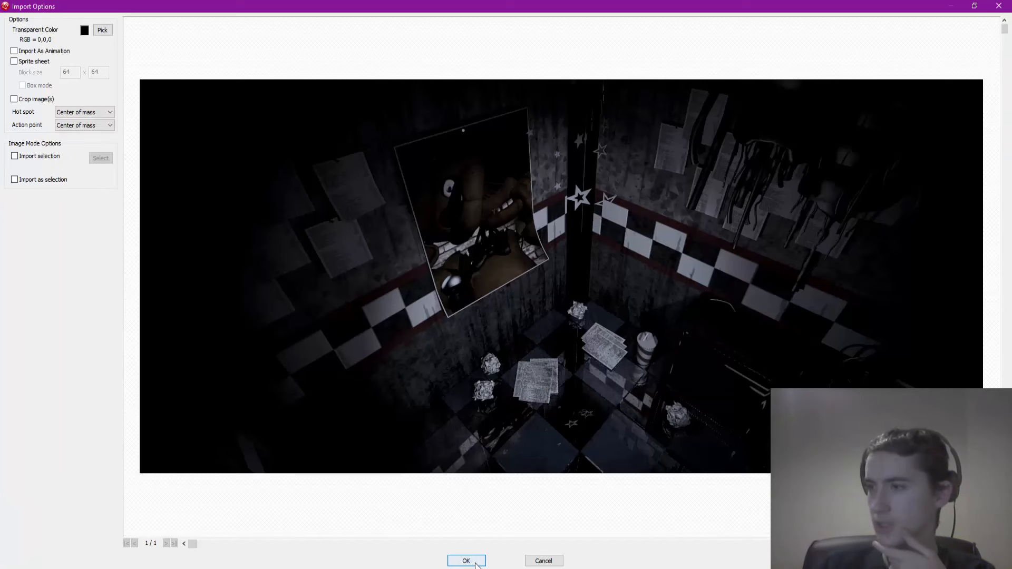
{"action": "left_click", "coordinate": [473, 562]}
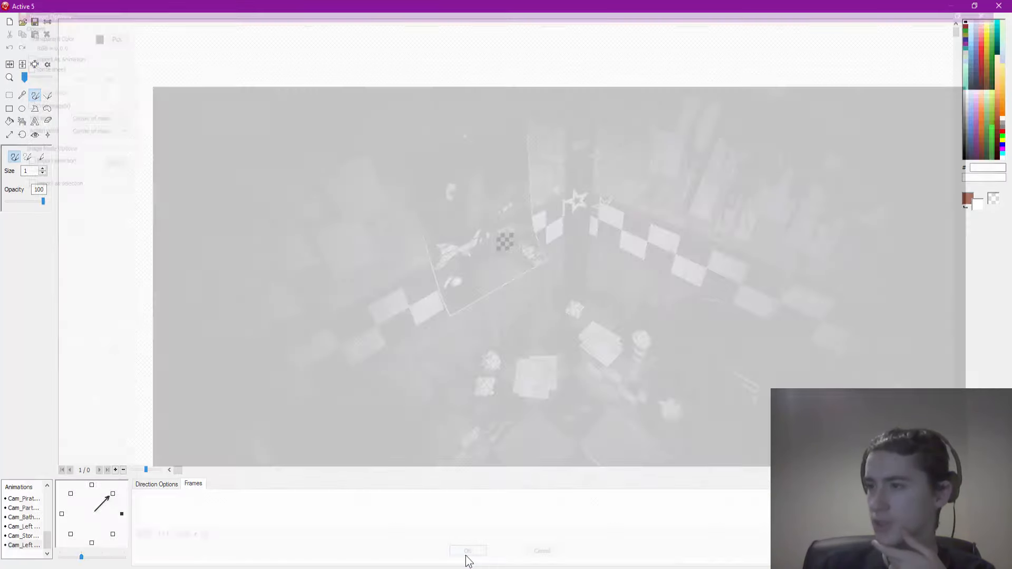
Import LHallG.png into the up-facing direction of Cam_Left Hall Corner
{"action": "left_click", "coordinate": [92, 484]}
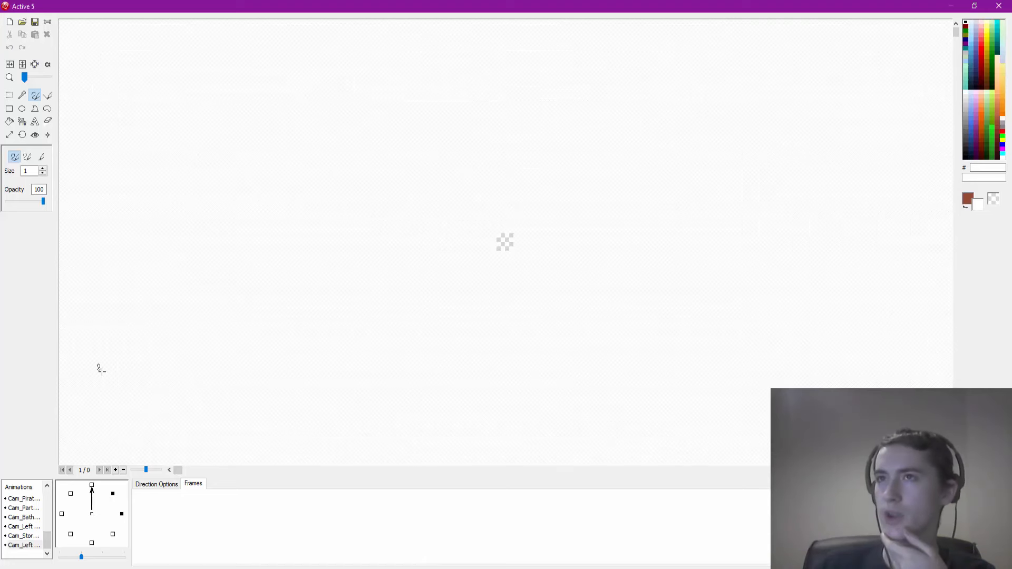
{"action": "left_click", "coordinate": [26, 23]}
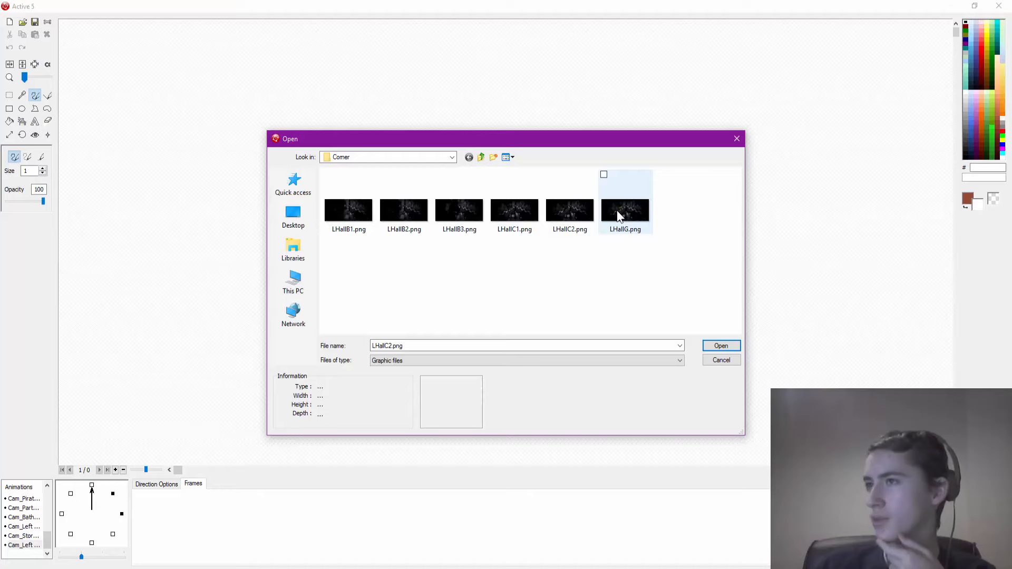
{"action": "double_click", "coordinate": [617, 210]}
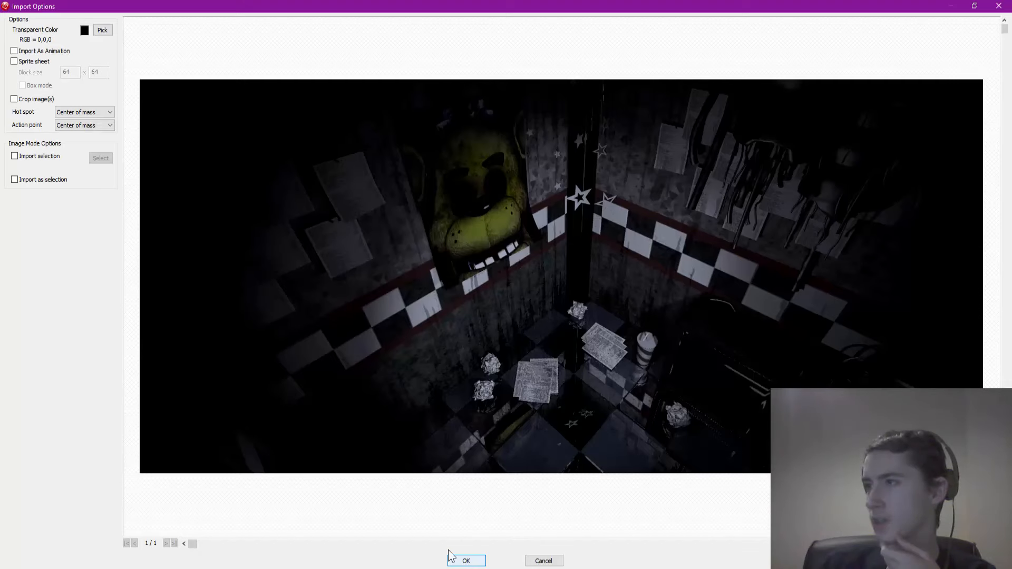
{"action": "left_click", "coordinate": [452, 558]}
Import LHallB1.png into the up-left direction of Cam_Left Hall Corner
{"action": "left_click", "coordinate": [71, 494]}
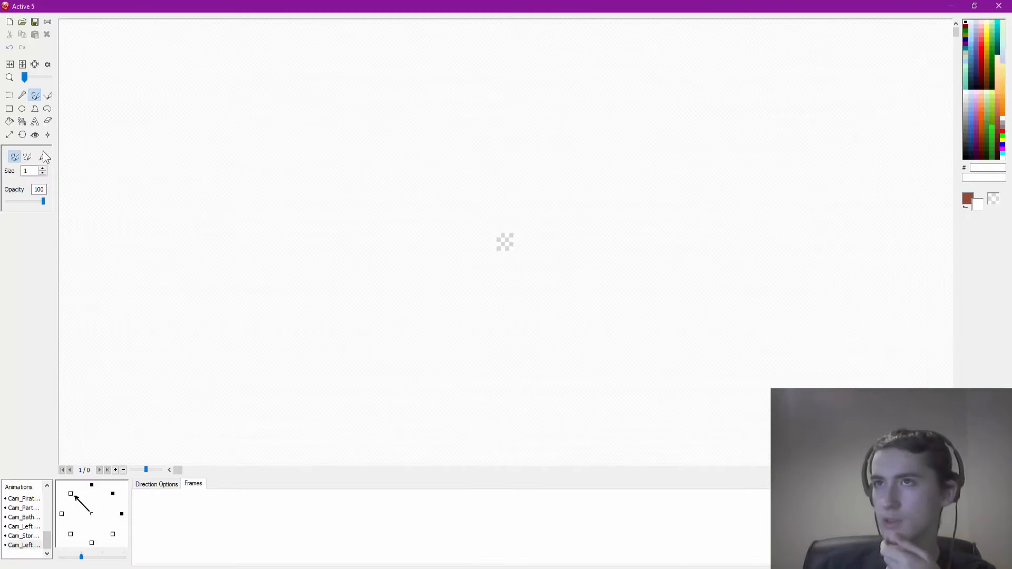
{"action": "left_click", "coordinate": [23, 22]}
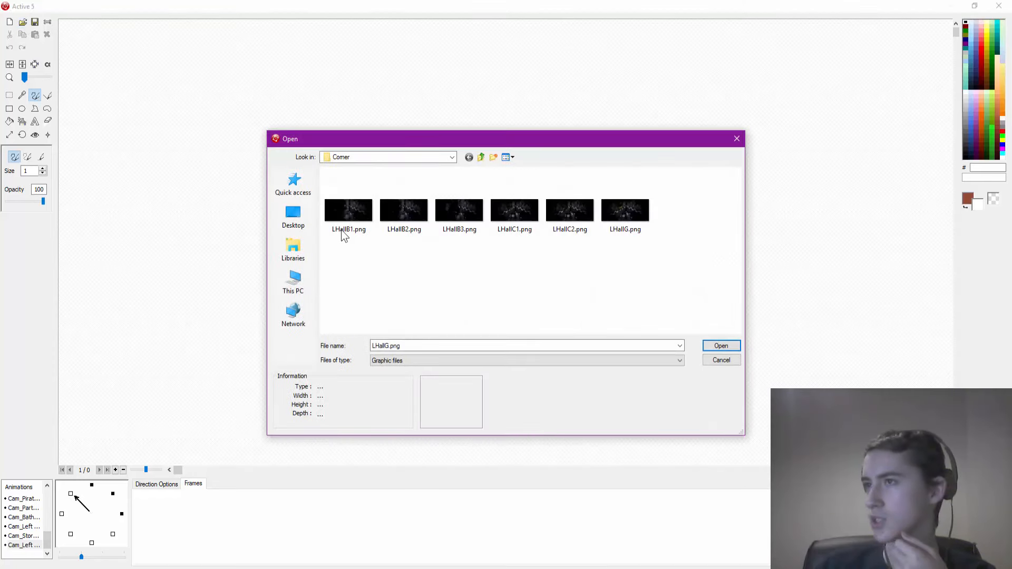
{"action": "double_click", "coordinate": [345, 213]}
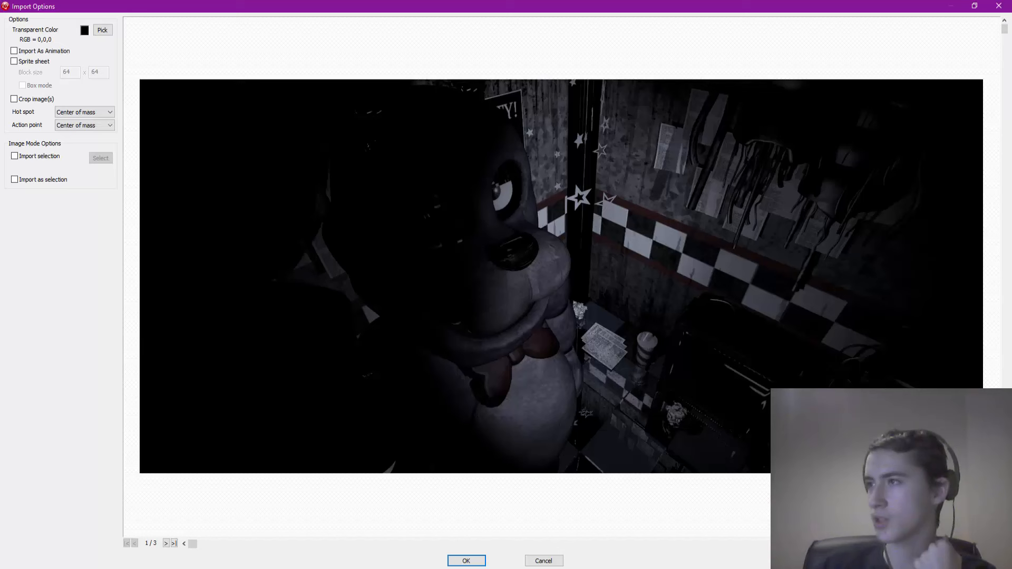
{"action": "left_click", "coordinate": [467, 559]}
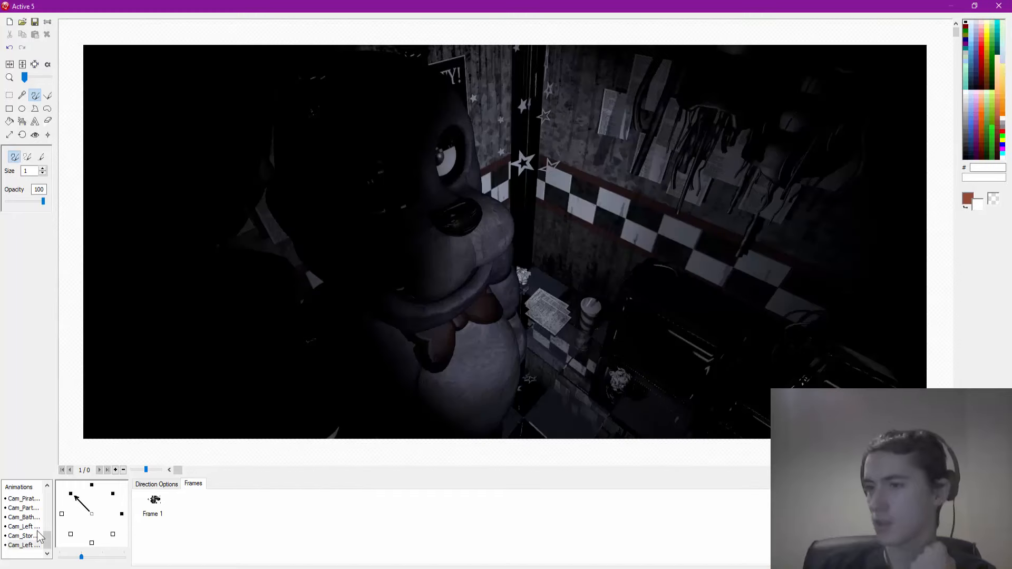
Open LHallB1.png for import into the left-facing direction of Cam_Left Hall Corner and enable the Sprite sheet option
{"action": "left_click", "coordinate": [61, 514]}
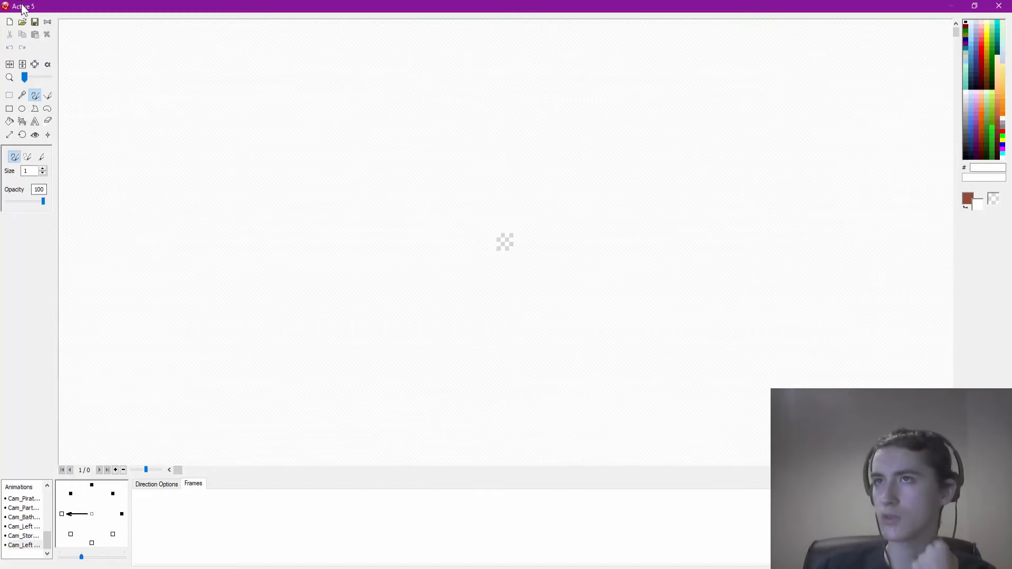
{"action": "left_click", "coordinate": [22, 23]}
{"action": "double_click", "coordinate": [349, 212]}
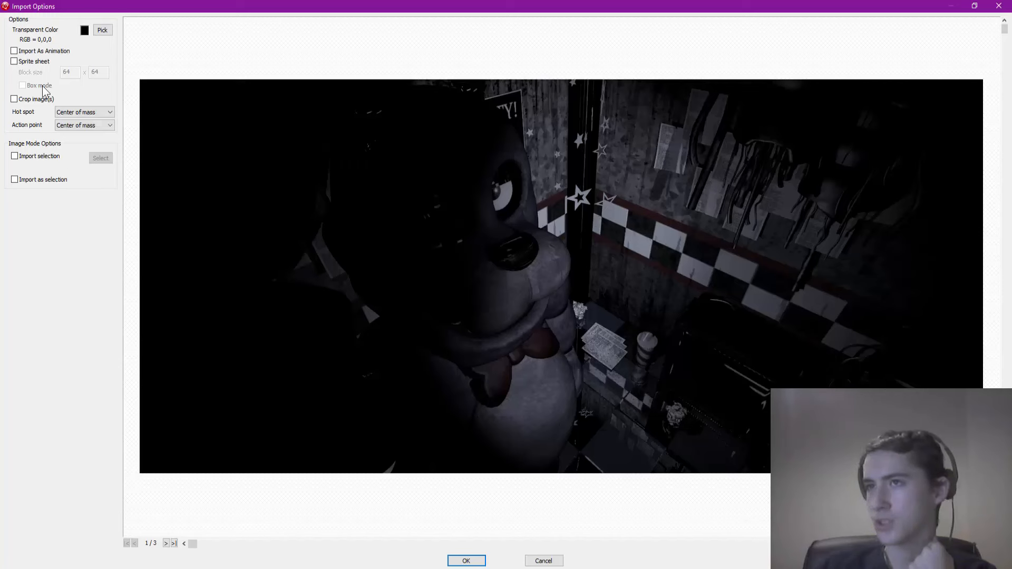
{"action": "left_click", "coordinate": [16, 61]}
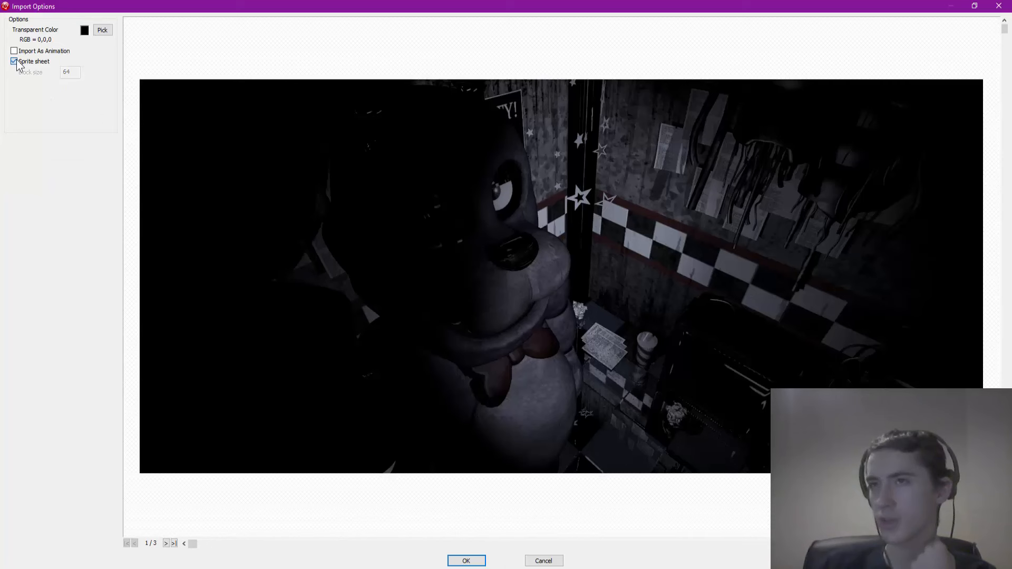
Import frames 1 to 3 as an animation with Sprite sheet off, replacing the current animation
{"action": "left_click", "coordinate": [17, 60]}
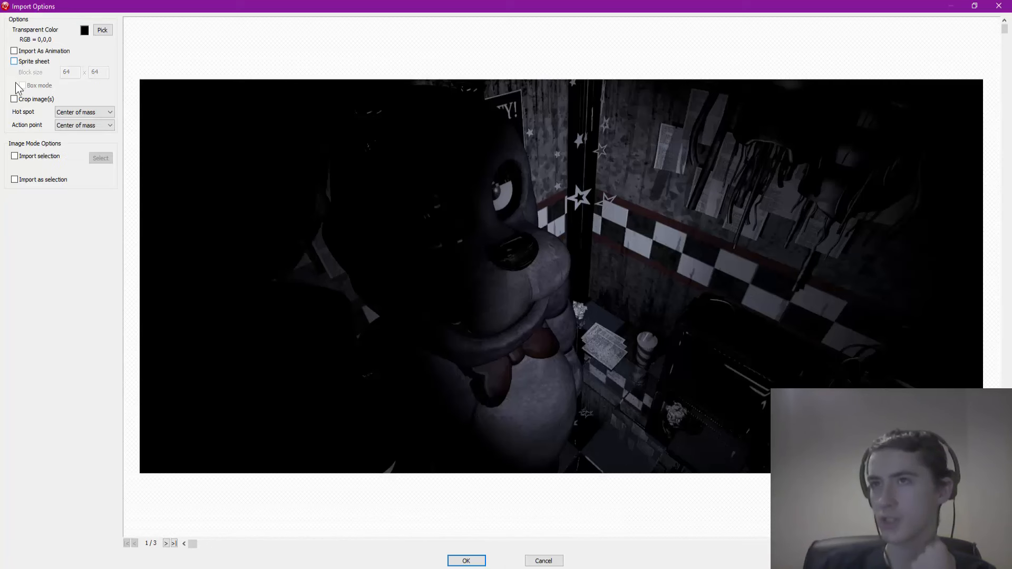
{"action": "left_click", "coordinate": [14, 51]}
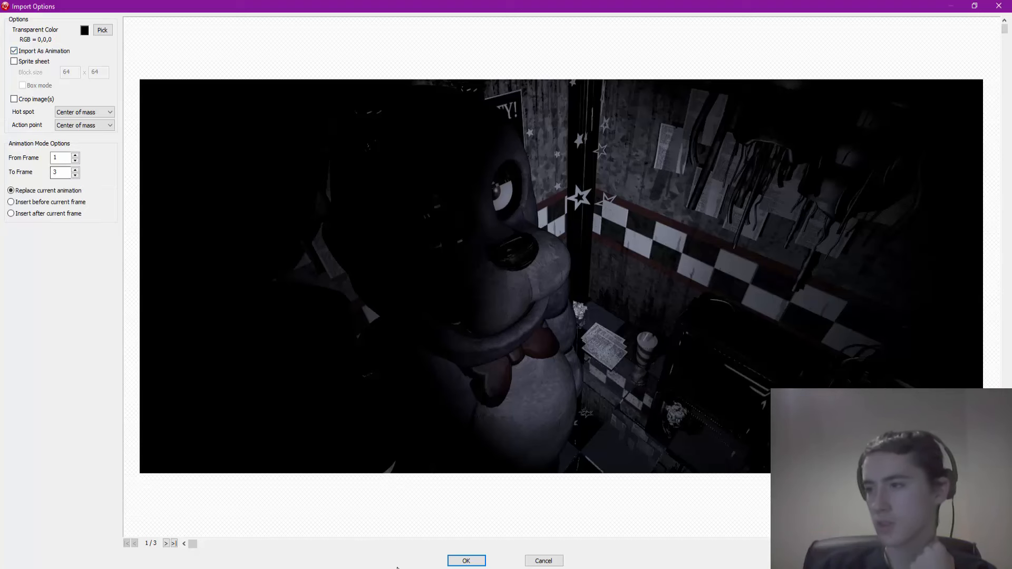
{"action": "left_click", "coordinate": [466, 560]}
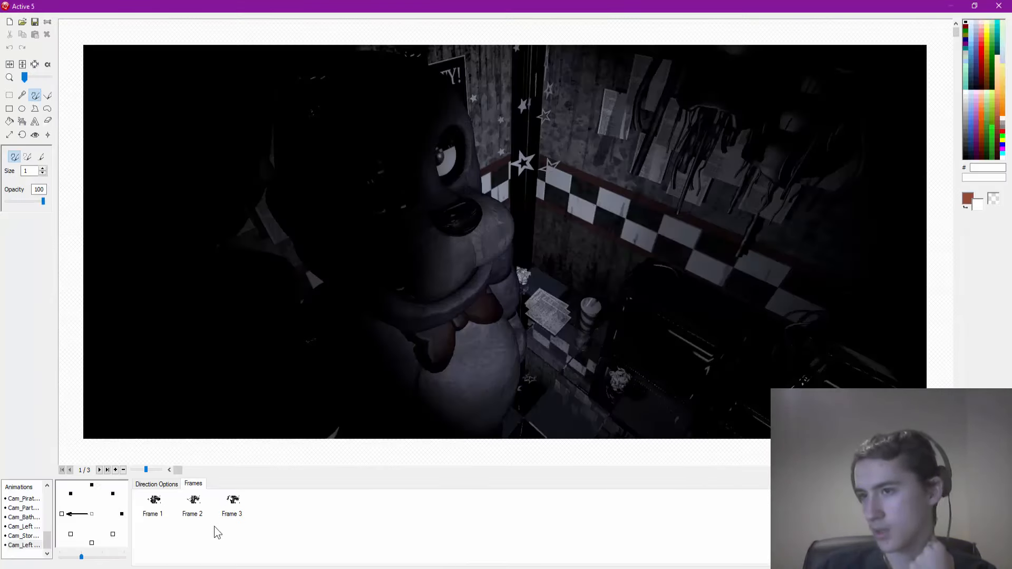
Turn on Loop for the imported camera animation and preview its playback
{"action": "left_click", "coordinate": [231, 502]}
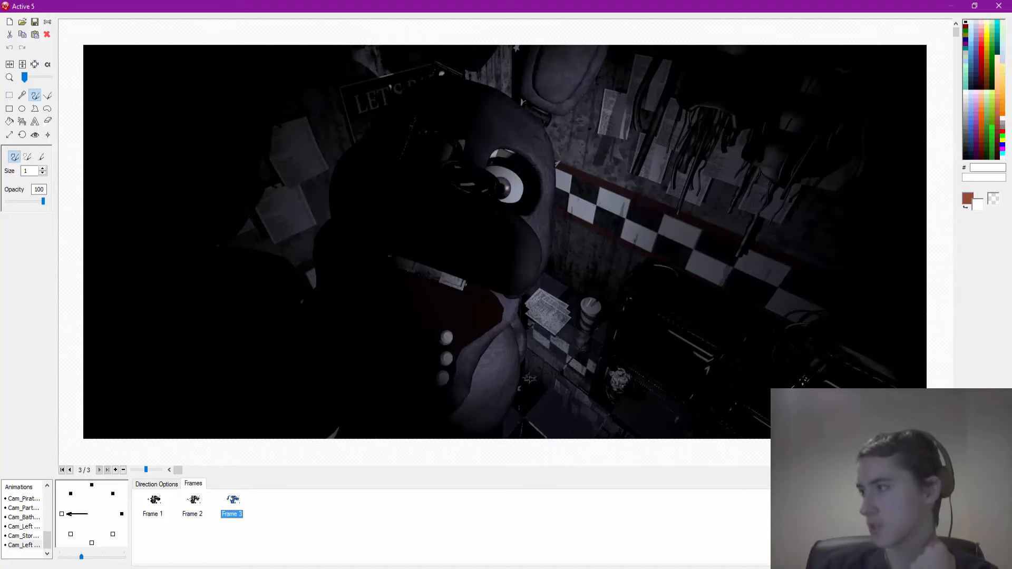
{"action": "double_click", "coordinate": [23, 544]}
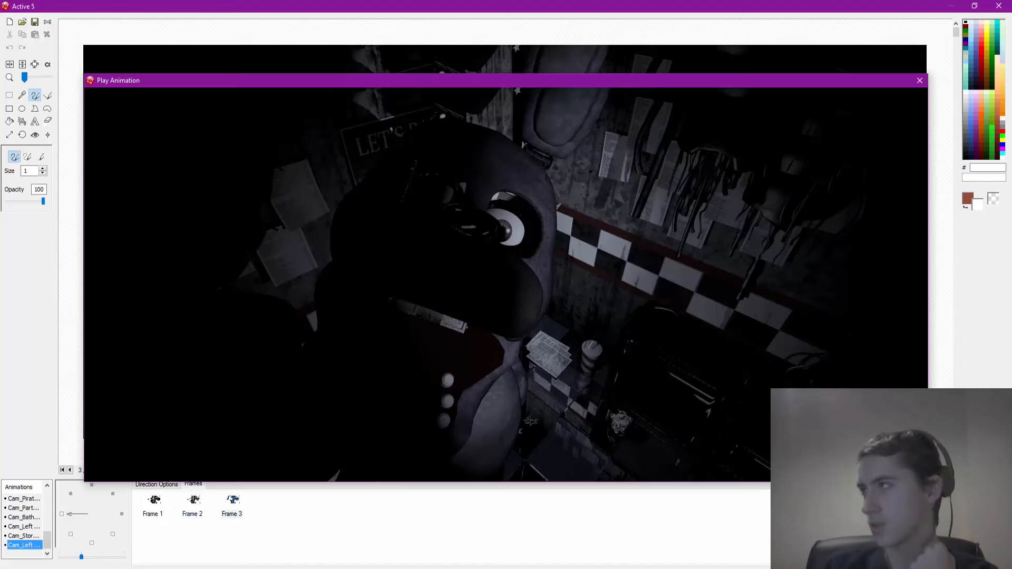
{"action": "left_click", "coordinate": [919, 80]}
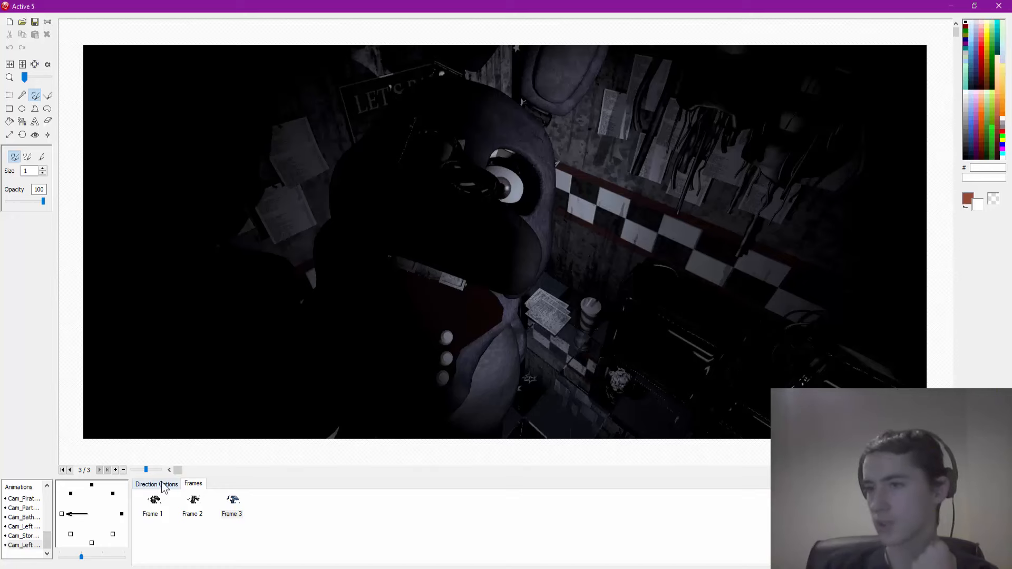
{"action": "left_click", "coordinate": [156, 484]}
{"action": "left_click", "coordinate": [214, 510]}
{"action": "double_click", "coordinate": [24, 544]}
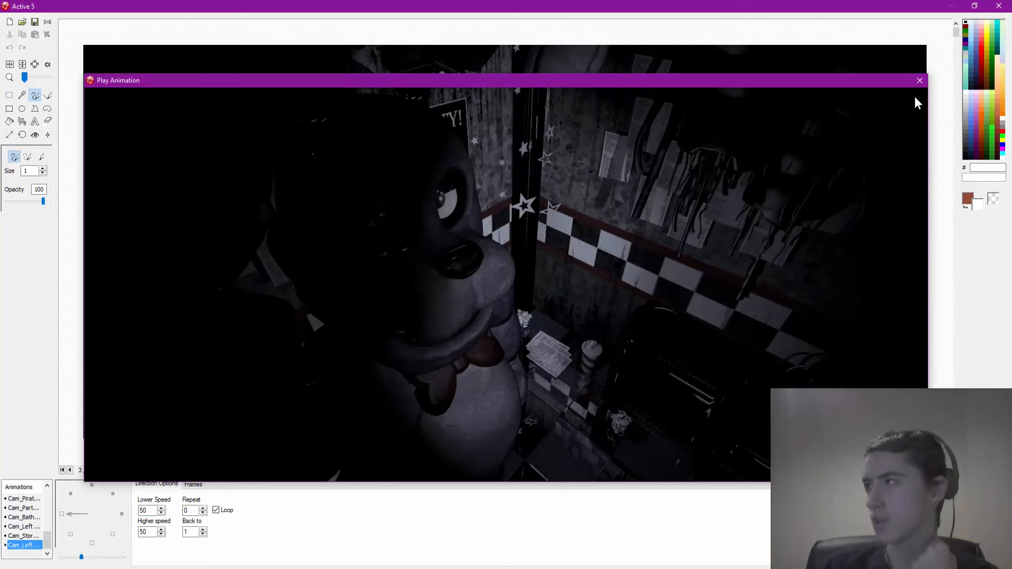
{"action": "left_click", "coordinate": [919, 80]}
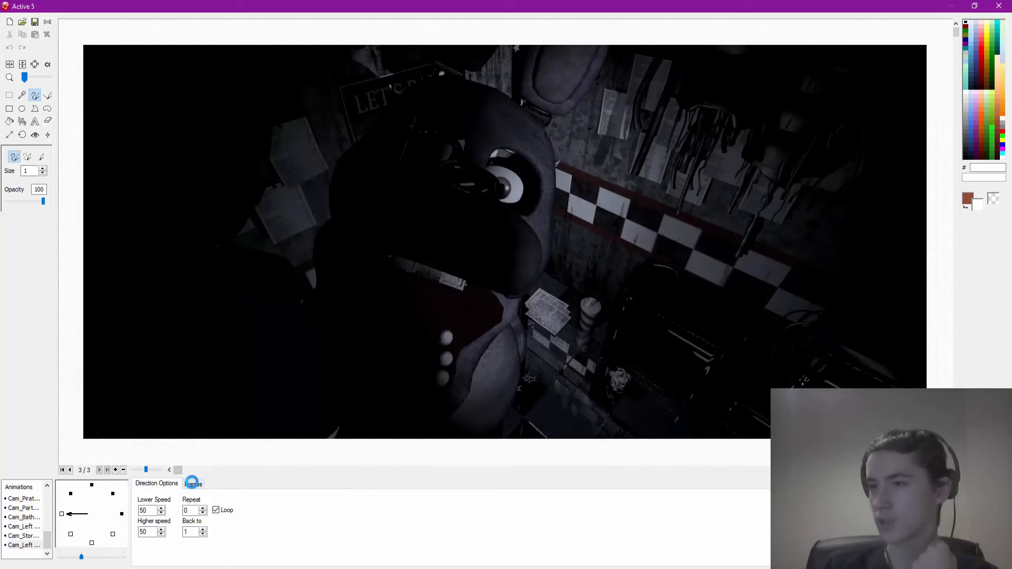
Duplicate frame 2 and move the copy to the end of the sequence as frame 4
{"action": "left_click", "coordinate": [193, 483]}
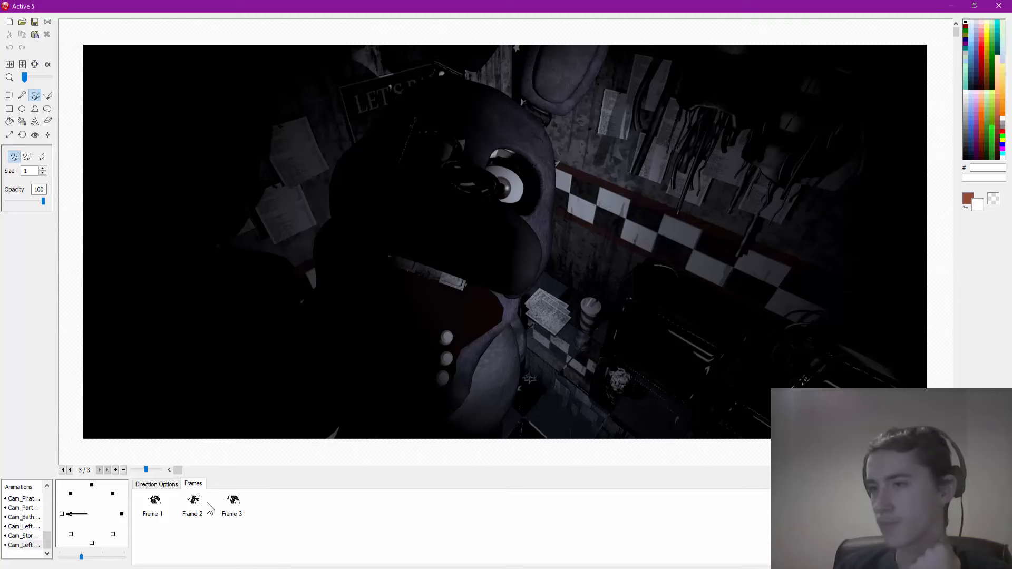
{"action": "left_click", "coordinate": [236, 504]}
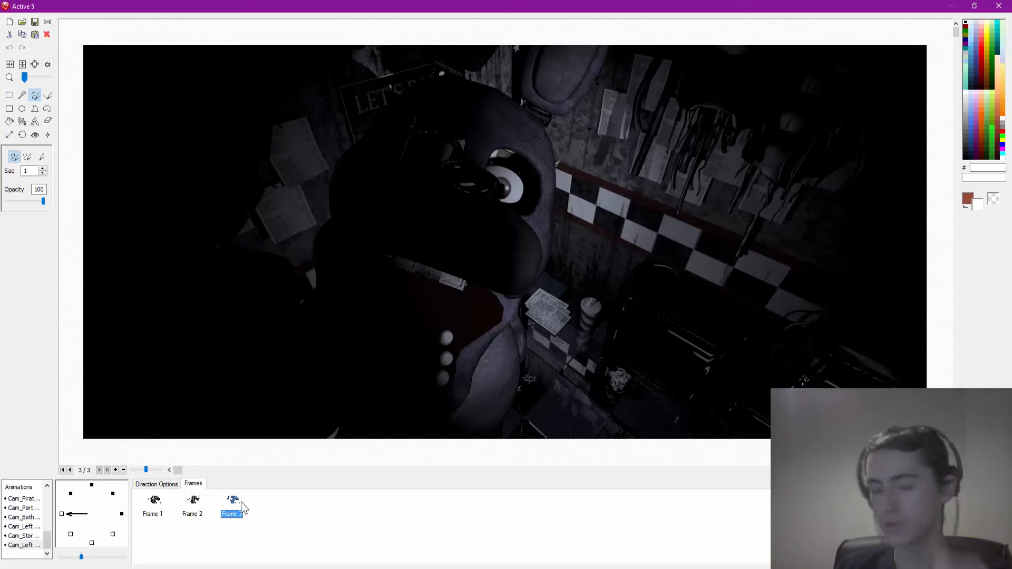
{"action": "left_click", "coordinate": [193, 507]}
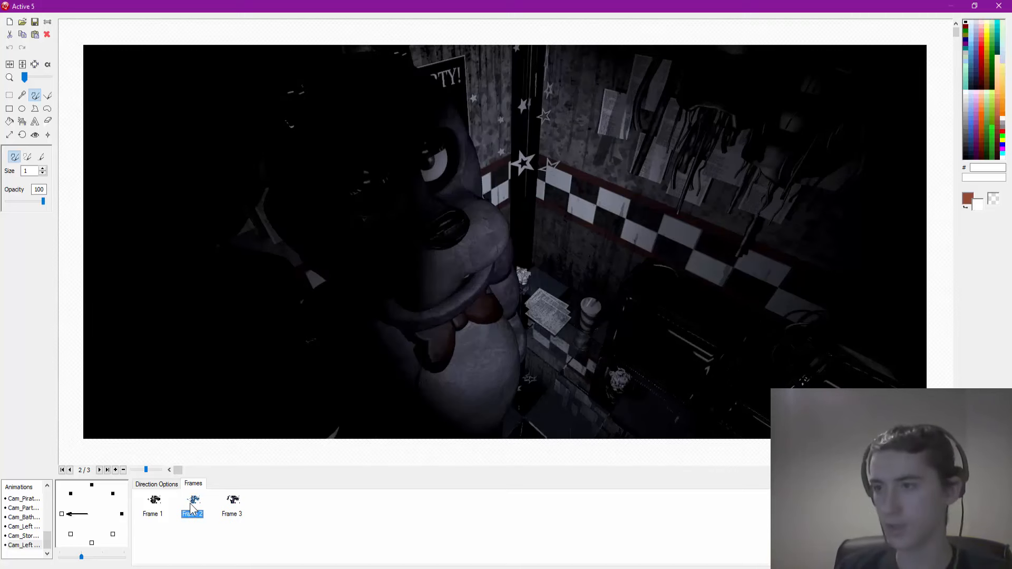
{"action": "key", "text": "ctrl+v"}
{"action": "left_click", "coordinate": [271, 502]}
{"action": "left_click", "coordinate": [235, 504]}
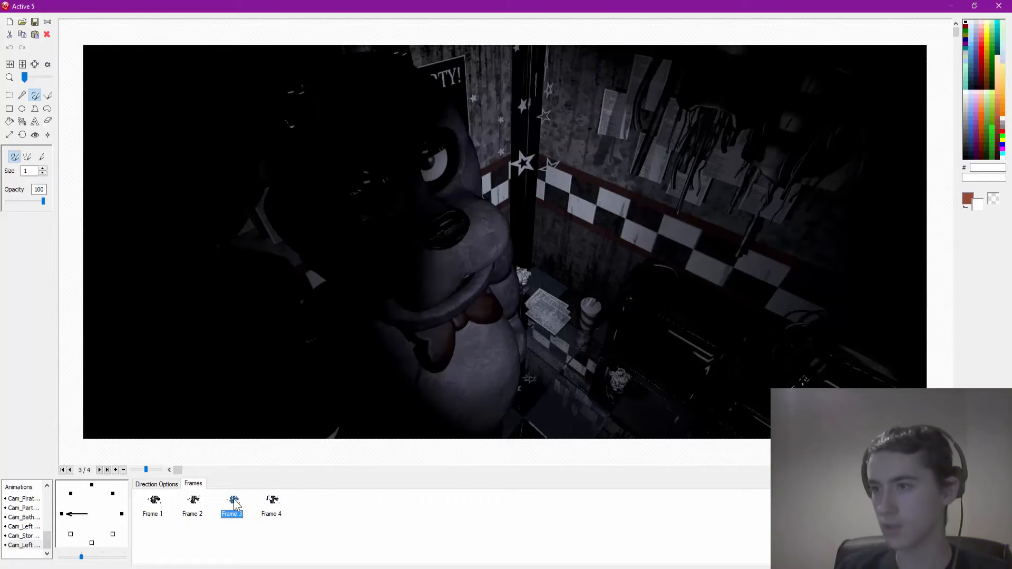
{"action": "left_click_drag", "start_coordinate": [235, 505], "coordinate": [277, 504]}
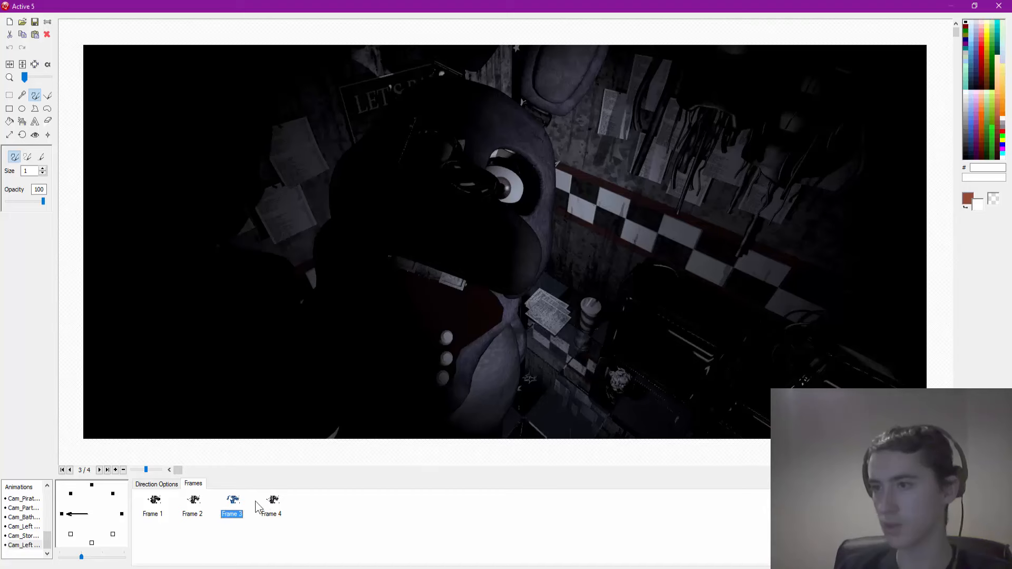
{"action": "left_click", "coordinate": [271, 503]}
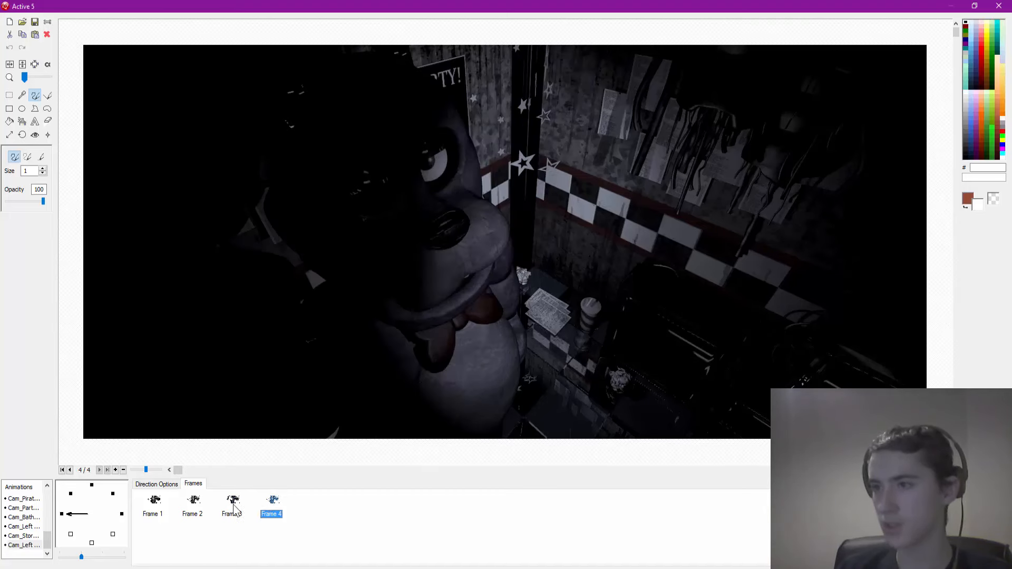
Duplicate frame 3 and move the copy to the end of the sequence as frame 5
{"action": "left_click", "coordinate": [226, 506]}
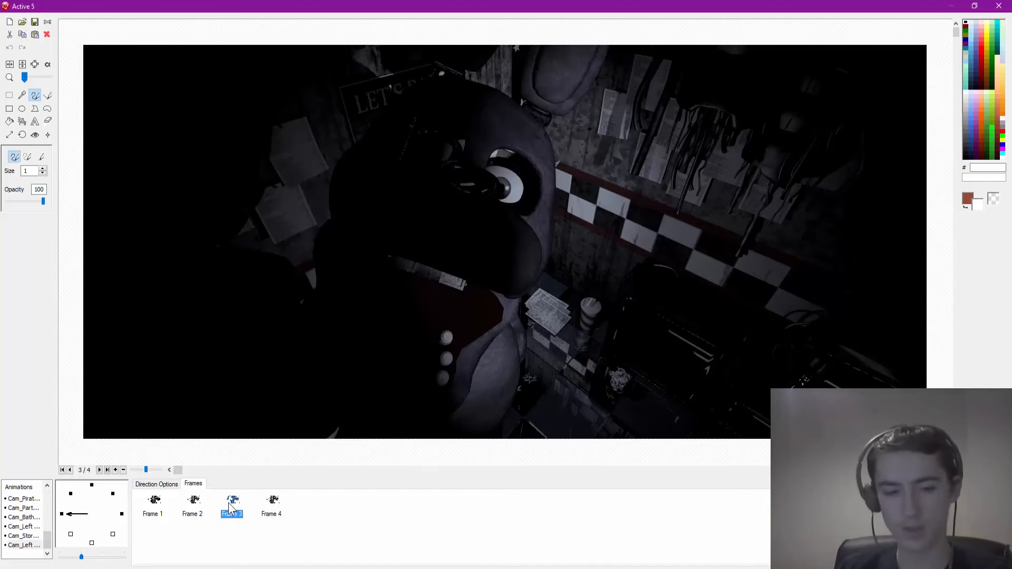
{"action": "left_click", "coordinate": [278, 506]}
{"action": "key", "text": "ctrl+v"}
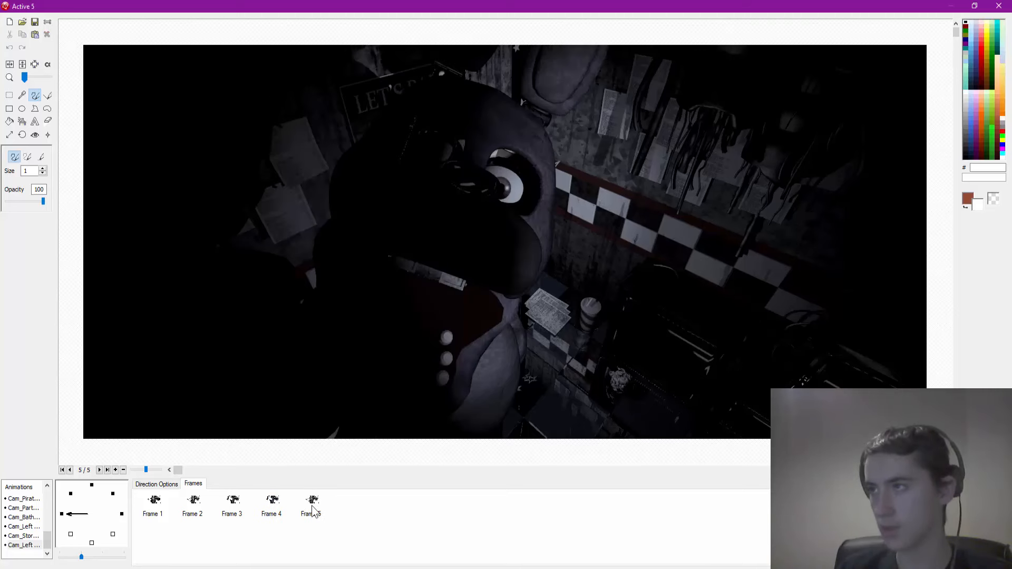
{"action": "left_click", "coordinate": [312, 508]}
{"action": "left_click_drag", "start_coordinate": [267, 503], "coordinate": [310, 508]}
{"action": "left_click", "coordinate": [277, 507]}
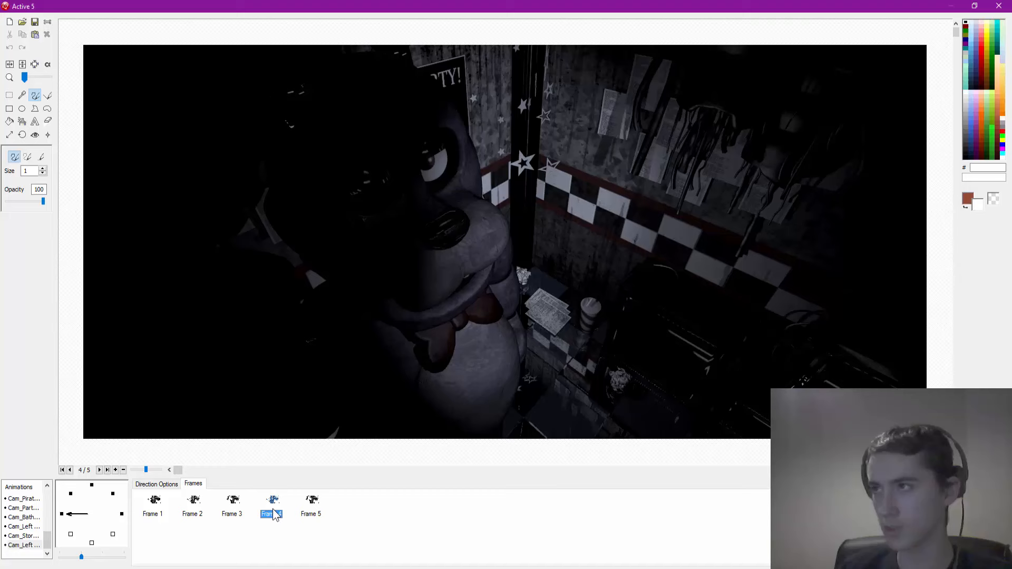
{"action": "left_click", "coordinate": [312, 508]}
Add a copy of frame 1 at the end as frame 6 and preview the looping animation
{"action": "left_click", "coordinate": [155, 506]}
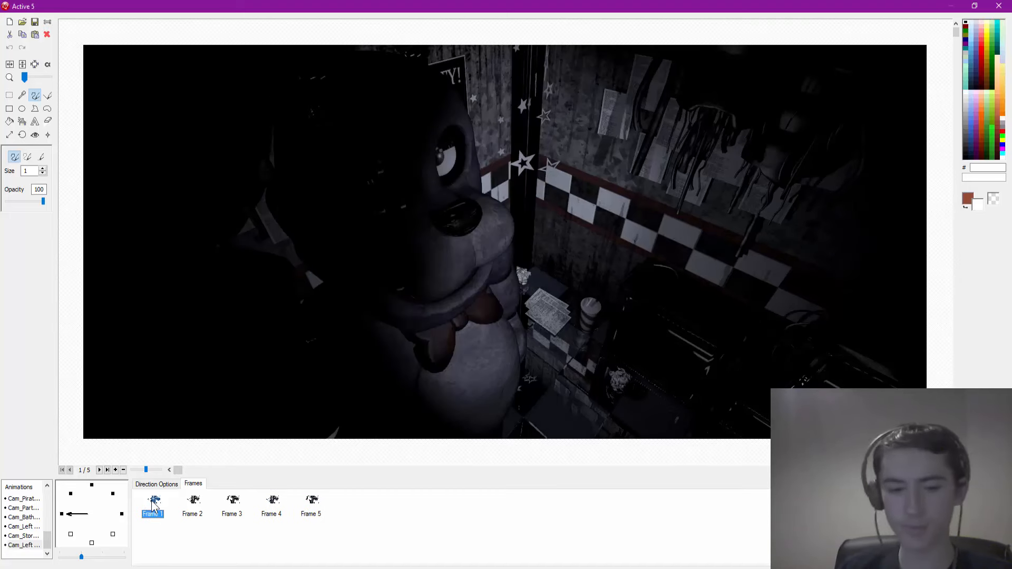
{"action": "left_click", "coordinate": [321, 502]}
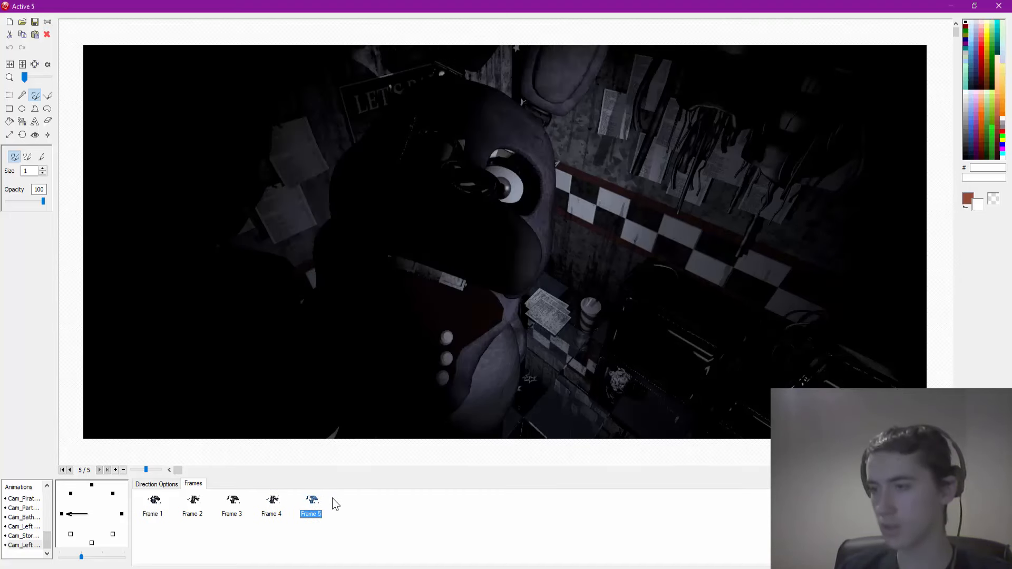
{"action": "key", "text": "ctrl+v"}
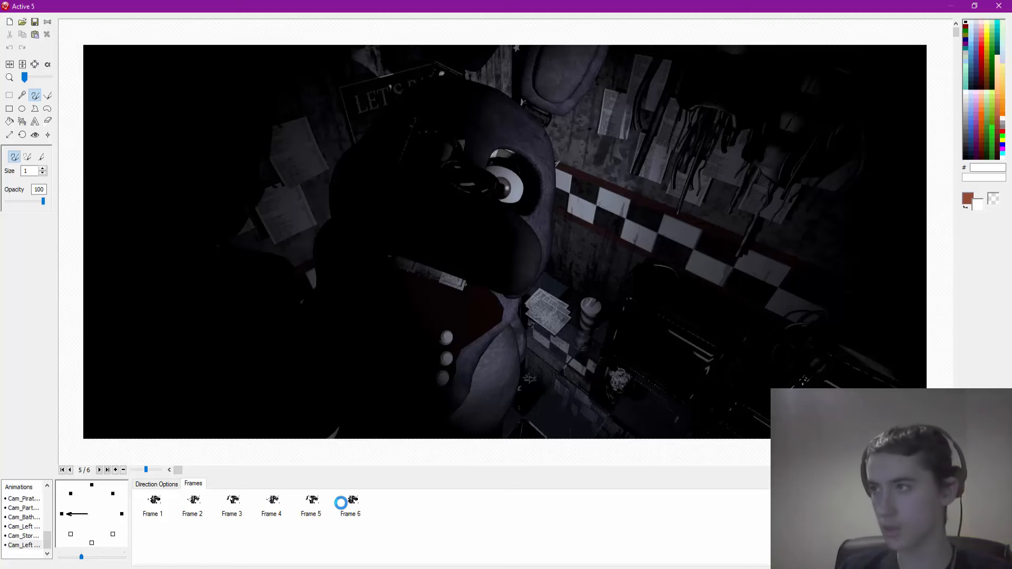
{"action": "left_click", "coordinate": [312, 506]}
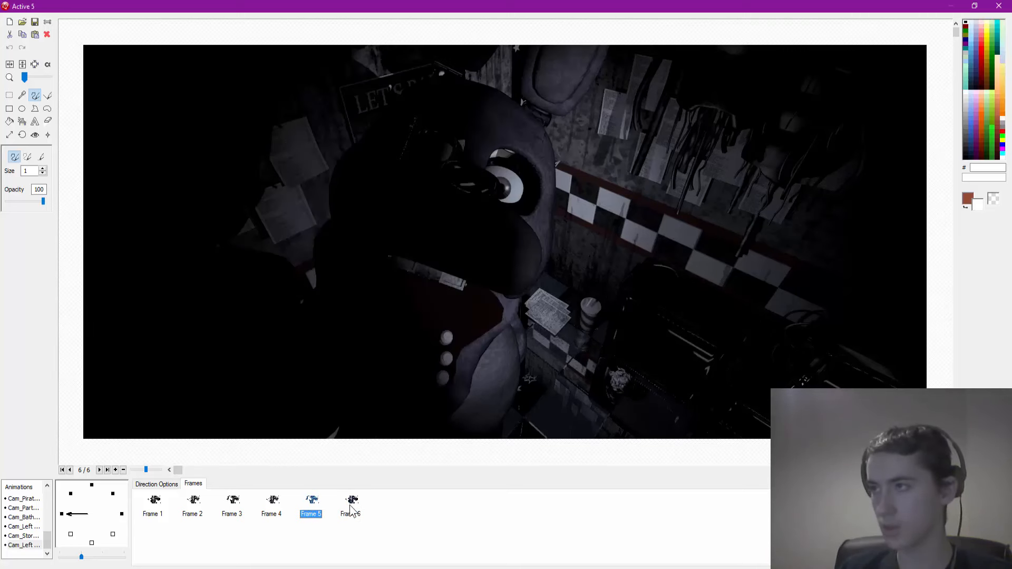
{"action": "left_click", "coordinate": [351, 507]}
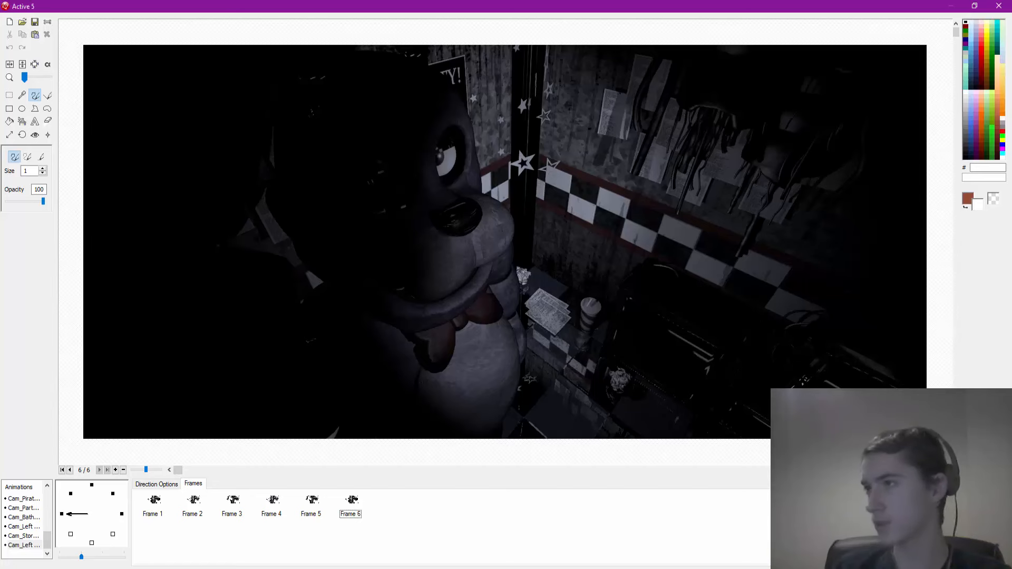
{"action": "double_click", "coordinate": [24, 545]}
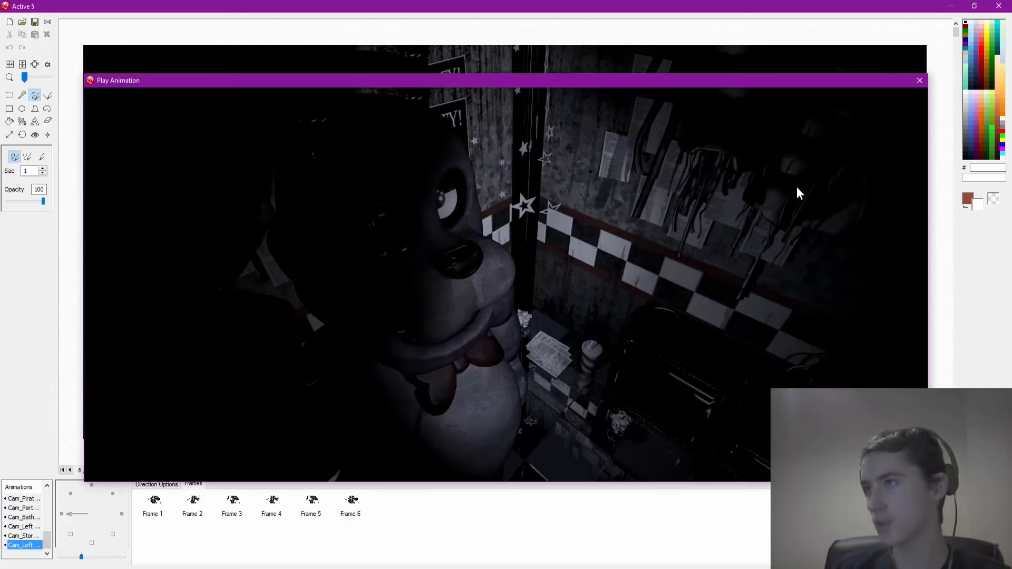
{"action": "left_click", "coordinate": [919, 81]}
Set the animation's Higher speed to 40 and preview the playback
{"action": "left_click", "coordinate": [156, 483]}
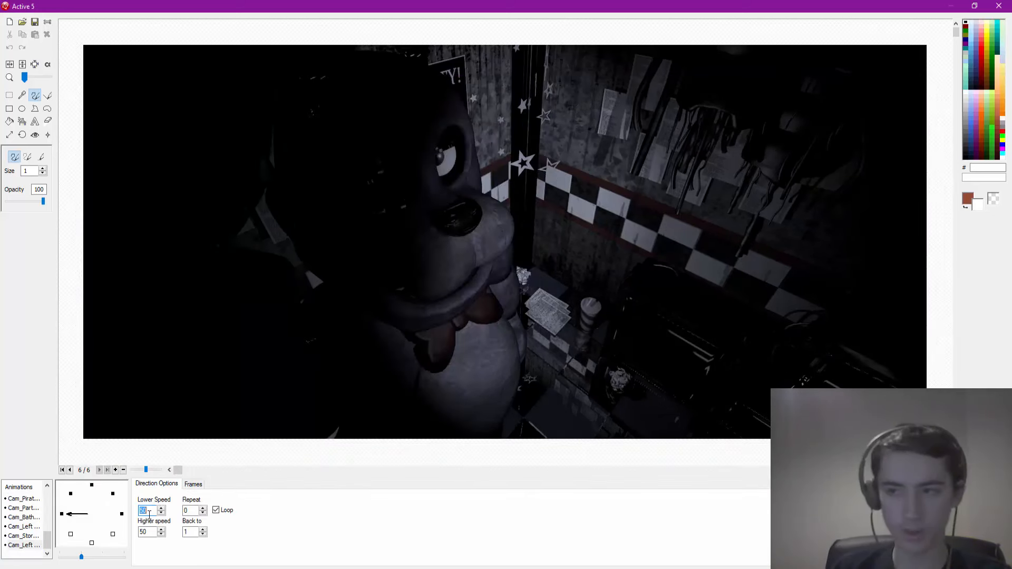
{"action": "double_click", "coordinate": [148, 531]}
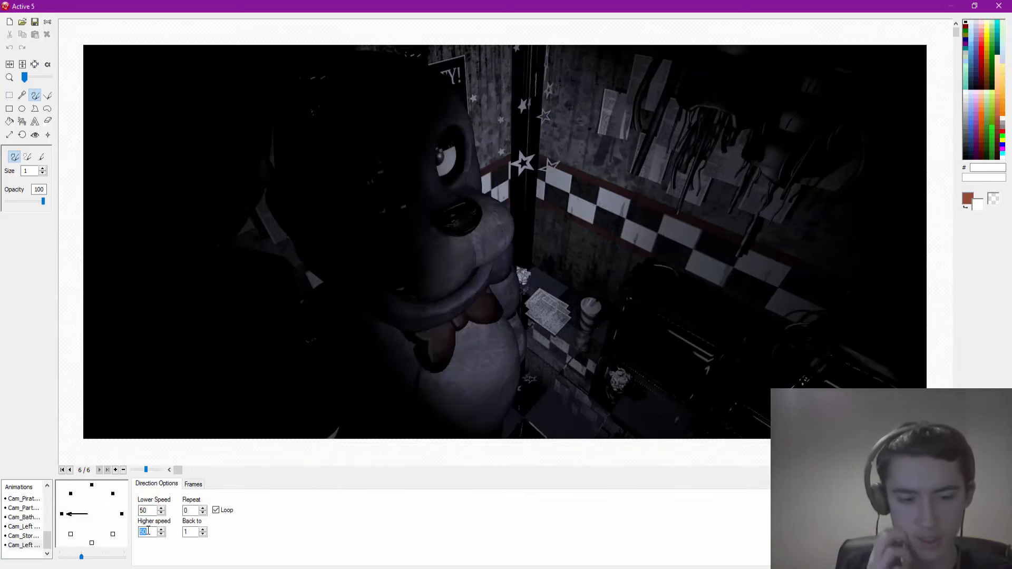
{"action": "type", "text": "40"}
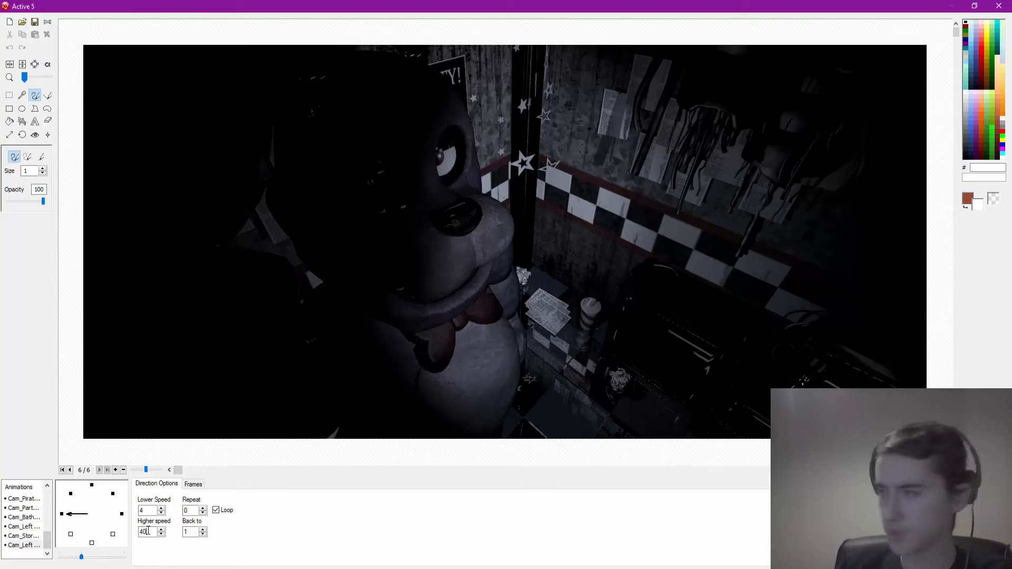
{"action": "double_click", "coordinate": [24, 545]}
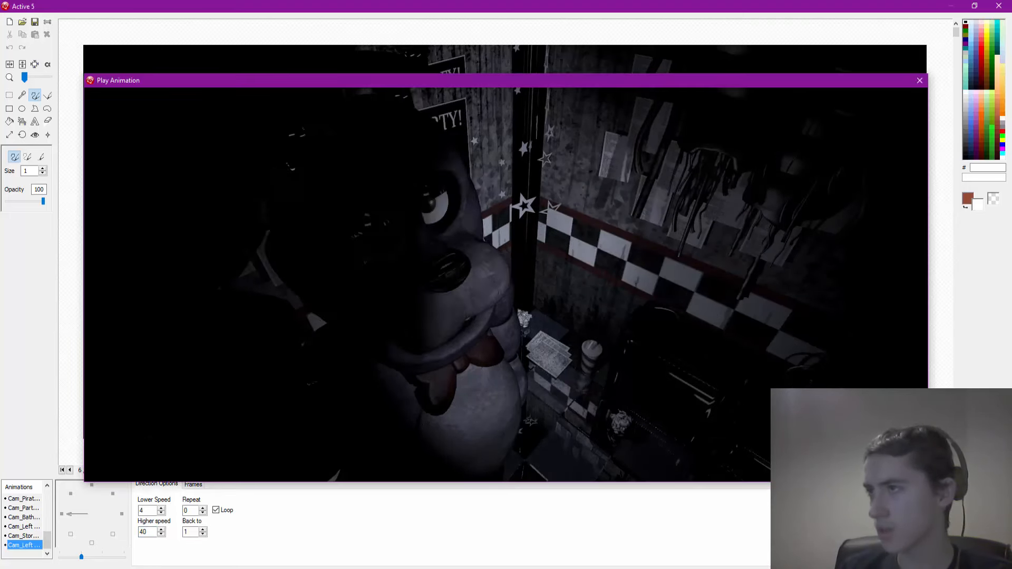
{"action": "left_click", "coordinate": [916, 80]}
Add a copy of frame 2 at the end as frame 7 and check the frame order
{"action": "left_click", "coordinate": [193, 483]}
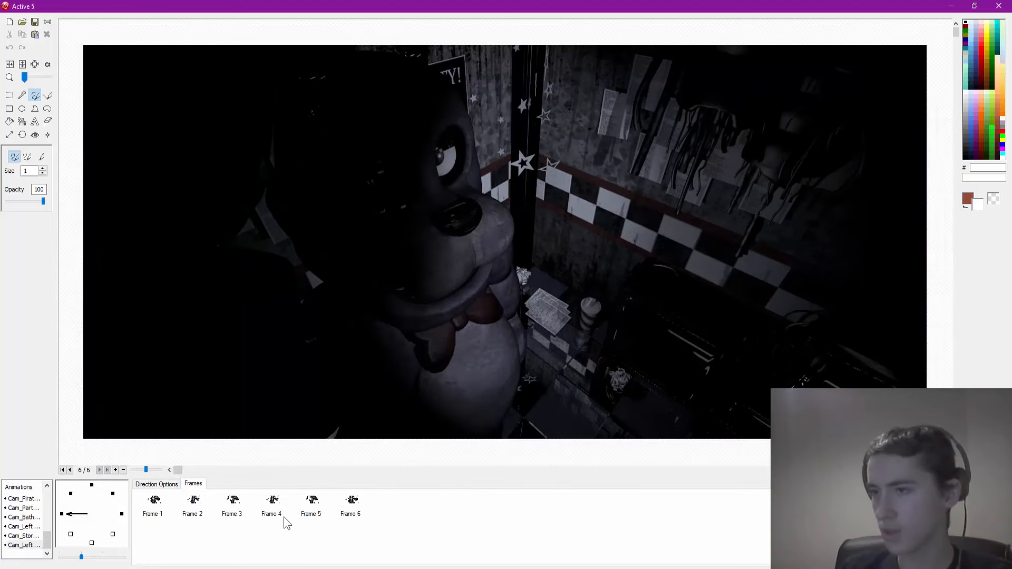
{"action": "left_click", "coordinate": [311, 503]}
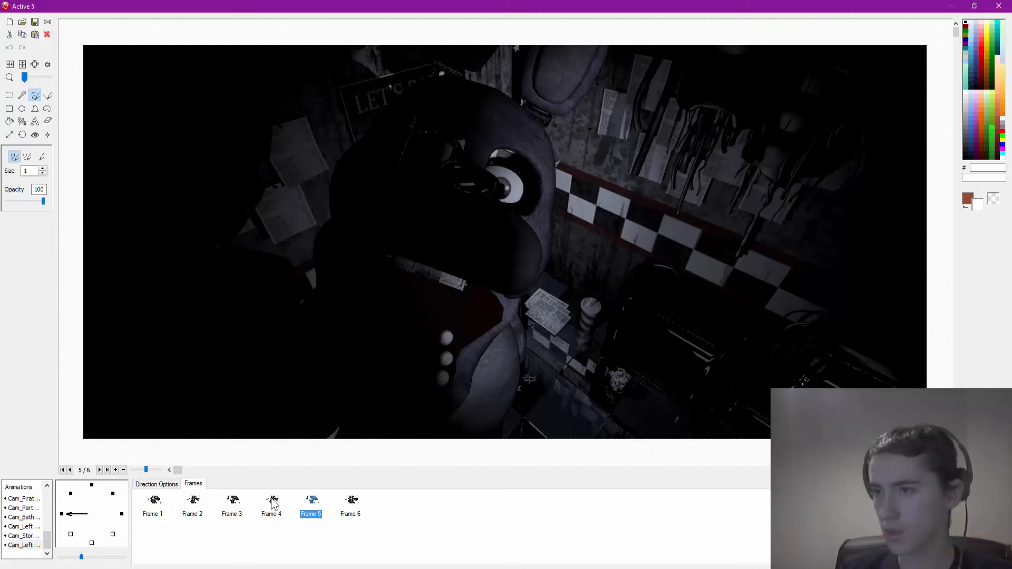
{"action": "left_click", "coordinate": [158, 504]}
{"action": "left_click", "coordinate": [185, 503]}
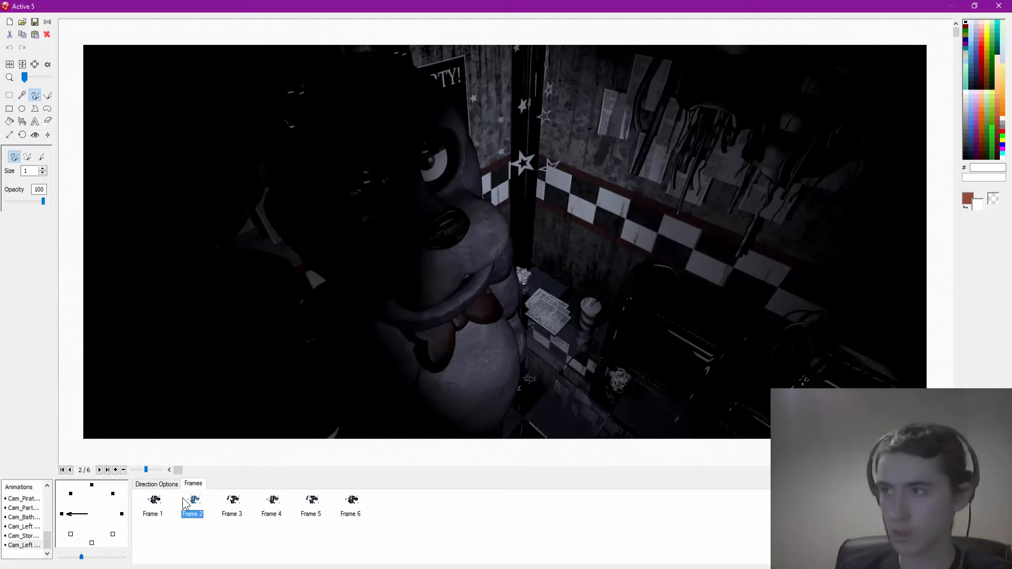
{"action": "left_click", "coordinate": [394, 509]}
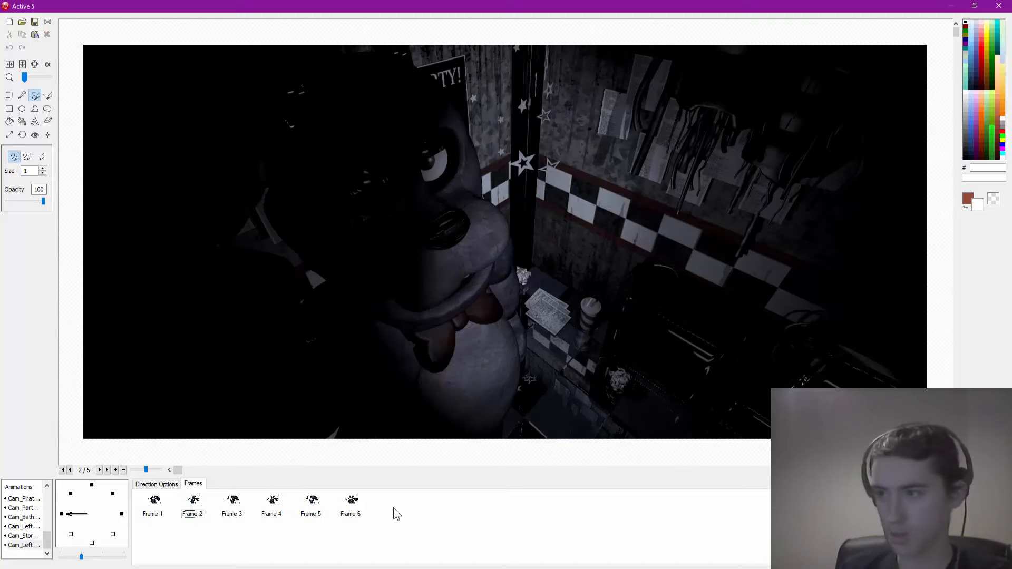
{"action": "left_click", "coordinate": [390, 508]}
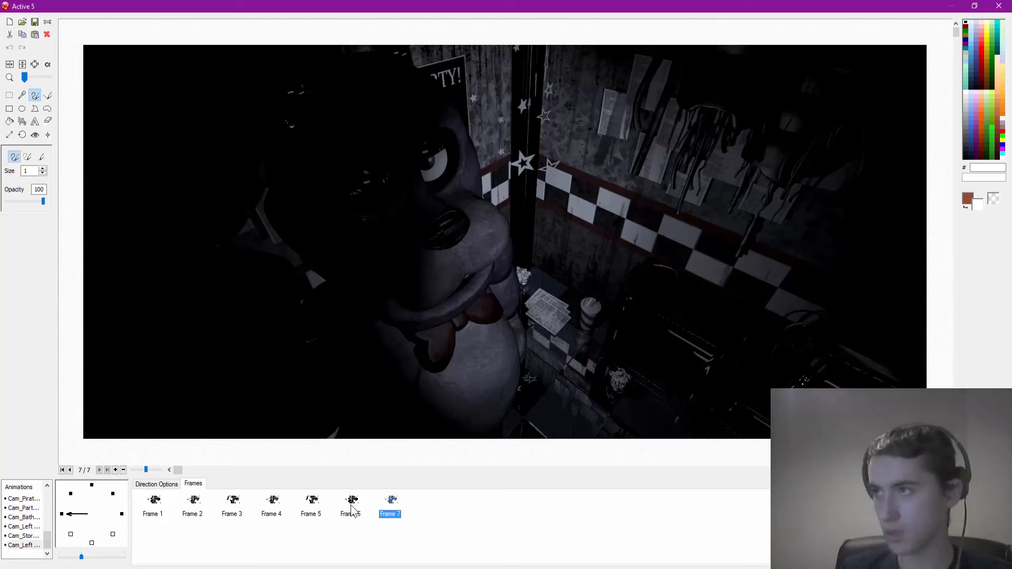
{"action": "left_click", "coordinate": [351, 506]}
{"action": "left_click", "coordinate": [384, 509]}
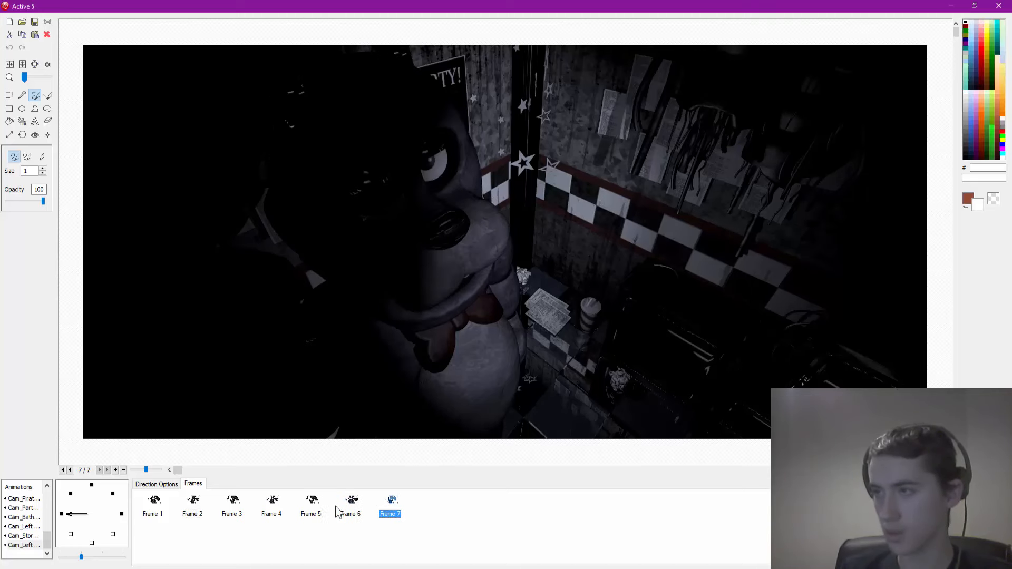
{"action": "left_click", "coordinate": [273, 507]}
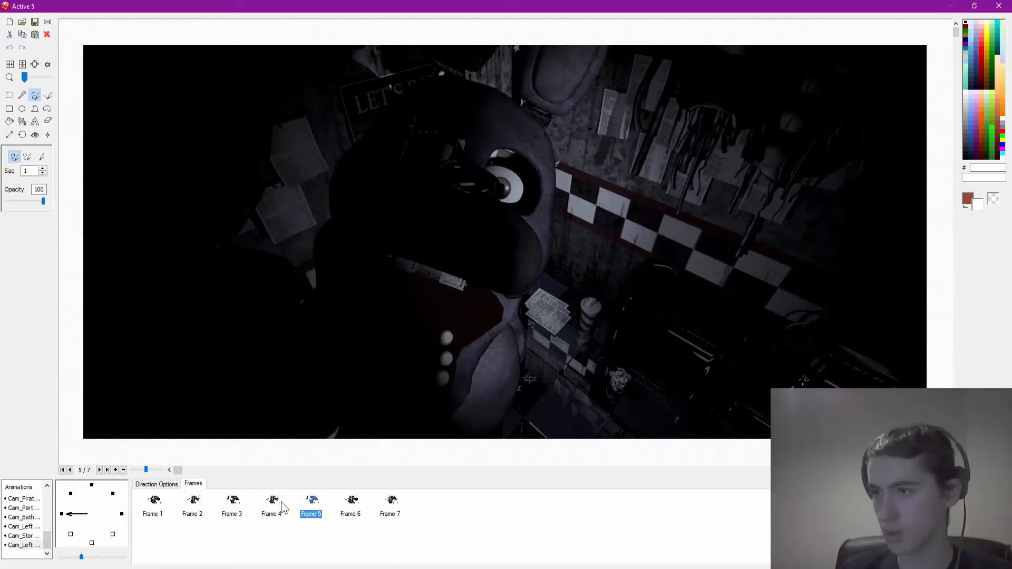
{"action": "left_click", "coordinate": [270, 511]}
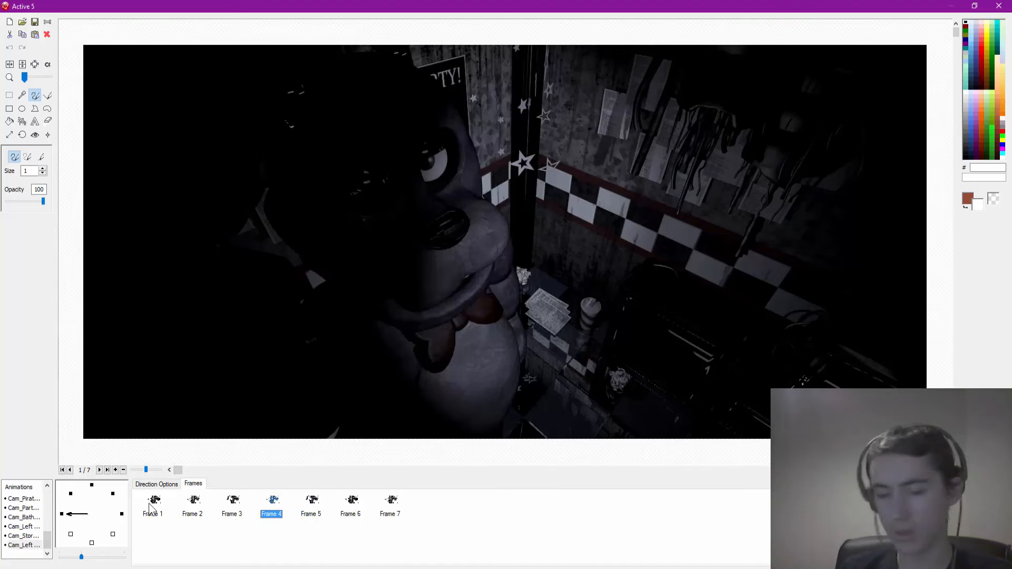
Add a copy of frame 1 at the end as frame 8, preview the animation and show its direction settings
{"action": "left_click", "coordinate": [151, 506]}
{"action": "left_click", "coordinate": [442, 519]}
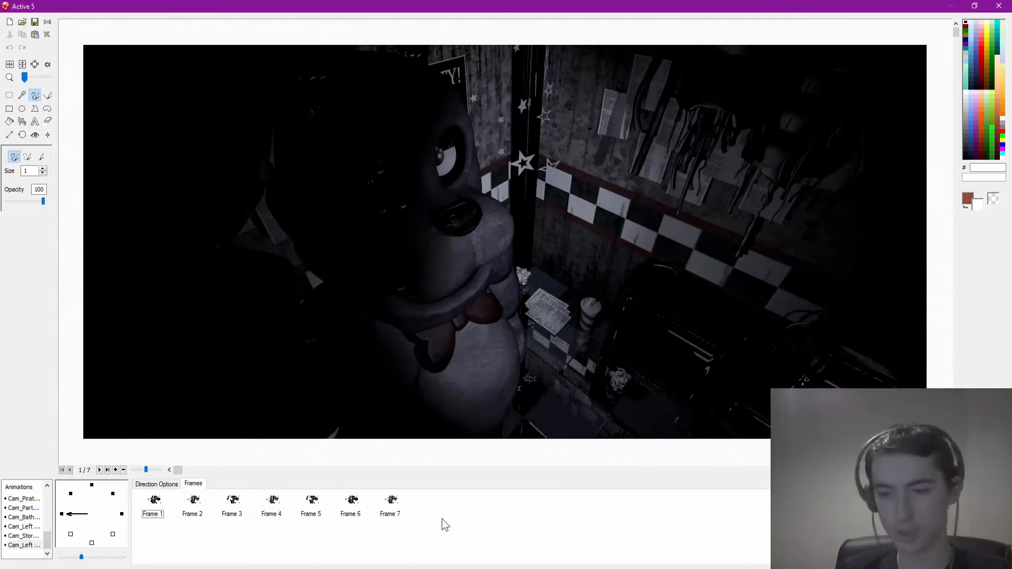
{"action": "key", "text": "ctrl+v"}
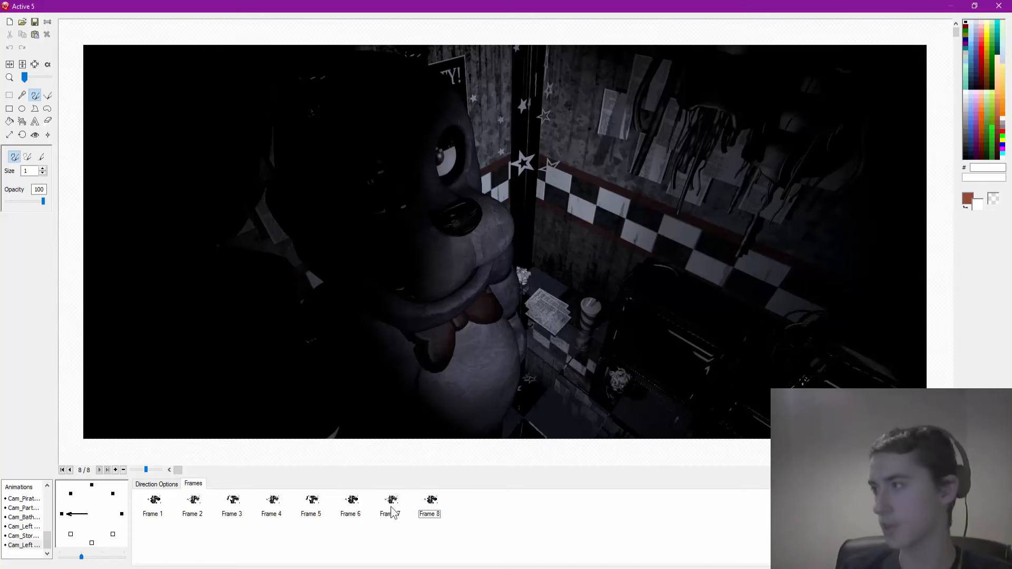
{"action": "left_click", "coordinate": [785, 488]}
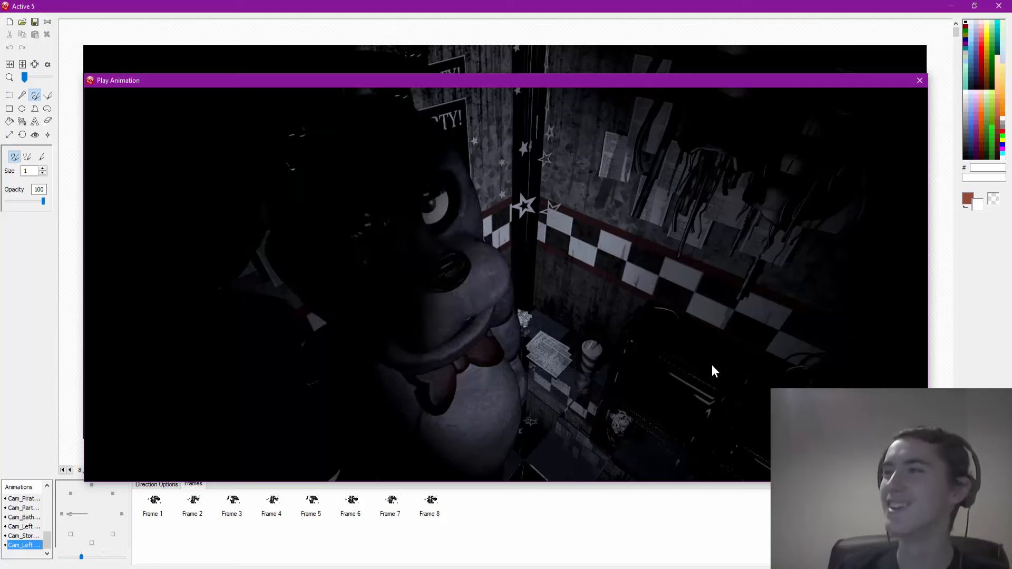
{"action": "left_click", "coordinate": [919, 81]}
{"action": "left_click", "coordinate": [156, 485]}
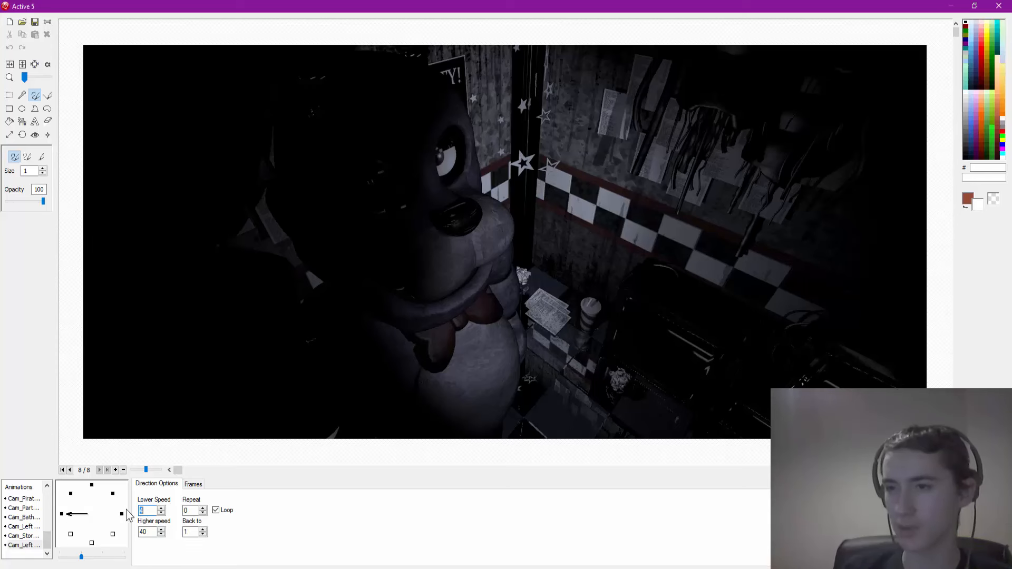
Create a new animation named Cam_Right Hall
{"action": "left_click", "coordinate": [22, 536]}
{"action": "right_click", "coordinate": [23, 536]}
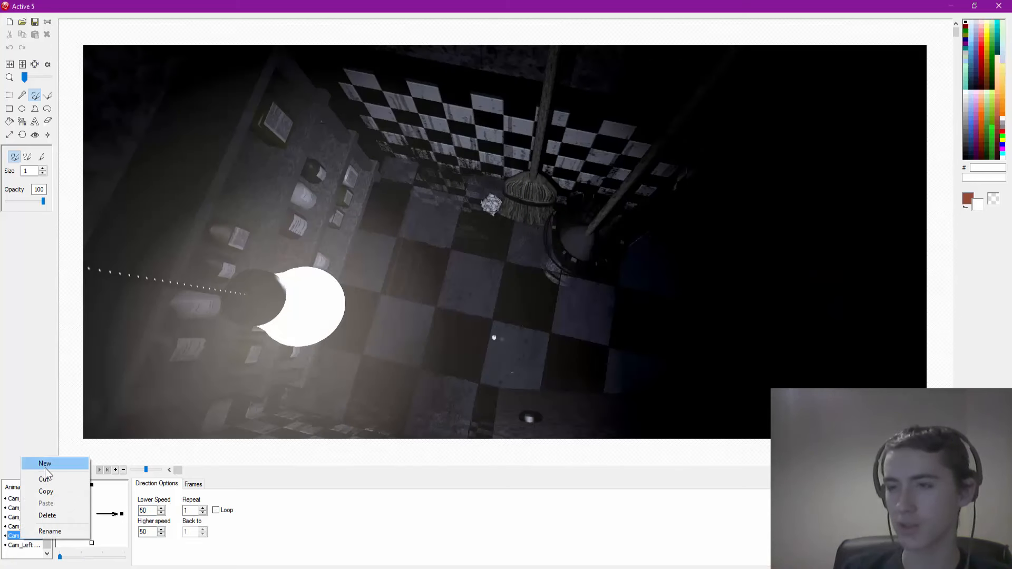
{"action": "left_click", "coordinate": [49, 464]}
{"action": "type", "text": "Cam_Right Hall"}
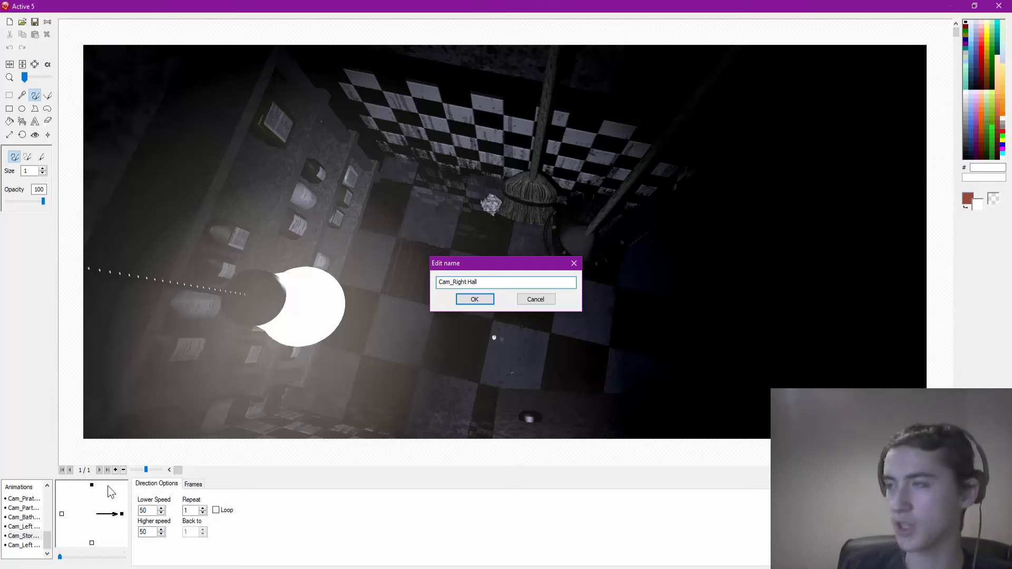
{"action": "key", "text": "Return"}
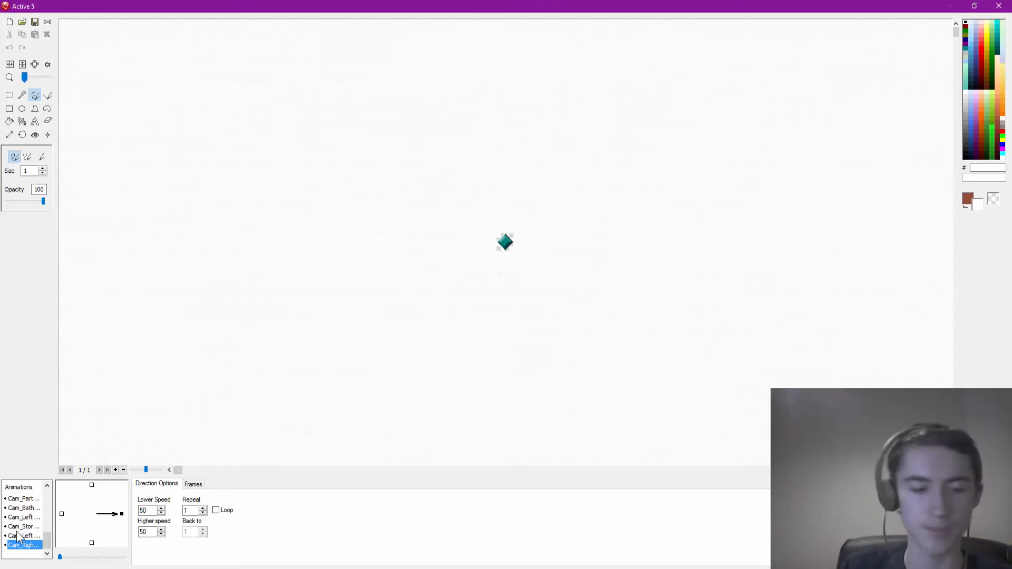
Import RHallMC1.png from the Rooms folder's RHall > Main subfolder into the Cam_Right Hall animation's frames
{"action": "left_click", "coordinate": [196, 484]}
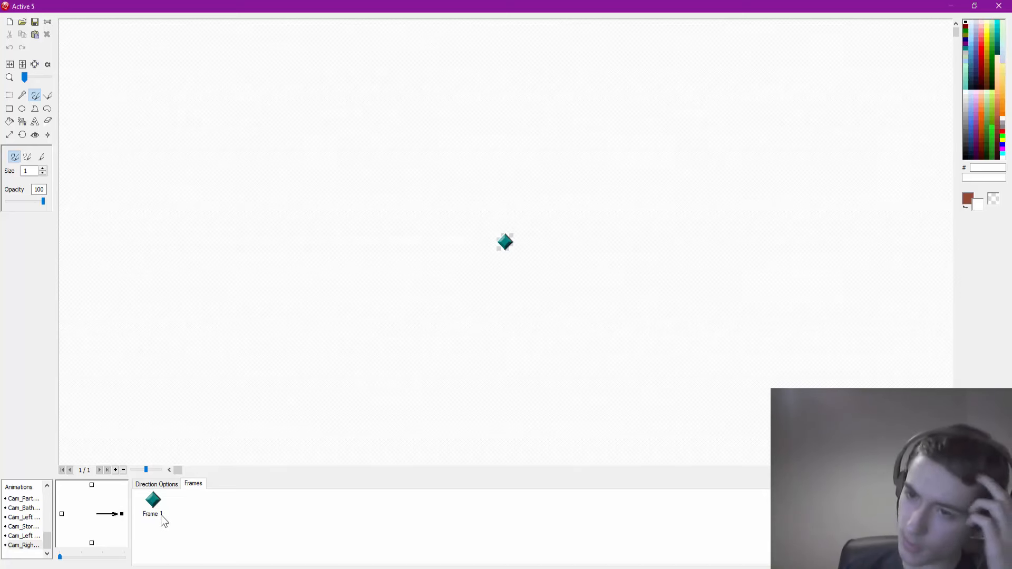
{"action": "left_click", "coordinate": [23, 22]}
{"action": "left_click", "coordinate": [452, 157]}
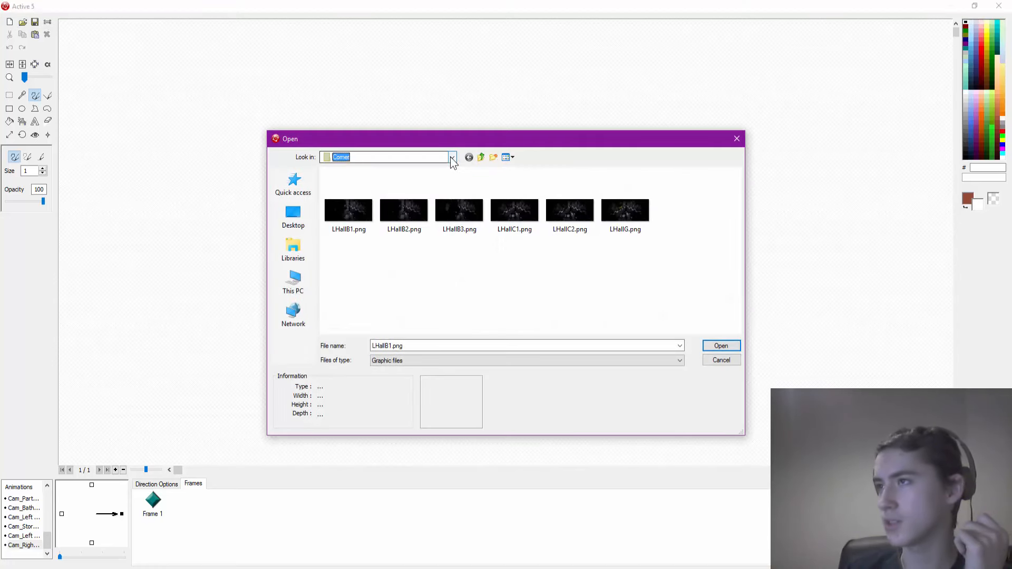
{"action": "left_click", "coordinate": [361, 220]}
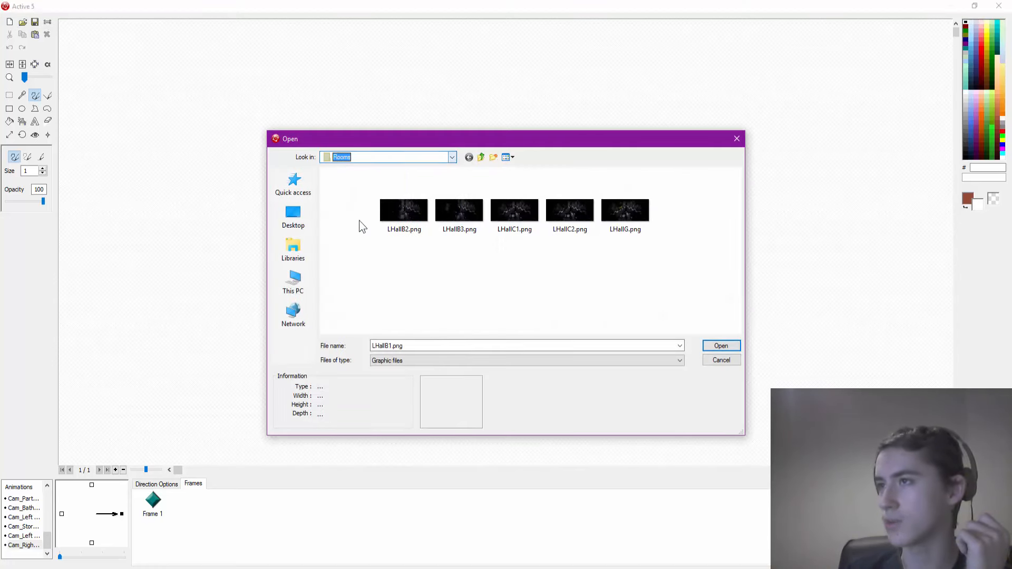
{"action": "double_click", "coordinate": [352, 249]}
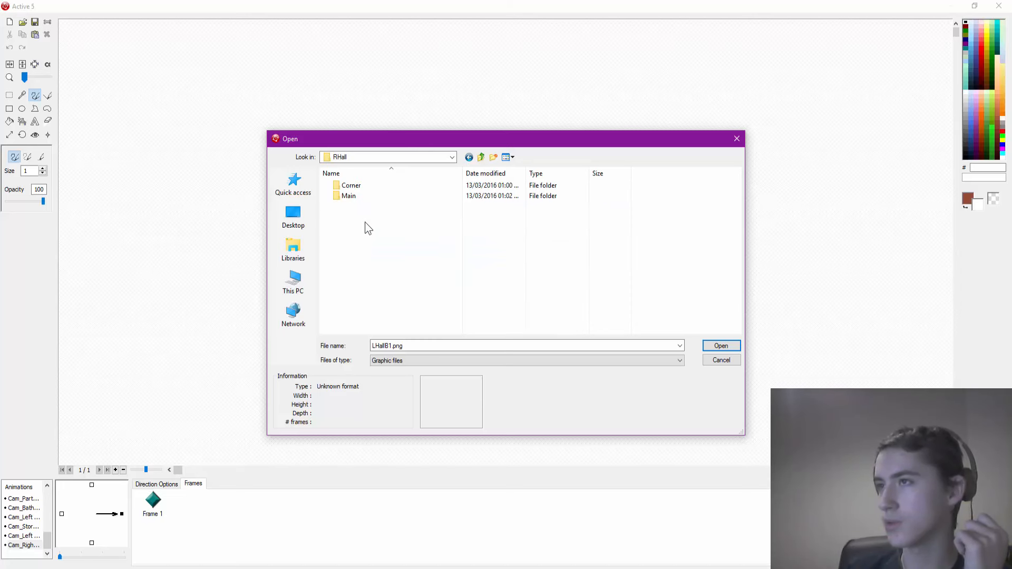
{"action": "double_click", "coordinate": [371, 196]}
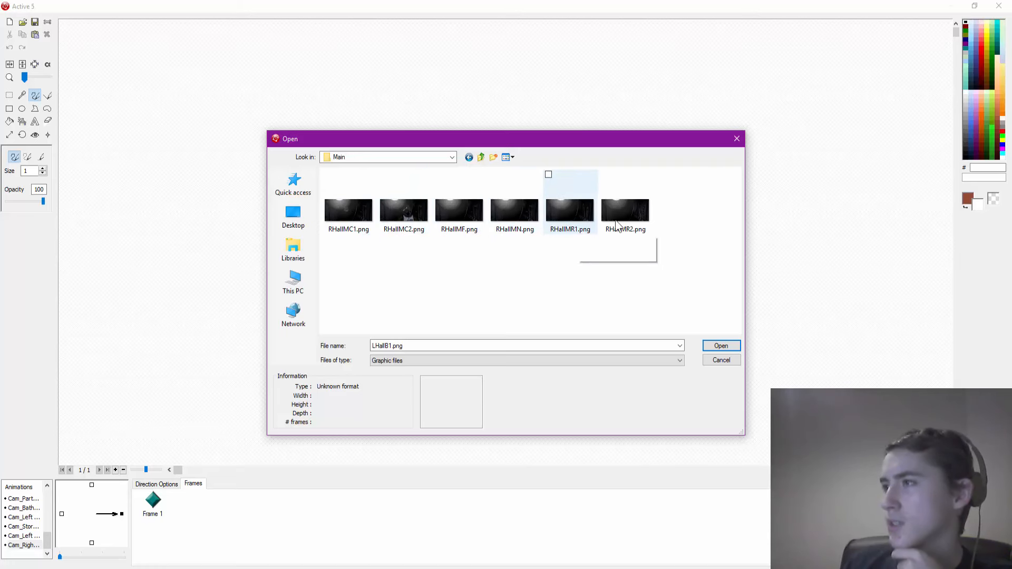
{"action": "double_click", "coordinate": [359, 226]}
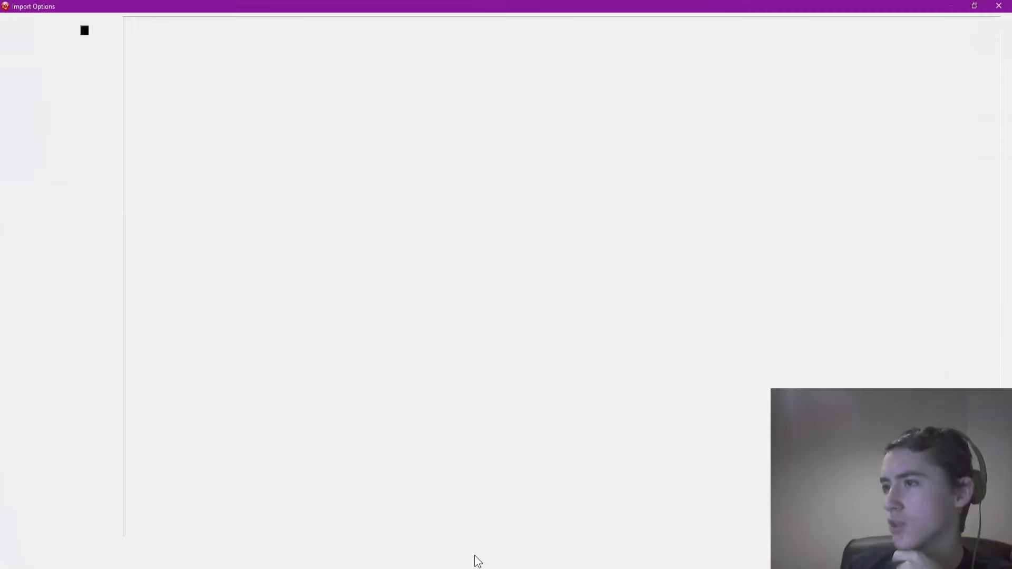
{"action": "left_click", "coordinate": [474, 559]}
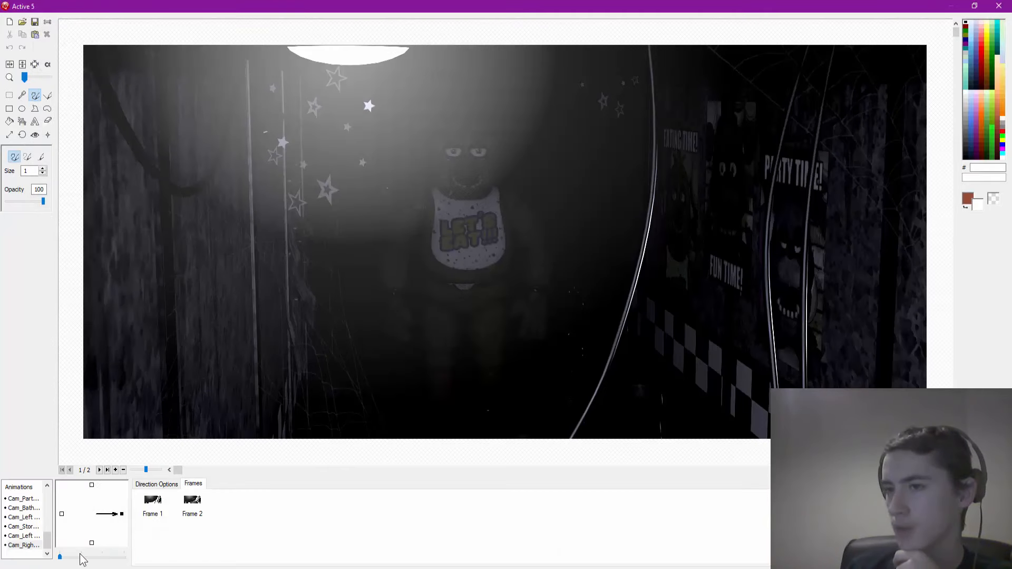
Raise the Cam_Right Hall animation to eight directions and return to the right-facing direction
{"action": "left_click", "coordinate": [80, 554]}
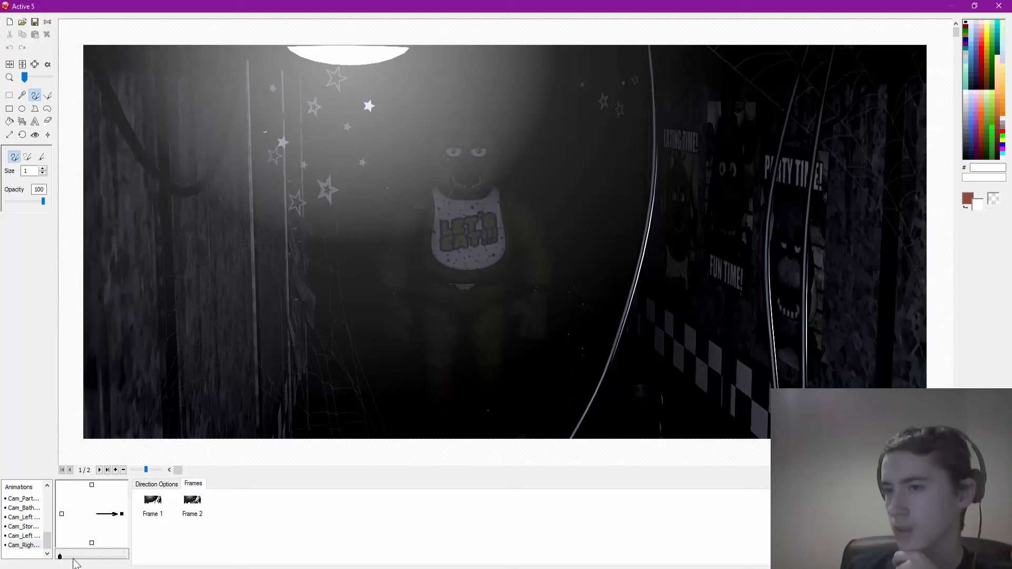
{"action": "left_click_drag", "start_coordinate": [73, 559], "coordinate": [76, 559]}
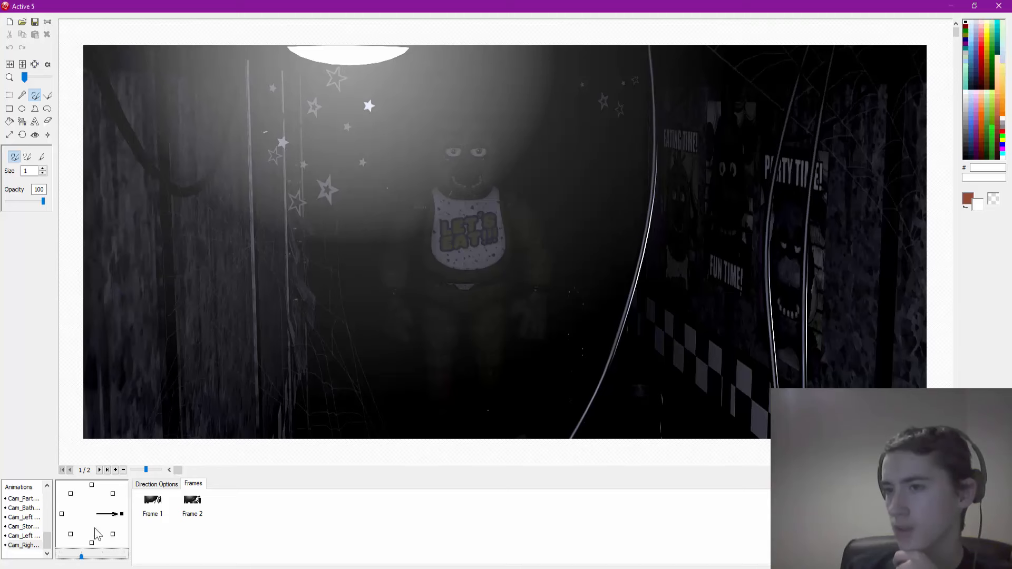
{"action": "left_click", "coordinate": [112, 494]}
{"action": "left_click", "coordinate": [121, 514]}
Delete frame 2 from the right-facing direction of the Cam_Right Hall animation
{"action": "left_click", "coordinate": [197, 498]}
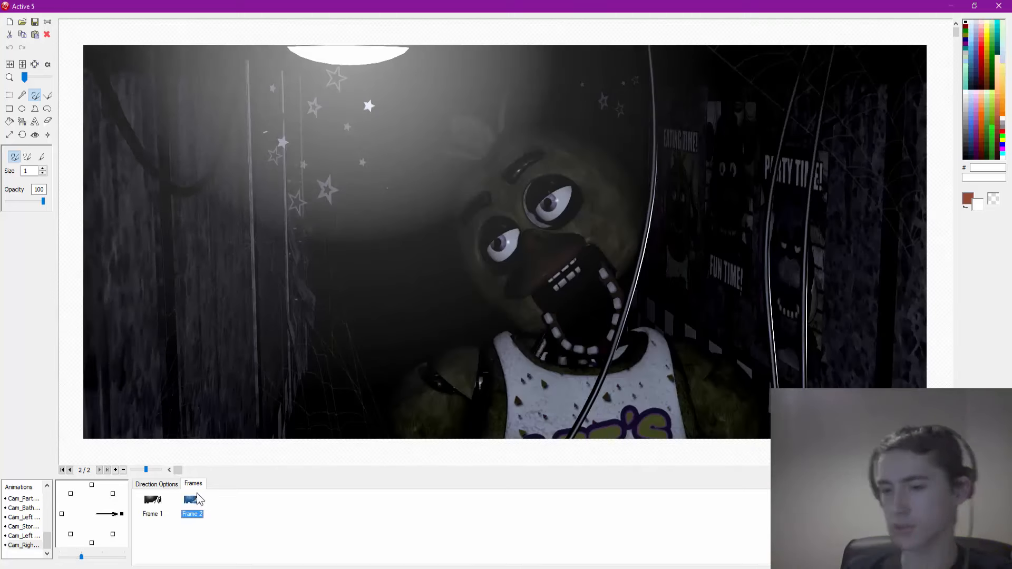
{"action": "key", "text": "Delete"}
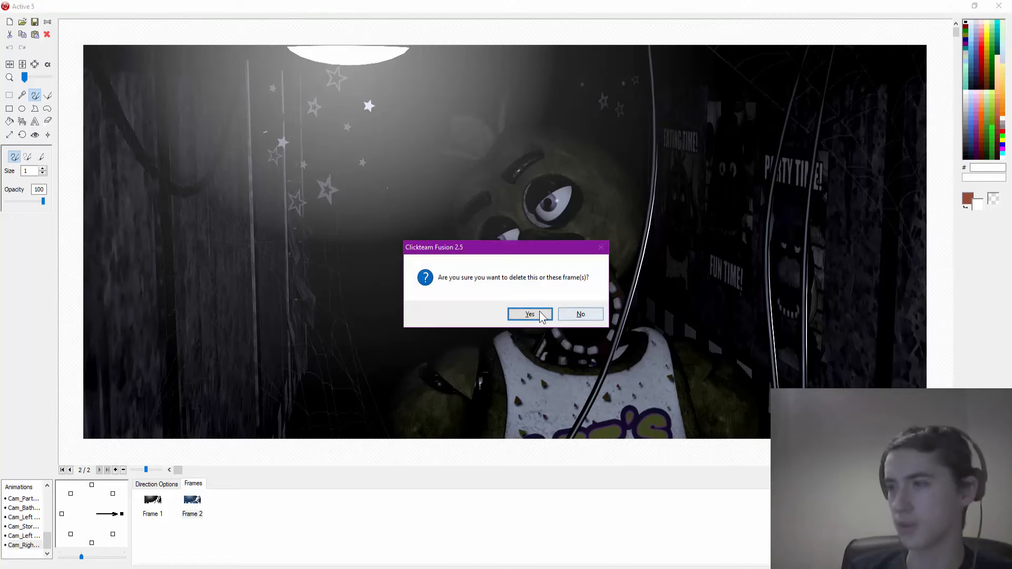
{"action": "left_click", "coordinate": [530, 314]}
Import RHallMC2.png into the diagonal up-right direction as a single image, with Import As Animation turned off
{"action": "left_click", "coordinate": [113, 494]}
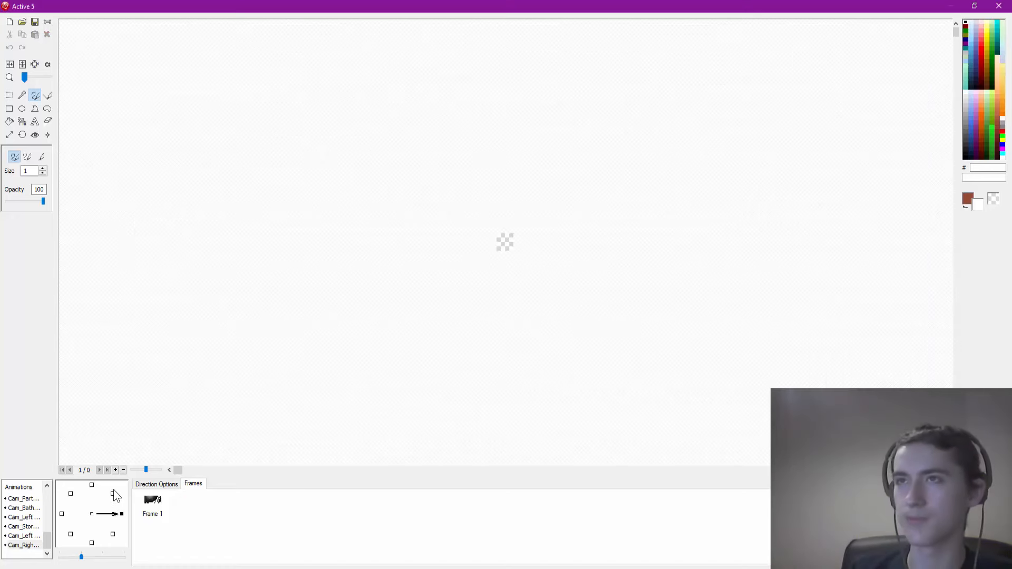
{"action": "left_click", "coordinate": [22, 21]}
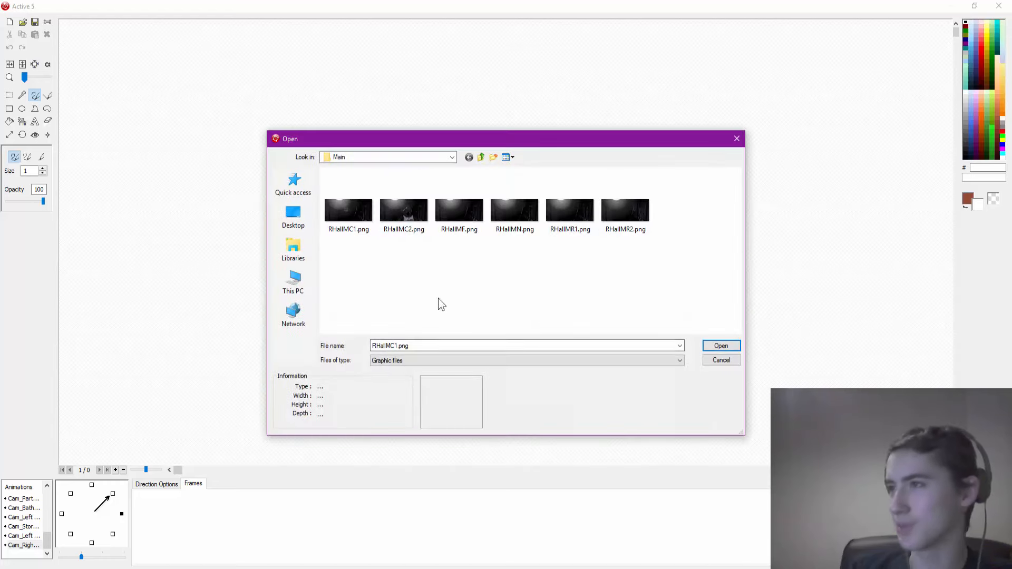
{"action": "double_click", "coordinate": [390, 205]}
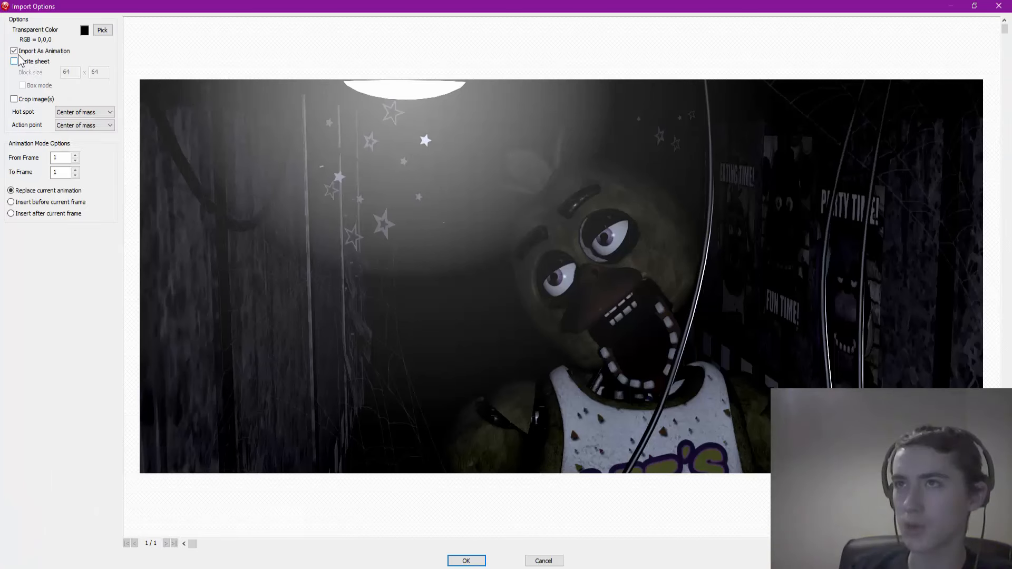
{"action": "left_click", "coordinate": [14, 51]}
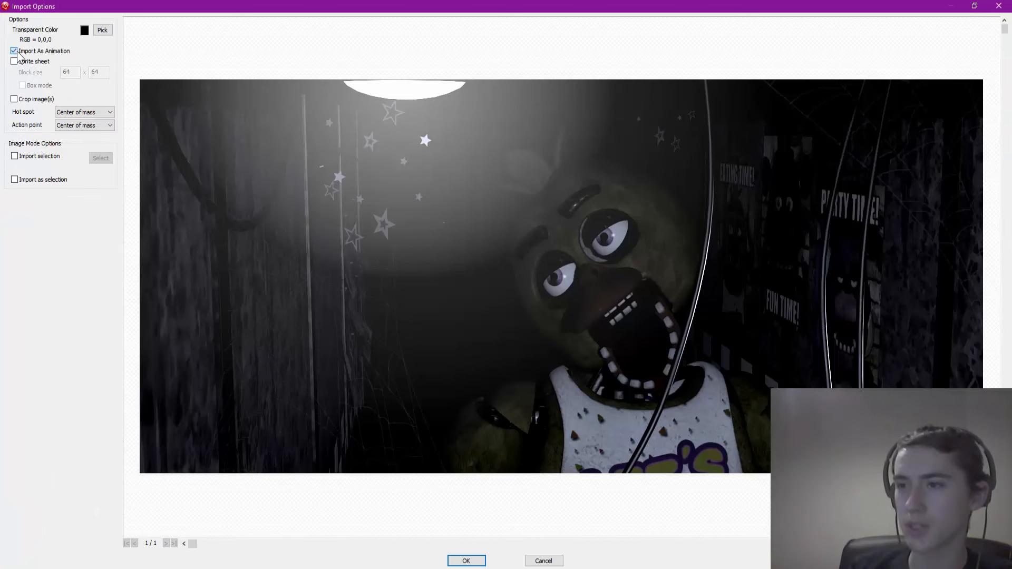
{"action": "left_click", "coordinate": [463, 560]}
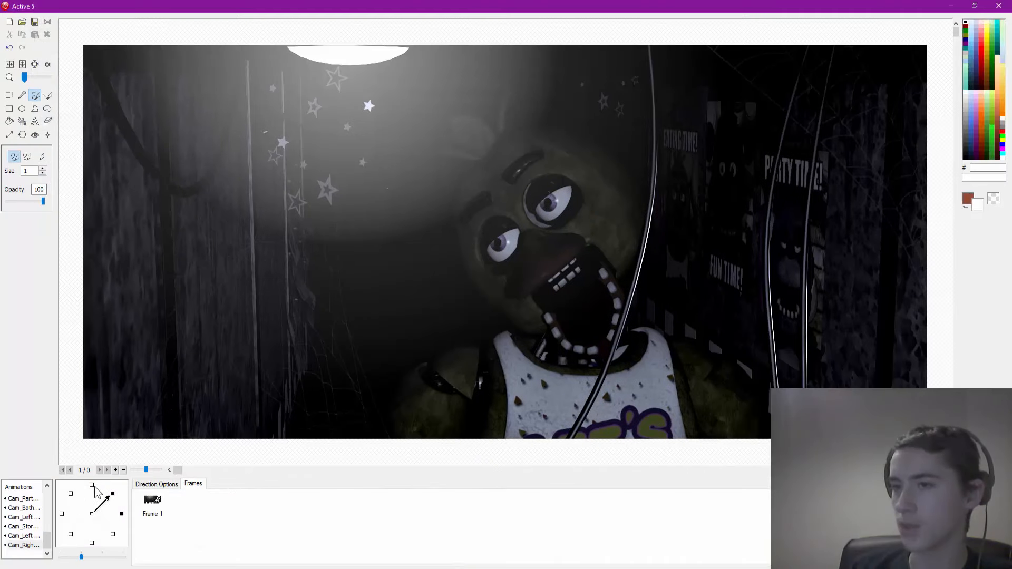
Import RHallMF.png as a single image into the upward direction of Cam_Right Hall
{"action": "left_click", "coordinate": [92, 485]}
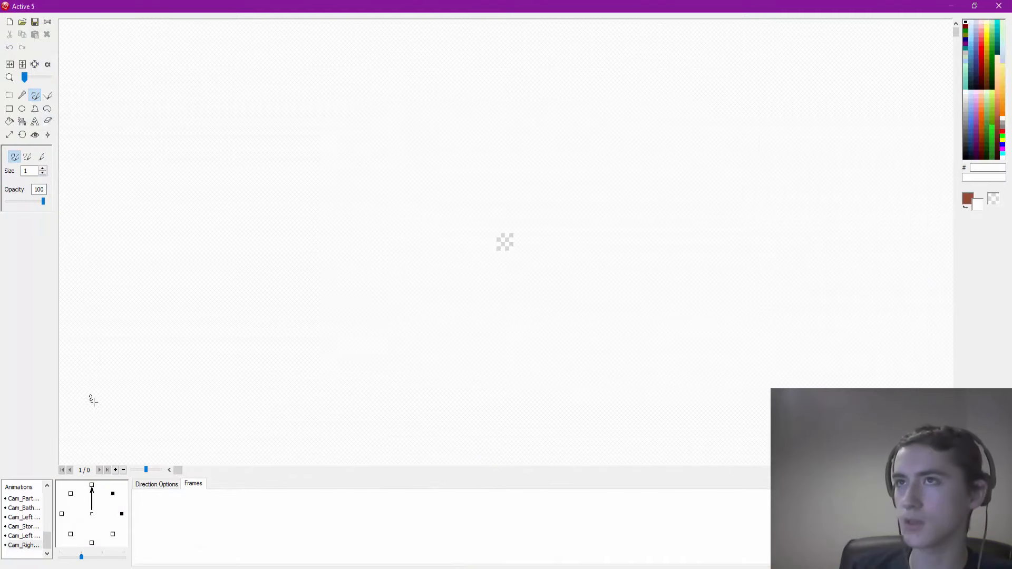
{"action": "left_click", "coordinate": [22, 22]}
{"action": "double_click", "coordinate": [460, 213]}
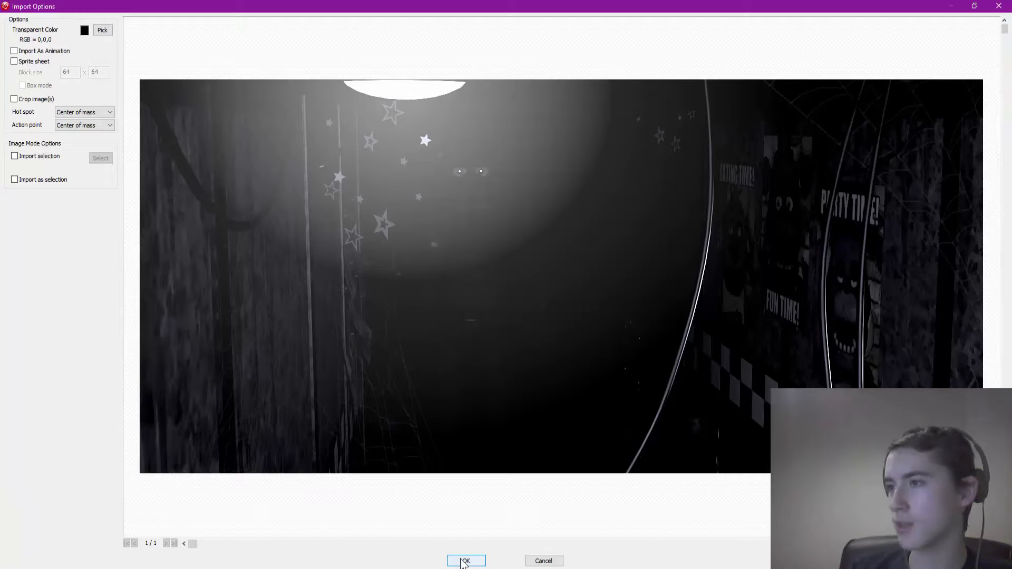
{"action": "left_click", "coordinate": [464, 559]}
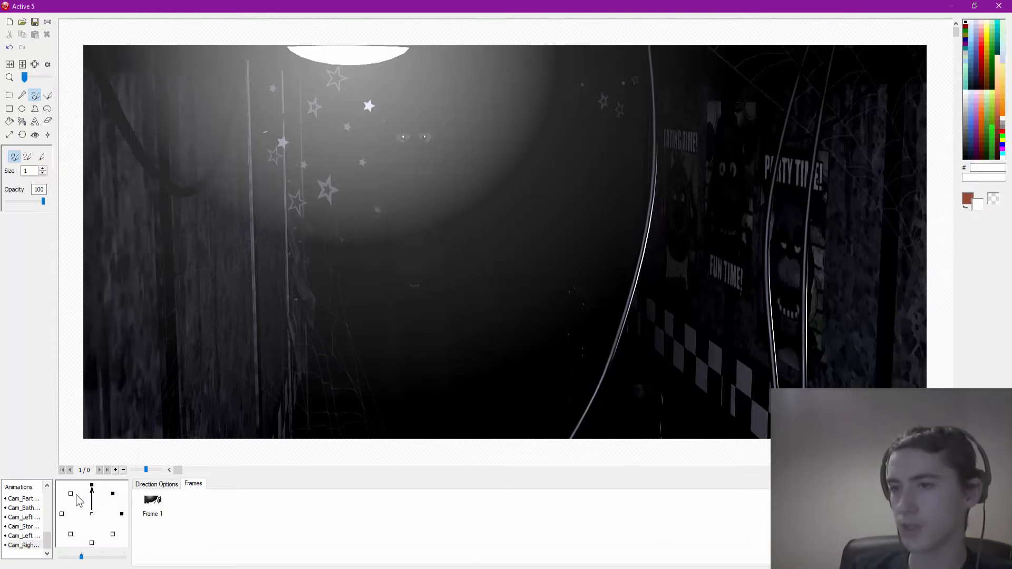
Import RHallMN.png as a single image into the diagonal up-left direction
{"action": "left_click", "coordinate": [70, 494]}
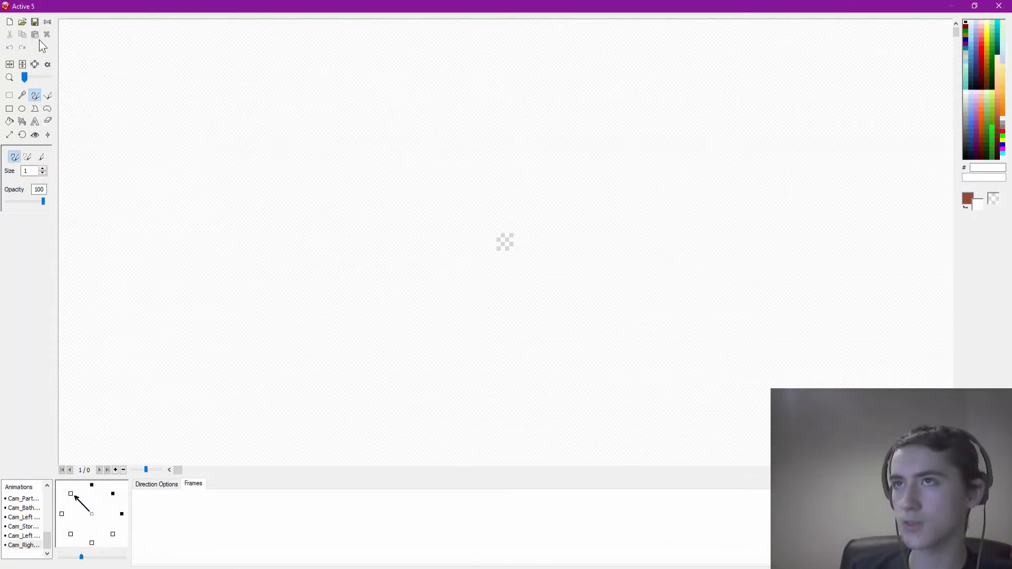
{"action": "left_click", "coordinate": [22, 21]}
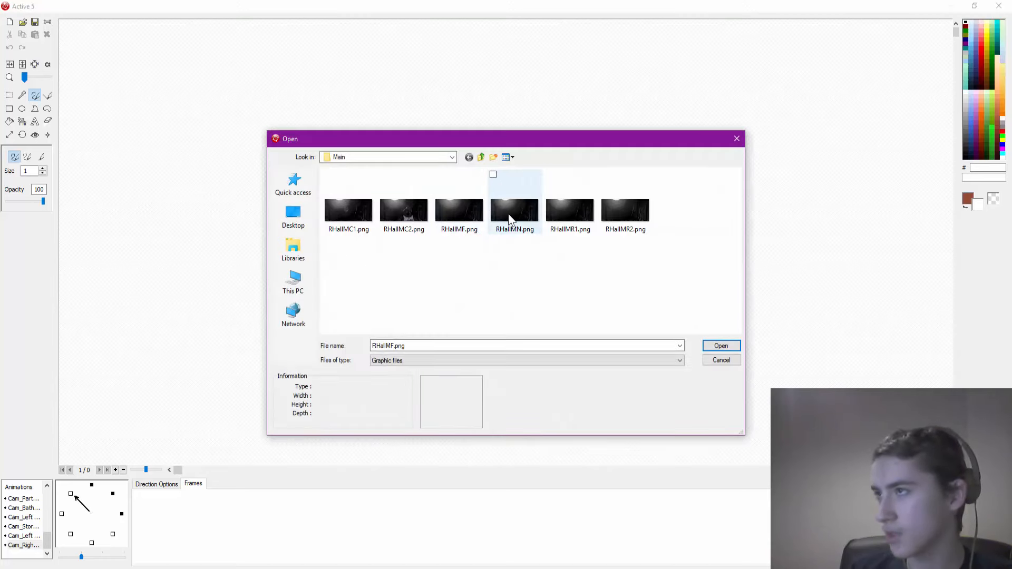
{"action": "double_click", "coordinate": [512, 216]}
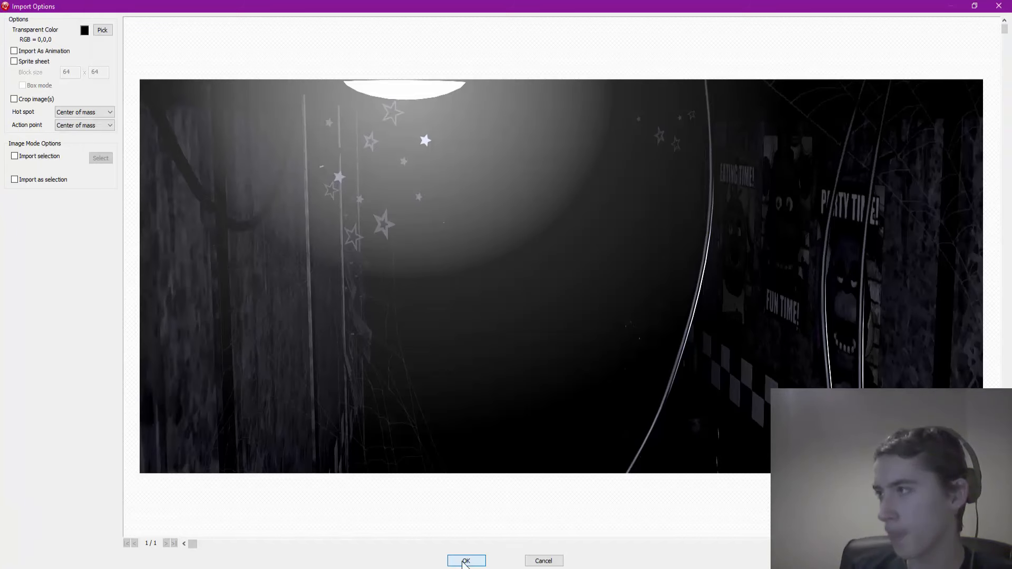
{"action": "left_click", "coordinate": [464, 559]}
Import RHallMR1.png as a single image into the left-facing direction
{"action": "left_click", "coordinate": [62, 514]}
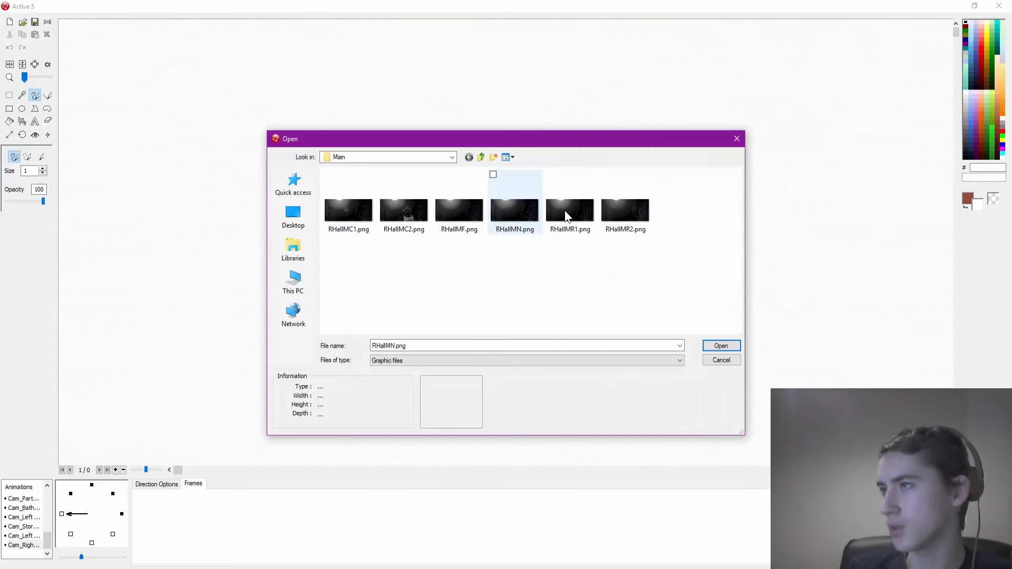
{"action": "double_click", "coordinate": [576, 210]}
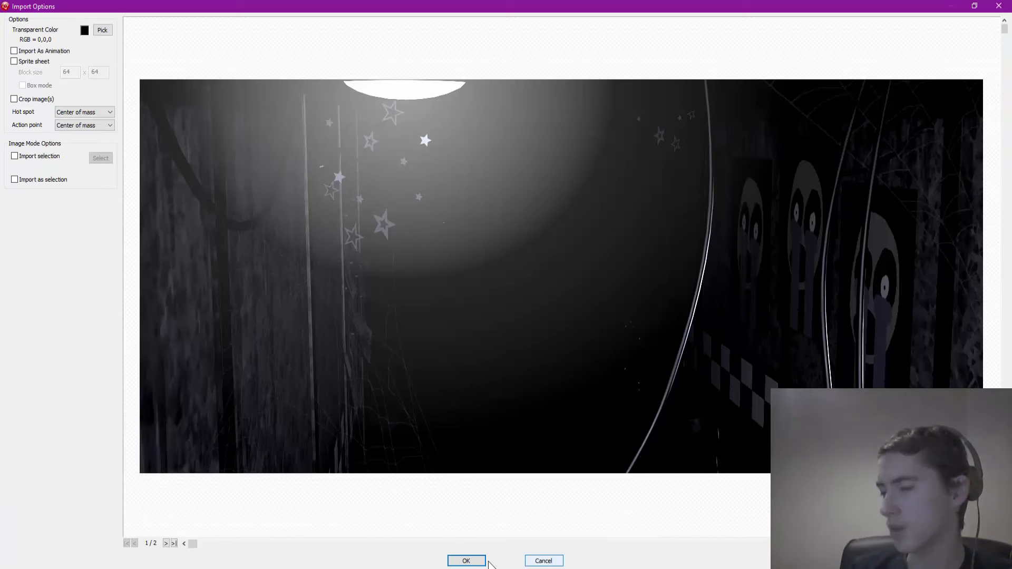
{"action": "key", "text": "Return"}
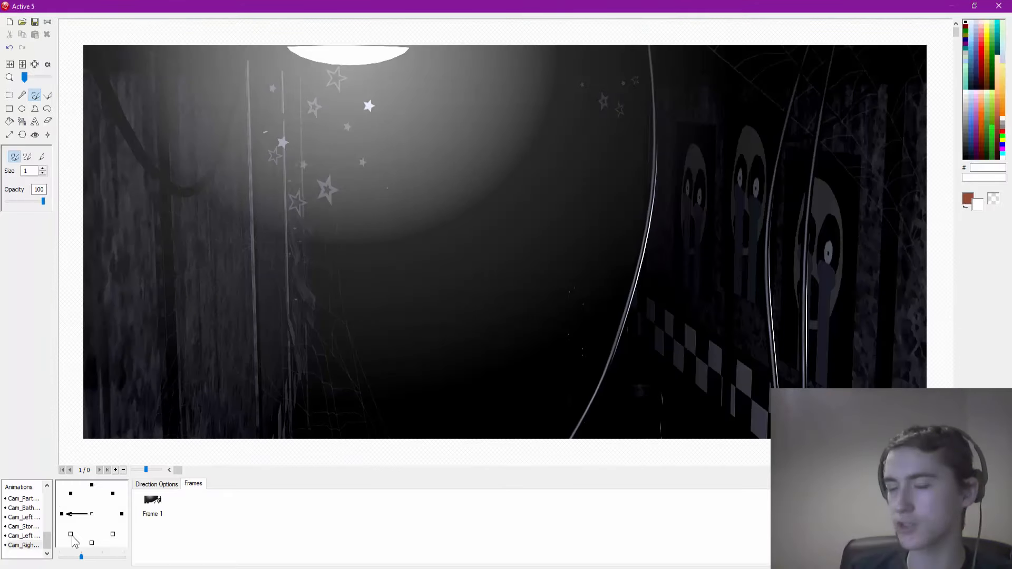
Import RHallMR2.png as a single image into the diagonal down-left direction
{"action": "left_click", "coordinate": [70, 534]}
{"action": "left_click", "coordinate": [24, 22]}
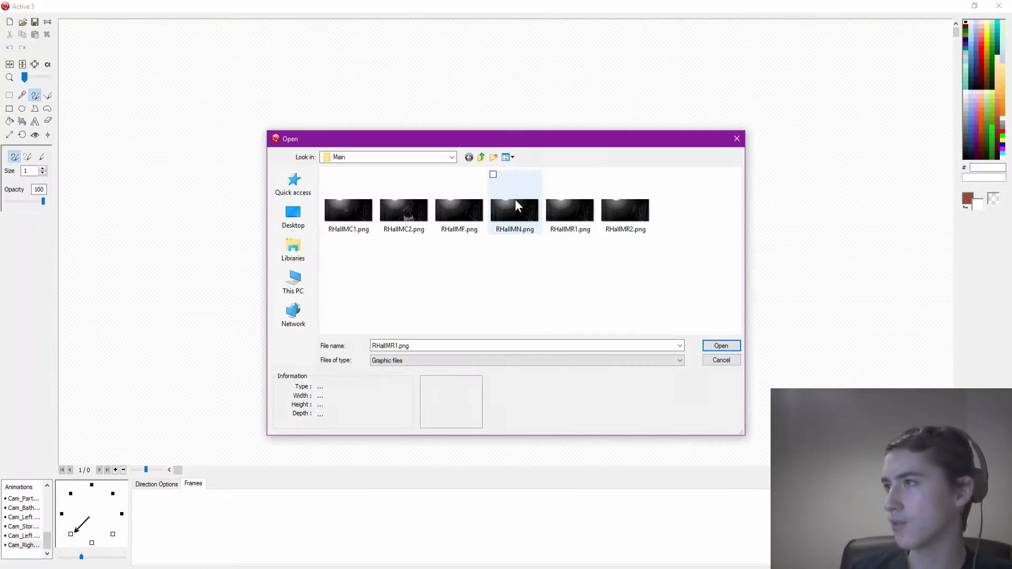
{"action": "key", "text": "Return"}
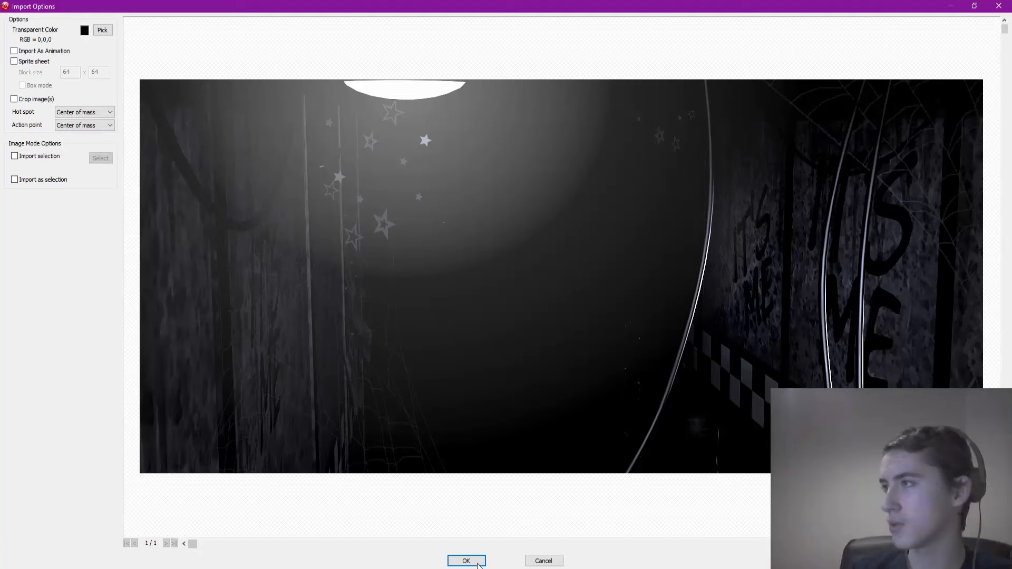
{"action": "left_click", "coordinate": [465, 559]}
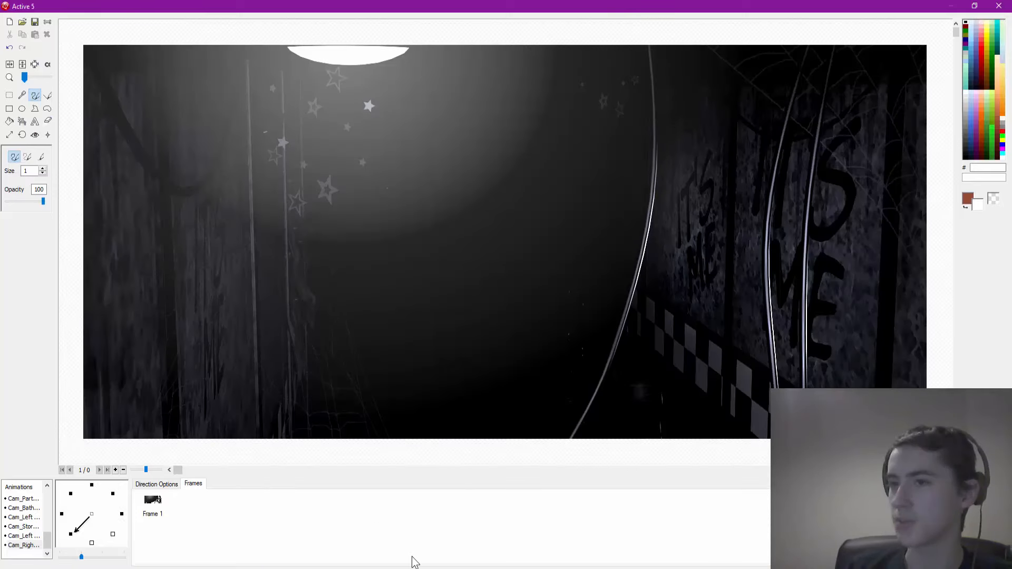
Add a new animation to the object and name it Cam_Kitchen
{"action": "right_click", "coordinate": [28, 537]}
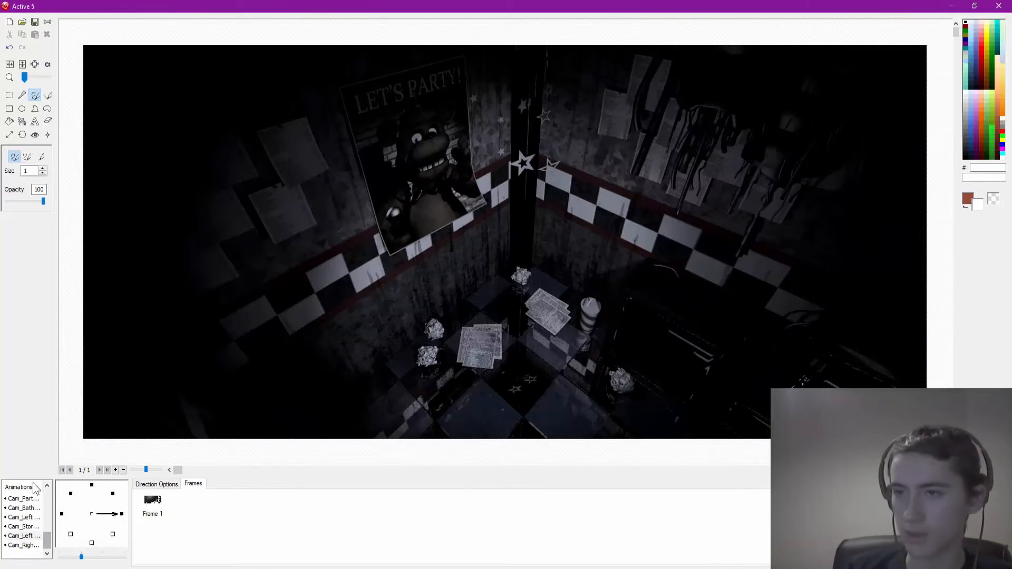
{"action": "left_click", "coordinate": [51, 463]}
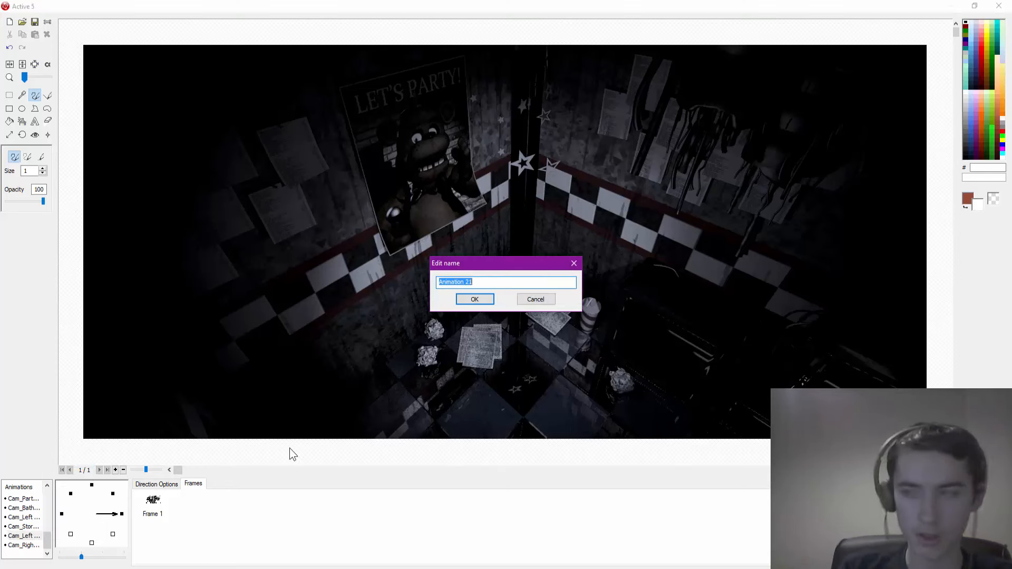
{"action": "type", "text": "CA"}
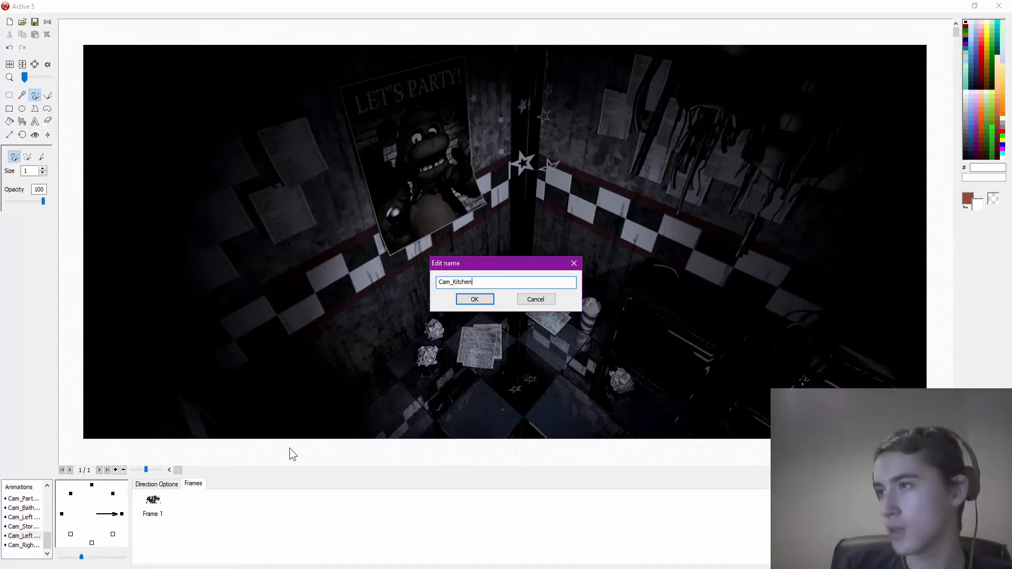
{"action": "key", "text": "Return"}
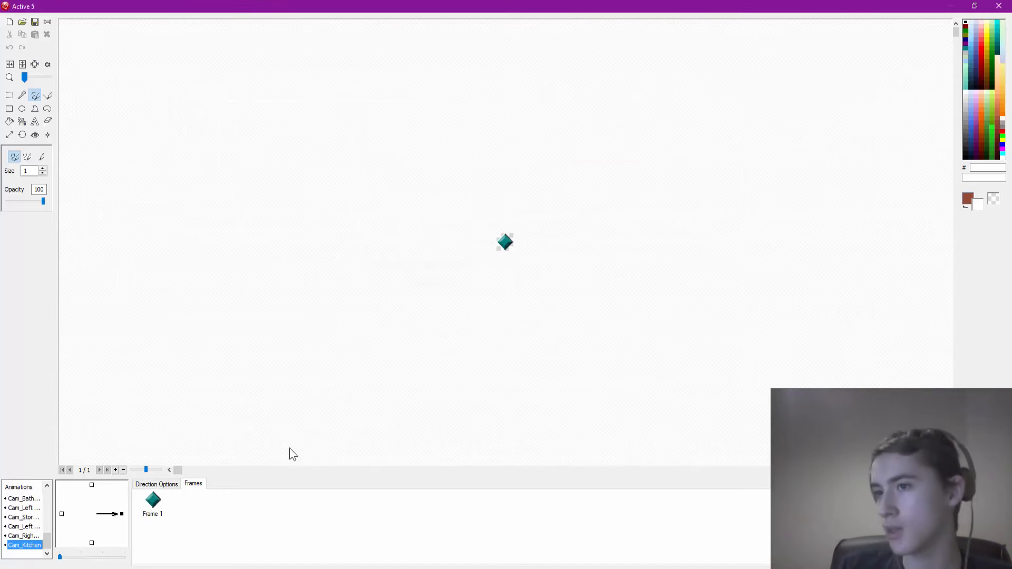
{"action": "left_click", "coordinate": [26, 536]}
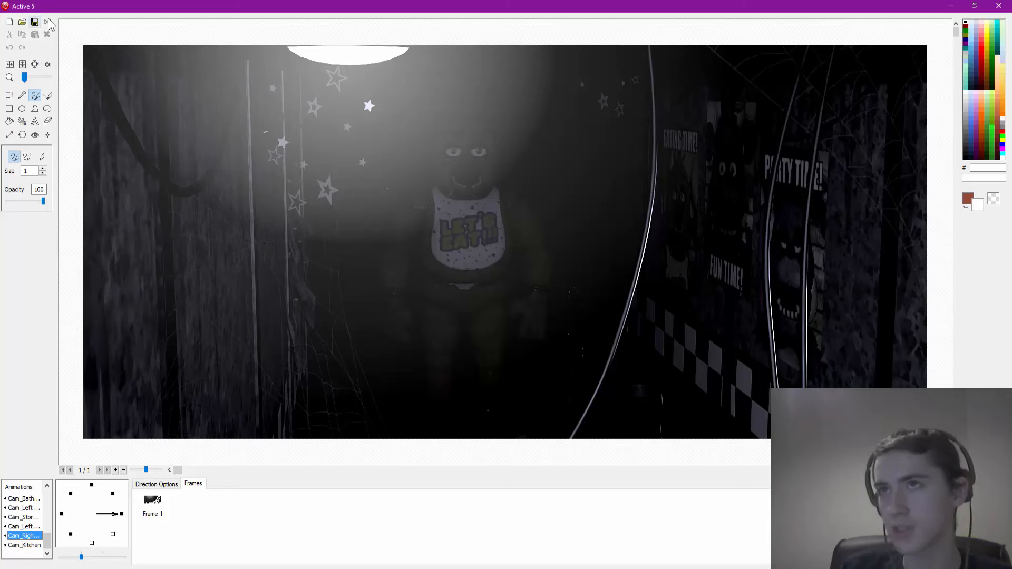
{"action": "left_click", "coordinate": [34, 64]}
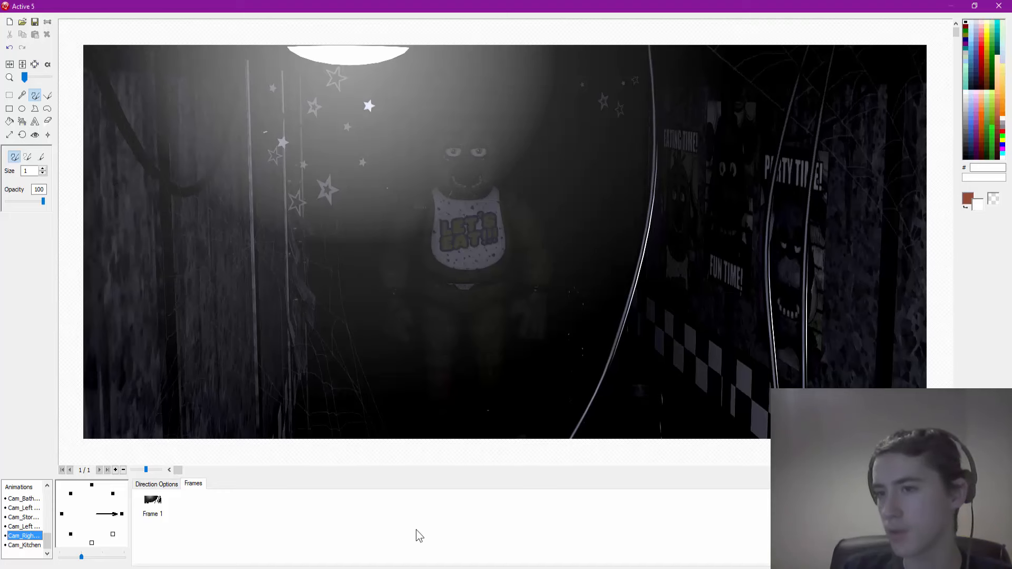
Clear the default diamond from Cam_Kitchen's frame, fill it with near-black 080000, and close the animation editor
{"action": "left_click", "coordinate": [32, 545]}
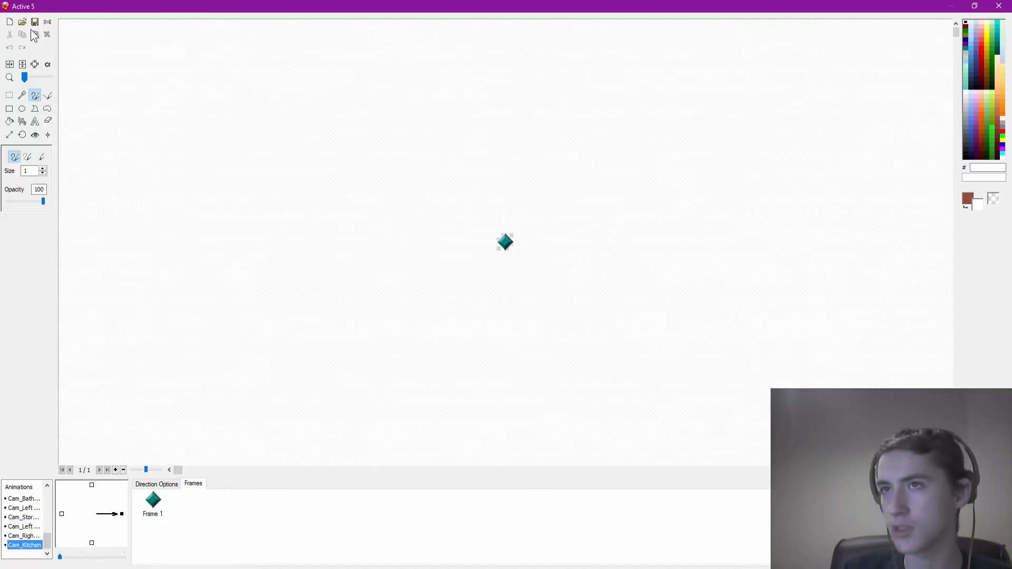
{"action": "left_click", "coordinate": [10, 122]}
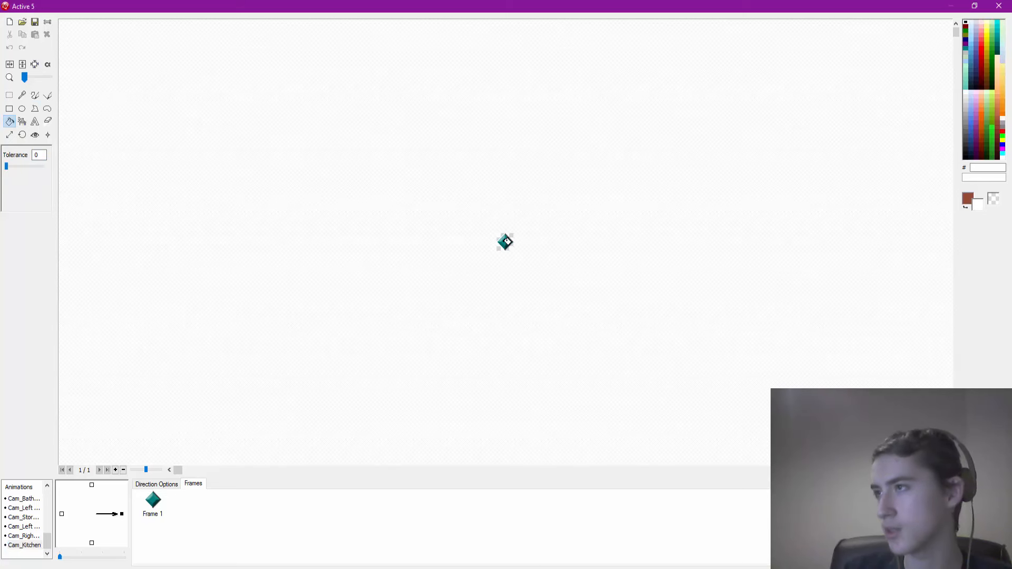
{"action": "left_click", "coordinate": [506, 242]}
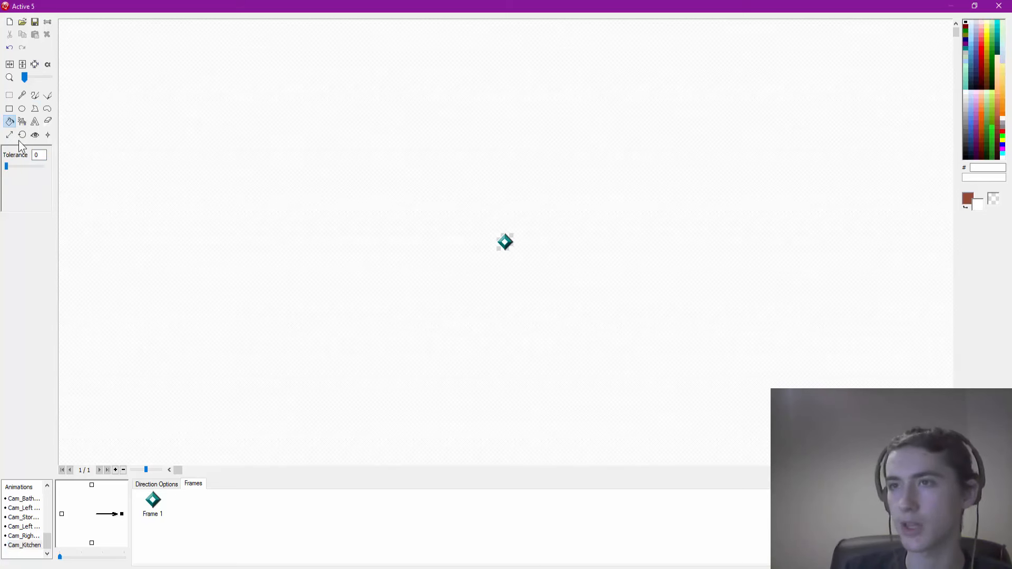
{"action": "left_click", "coordinate": [10, 21]}
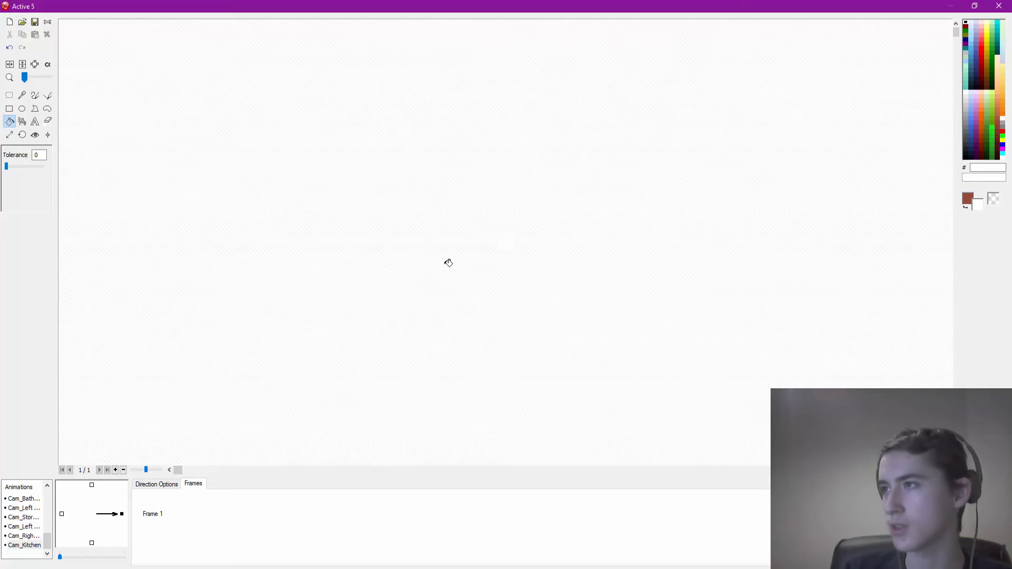
{"action": "left_click", "coordinate": [507, 240]}
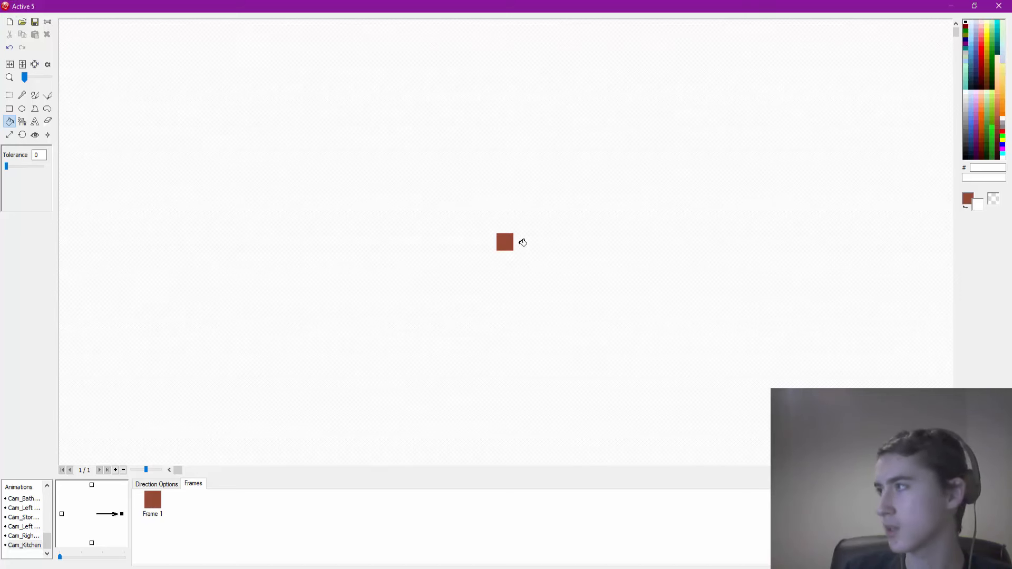
{"action": "right_click", "coordinate": [969, 27]}
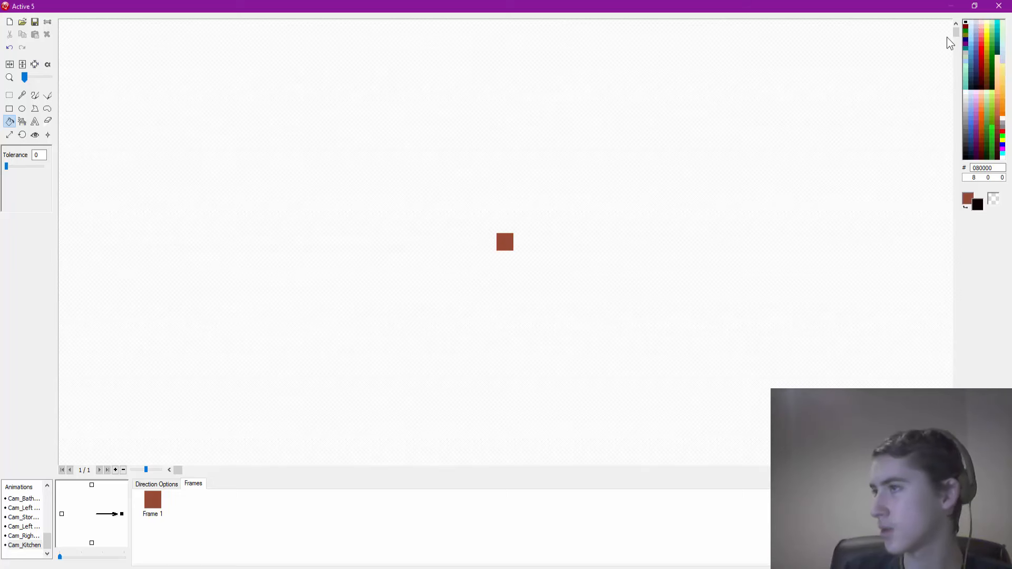
{"action": "right_click", "coordinate": [510, 243]}
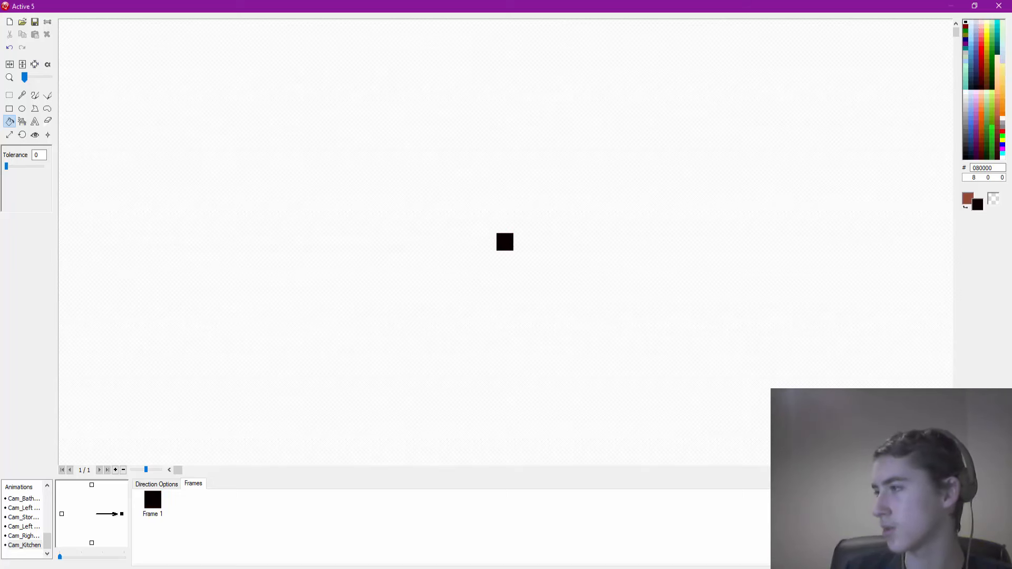
{"action": "left_click", "coordinate": [983, 537]}
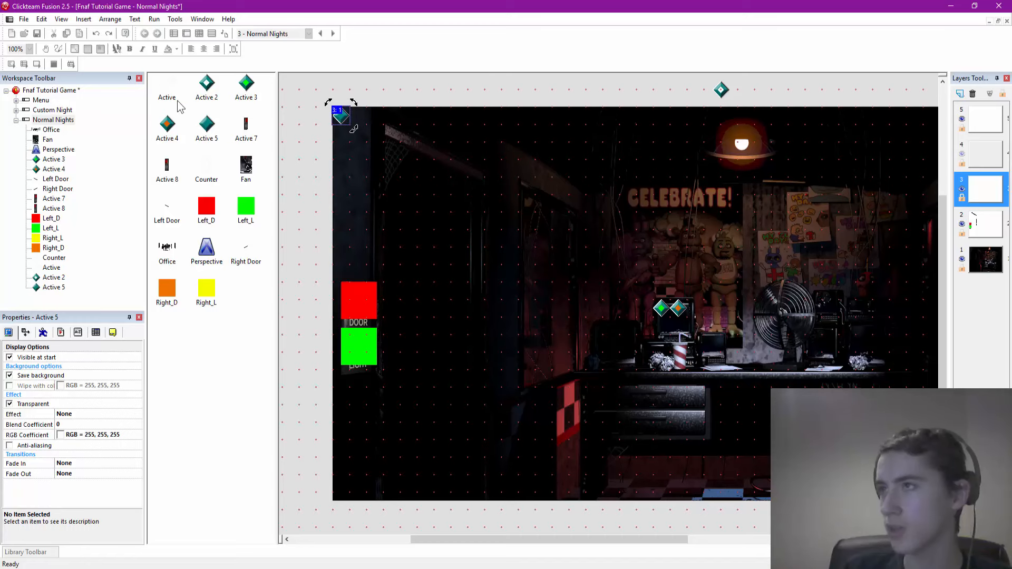
Check the size and virtual width settings of the Normal Nights frame
{"action": "left_click", "coordinate": [56, 120]}
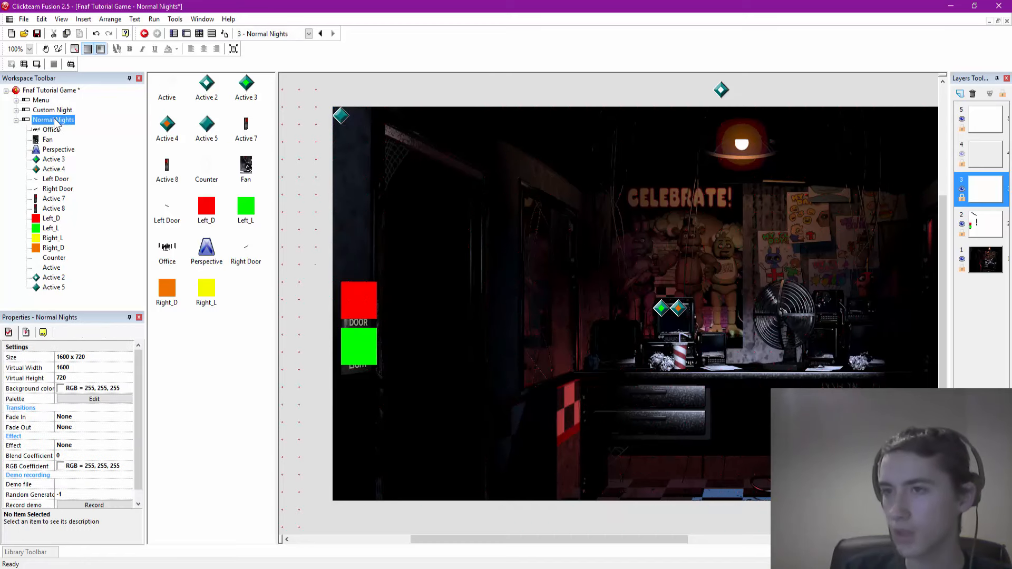
{"action": "left_click", "coordinate": [71, 368]}
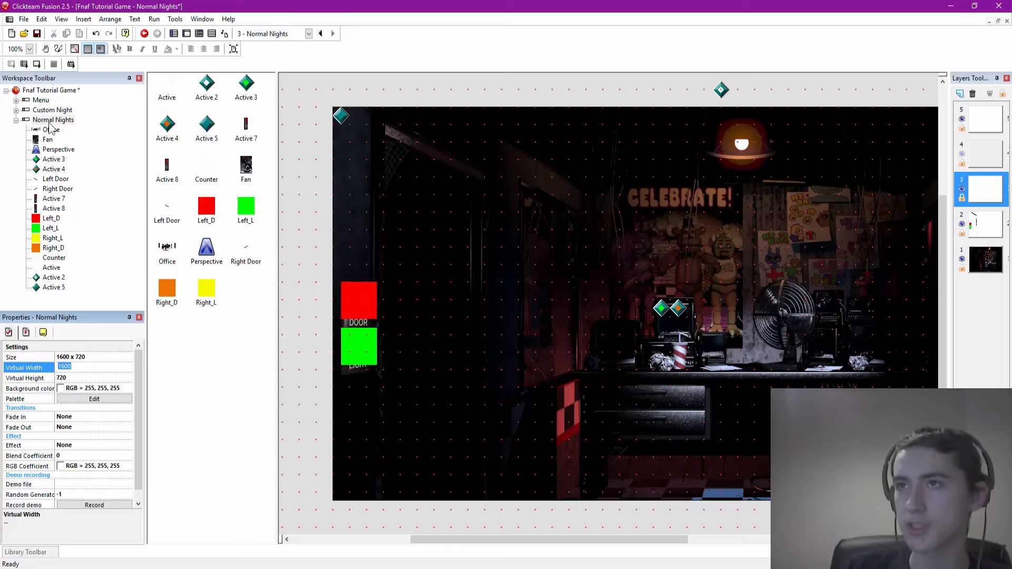
Reopen Active 5 for editing and select its Cam_Kitchen animation
{"action": "left_click", "coordinate": [340, 116]}
{"action": "double_click", "coordinate": [340, 115]}
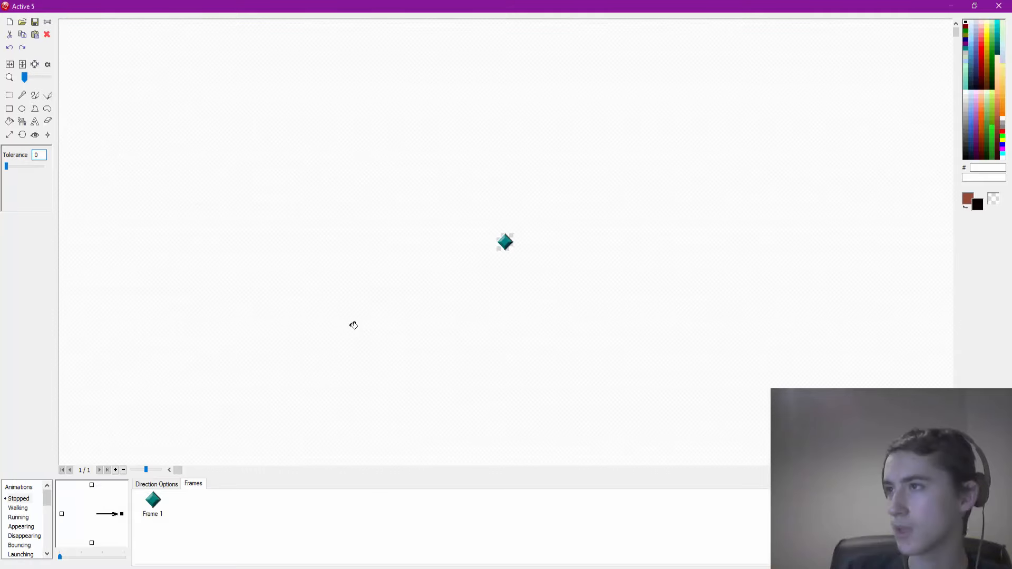
{"action": "left_click_drag", "start_coordinate": [48, 498], "coordinate": [52, 557]}
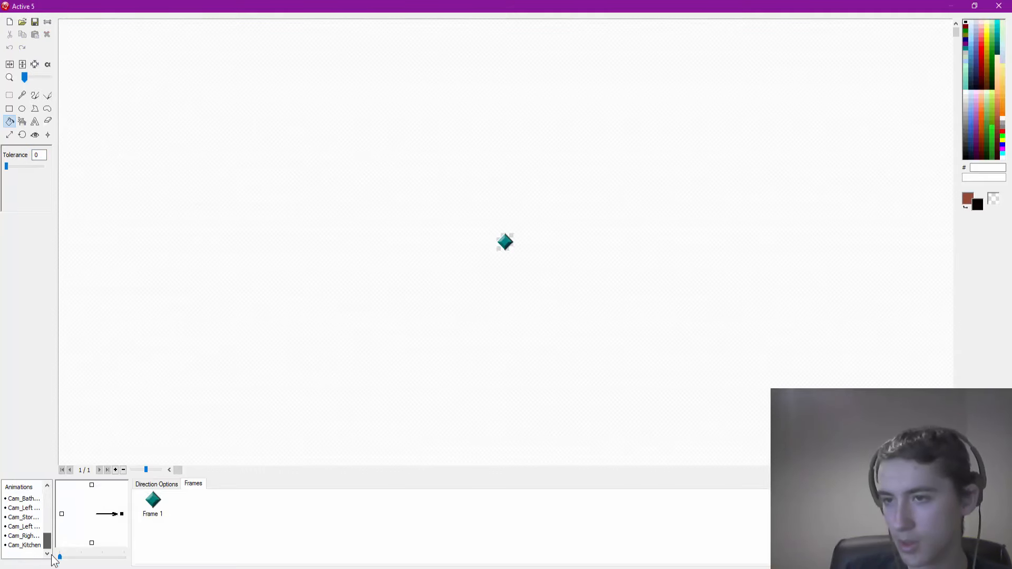
{"action": "left_click", "coordinate": [30, 546]}
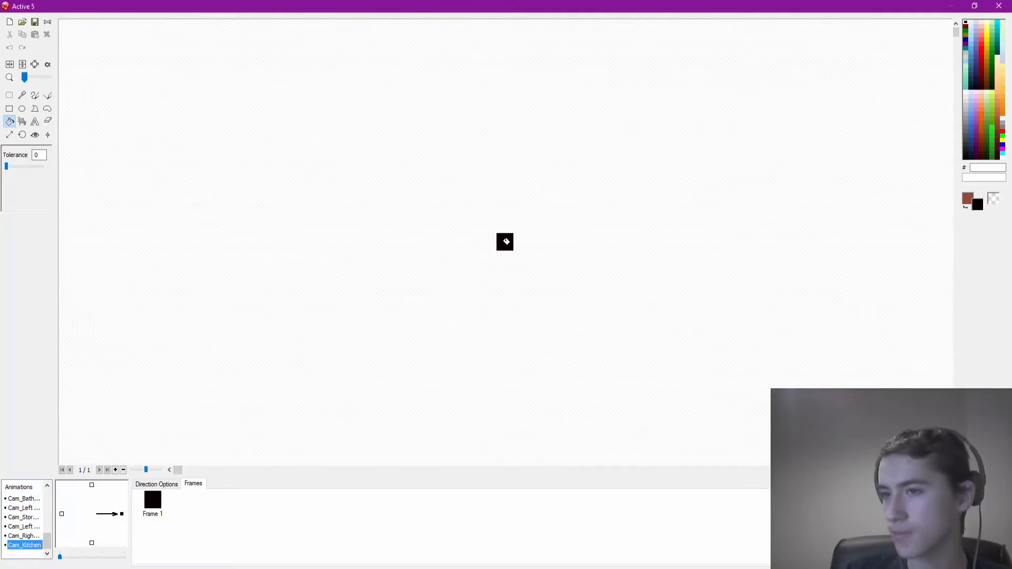
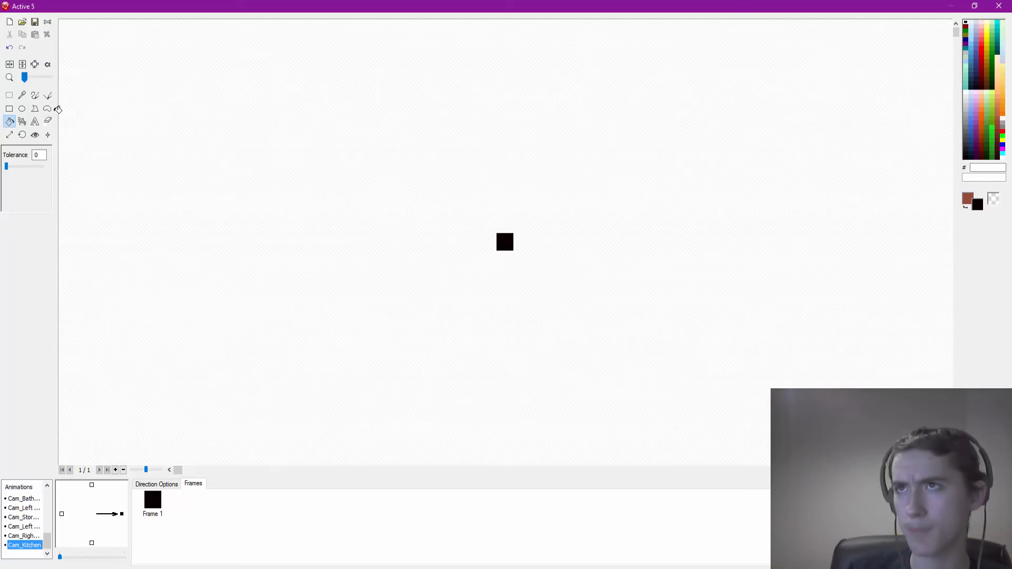
{"action": "left_click", "coordinate": [47, 22]}
{"action": "left_click", "coordinate": [590, 229]}
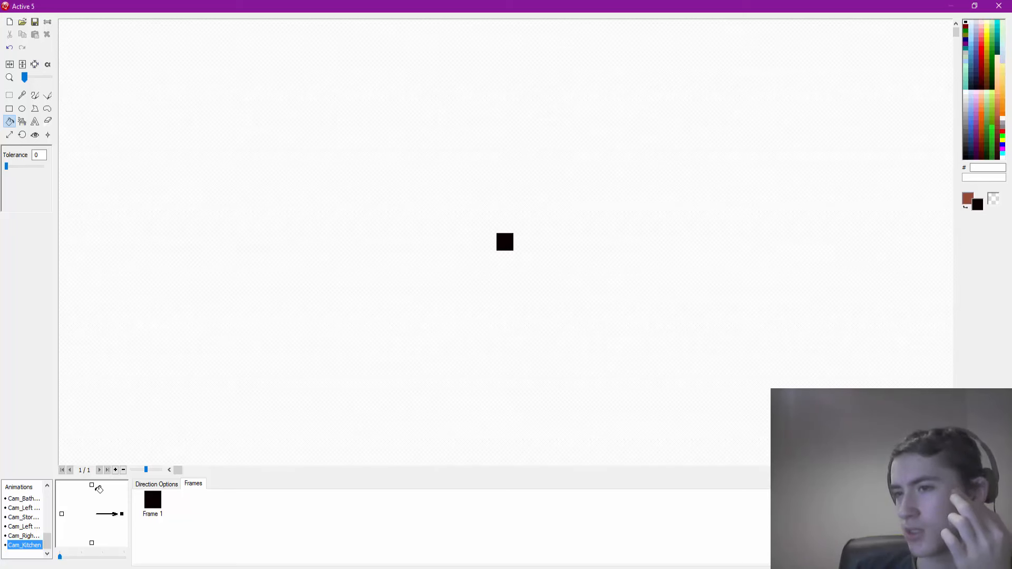
{"action": "left_click", "coordinate": [164, 485]}
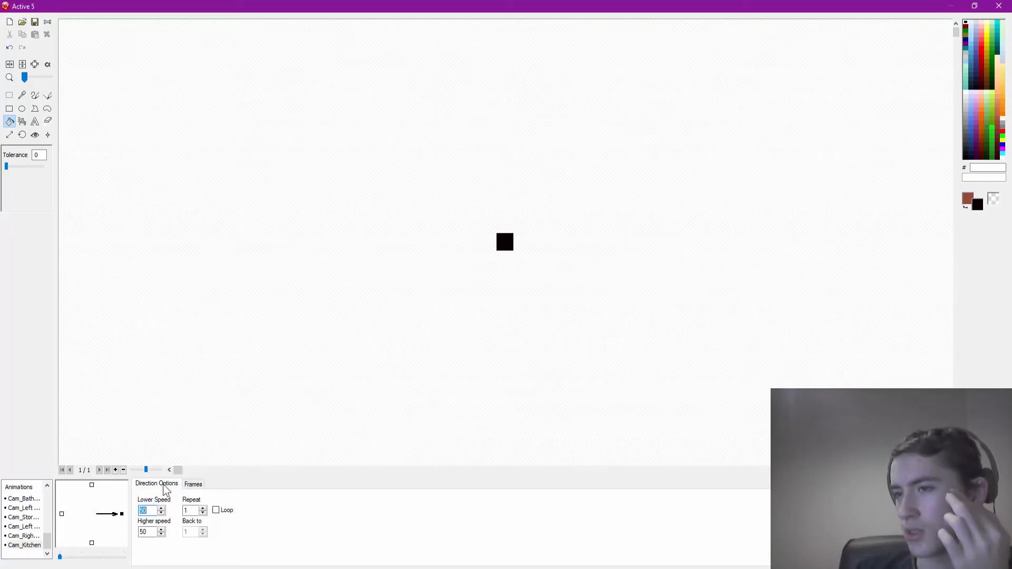
{"action": "left_click", "coordinate": [193, 485]}
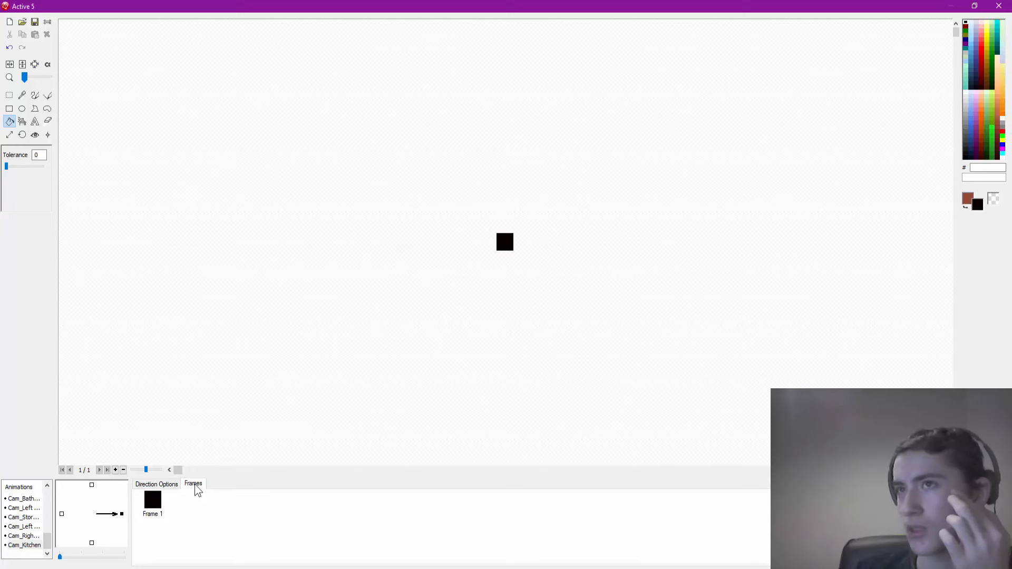
Select the small black square and try to stretch it to a larger size
{"action": "left_click", "coordinate": [10, 95]}
{"action": "left_click_drag", "start_coordinate": [314, 97], "coordinate": [604, 325]}
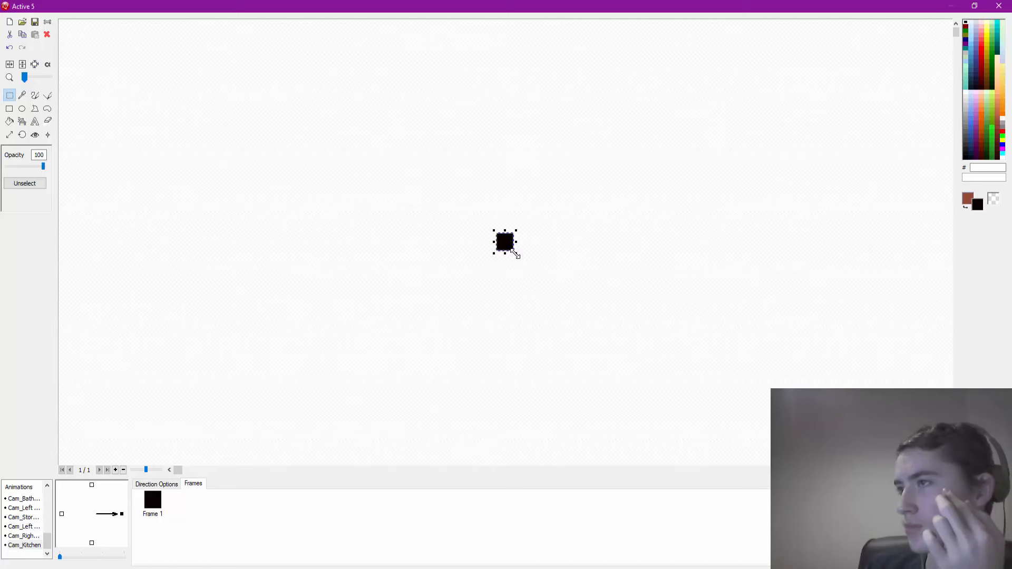
{"action": "mouse_move", "coordinate": [516, 255]}
{"action": "left_mouse_down"}
{"action": "mouse_move", "coordinate": [639, 390]}
{"action": "mouse_move", "coordinate": [516, 263]}
{"action": "left_mouse_up"}
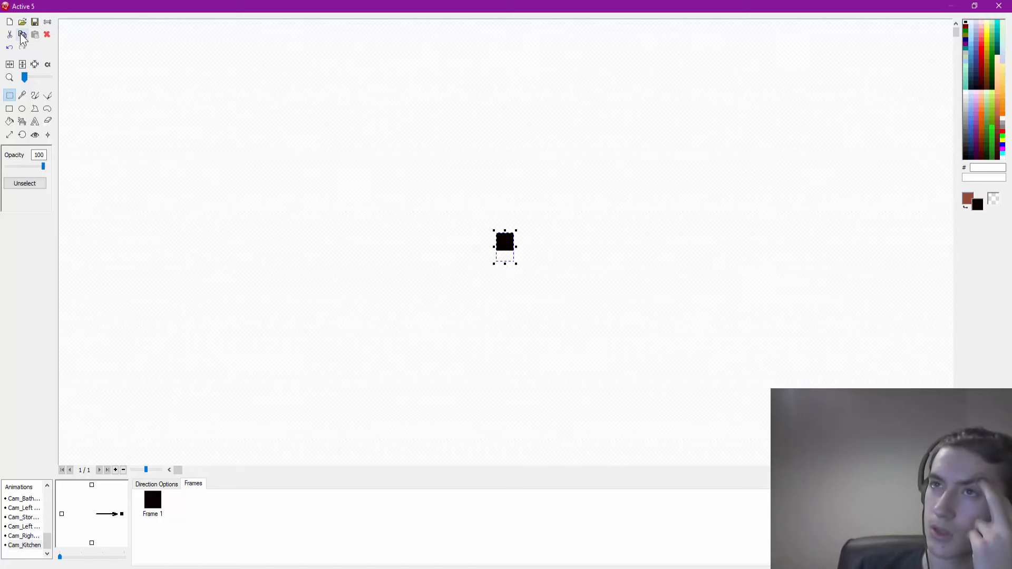
Delete the black square frame from the Cam_Kitchen animation
{"action": "right_click", "coordinate": [153, 501]}
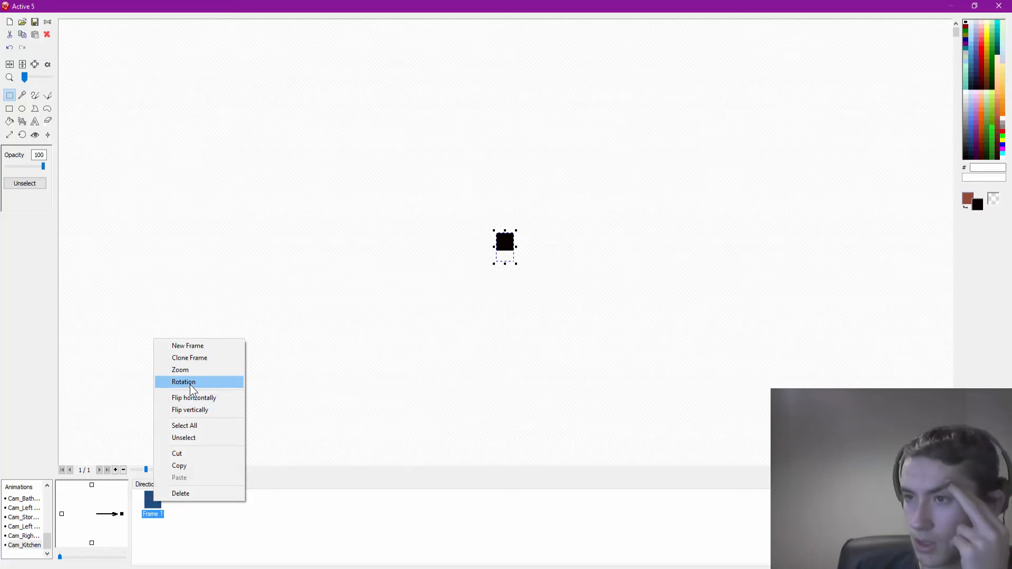
{"action": "left_click", "coordinate": [279, 536]}
{"action": "right_click", "coordinate": [158, 500]}
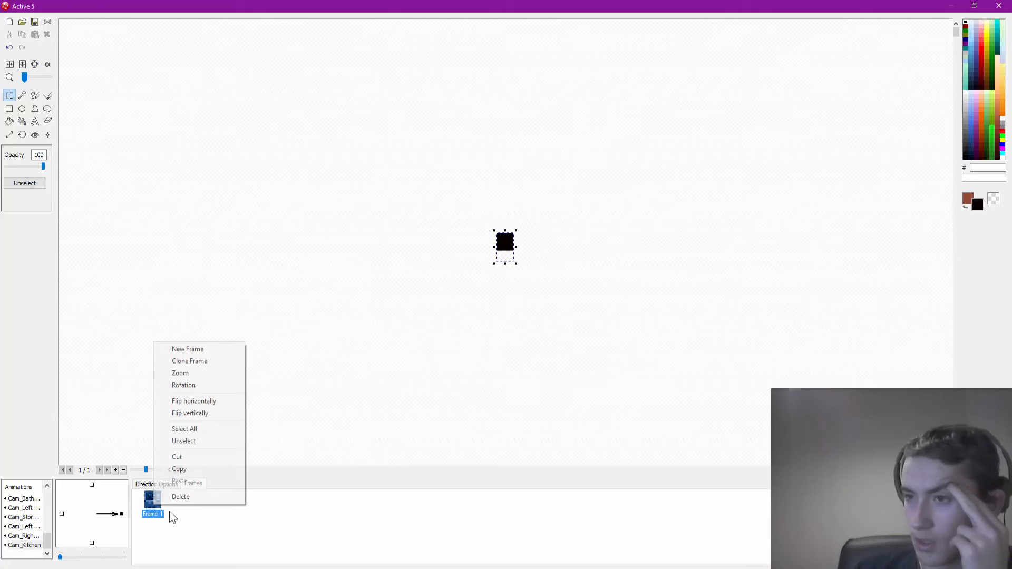
{"action": "left_click", "coordinate": [179, 495]}
{"action": "left_click", "coordinate": [533, 314]}
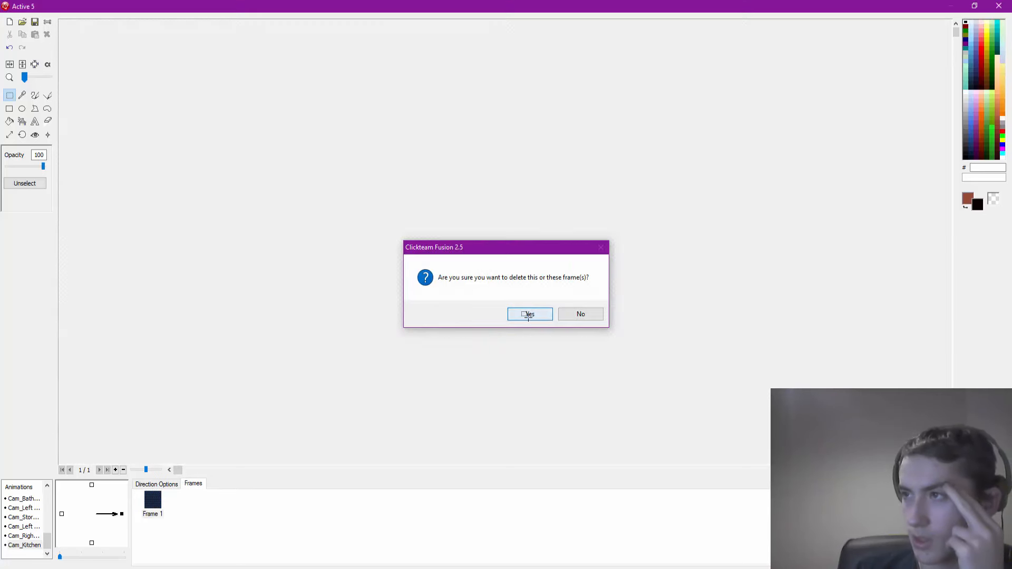
Import RHallMC1.png into Cam_Kitchen as a two-frame animation, replacing the current animation
{"action": "left_click", "coordinate": [22, 21]}
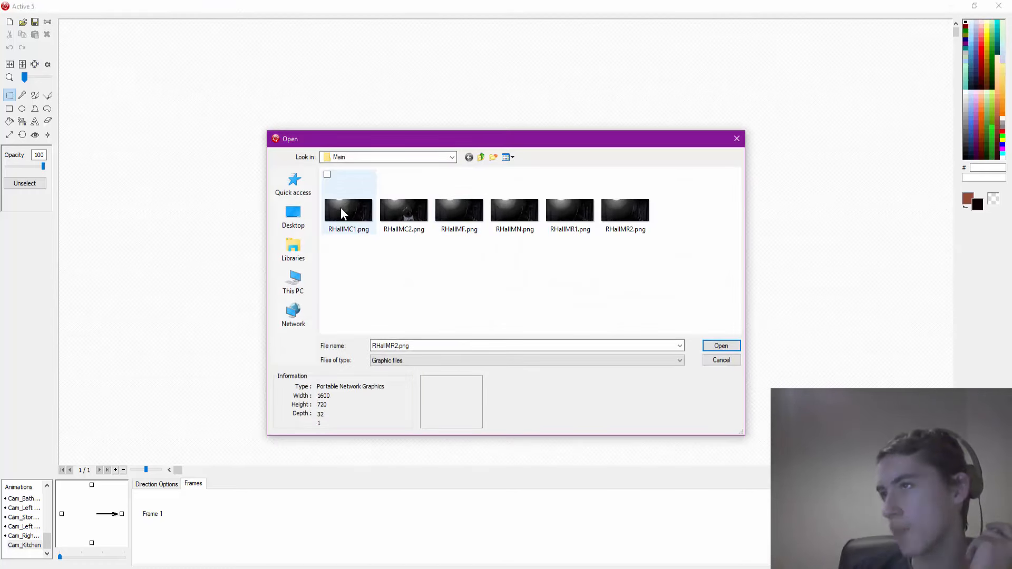
{"action": "double_click", "coordinate": [340, 207]}
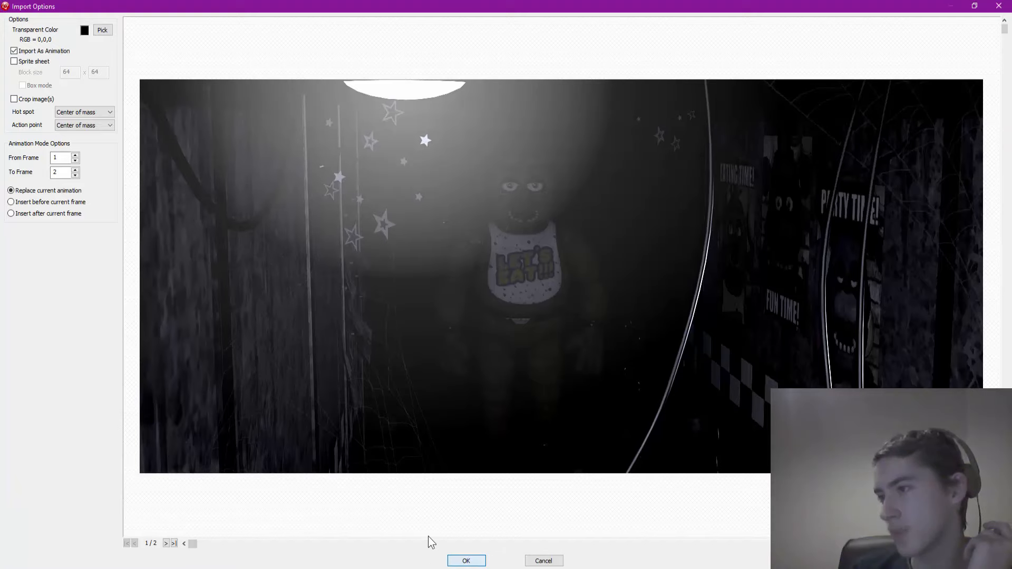
{"action": "left_click", "coordinate": [465, 560]}
Clear the image from the first Cam_Kitchen frame and delete the second frame
{"action": "left_click", "coordinate": [9, 23]}
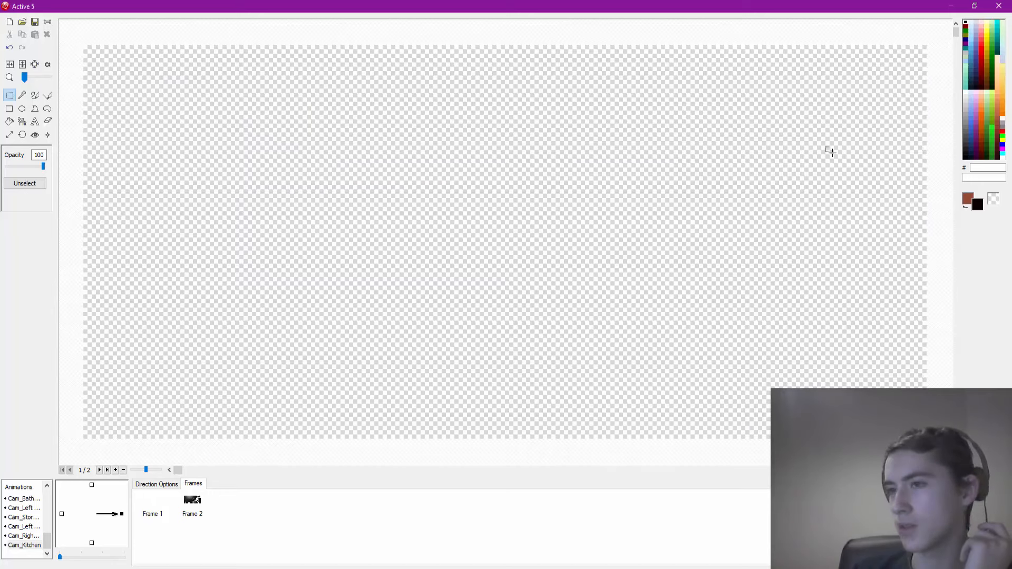
{"action": "left_click", "coordinate": [190, 503]}
{"action": "key", "text": "Delete"}
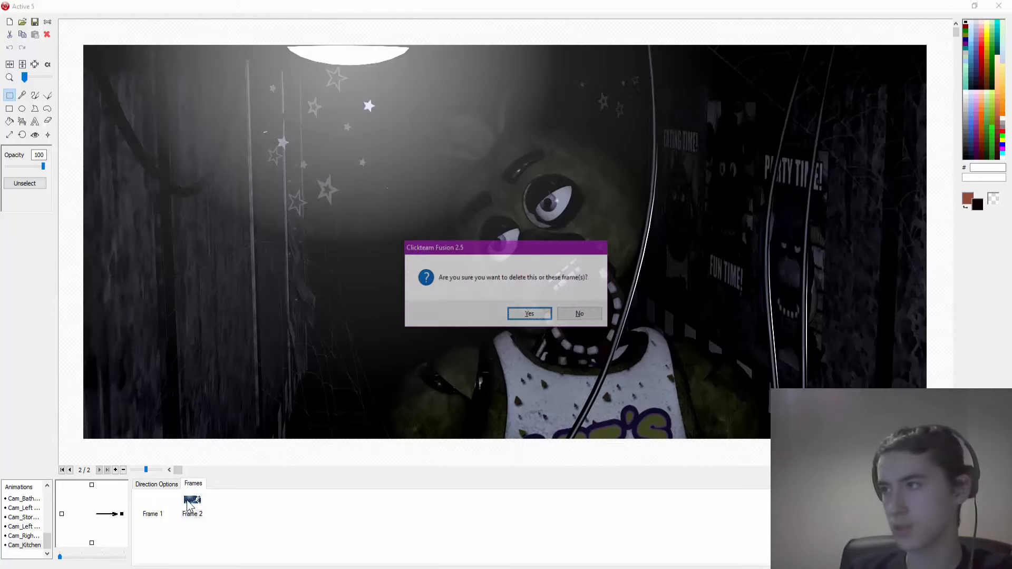
{"action": "left_click", "coordinate": [530, 314]}
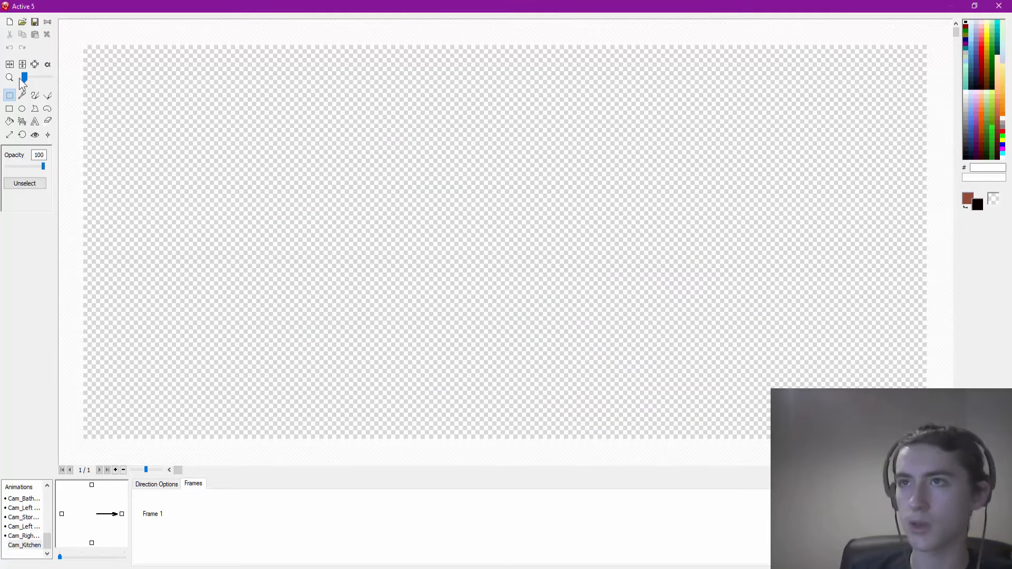
Fill the cleared full-size Cam_Kitchen frame with black
{"action": "left_click", "coordinate": [9, 122]}
{"action": "left_click", "coordinate": [300, 192]}
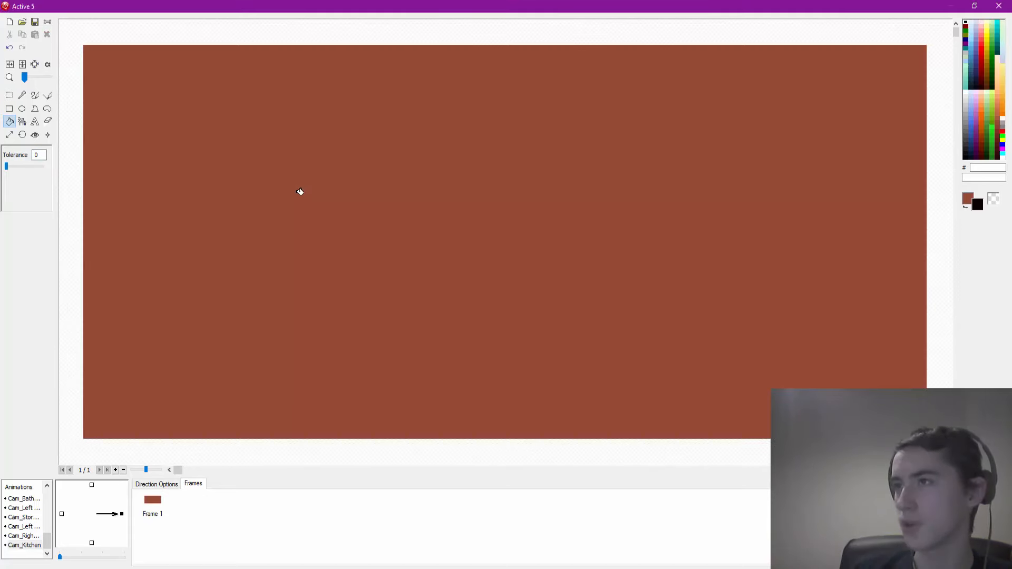
{"action": "right_click", "coordinate": [300, 192]}
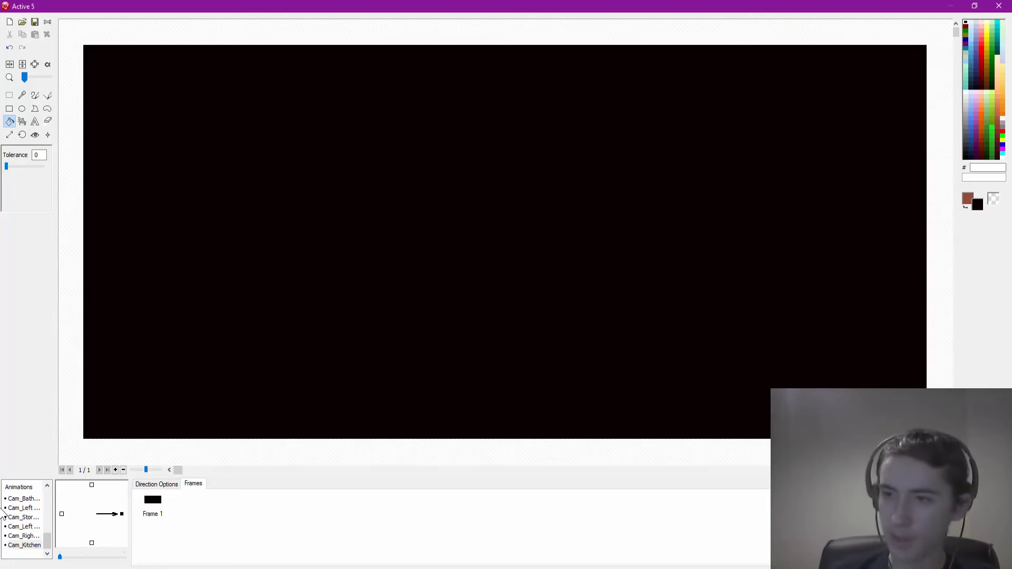
Add a new animation after Cam_Kitchen and name it Cam_Right Hall Corner
{"action": "right_click", "coordinate": [29, 545]}
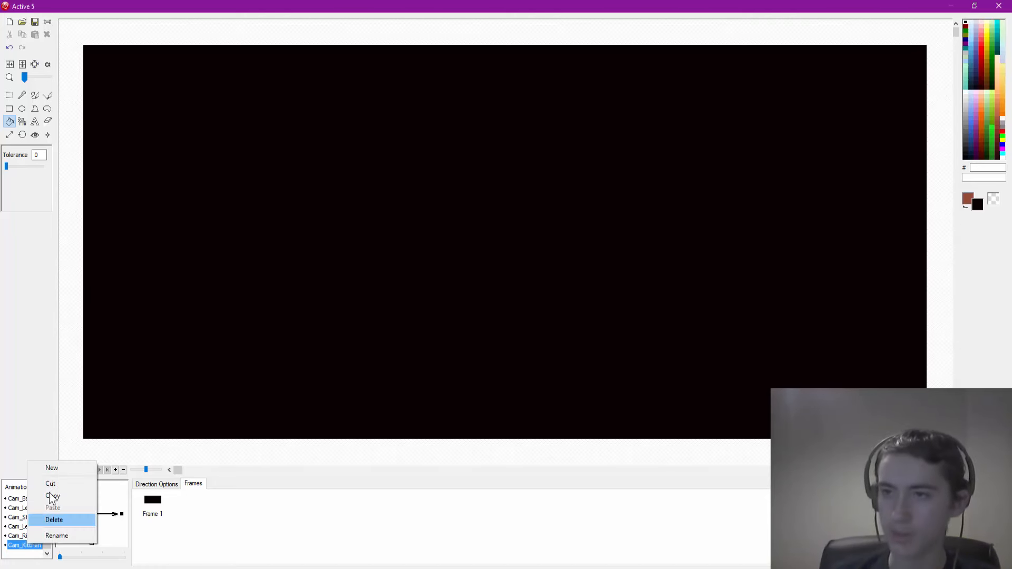
{"action": "left_click", "coordinate": [52, 465]}
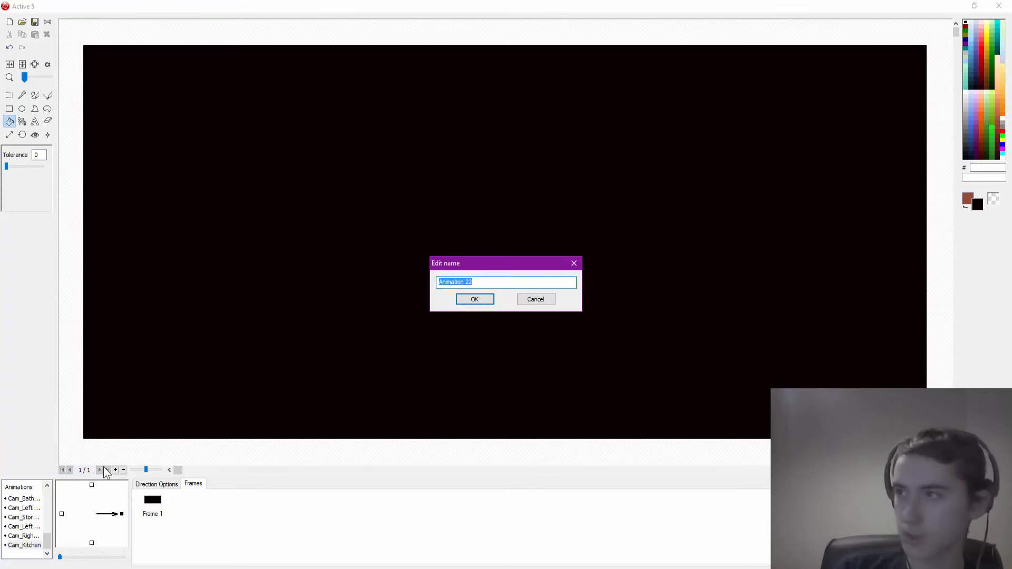
{"action": "type", "text": "Cm"}
{"action": "key", "text": "Return"}
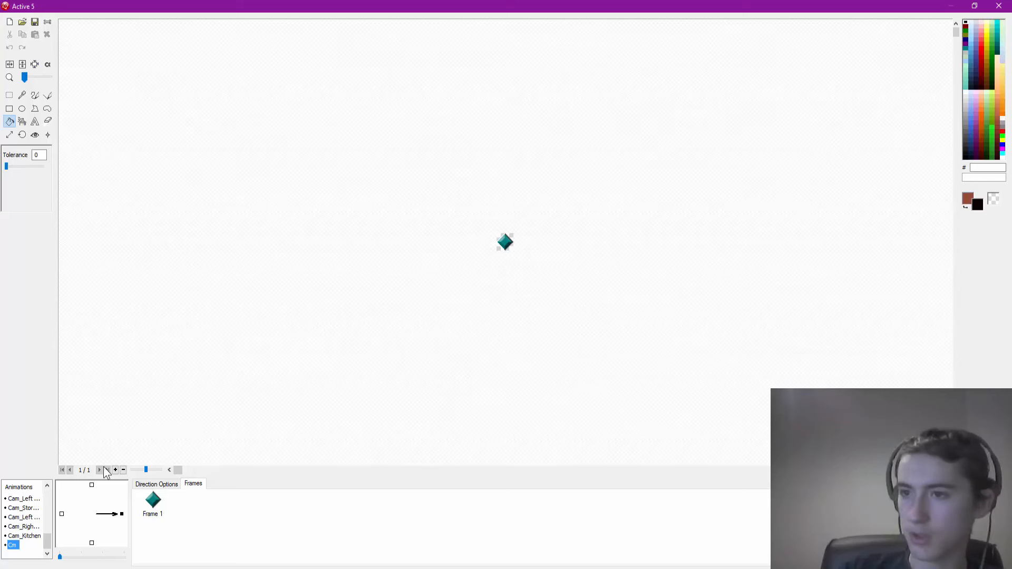
{"action": "right_click", "coordinate": [11, 547]}
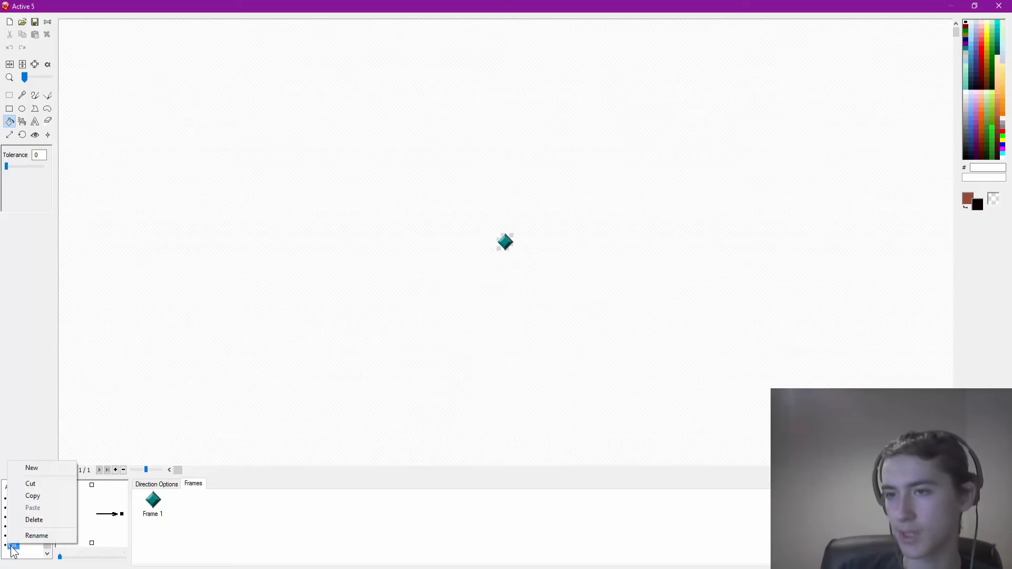
{"action": "left_click", "coordinate": [37, 533]}
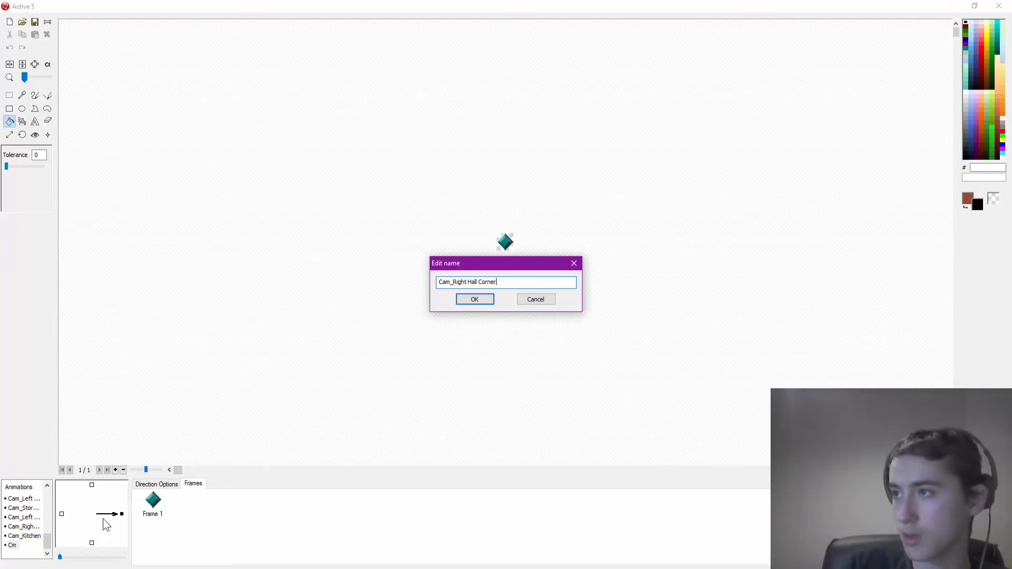
{"action": "key", "text": "Return"}
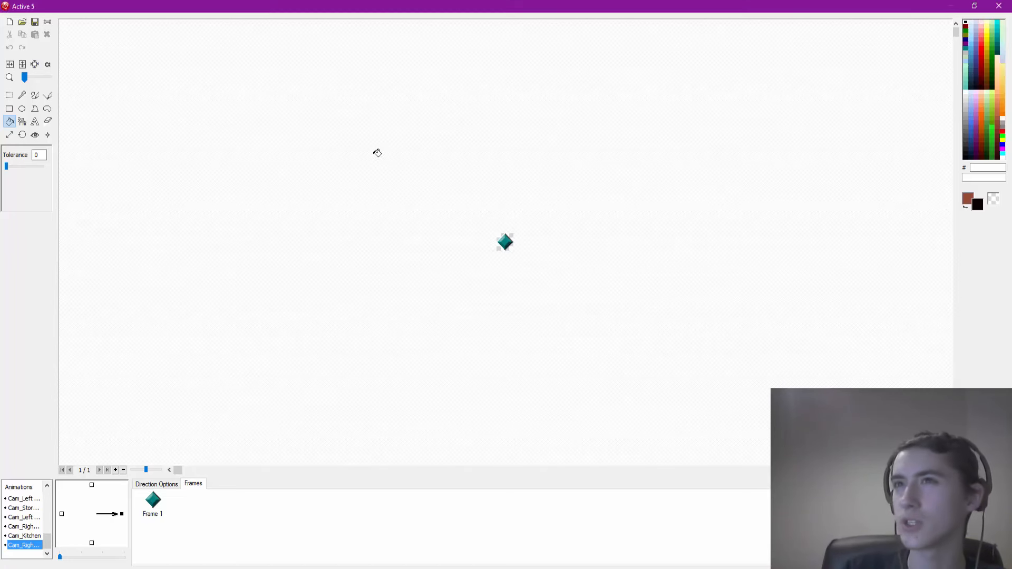
Import RHallCC1.png from the RHall Corner folder as a three-frame animation, replacing the current Cam_Right Hall Corner animation
{"action": "left_click", "coordinate": [22, 22]}
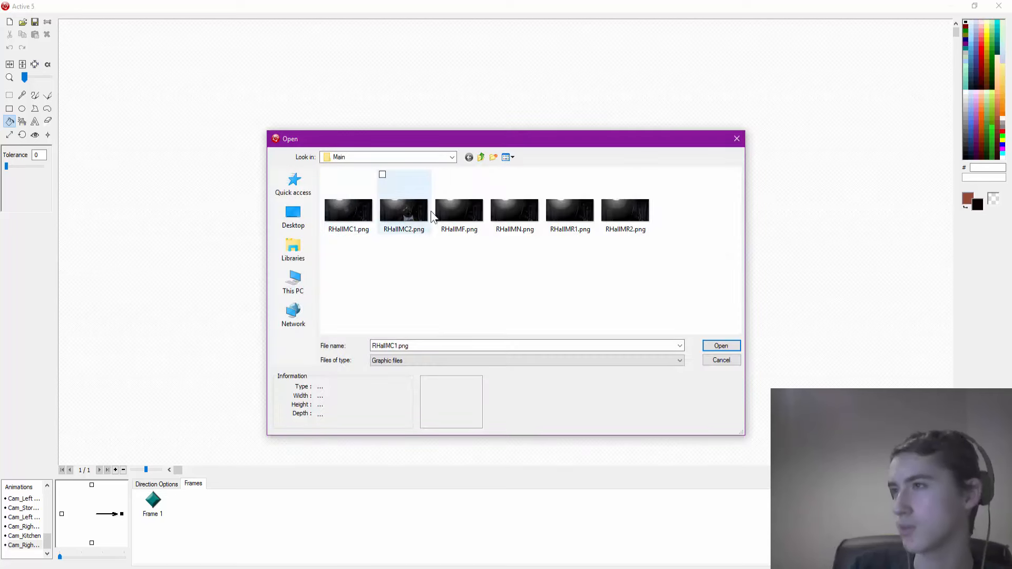
{"action": "left_click", "coordinate": [452, 157]}
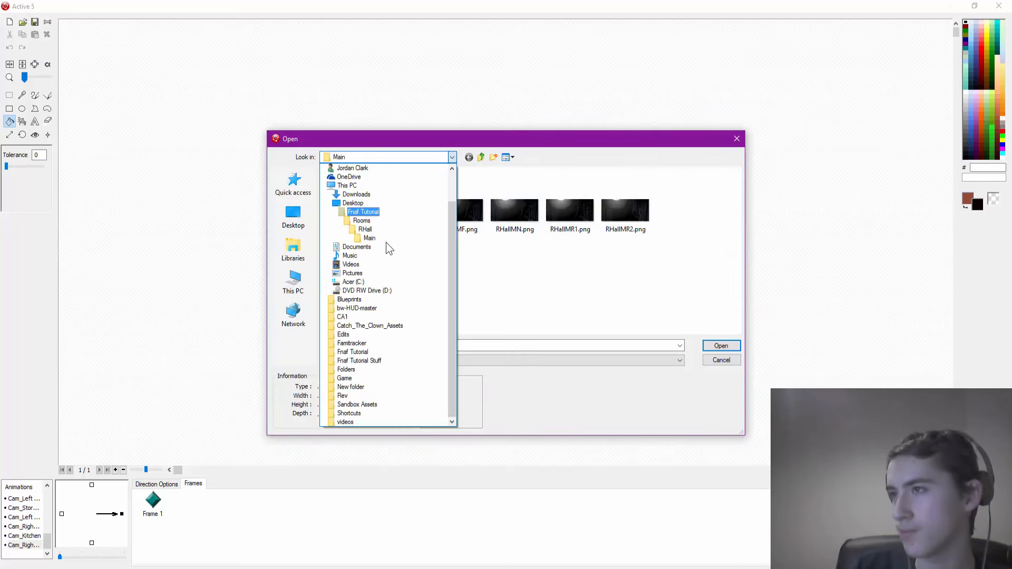
{"action": "left_click", "coordinate": [363, 229]}
{"action": "double_click", "coordinate": [350, 185]}
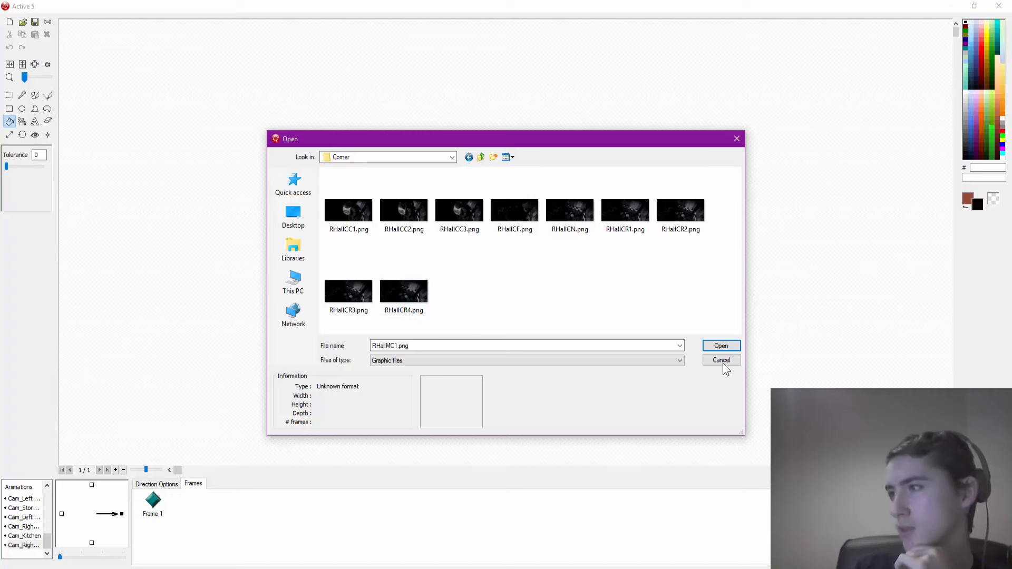
{"action": "double_click", "coordinate": [355, 220]}
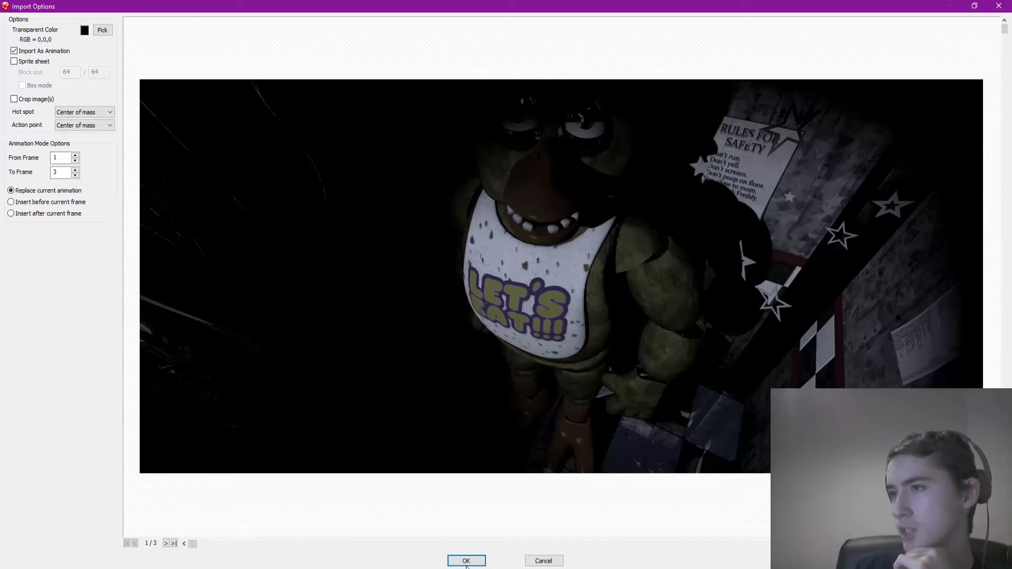
{"action": "left_click", "coordinate": [466, 561]}
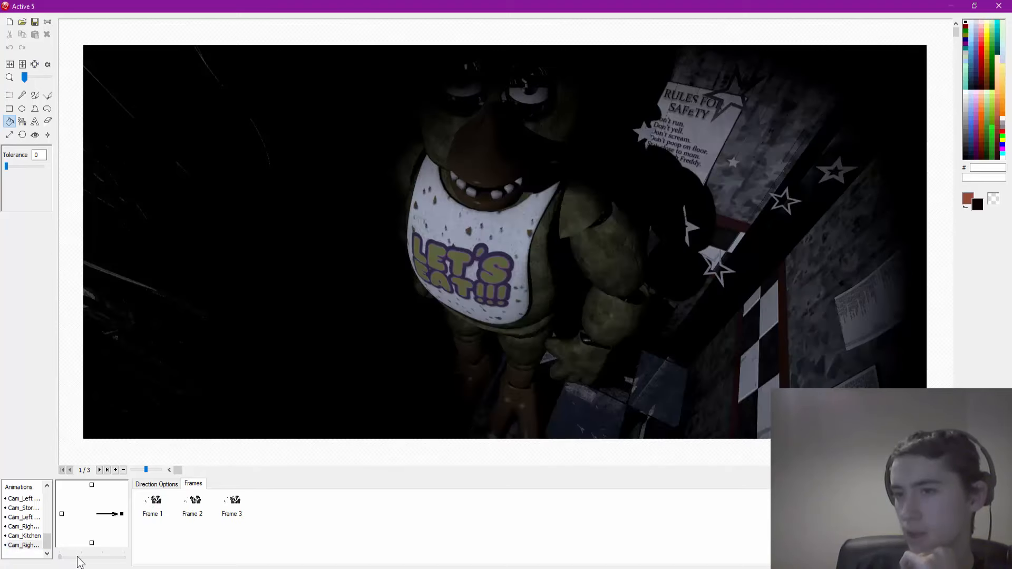
Increase the number of directions of Cam_Right Hall Corner to eight, keeping the right-facing direction selected
{"action": "left_click_drag", "start_coordinate": [60, 557], "coordinate": [81, 557]}
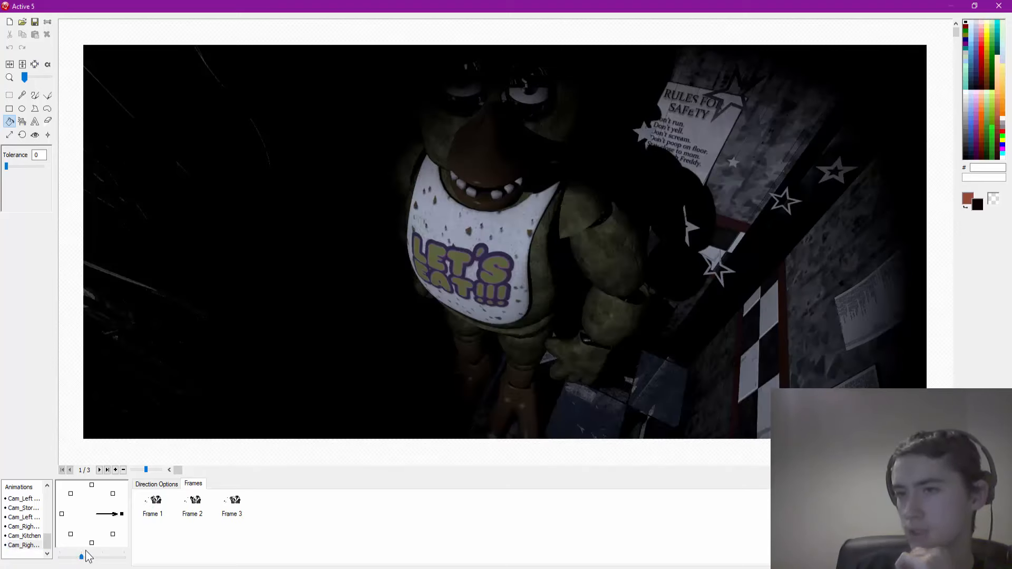
{"action": "left_click", "coordinate": [113, 494]}
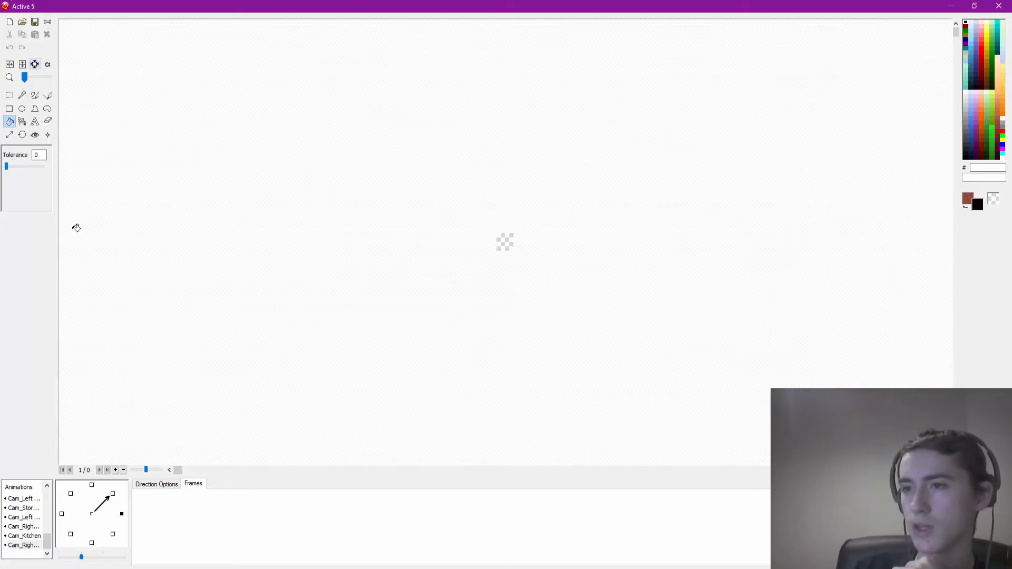
{"action": "left_click", "coordinate": [122, 514]}
Delete the second and third frames from the right-facing direction so only the first image remains
{"action": "left_click", "coordinate": [193, 506]}
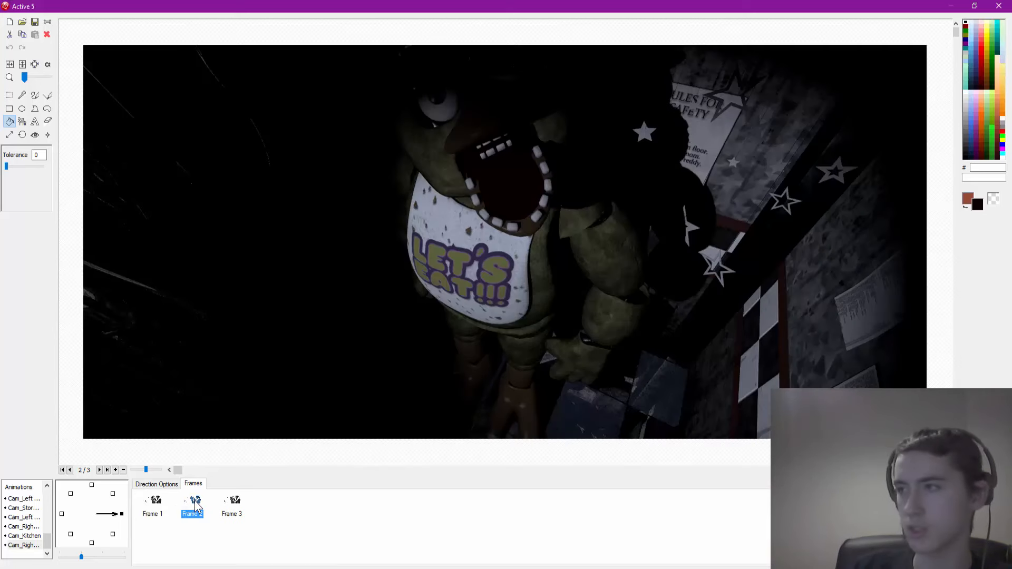
{"action": "key", "text": "Delete"}
{"action": "key", "text": "Return"}
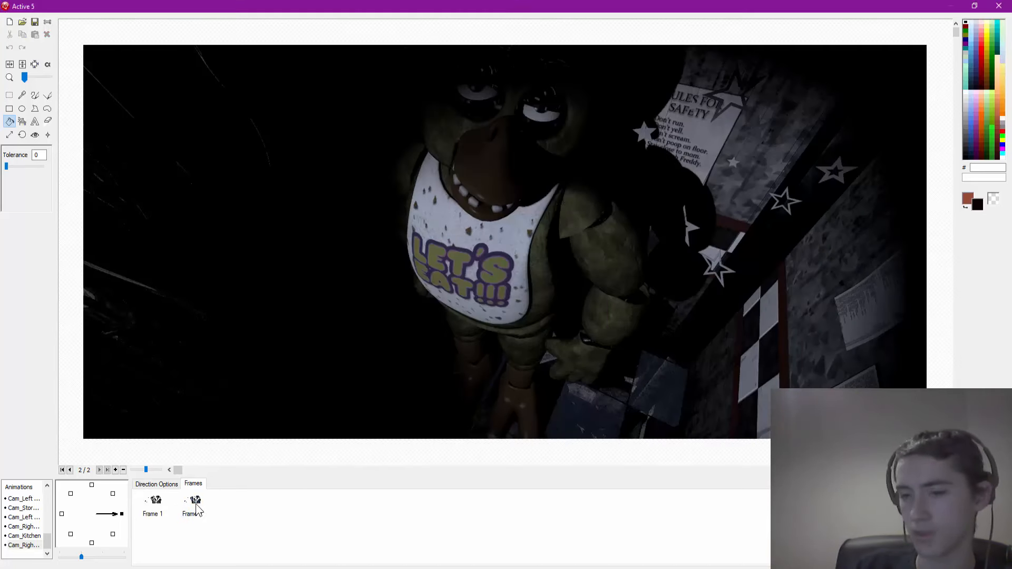
{"action": "left_click", "coordinate": [195, 506]}
{"action": "key", "text": "Delete"}
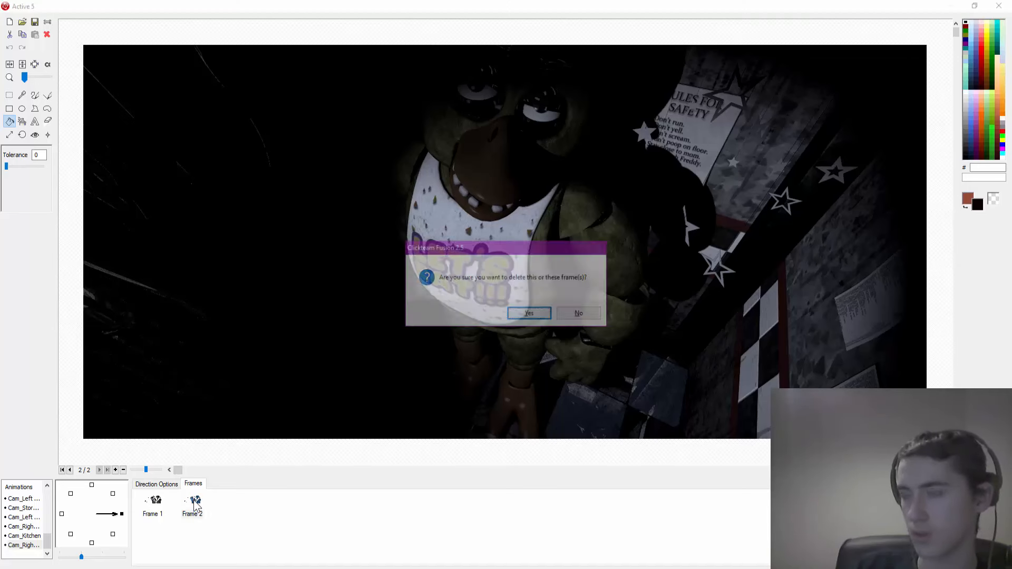
{"action": "key", "text": "Return"}
Import RHallCC1.png as a three-frame animation into the empty up-right direction
{"action": "left_click", "coordinate": [113, 493]}
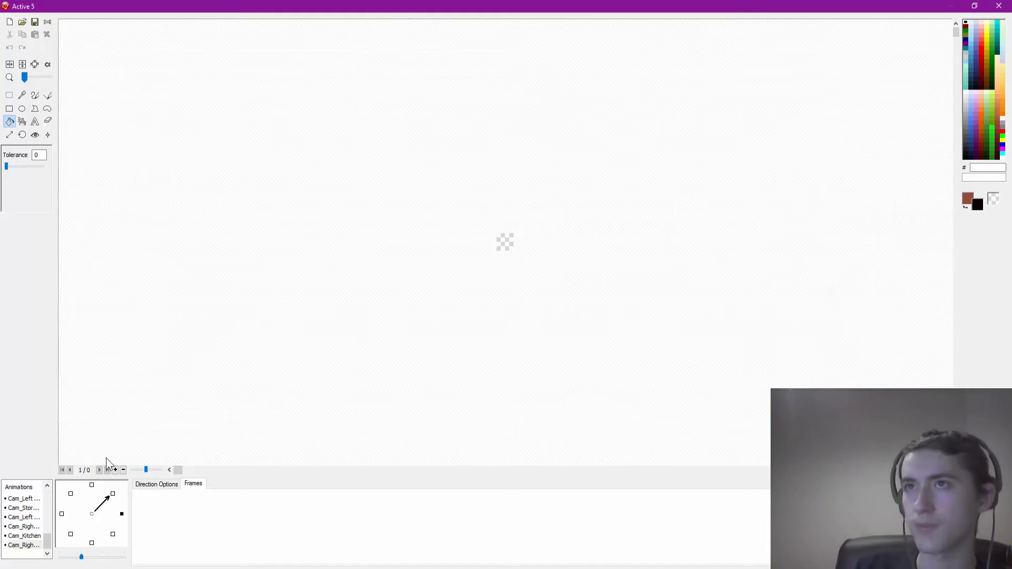
{"action": "left_click", "coordinate": [22, 22]}
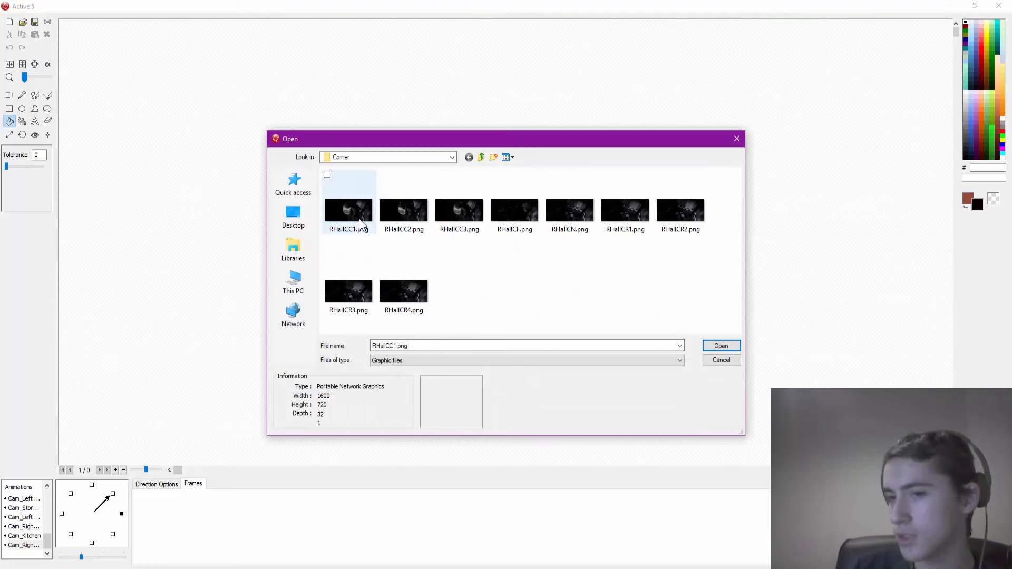
{"action": "double_click", "coordinate": [359, 221]}
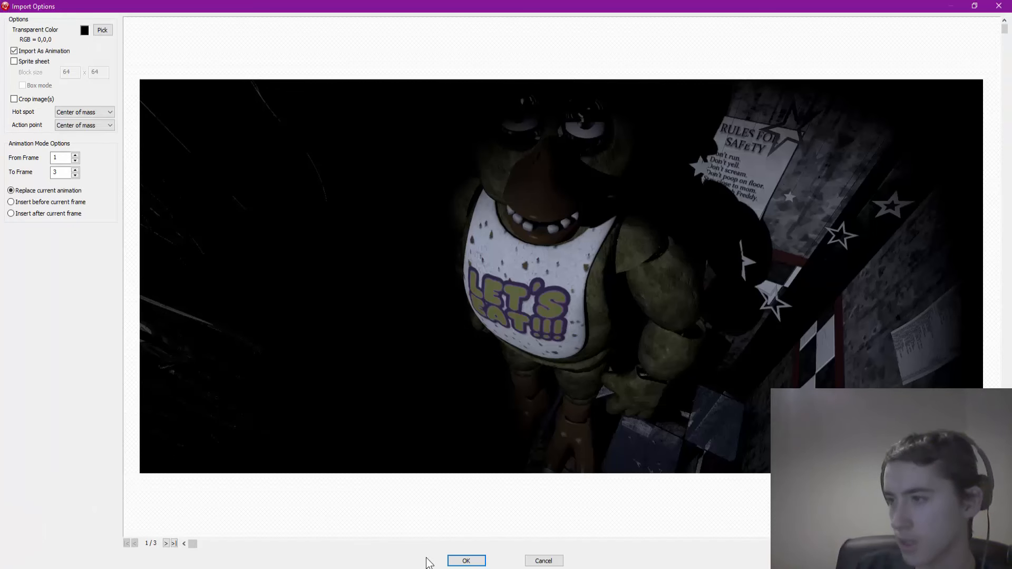
{"action": "left_click", "coordinate": [466, 561]}
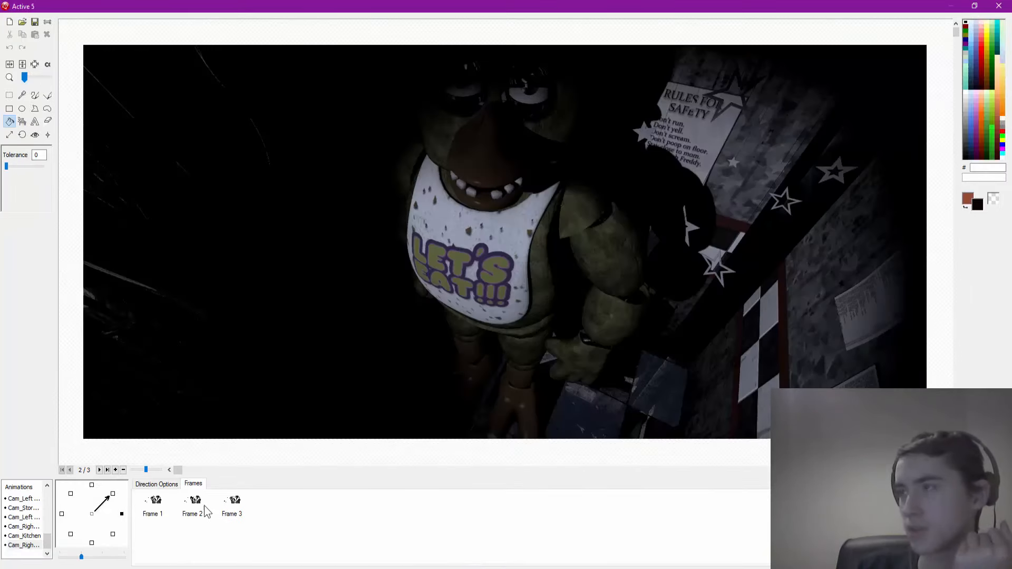
Check the three imported frames and set the up-right direction's lower speed to 4 and higher speed to 40
{"action": "left_click", "coordinate": [203, 506]}
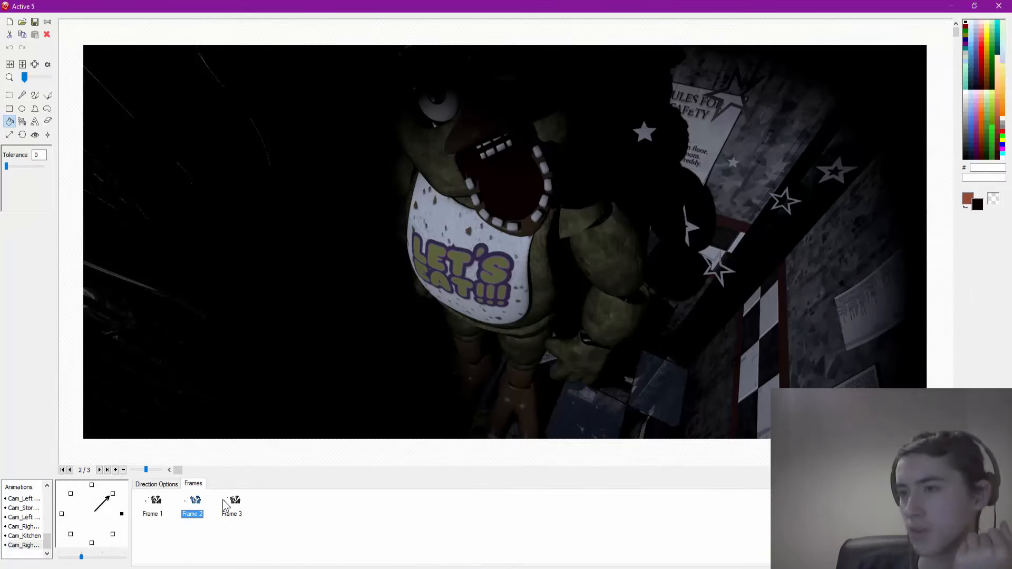
{"action": "left_click", "coordinate": [227, 502]}
{"action": "left_click", "coordinate": [196, 504]}
{"action": "left_click", "coordinate": [166, 502]}
{"action": "left_click", "coordinate": [154, 505]}
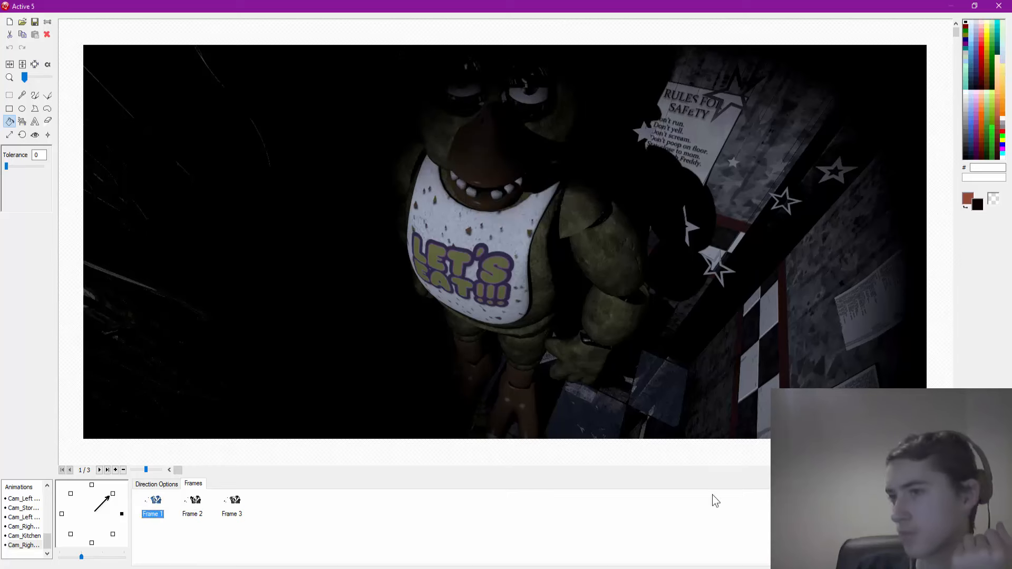
{"action": "left_click", "coordinate": [156, 484]}
{"action": "double_click", "coordinate": [152, 510]}
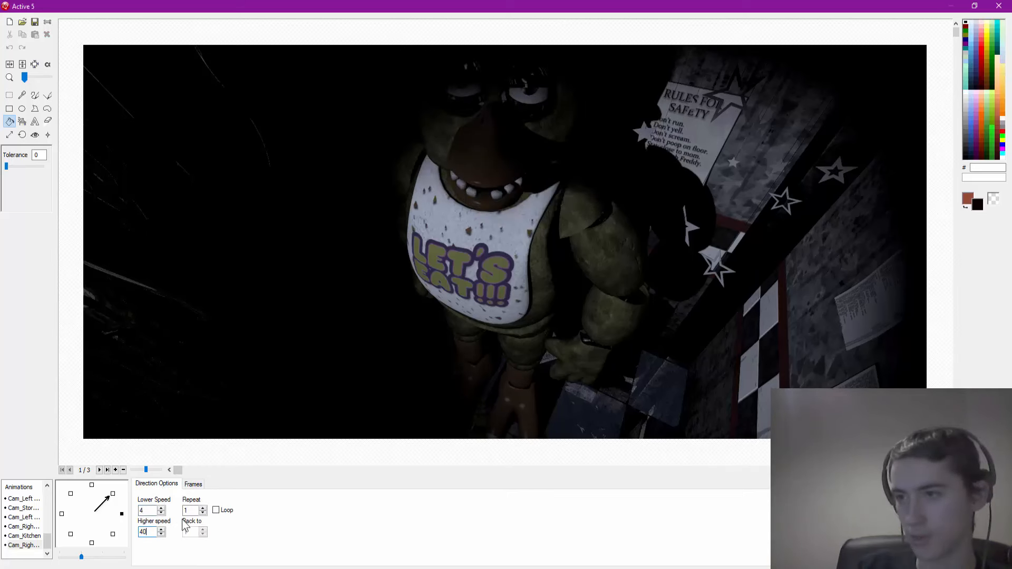
Duplicate the third frame and the open-mouth second frame, extending the up-right direction to five frames
{"action": "left_click", "coordinate": [193, 484]}
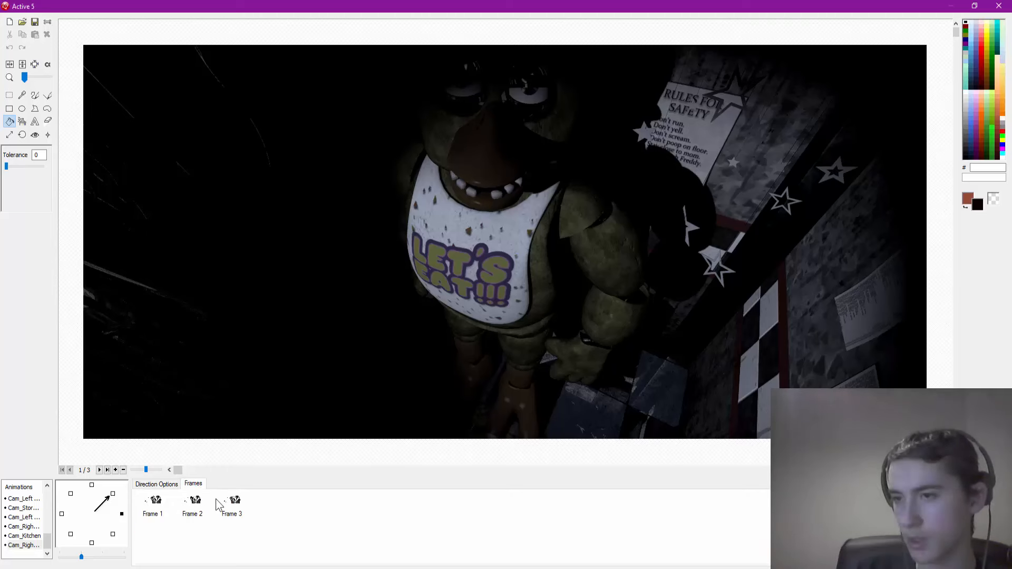
{"action": "left_click", "coordinate": [231, 506]}
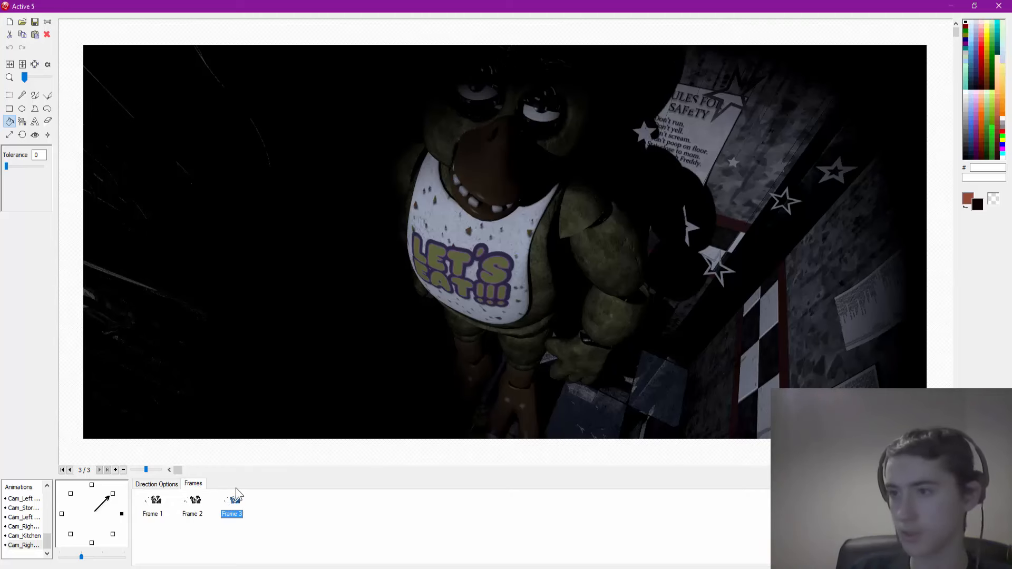
{"action": "key", "text": "Insert"}
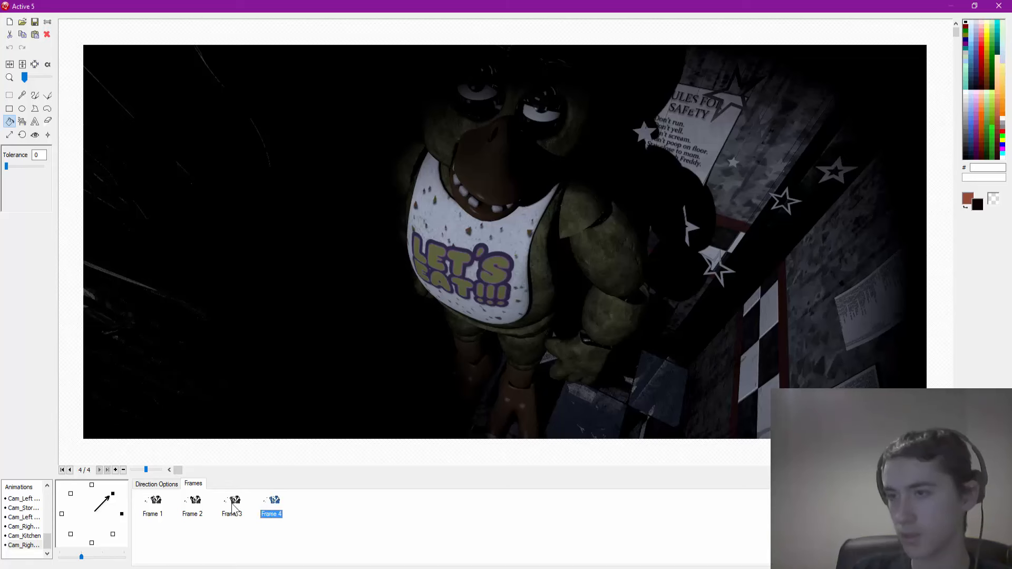
{"action": "left_click", "coordinate": [225, 508]}
{"action": "left_click", "coordinate": [196, 510]}
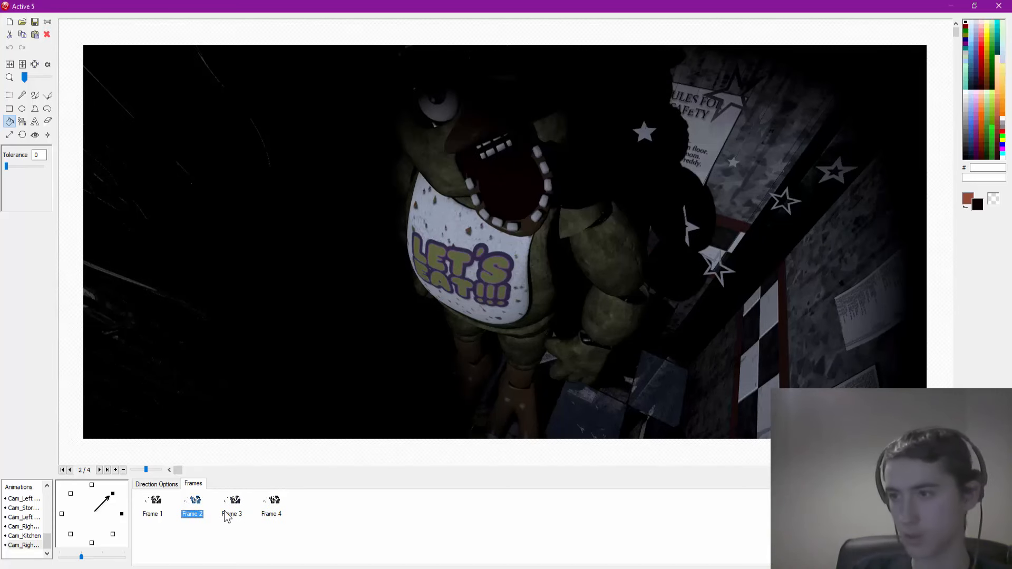
{"action": "left_click", "coordinate": [239, 509]}
{"action": "key", "text": "Insert"}
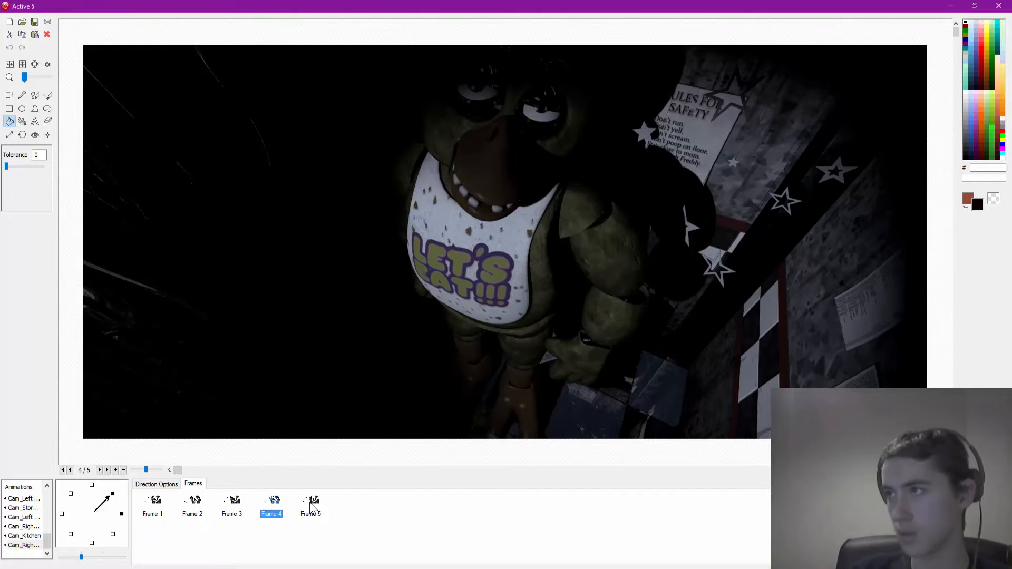
Move the duplicated open-mouth frame from the third to the fourth position in the up-right direction
{"action": "left_click", "coordinate": [307, 507]}
{"action": "left_click", "coordinate": [275, 507]}
{"action": "left_click", "coordinate": [236, 508]}
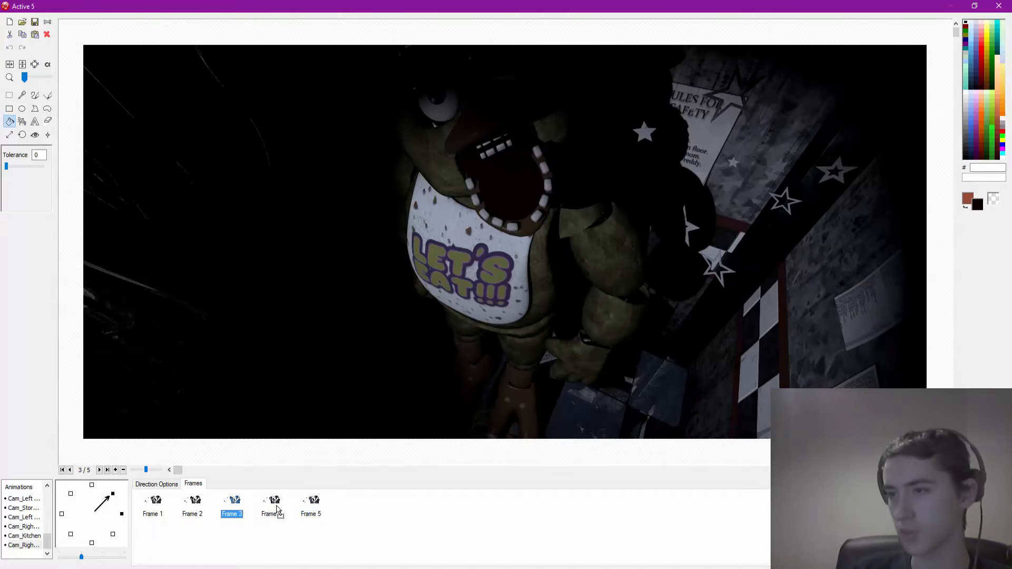
{"action": "key", "text": "ctrl+v"}
{"action": "left_click", "coordinate": [233, 506]}
{"action": "left_click", "coordinate": [270, 502]}
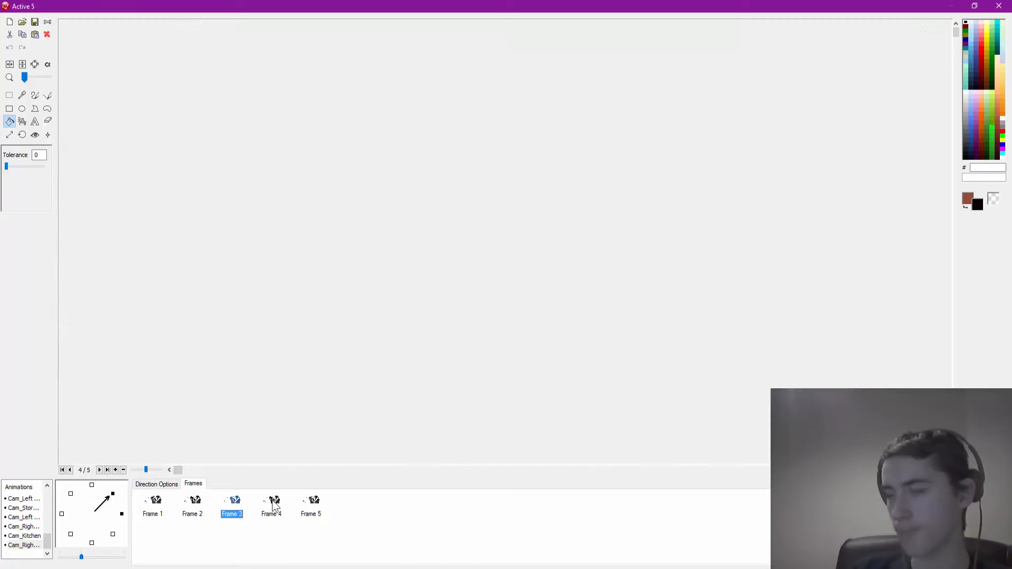
{"action": "left_click", "coordinate": [304, 501]}
Append copies of the first and fifth frames to the end of the up-right direction as frames 6 and 7
{"action": "left_click", "coordinate": [156, 508]}
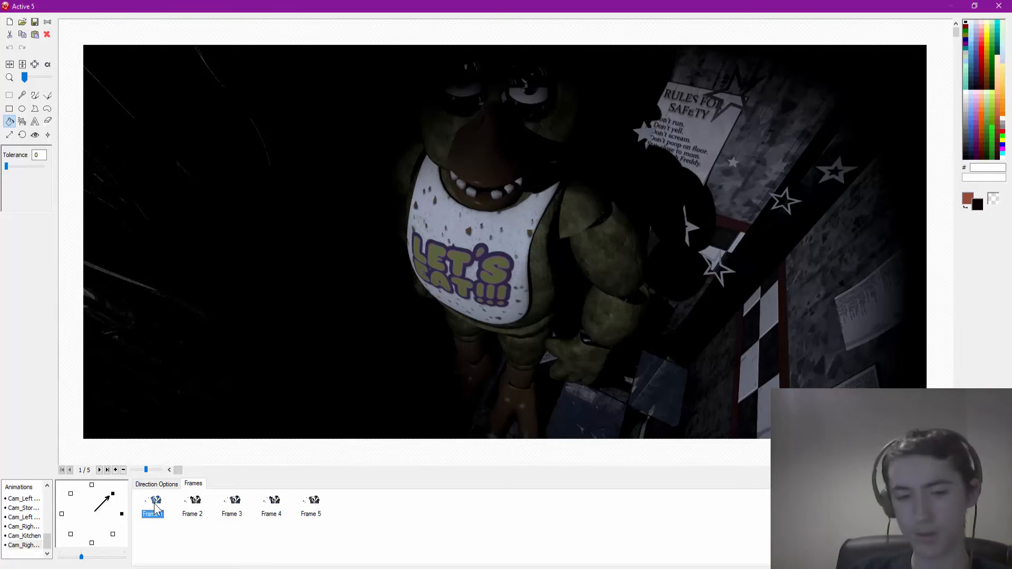
{"action": "left_click", "coordinate": [345, 510]}
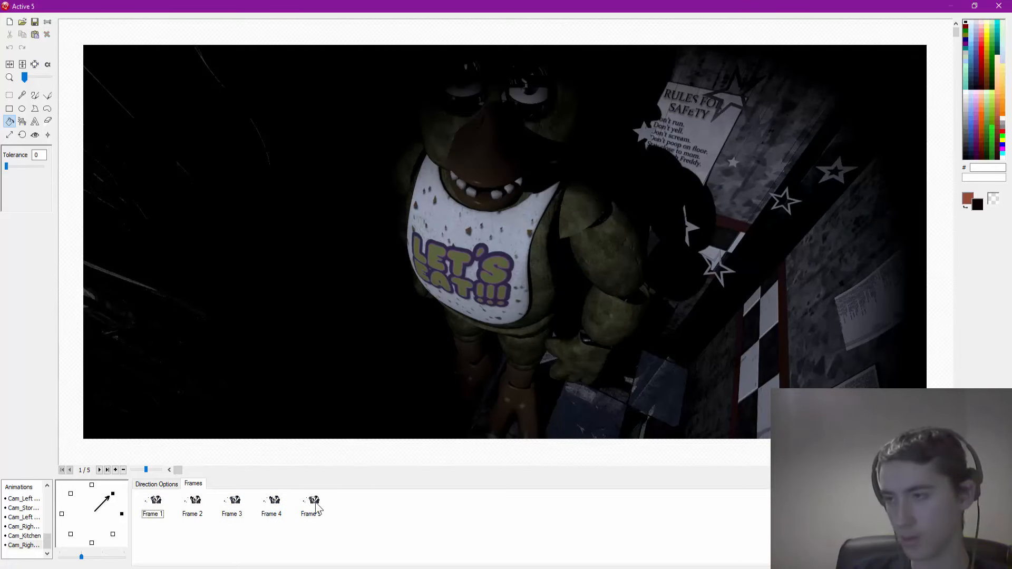
{"action": "double_click", "coordinate": [357, 510]}
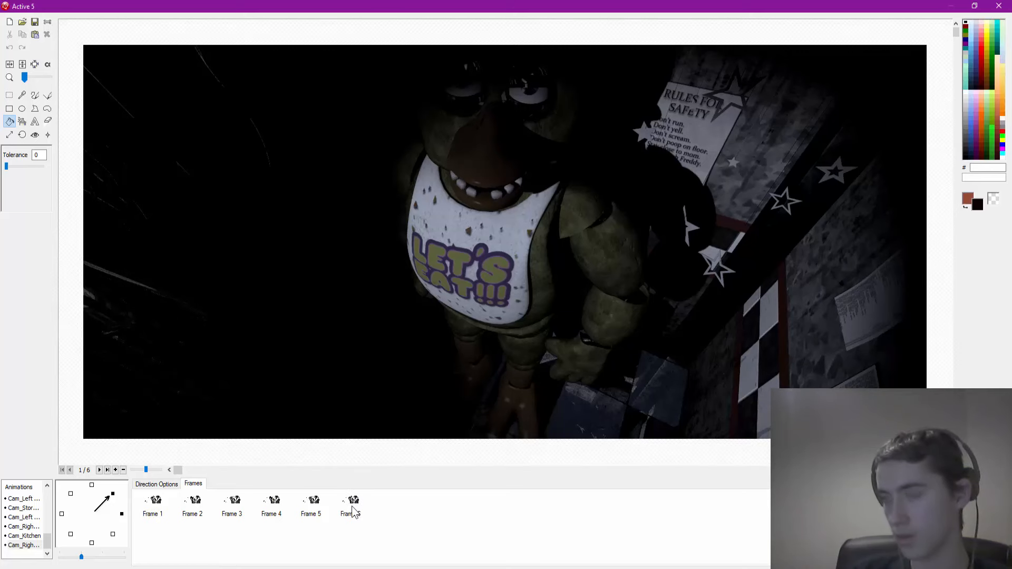
{"action": "left_click", "coordinate": [351, 510]}
{"action": "left_click", "coordinate": [320, 507]}
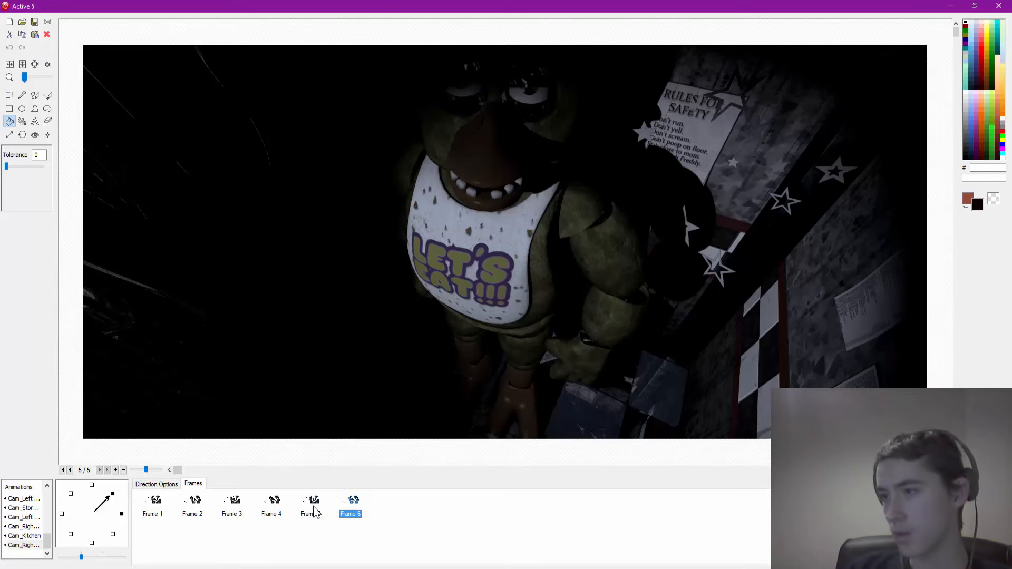
{"action": "left_click", "coordinate": [383, 507]}
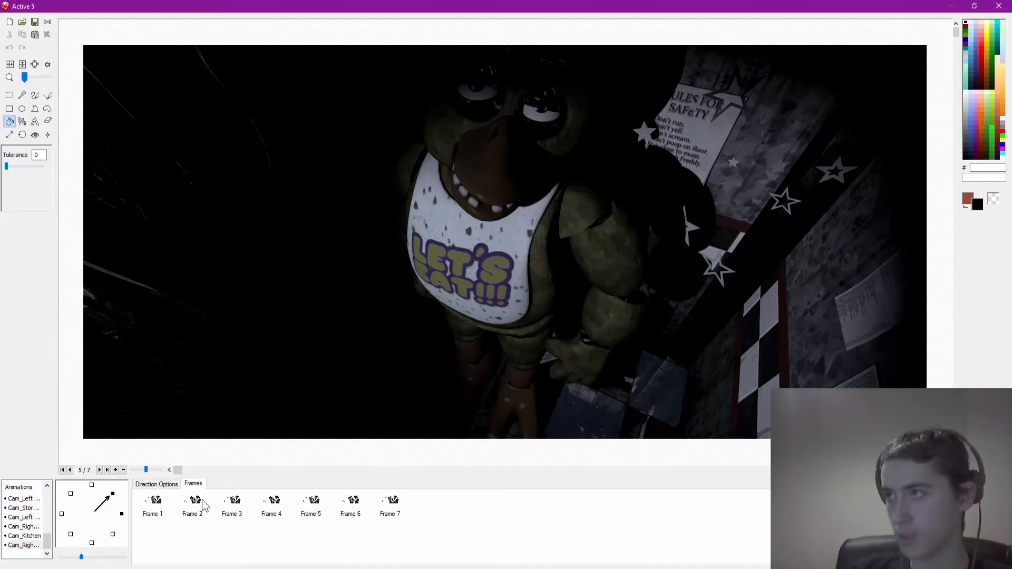
Append a copy of the open-mouth second frame as frame 8 of the up-right direction and preview the animation
{"action": "left_click", "coordinate": [195, 503]}
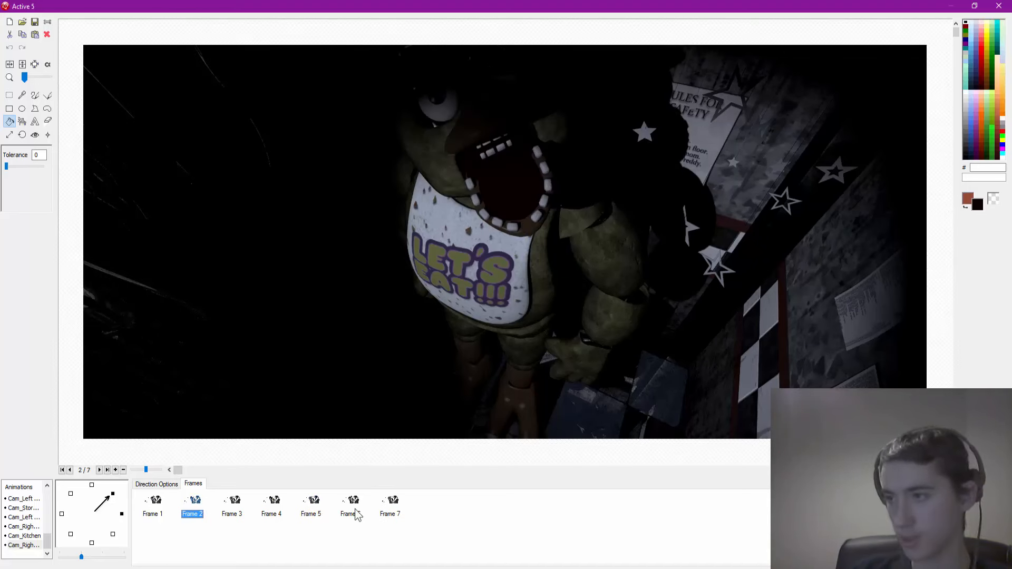
{"action": "left_click", "coordinate": [437, 535]}
{"action": "key", "text": "ctrl+v"}
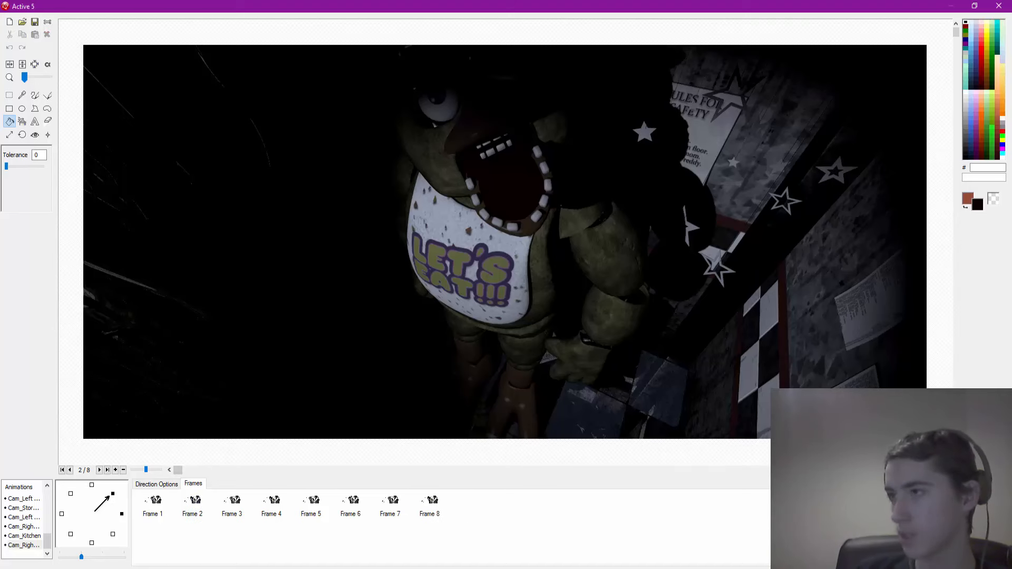
{"action": "left_click", "coordinate": [983, 501]}
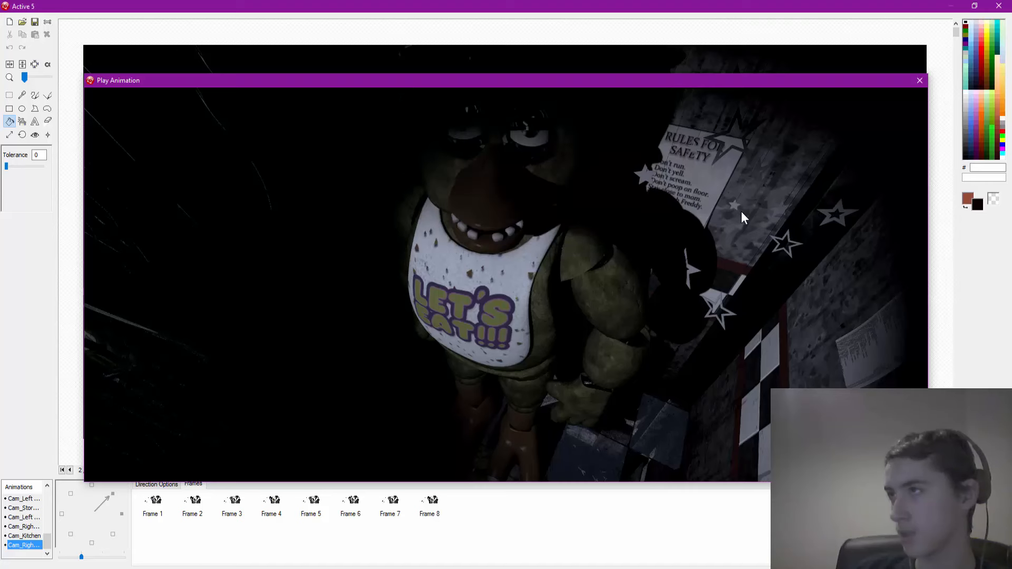
{"action": "left_click", "coordinate": [919, 81]}
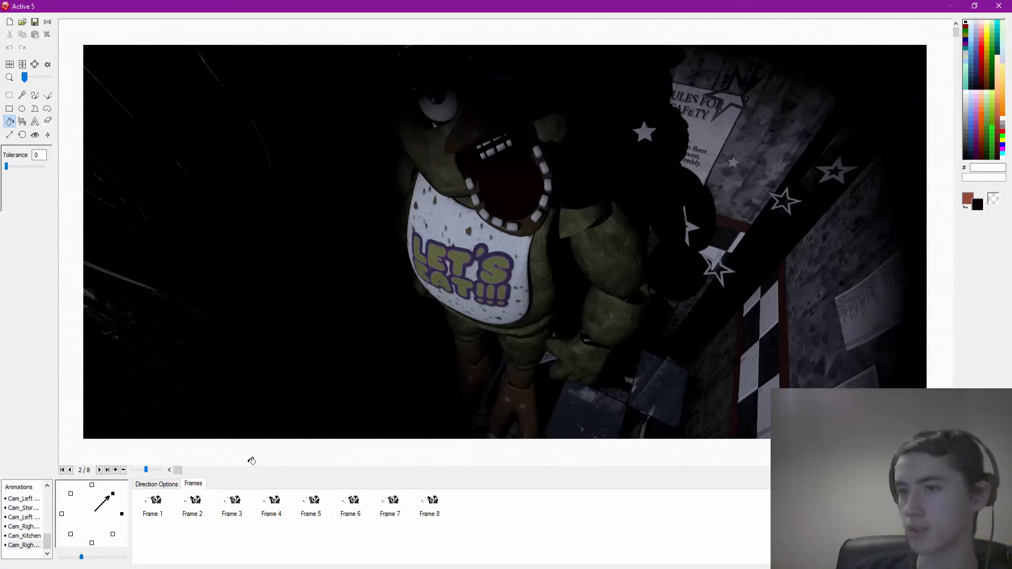
Import RHallCF.png into the up direction as a single image, with Import As Animation turned off
{"action": "left_click", "coordinate": [92, 484]}
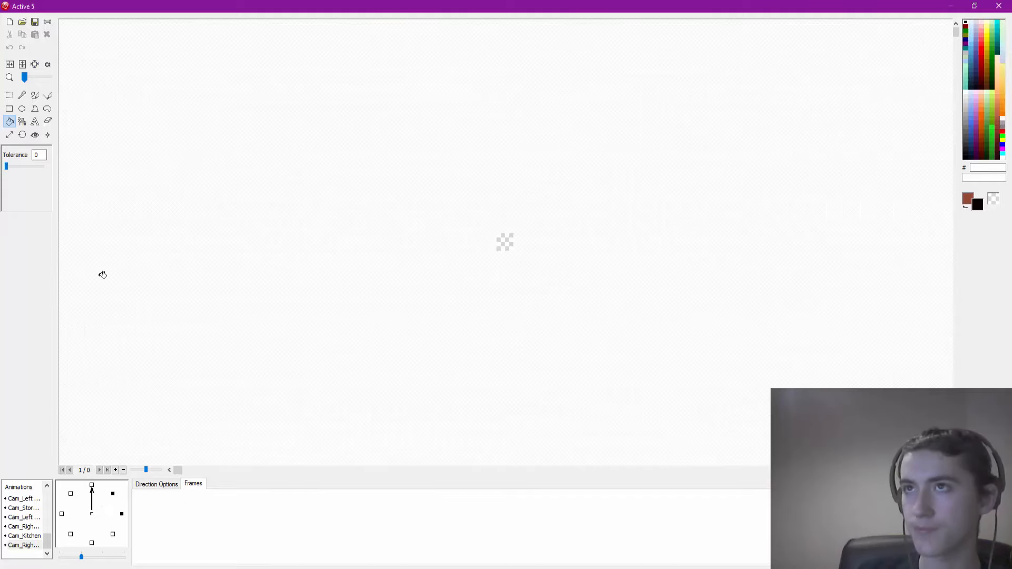
{"action": "left_click", "coordinate": [22, 22]}
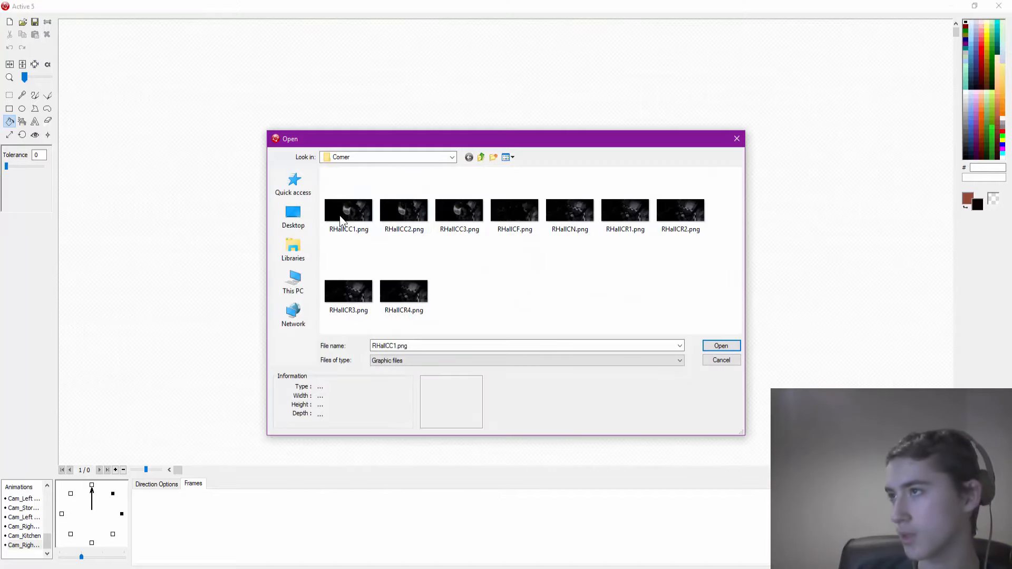
{"action": "double_click", "coordinate": [523, 213]}
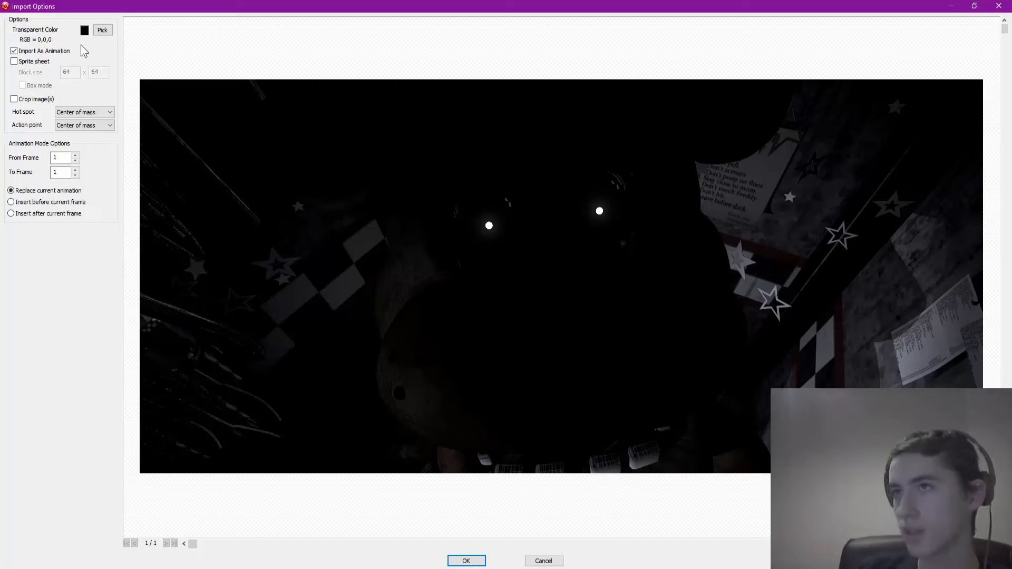
{"action": "left_click", "coordinate": [14, 51]}
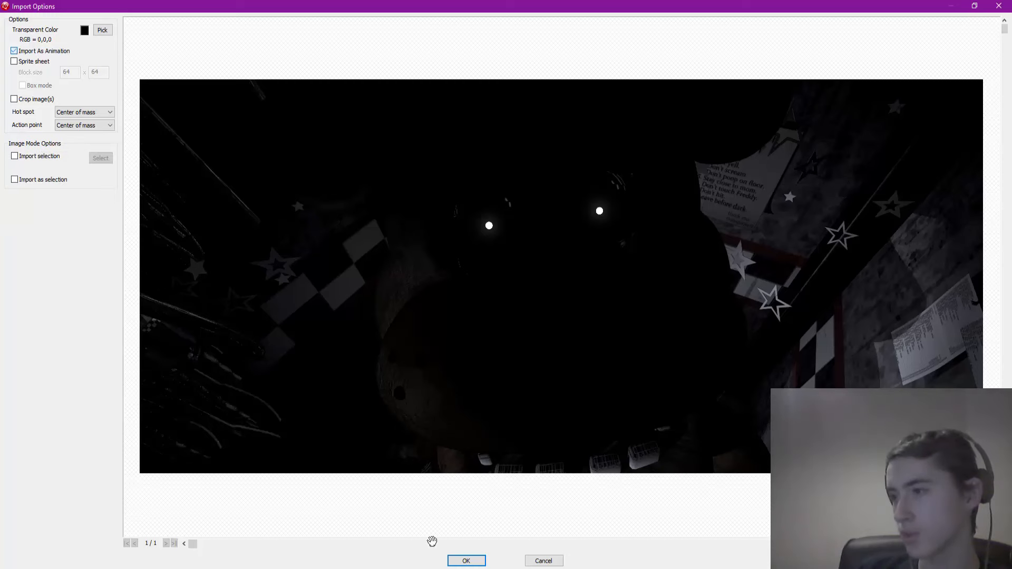
{"action": "left_click", "coordinate": [463, 559]}
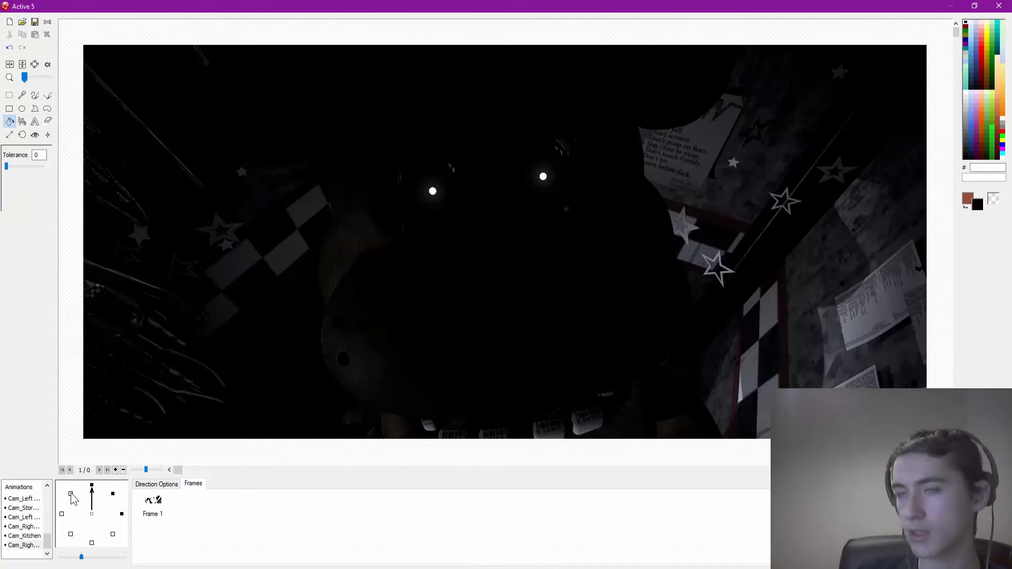
Import RHallCN.png as the single frame of the up-left direction
{"action": "left_click", "coordinate": [71, 494]}
{"action": "left_click", "coordinate": [23, 24]}
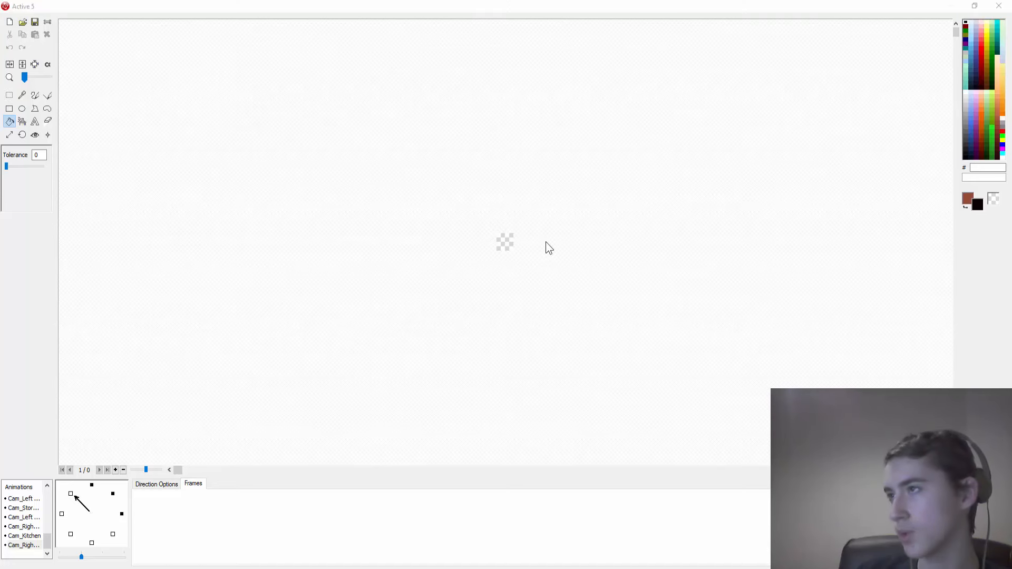
{"action": "left_click", "coordinate": [580, 218]}
{"action": "double_click", "coordinate": [580, 219]}
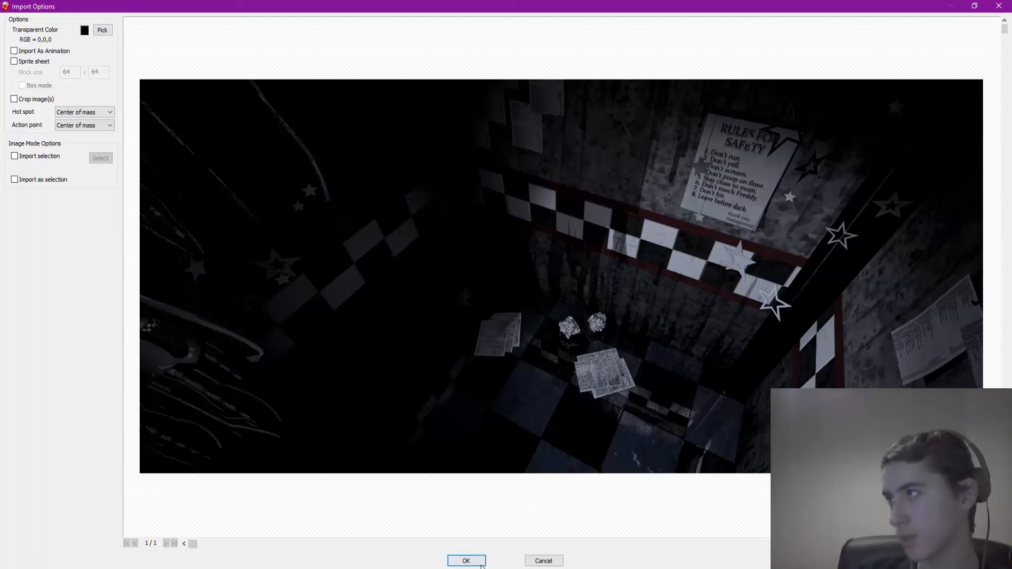
{"action": "left_click", "coordinate": [466, 560]}
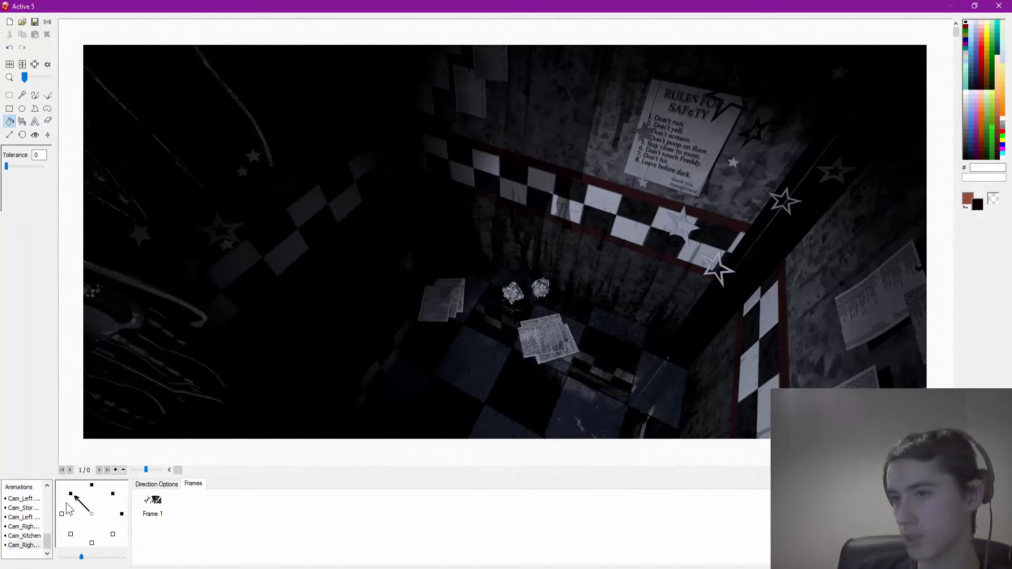
Import RHallCR1.png as the single frame of the left-facing direction
{"action": "left_click", "coordinate": [62, 514]}
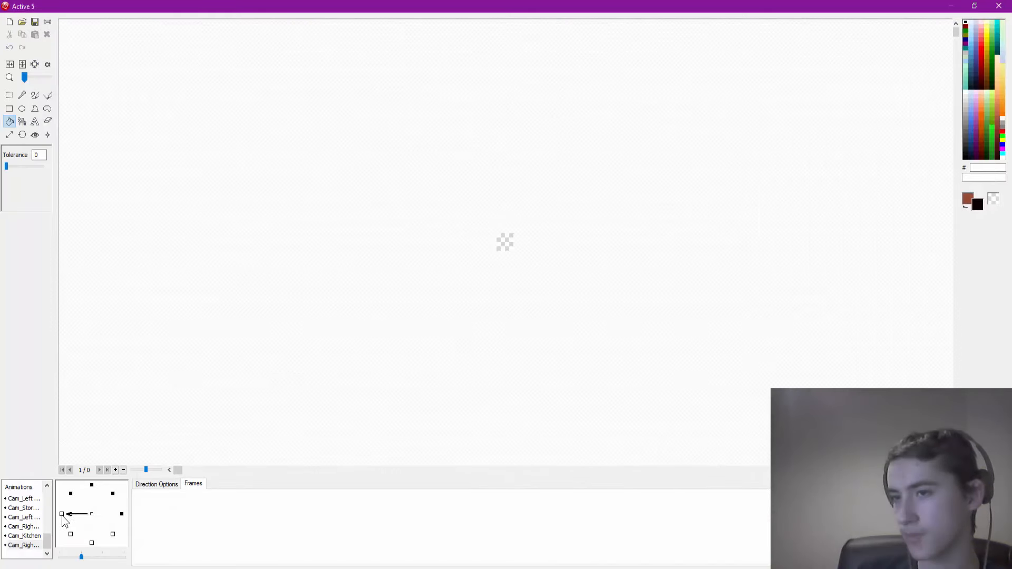
{"action": "left_click", "coordinate": [23, 21]}
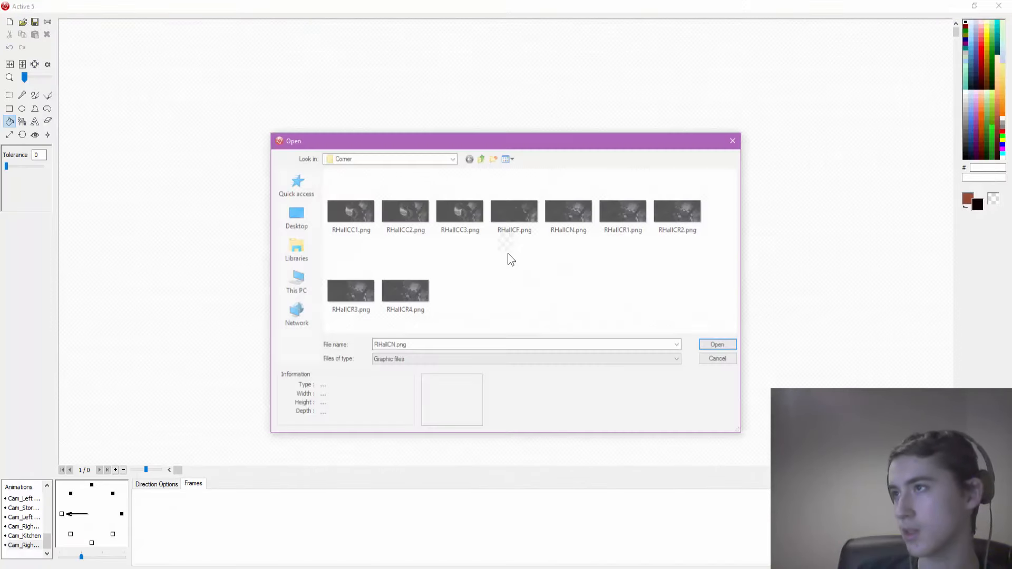
{"action": "double_click", "coordinate": [622, 211]}
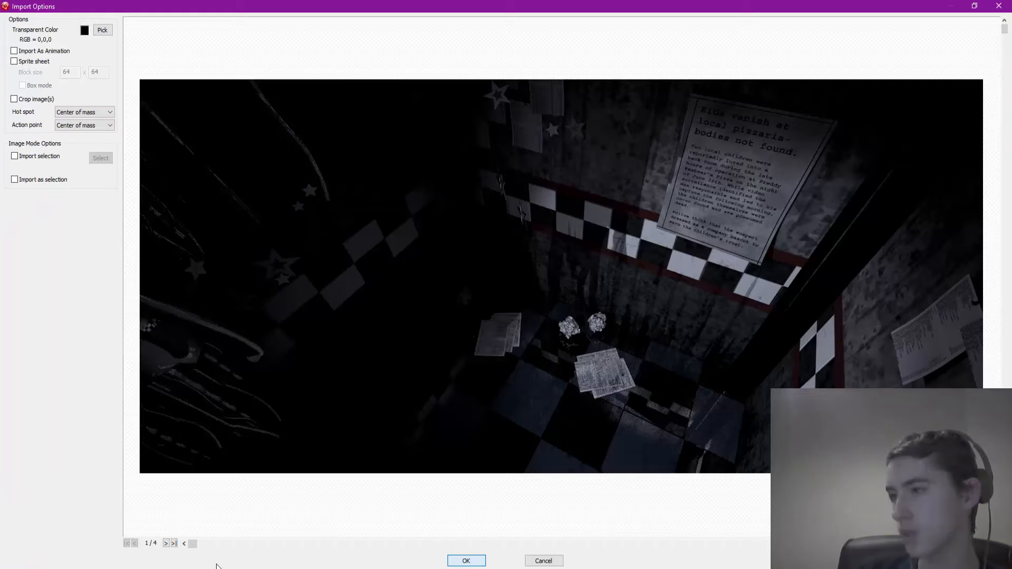
{"action": "left_click", "coordinate": [466, 561]}
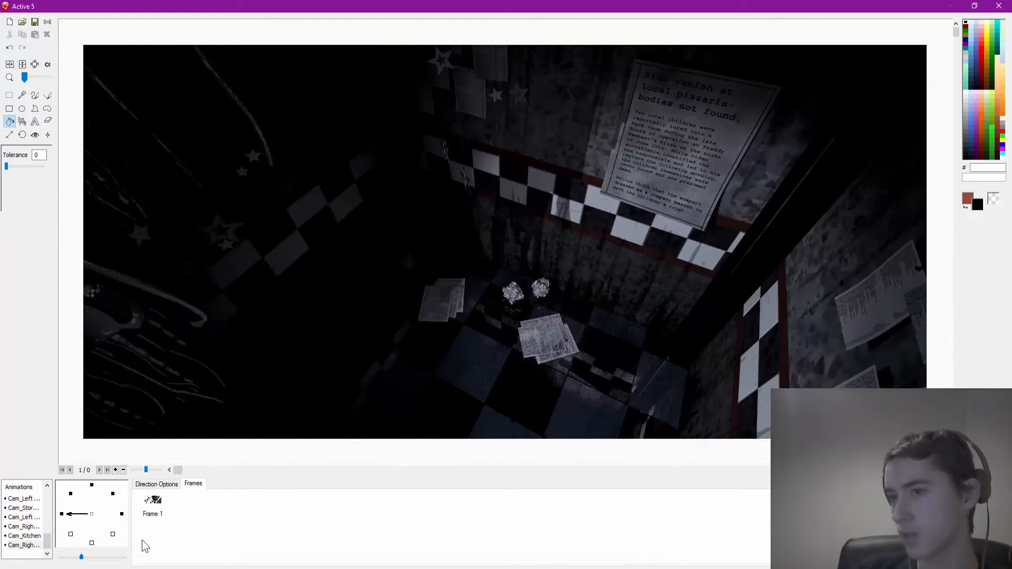
Import RHallCR2.png as the single frame of the down-left direction
{"action": "left_click", "coordinate": [70, 534]}
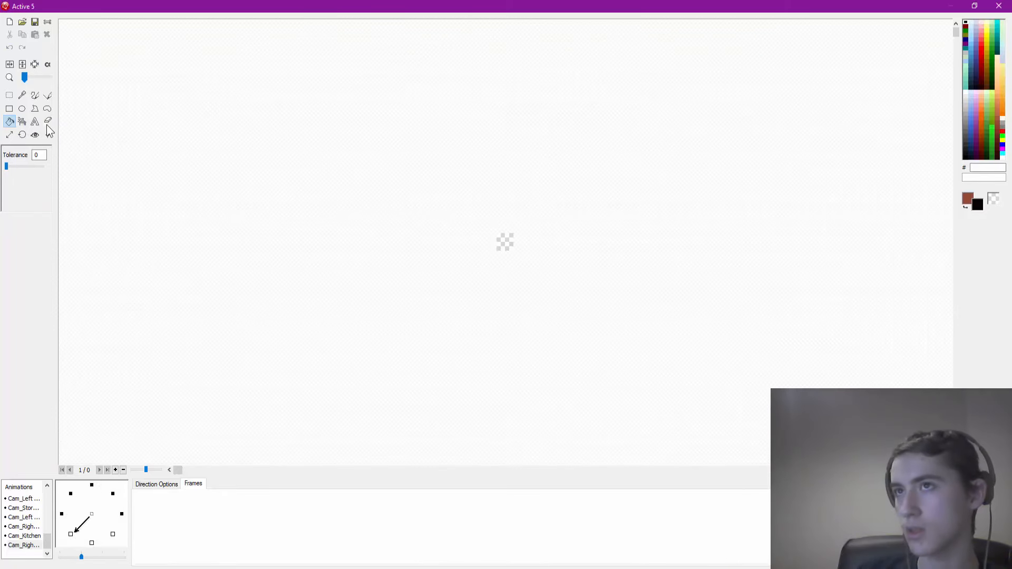
{"action": "left_click", "coordinate": [22, 22]}
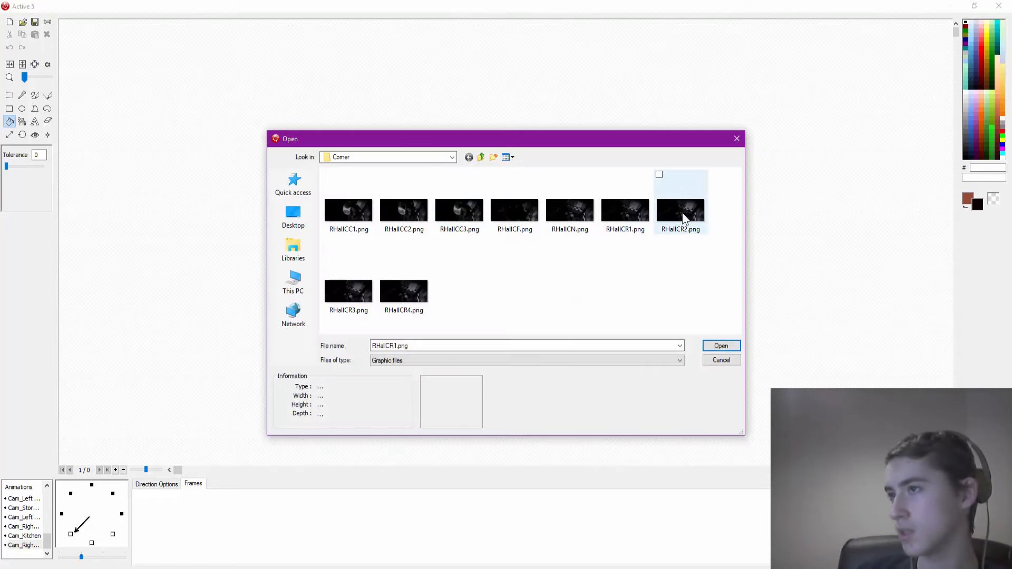
{"action": "double_click", "coordinate": [677, 224]}
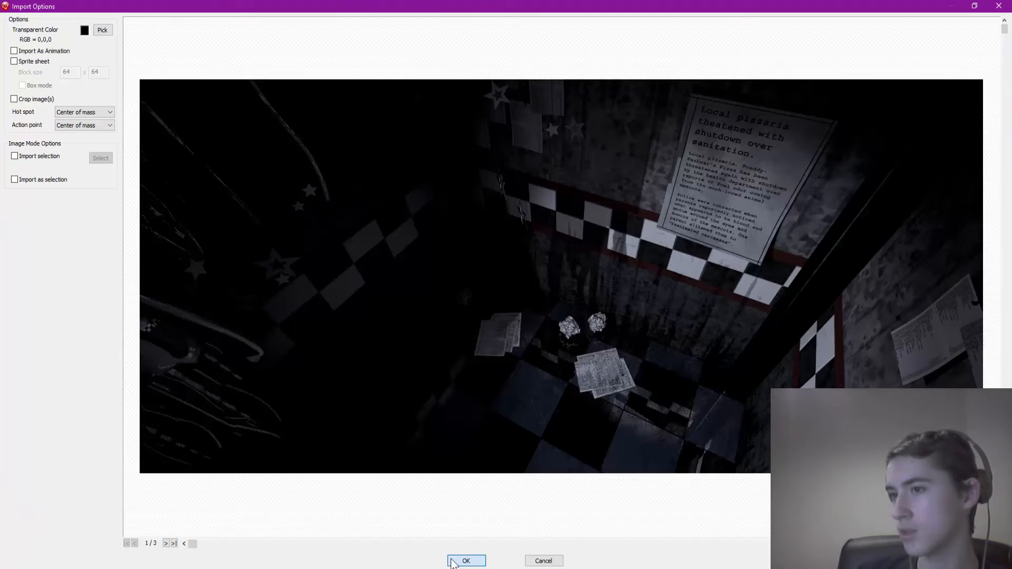
{"action": "left_click", "coordinate": [466, 560]}
Import RHallCR3.png as the single frame of the down direction
{"action": "left_click", "coordinate": [91, 544]}
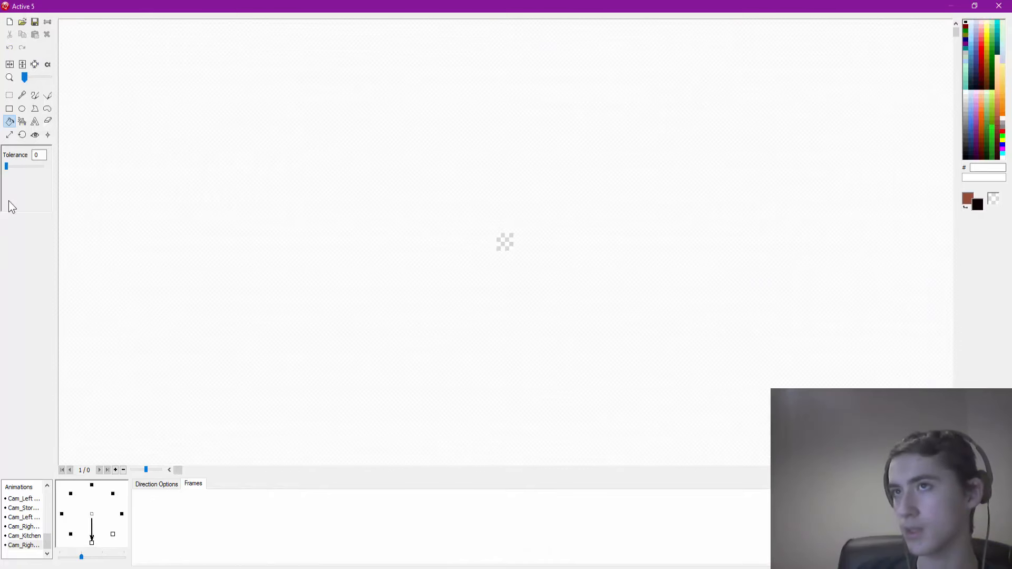
{"action": "left_click", "coordinate": [23, 23]}
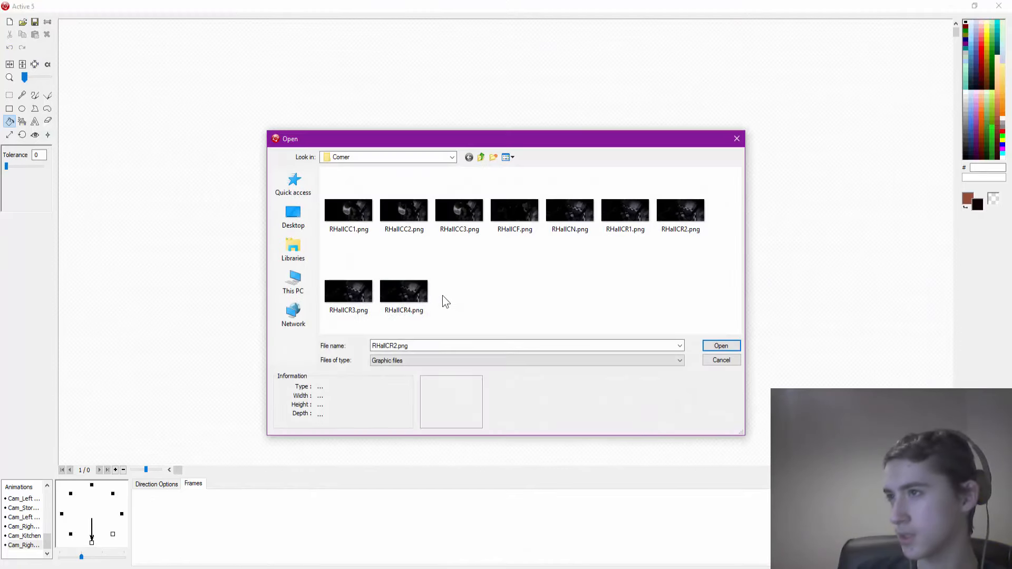
{"action": "left_click", "coordinate": [349, 295]}
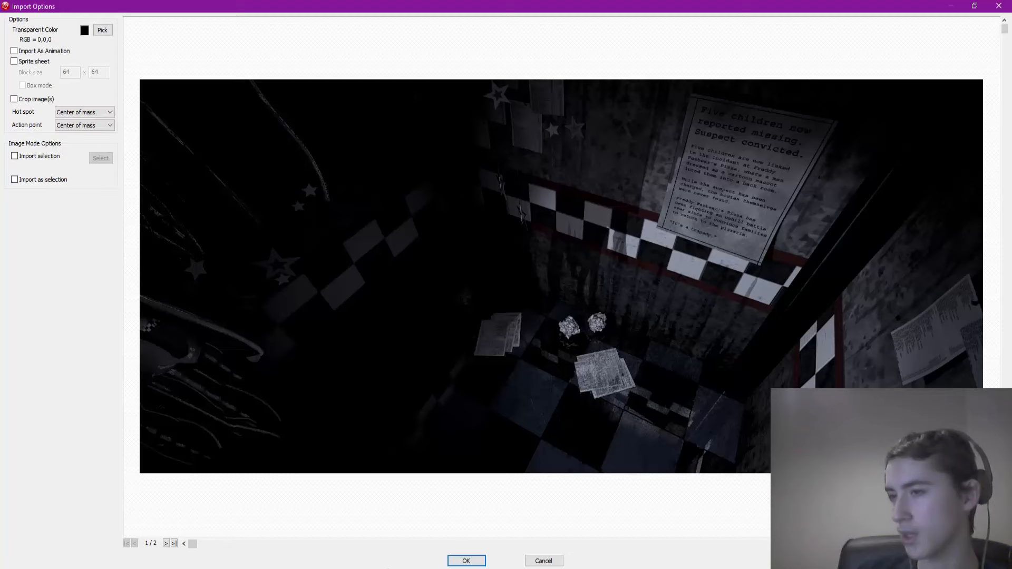
{"action": "left_click", "coordinate": [463, 559]}
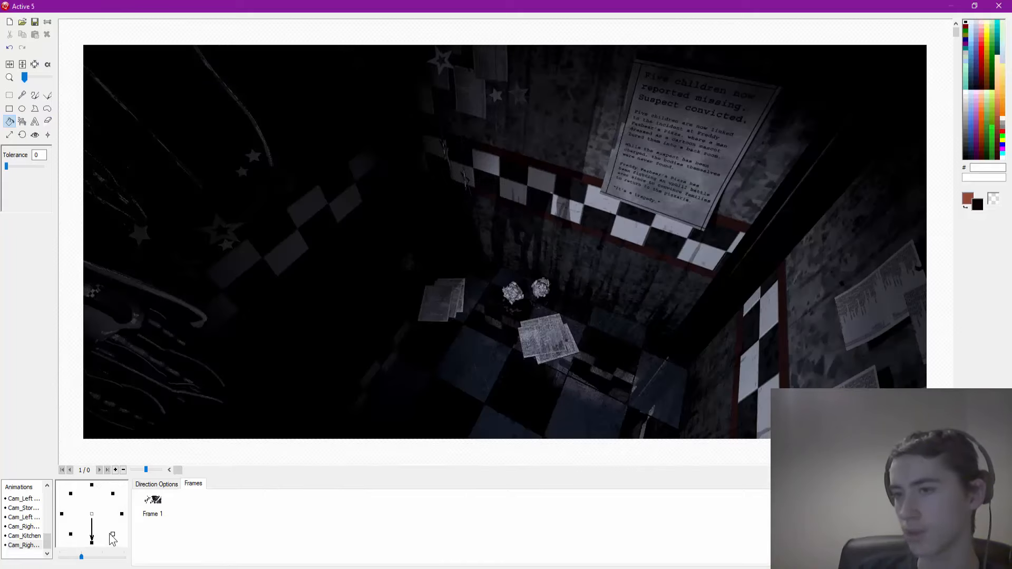
Import RHallCR4.png as the single frame of the down-right direction
{"action": "left_click", "coordinate": [112, 534]}
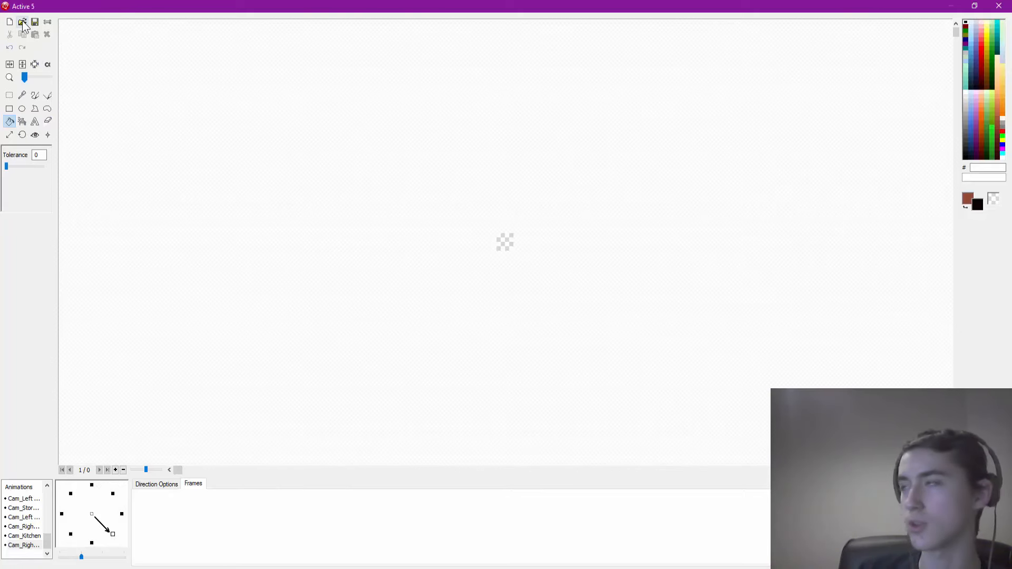
{"action": "left_click", "coordinate": [23, 22]}
{"action": "double_click", "coordinate": [404, 289]}
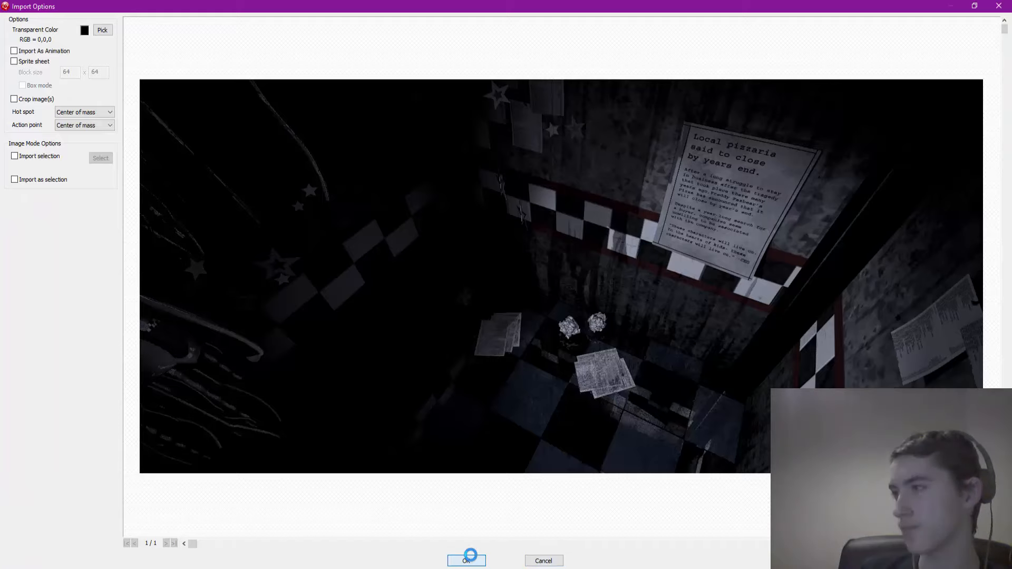
{"action": "left_click", "coordinate": [475, 554]}
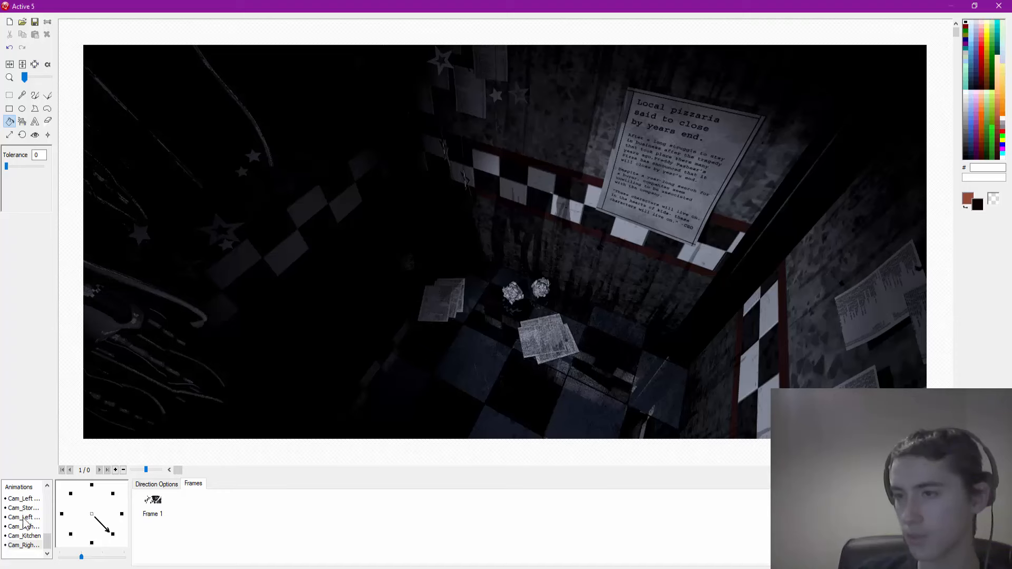
Review the images in the camera animations from Cam_Stage through the halls, storage, right hall corner and Cam_Kitchen
{"action": "scroll", "coordinate": [23, 523], "scroll_direction": "up", "scroll_amount": 1}
{"action": "scroll", "coordinate": [23, 524], "scroll_direction": "up", "scroll_amount": 2}
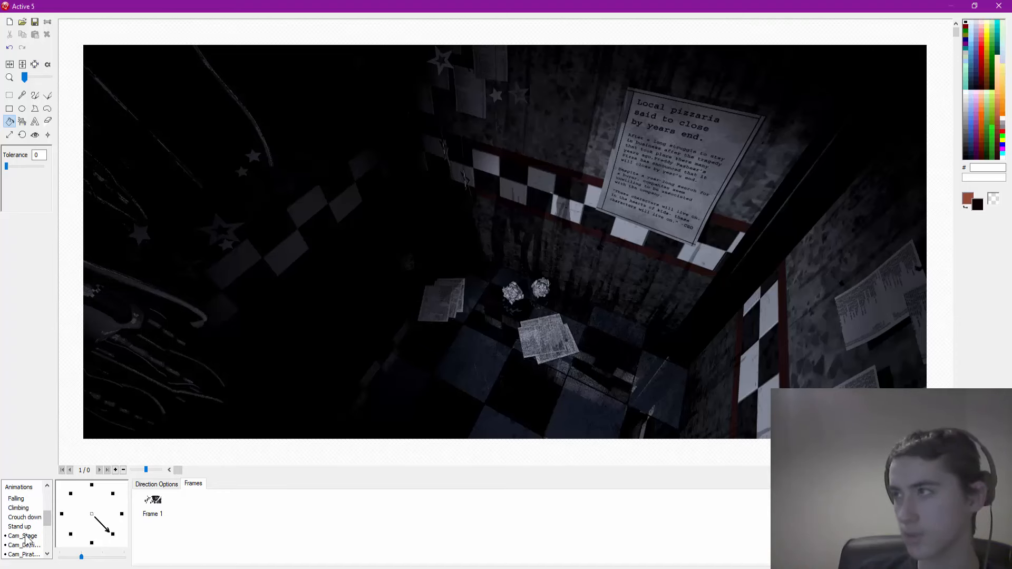
{"action": "left_click", "coordinate": [26, 535]}
{"action": "left_click", "coordinate": [24, 545]}
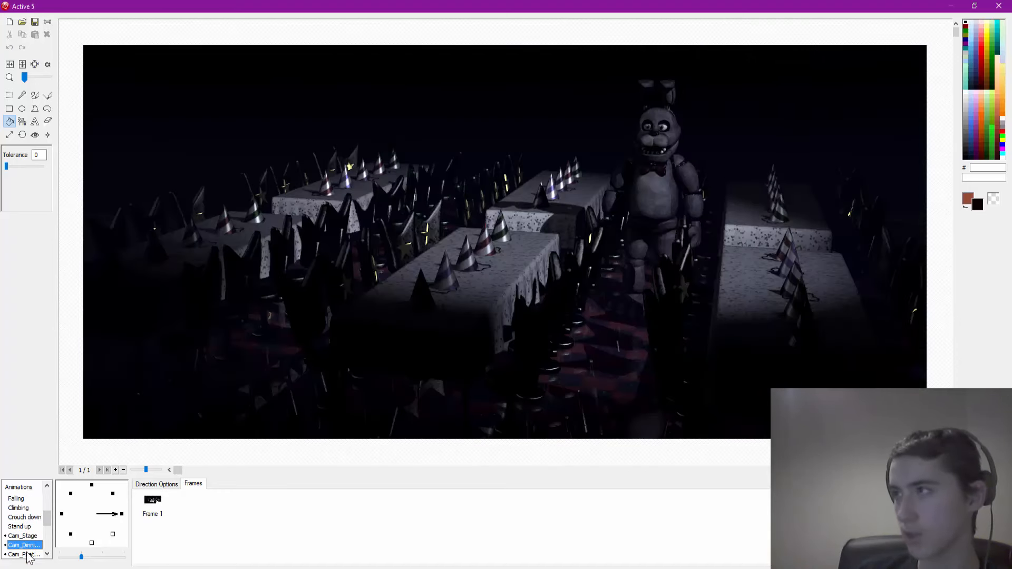
{"action": "left_click", "coordinate": [24, 554]}
{"action": "scroll", "coordinate": [35, 529], "scroll_direction": "down", "scroll_amount": 1}
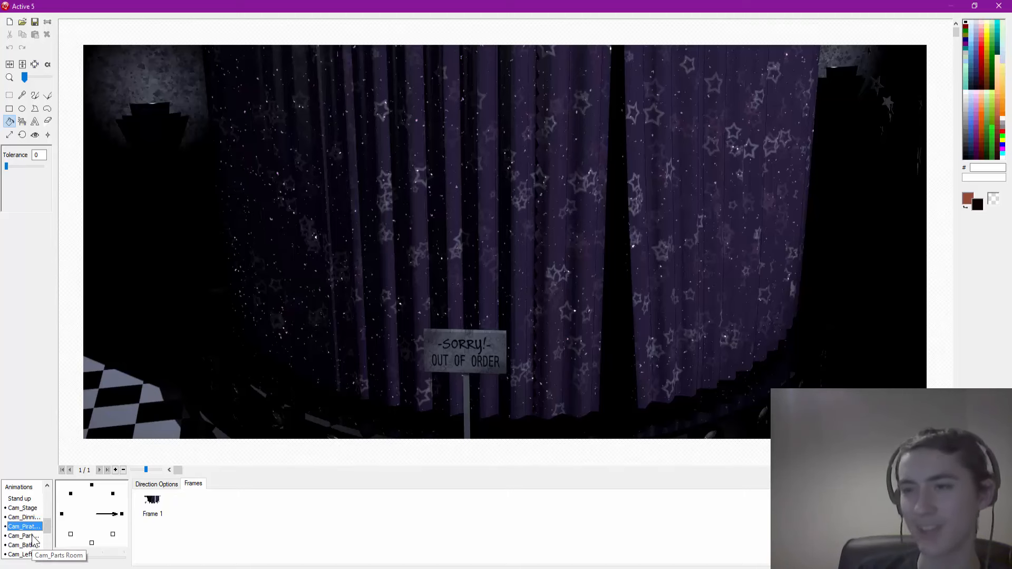
{"action": "left_click", "coordinate": [32, 537]}
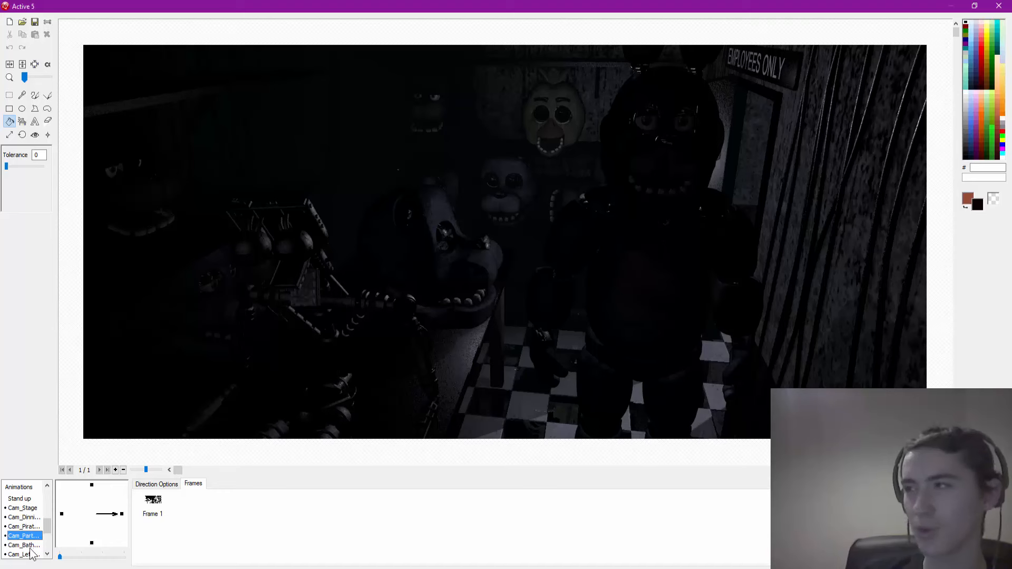
{"action": "left_click", "coordinate": [30, 545]}
{"action": "left_click", "coordinate": [28, 554]}
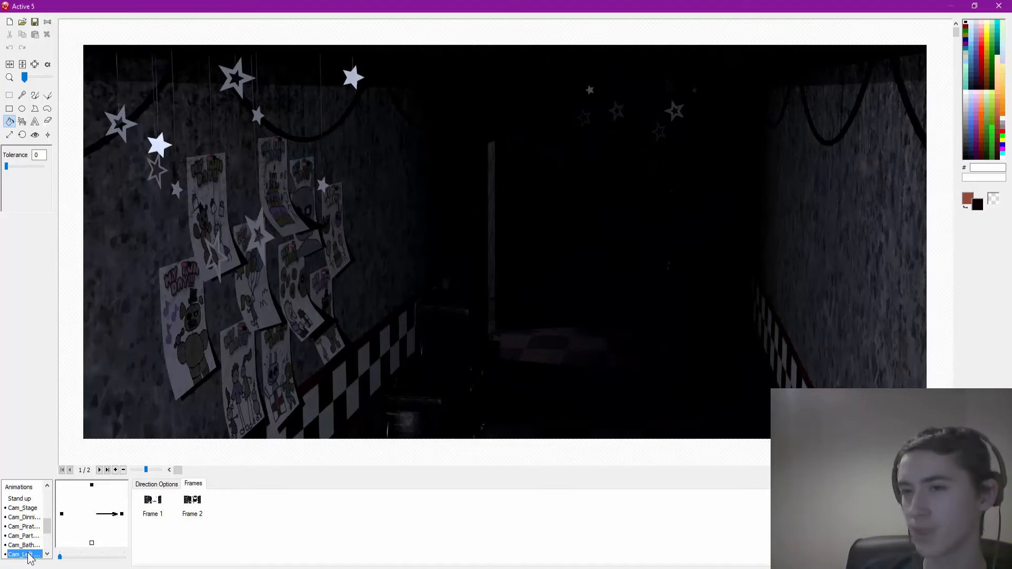
{"action": "scroll", "coordinate": [29, 551], "scroll_direction": "down", "scroll_amount": 2}
{"action": "left_click", "coordinate": [26, 509]}
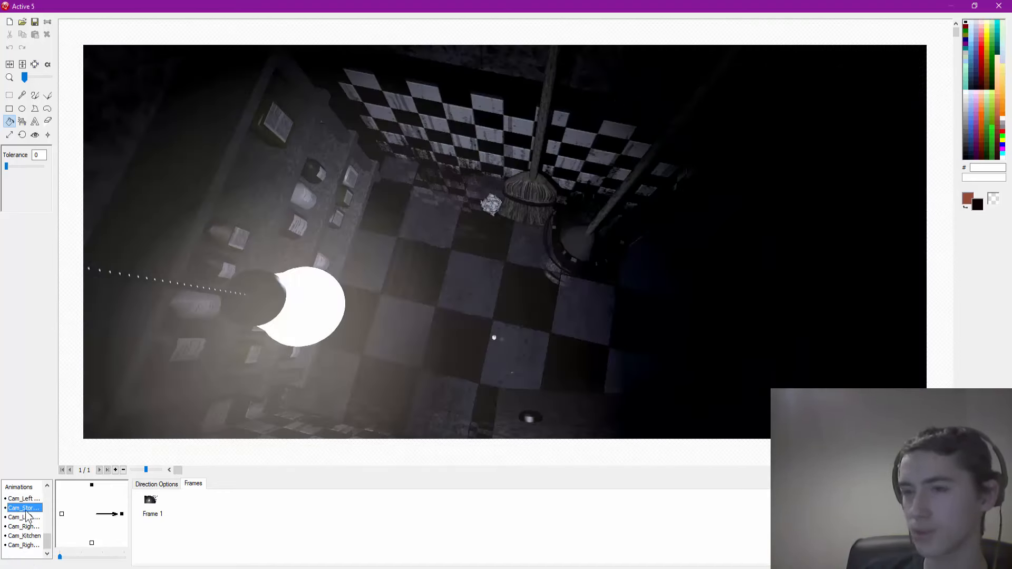
{"action": "left_click", "coordinate": [26, 517]}
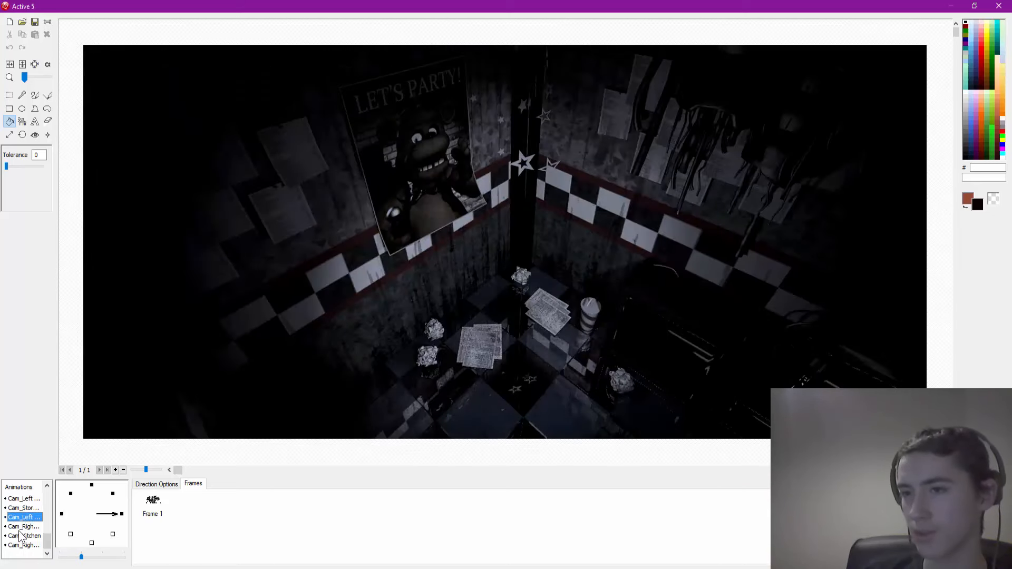
{"action": "left_click", "coordinate": [26, 526]}
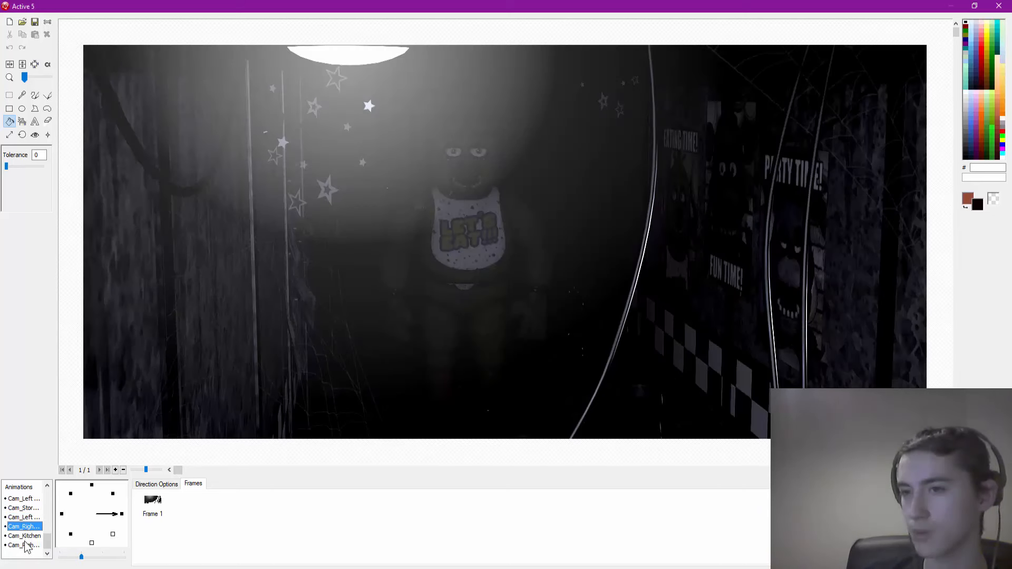
{"action": "left_click", "coordinate": [25, 544]}
{"action": "left_click", "coordinate": [27, 536]}
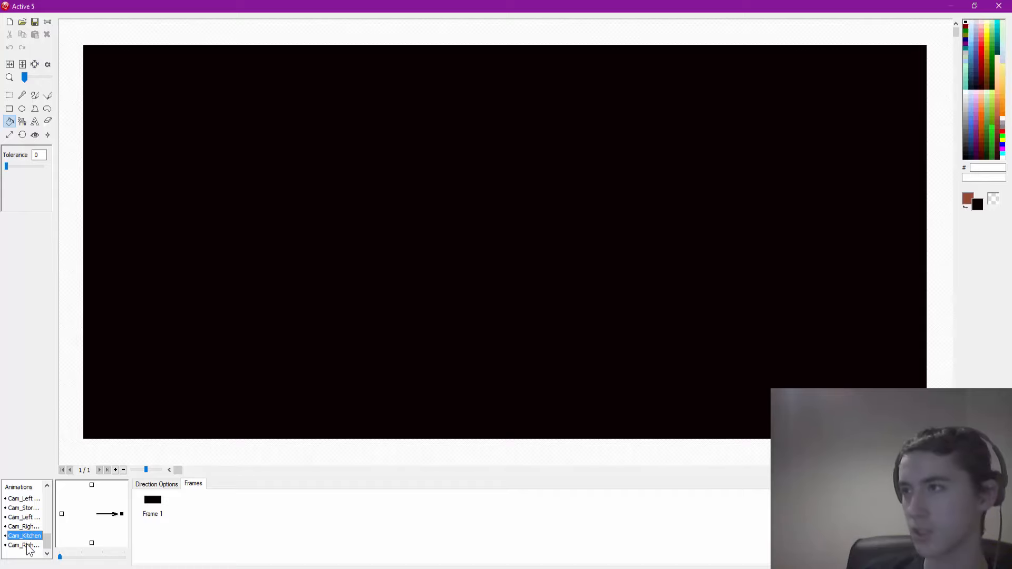
Check the Cam_Right Hall Corner animation and close the Active 5 animation editor, keeping the changes
{"action": "left_click", "coordinate": [27, 546]}
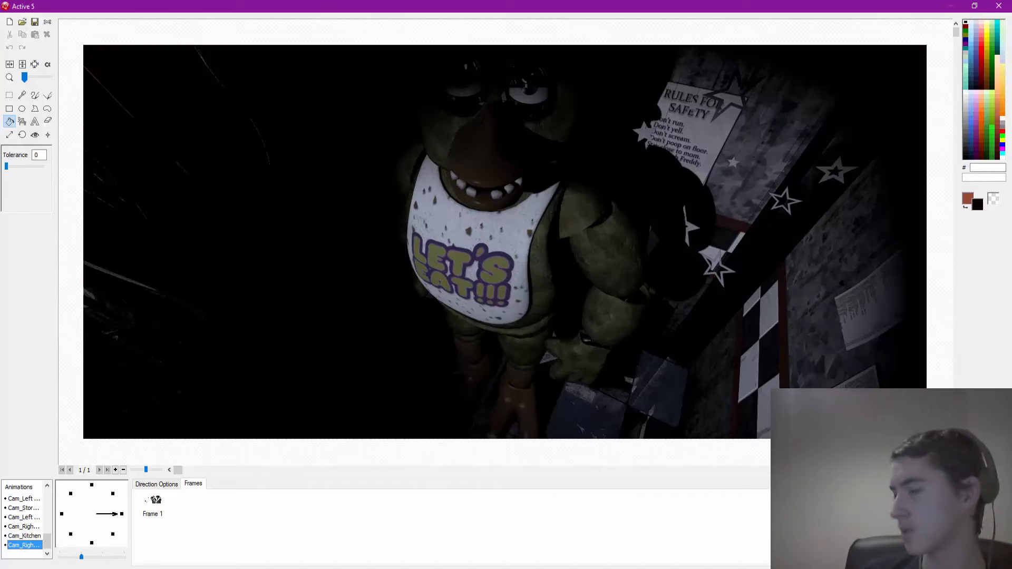
{"action": "left_click", "coordinate": [983, 527]}
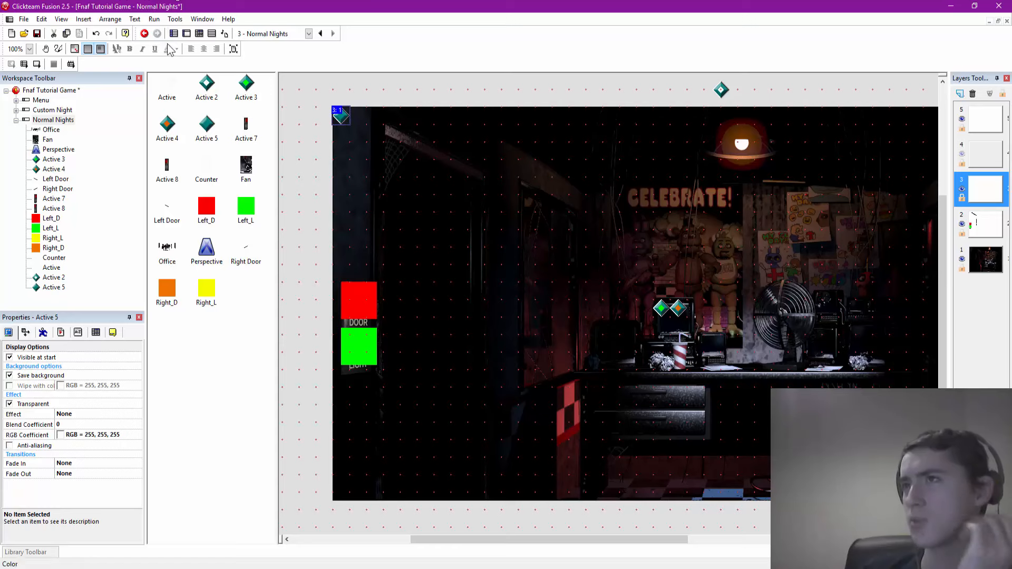
In the Normal Nights event editor, collapse the Clock group and add a top-level event group titled Camera below it
{"action": "left_click", "coordinate": [199, 35]}
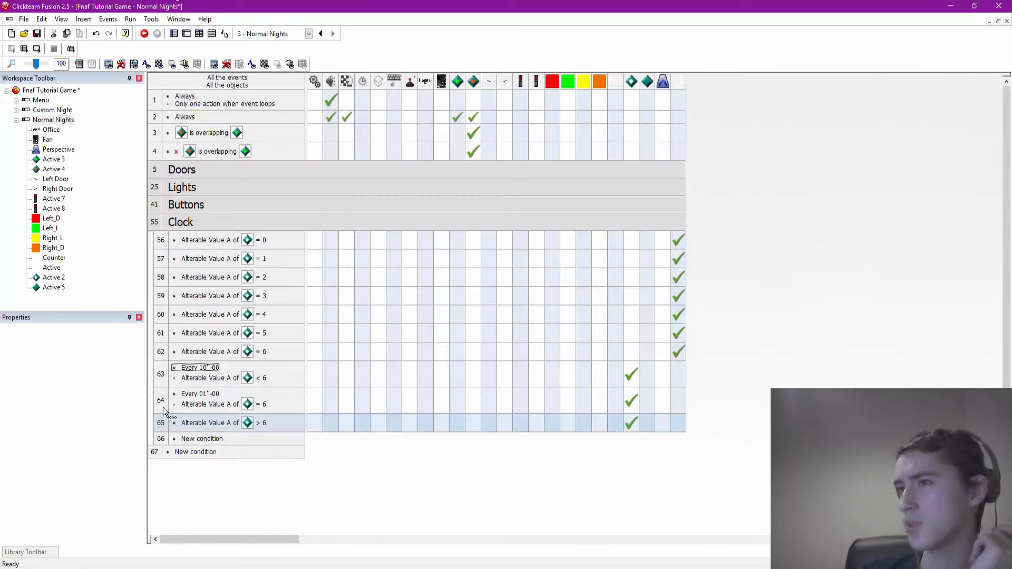
{"action": "double_click", "coordinate": [201, 223]}
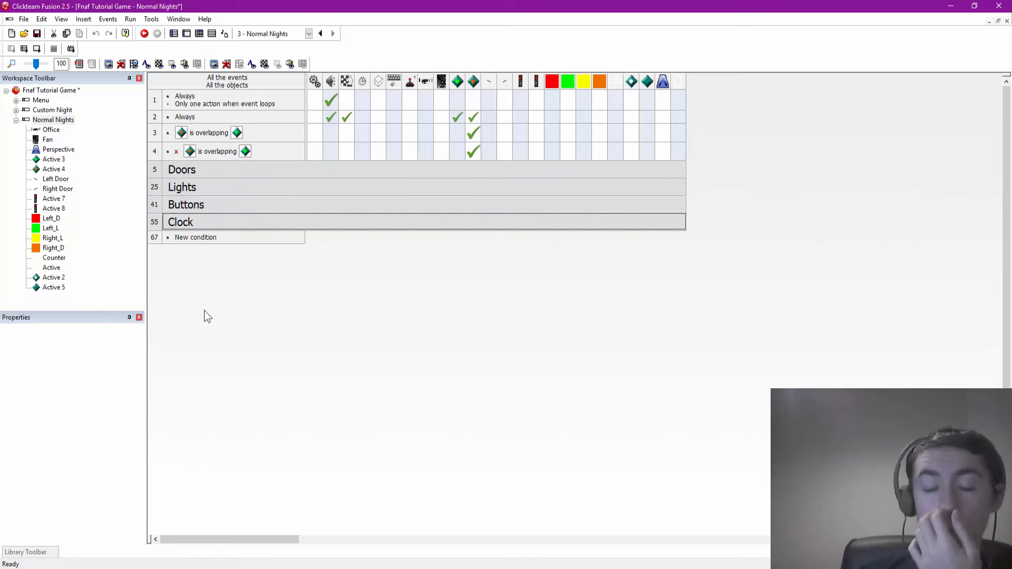
{"action": "right_click", "coordinate": [154, 238]}
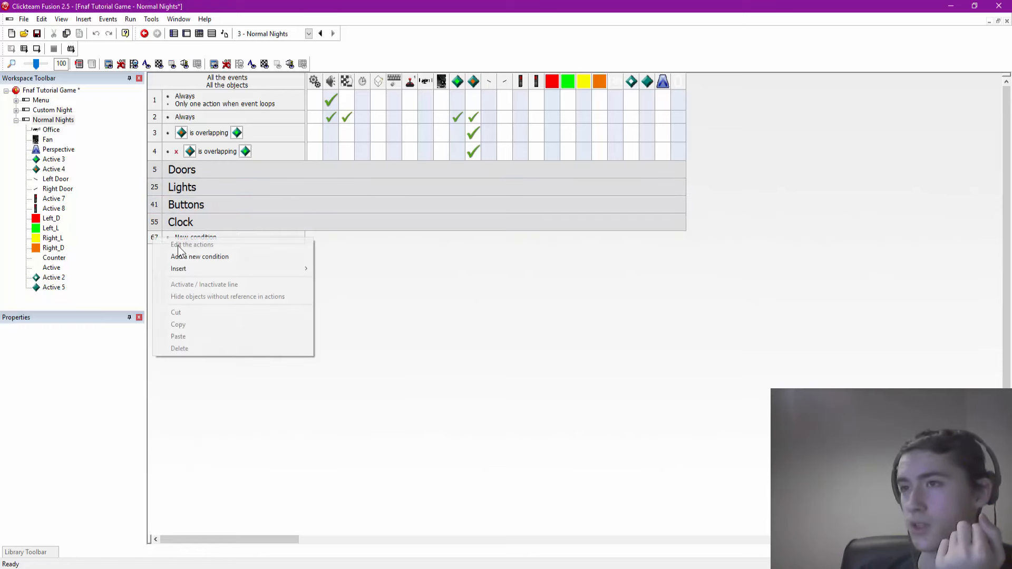
{"action": "mouse_move", "coordinate": [195, 268]}
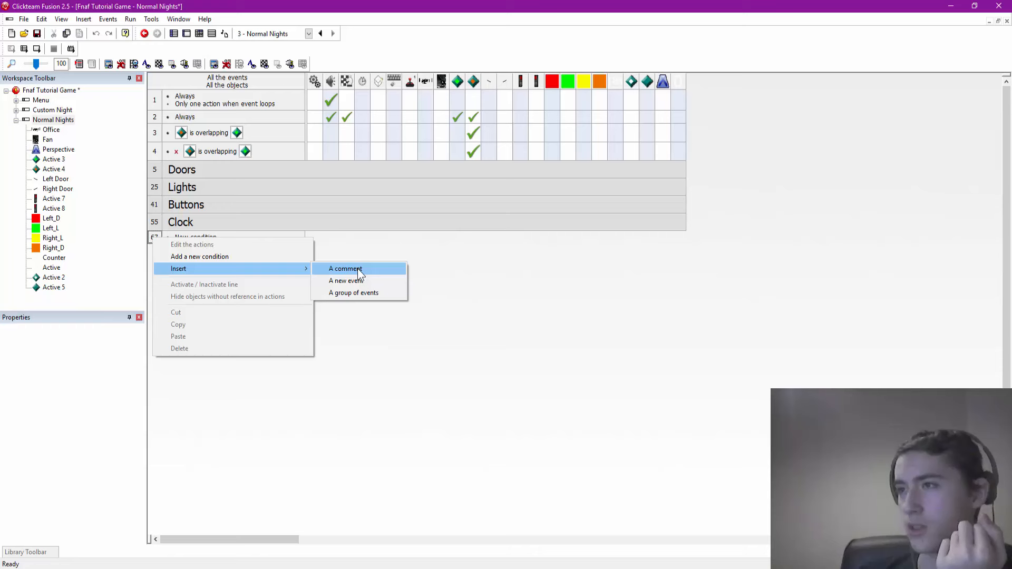
{"action": "left_click", "coordinate": [384, 293]}
{"action": "type", "text": "C"}
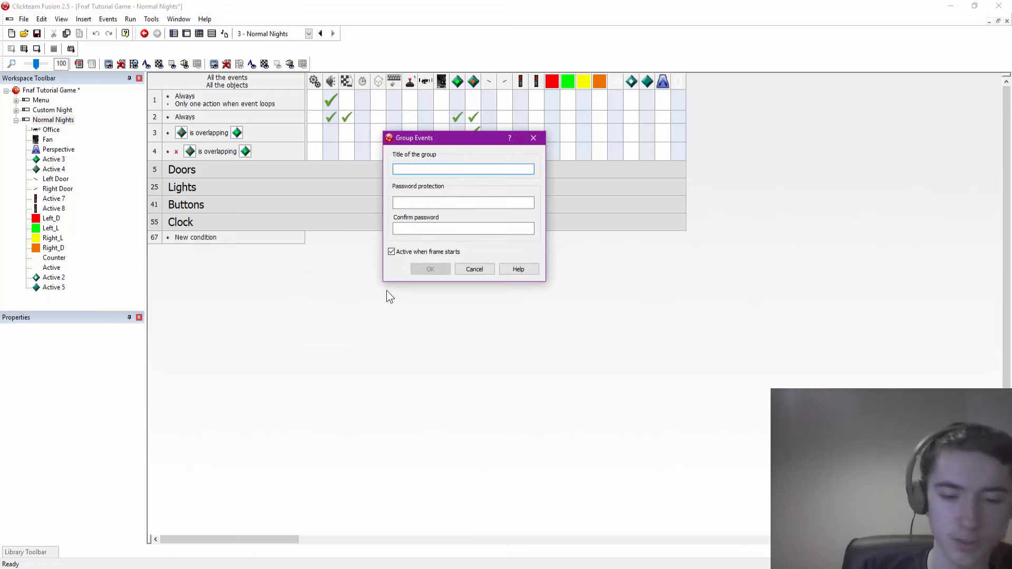
{"action": "type", "text": "amera"}
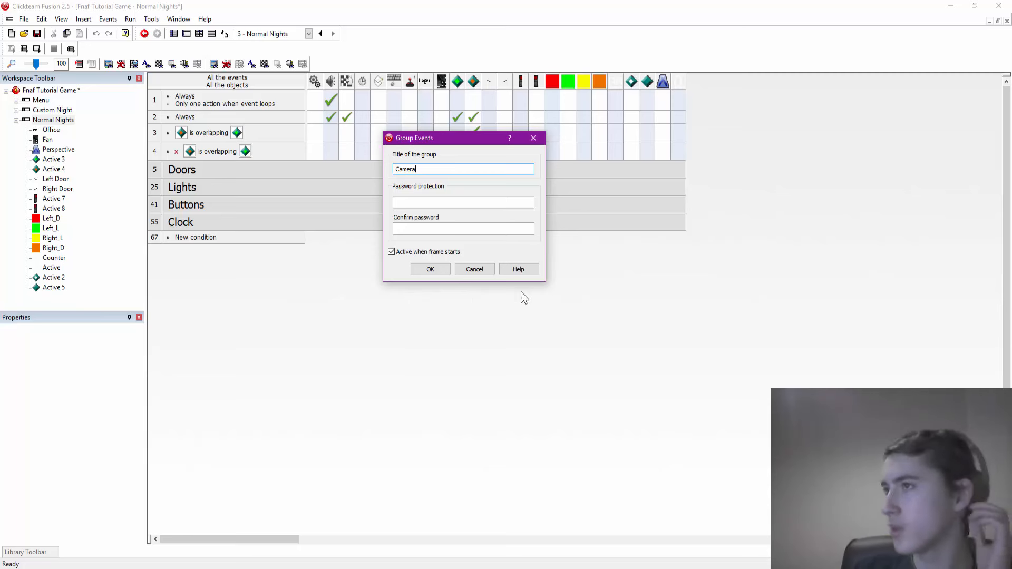
{"action": "left_click", "coordinate": [424, 266]}
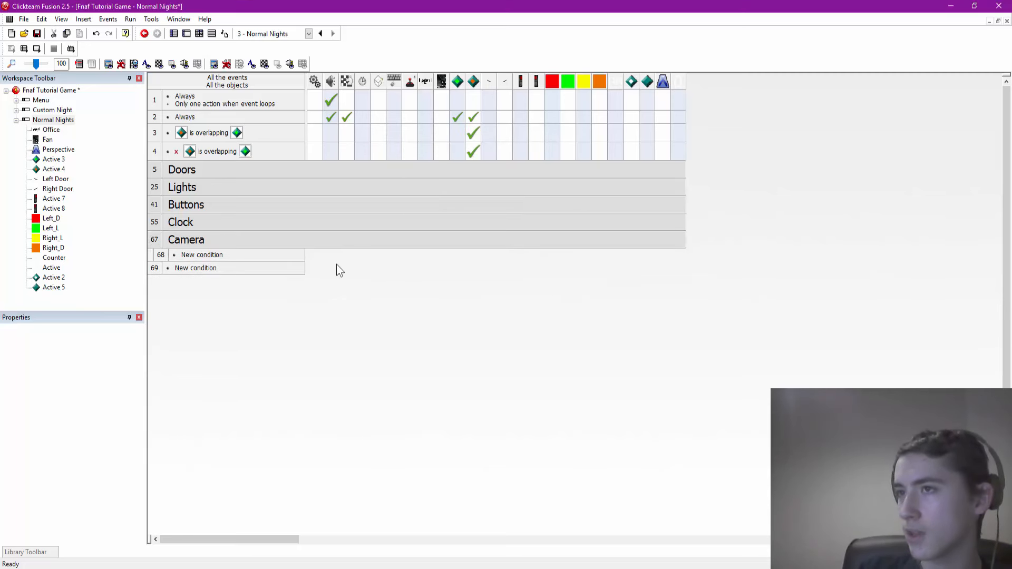
Insert an event group titled Selection inside the Camera group
{"action": "right_click", "coordinate": [161, 255]}
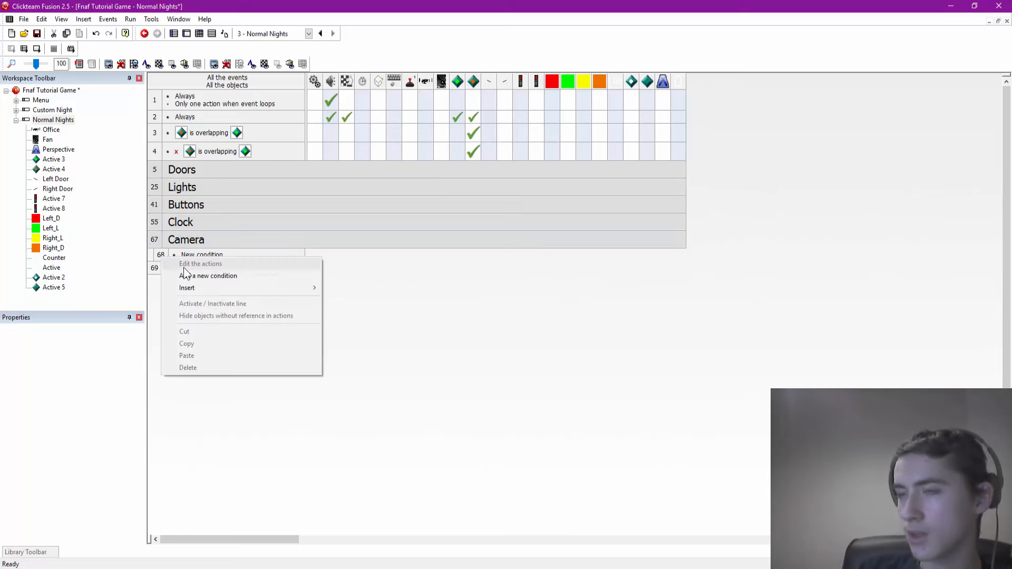
{"action": "mouse_move", "coordinate": [192, 288]}
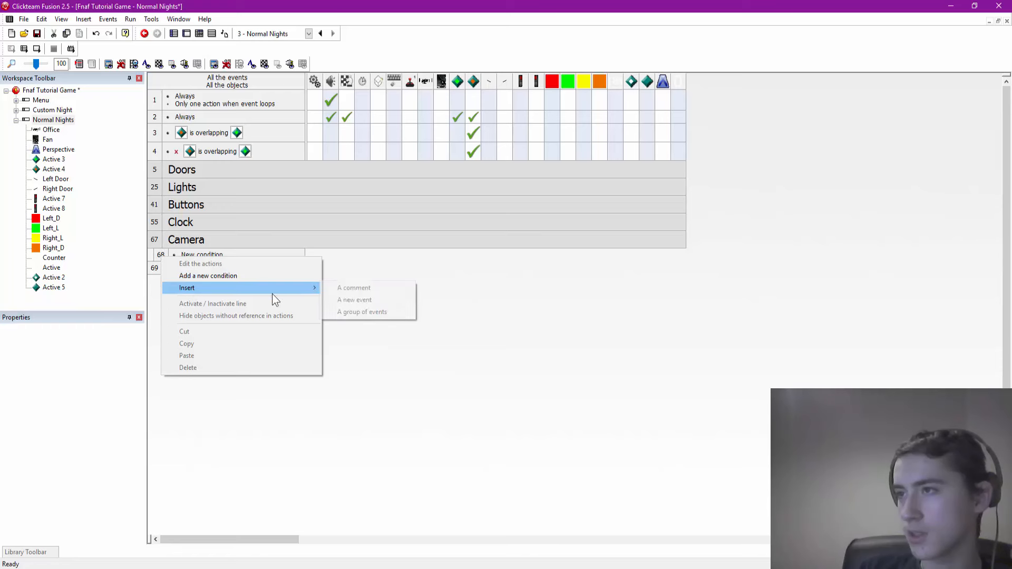
{"action": "left_click", "coordinate": [362, 311]}
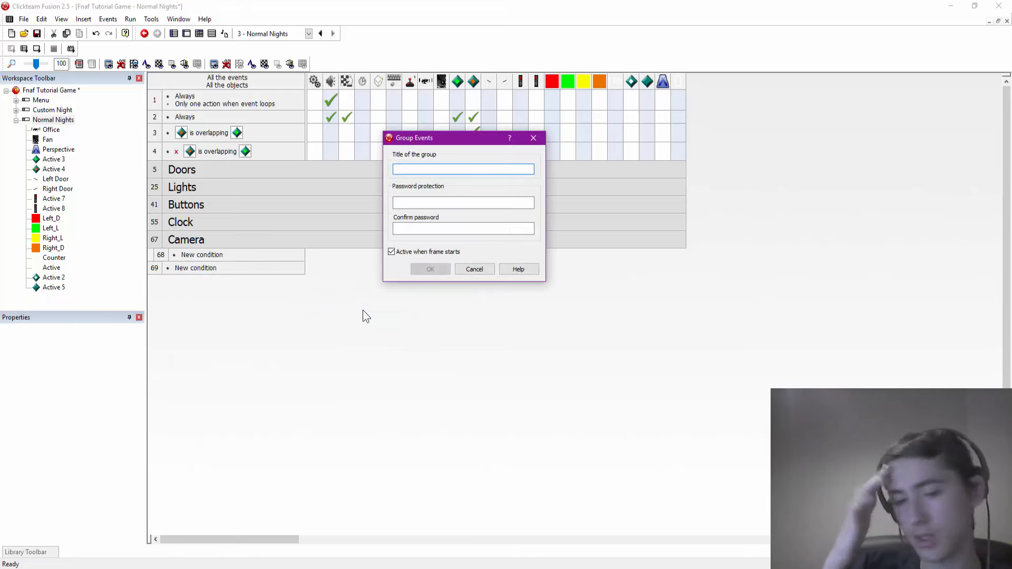
{"action": "type", "text": "Sle"}
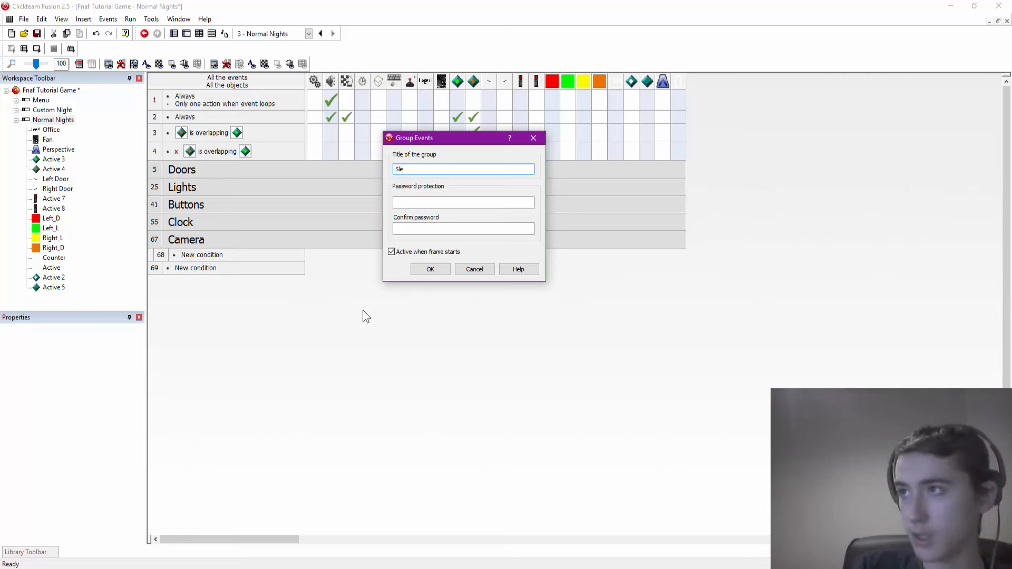
{"action": "key", "text": "BackSpace"}
{"action": "key", "text": "BackSpace"}
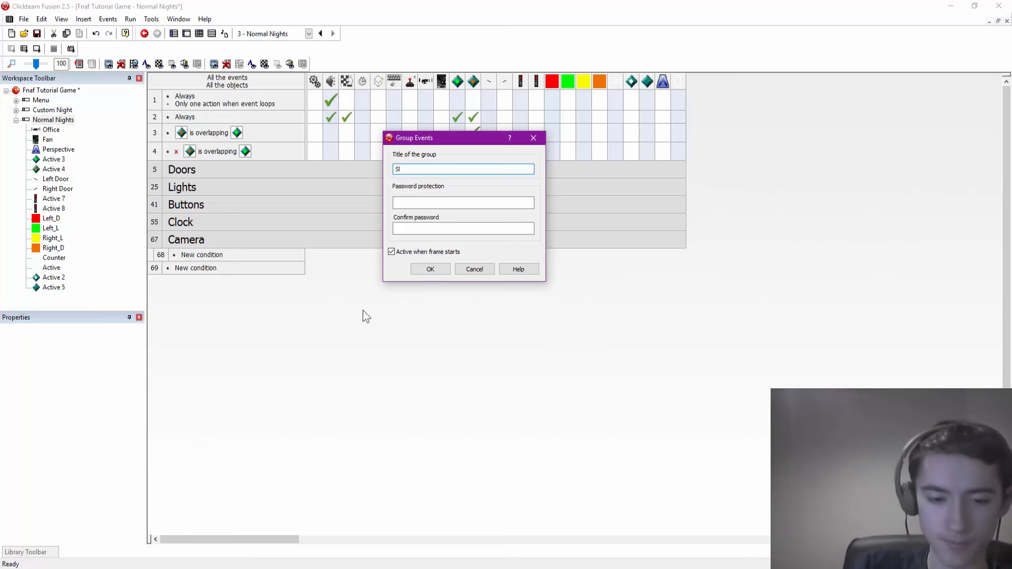
{"action": "type", "text": "election"}
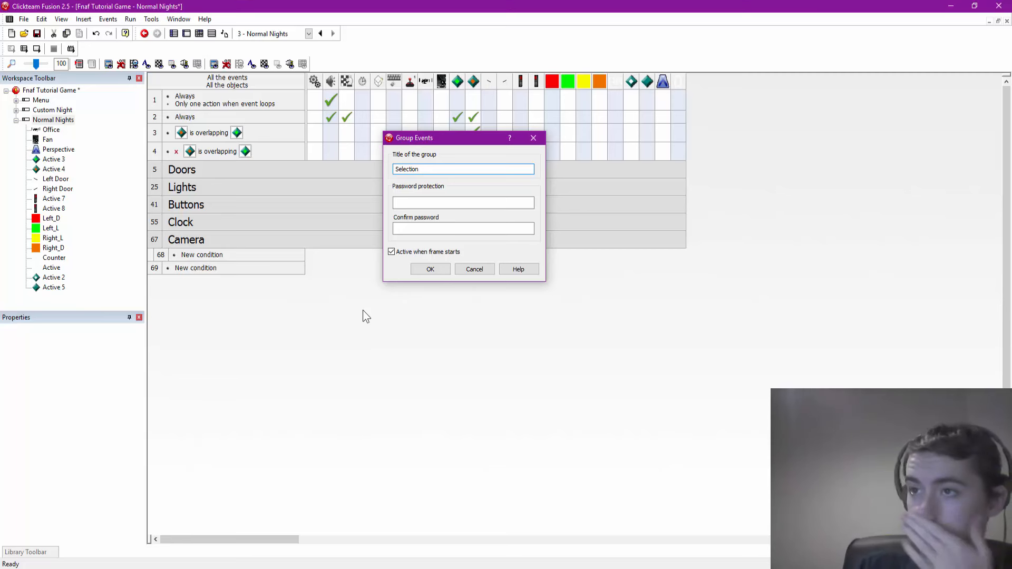
{"action": "key", "text": "Return"}
Insert an event group titled Show inside the Camera group, below the Selection group
{"action": "right_click", "coordinate": [161, 286]}
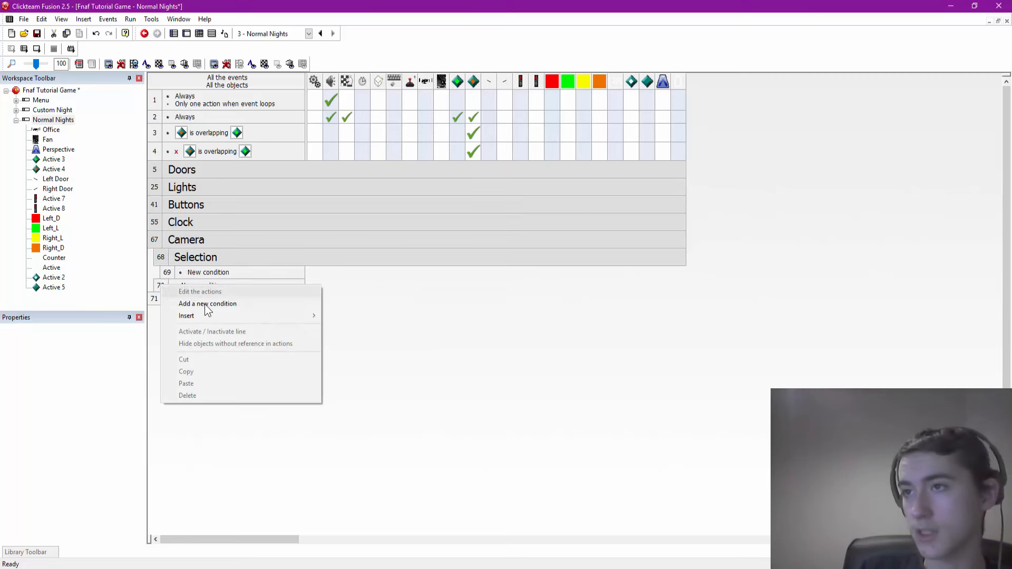
{"action": "mouse_move", "coordinate": [207, 315]}
{"action": "left_click", "coordinate": [355, 339]}
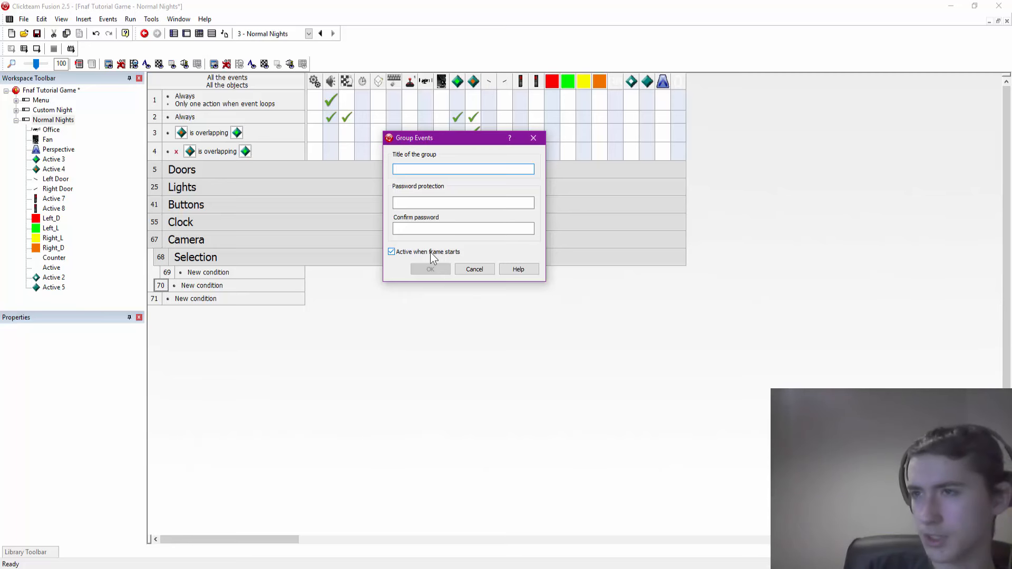
{"action": "type", "text": "Show"}
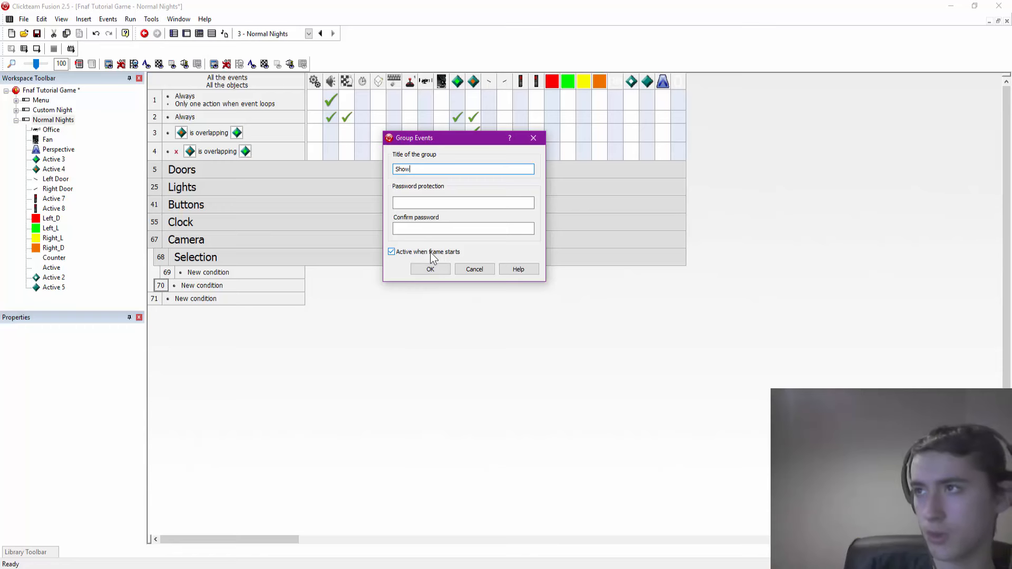
{"action": "key", "text": "Return"}
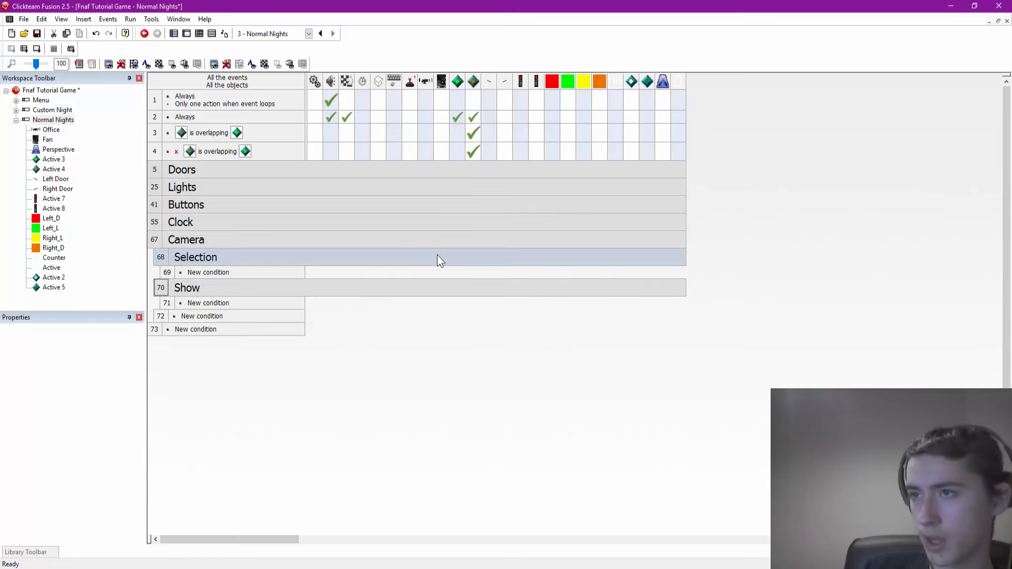
Insert an event group titled Movement inside the Camera group, below the Show group
{"action": "left_click", "coordinate": [164, 320]}
{"action": "right_click", "coordinate": [164, 319]}
{"action": "left_click", "coordinate": [213, 340]}
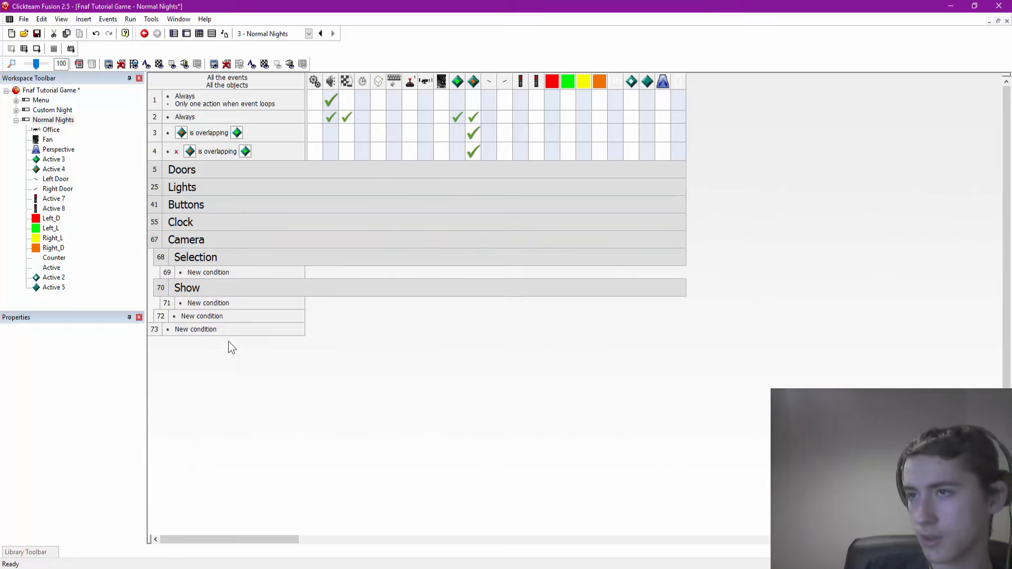
{"action": "right_click", "coordinate": [159, 316]}
{"action": "mouse_move", "coordinate": [295, 345]}
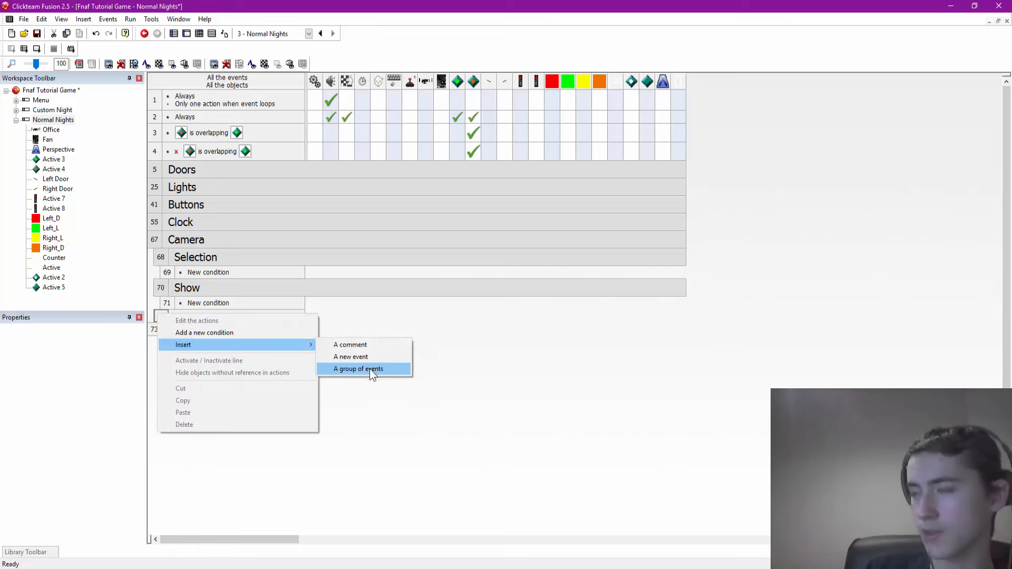
{"action": "left_click", "coordinate": [370, 368]}
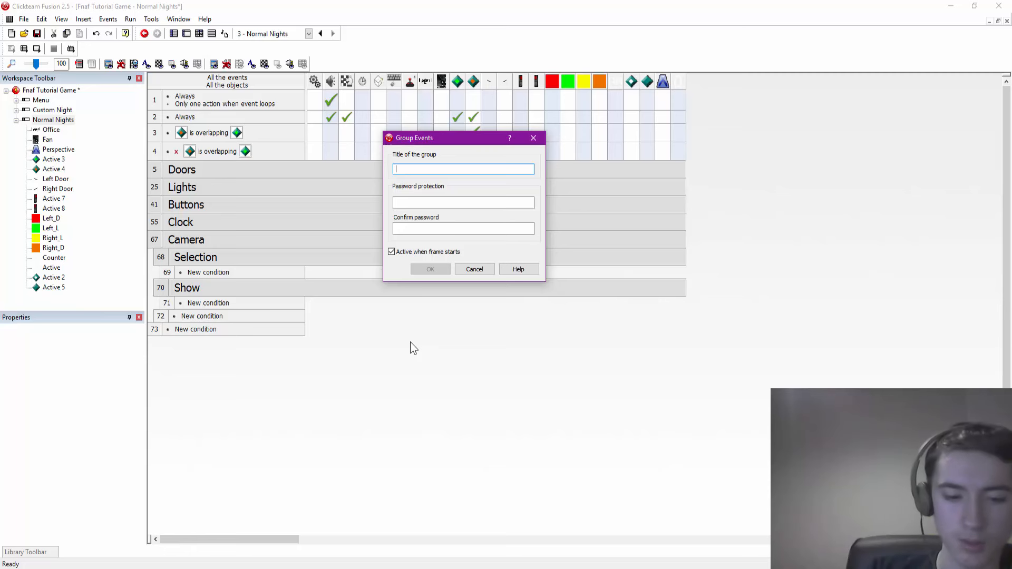
{"action": "type", "text": "Movement"}
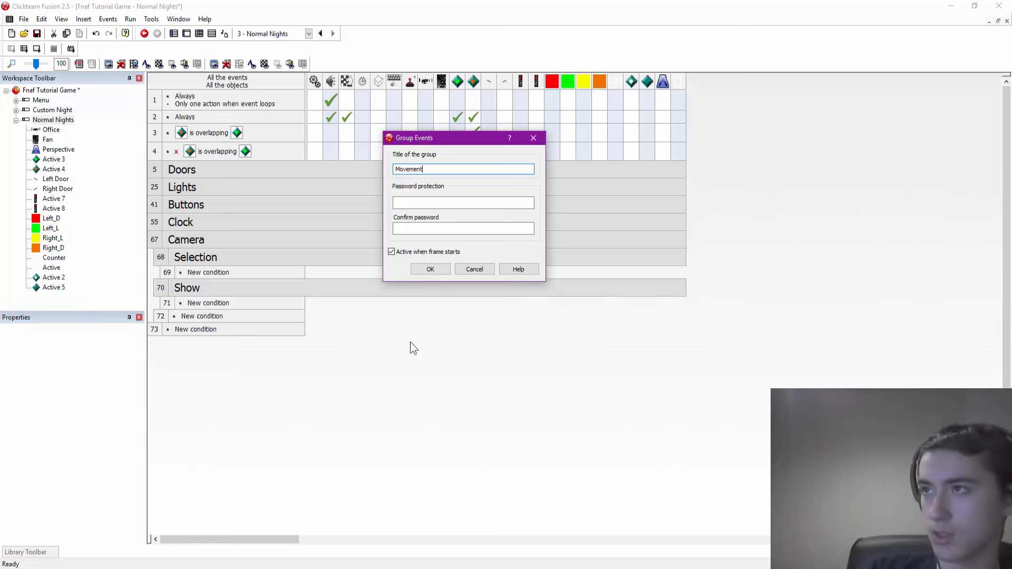
{"action": "key", "text": "Return"}
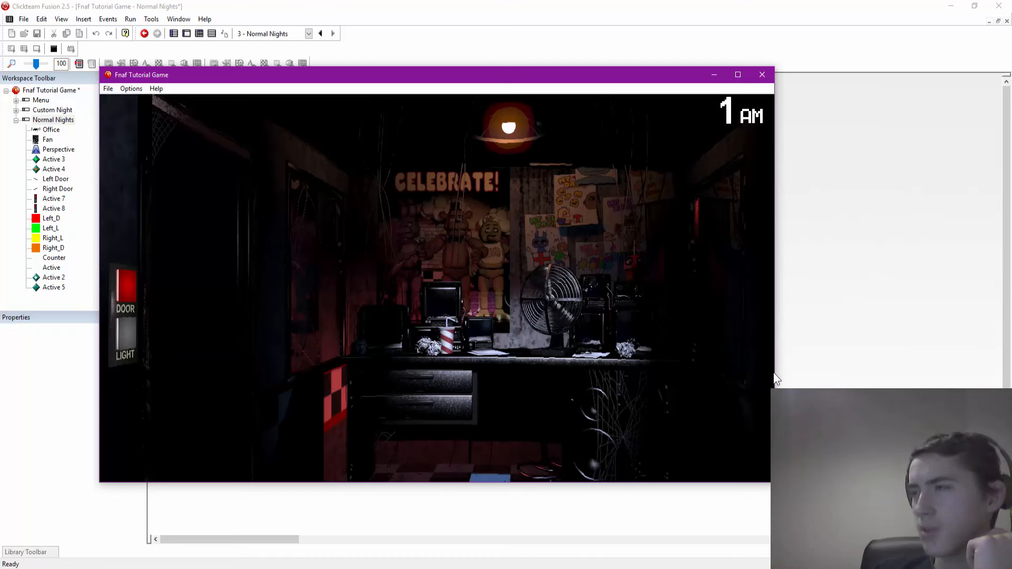
Test the light and door buttons on both sides of the office in the running game, and close the game window
{"action": "left_click", "coordinate": [733, 344]}
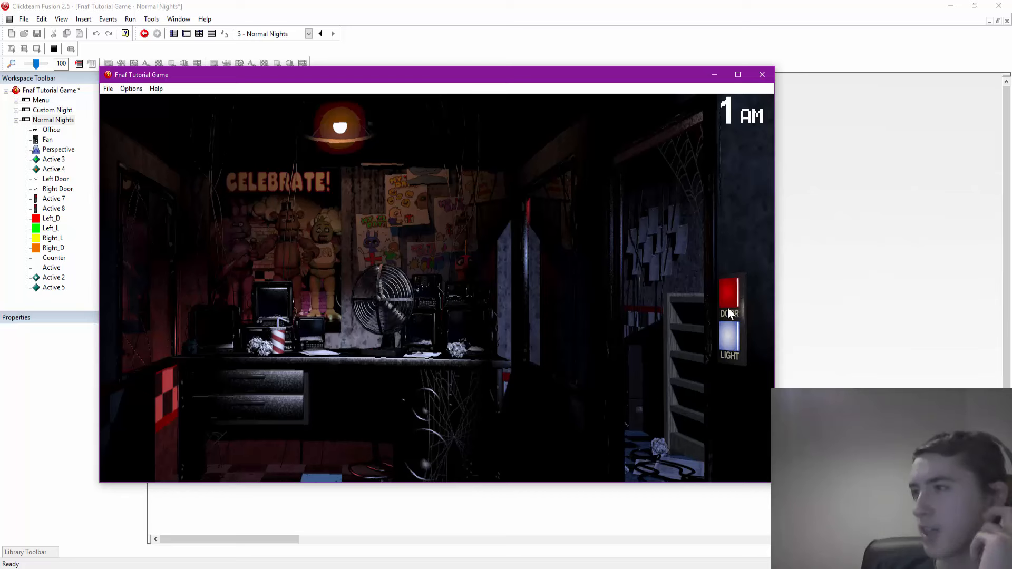
{"action": "left_click", "coordinate": [726, 343]}
{"action": "left_click", "coordinate": [724, 302]}
{"action": "left_click", "coordinate": [725, 301]}
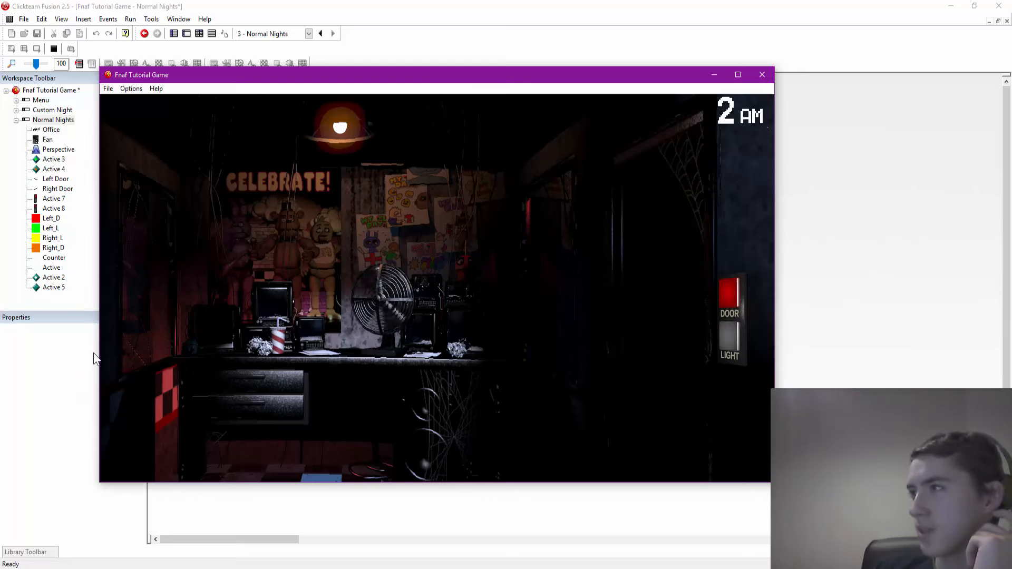
{"action": "left_click", "coordinate": [124, 335]}
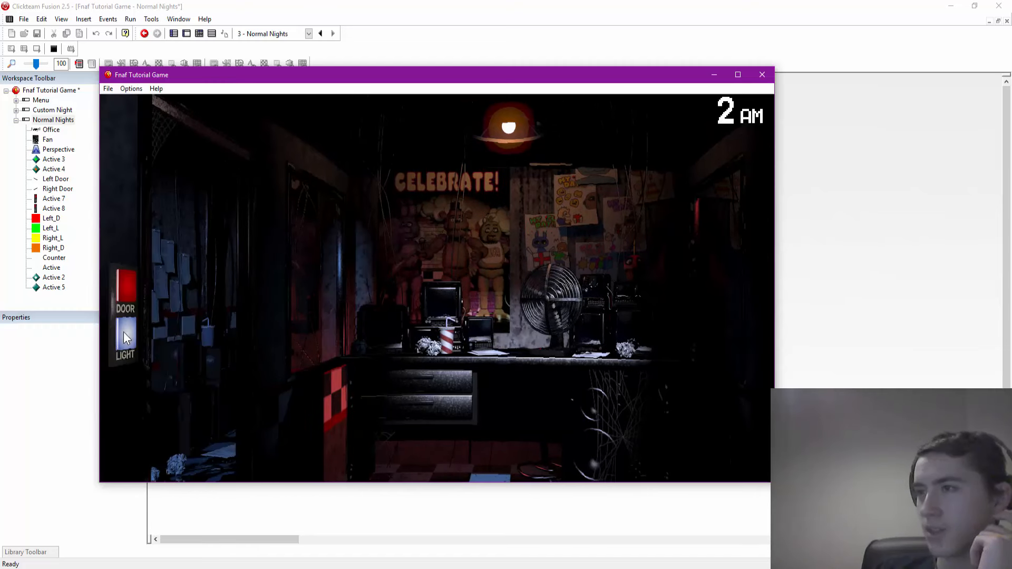
{"action": "left_click", "coordinate": [124, 331]}
{"action": "left_click", "coordinate": [128, 296]}
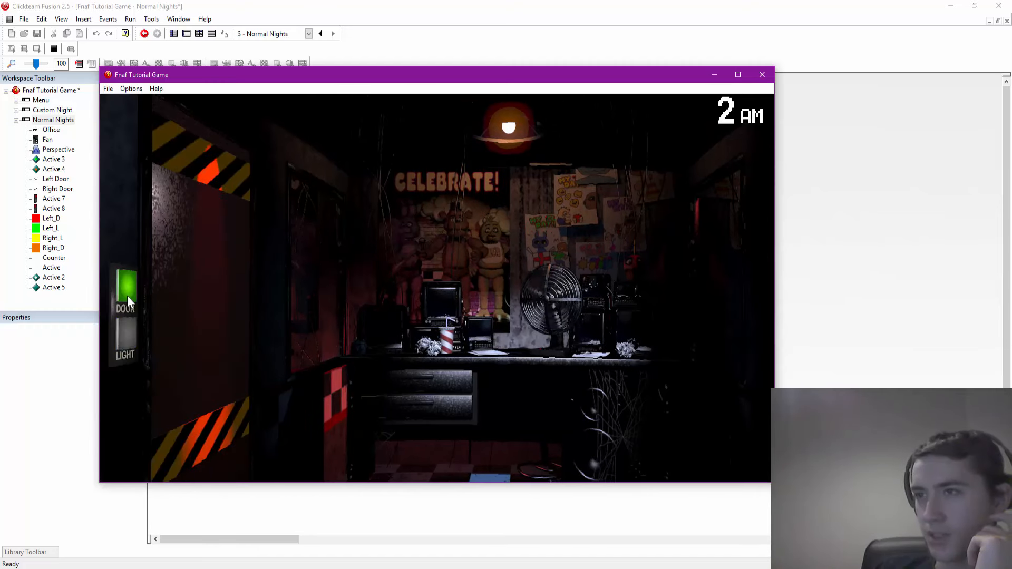
{"action": "left_click", "coordinate": [127, 296]}
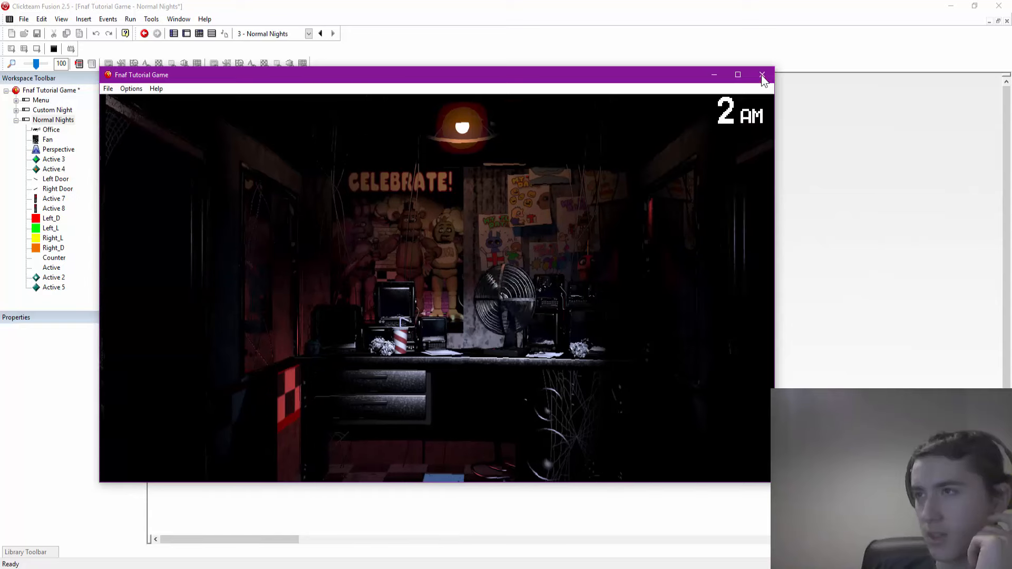
{"action": "left_click", "coordinate": [761, 74]}
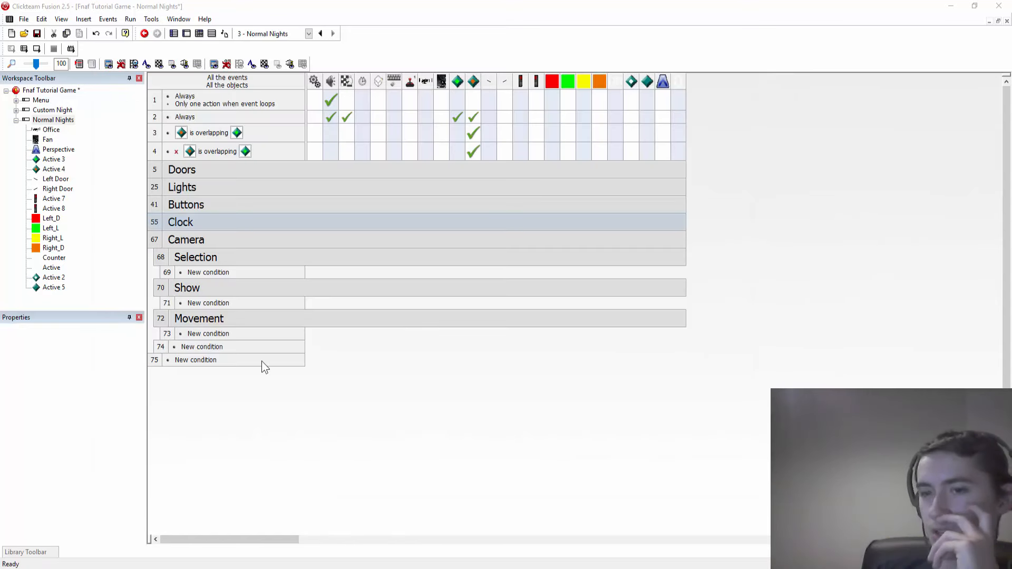